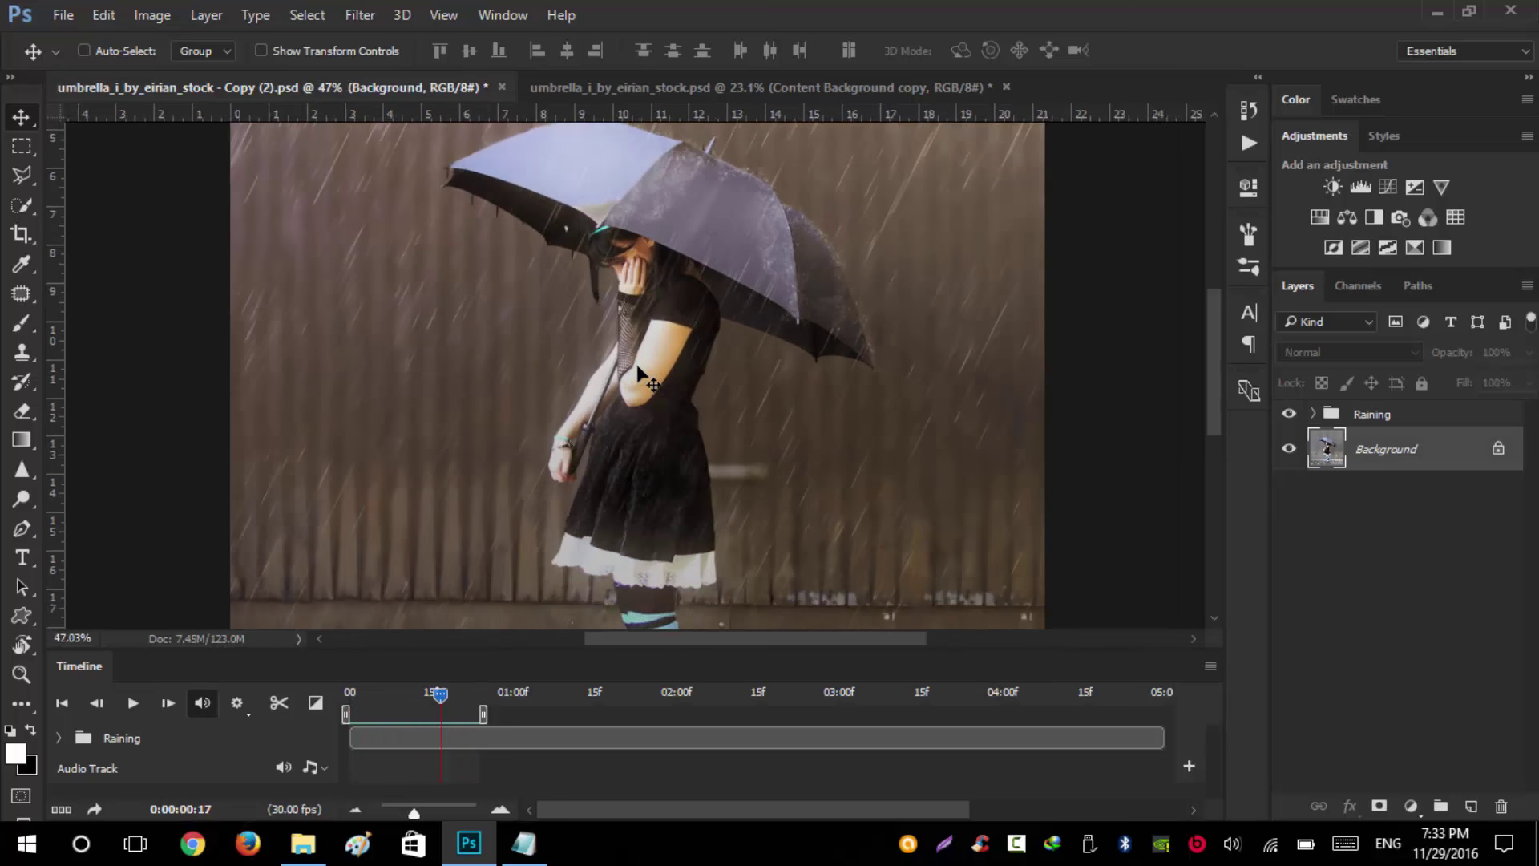
Step: Play the Raining animation in the timeline and examine the rain over the whole image, from the umbrella to the ground
click(133, 703)
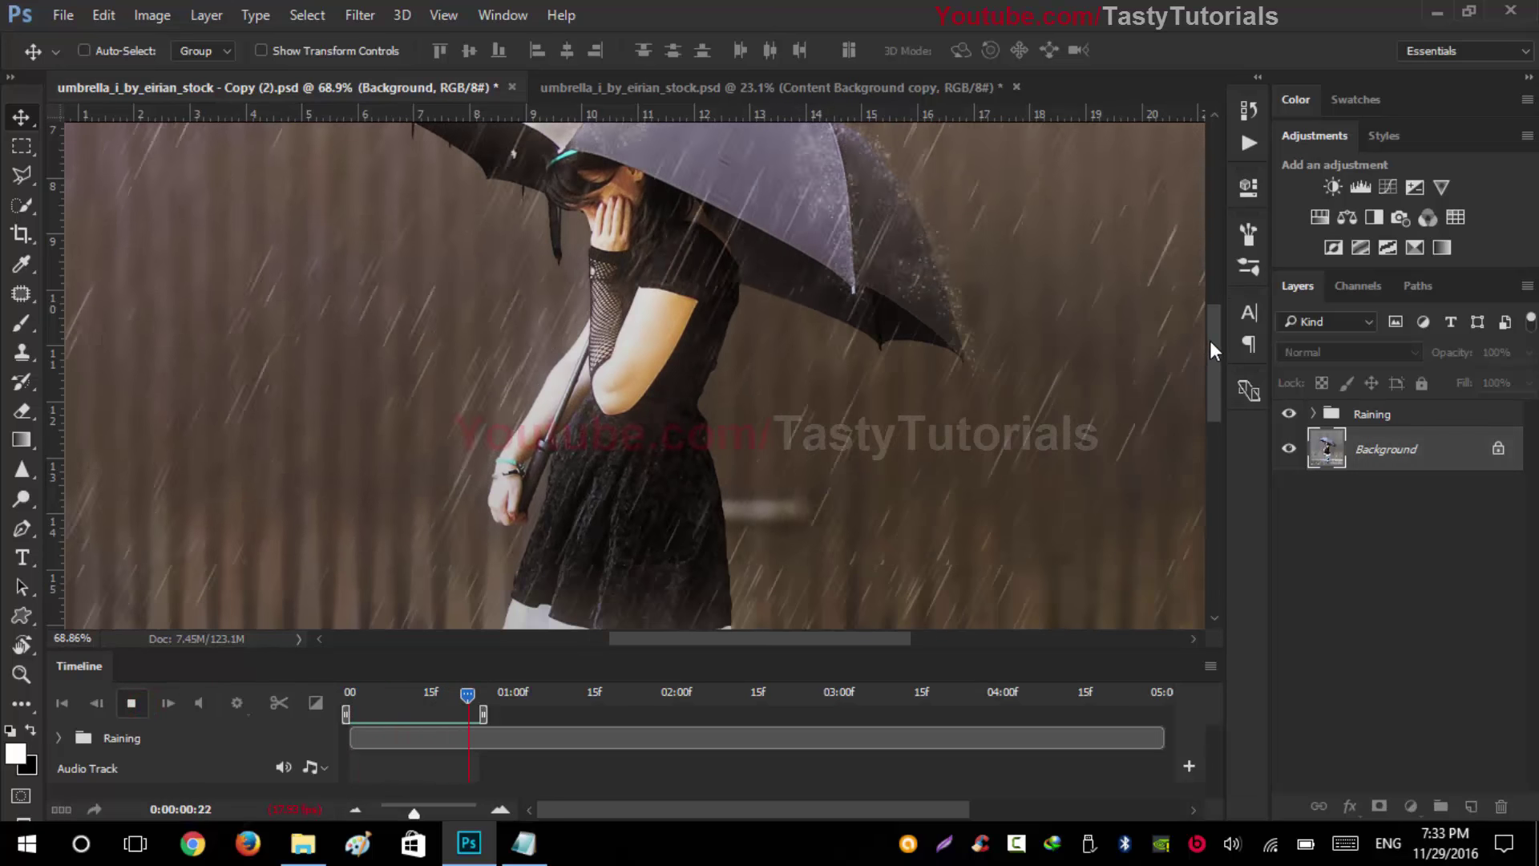
drag(1213, 340, 1209, 401)
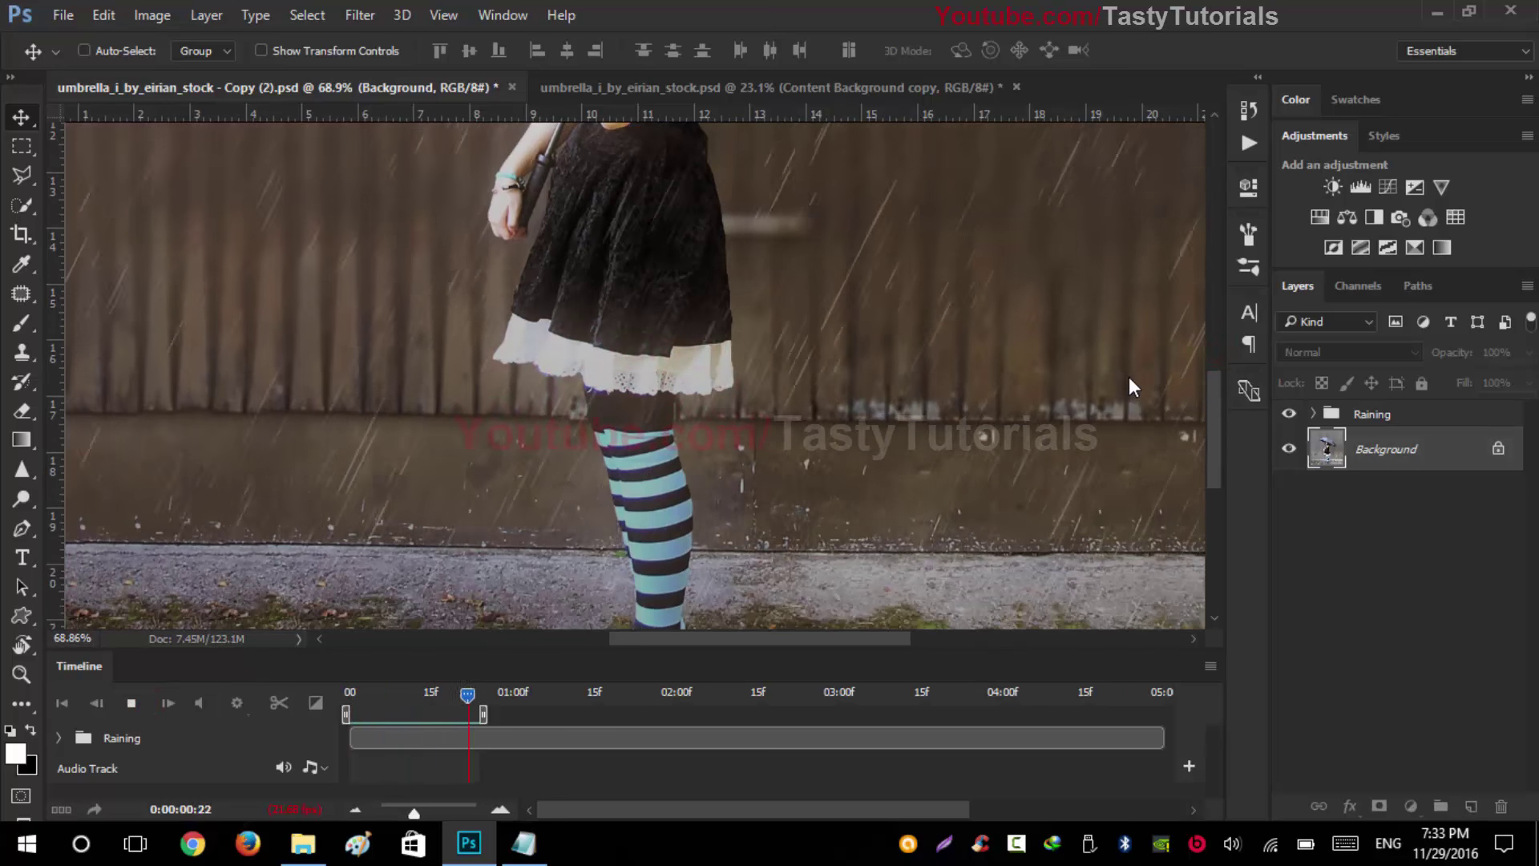
scroll(1127, 382, down, 1)
scroll(1127, 383, down, 1)
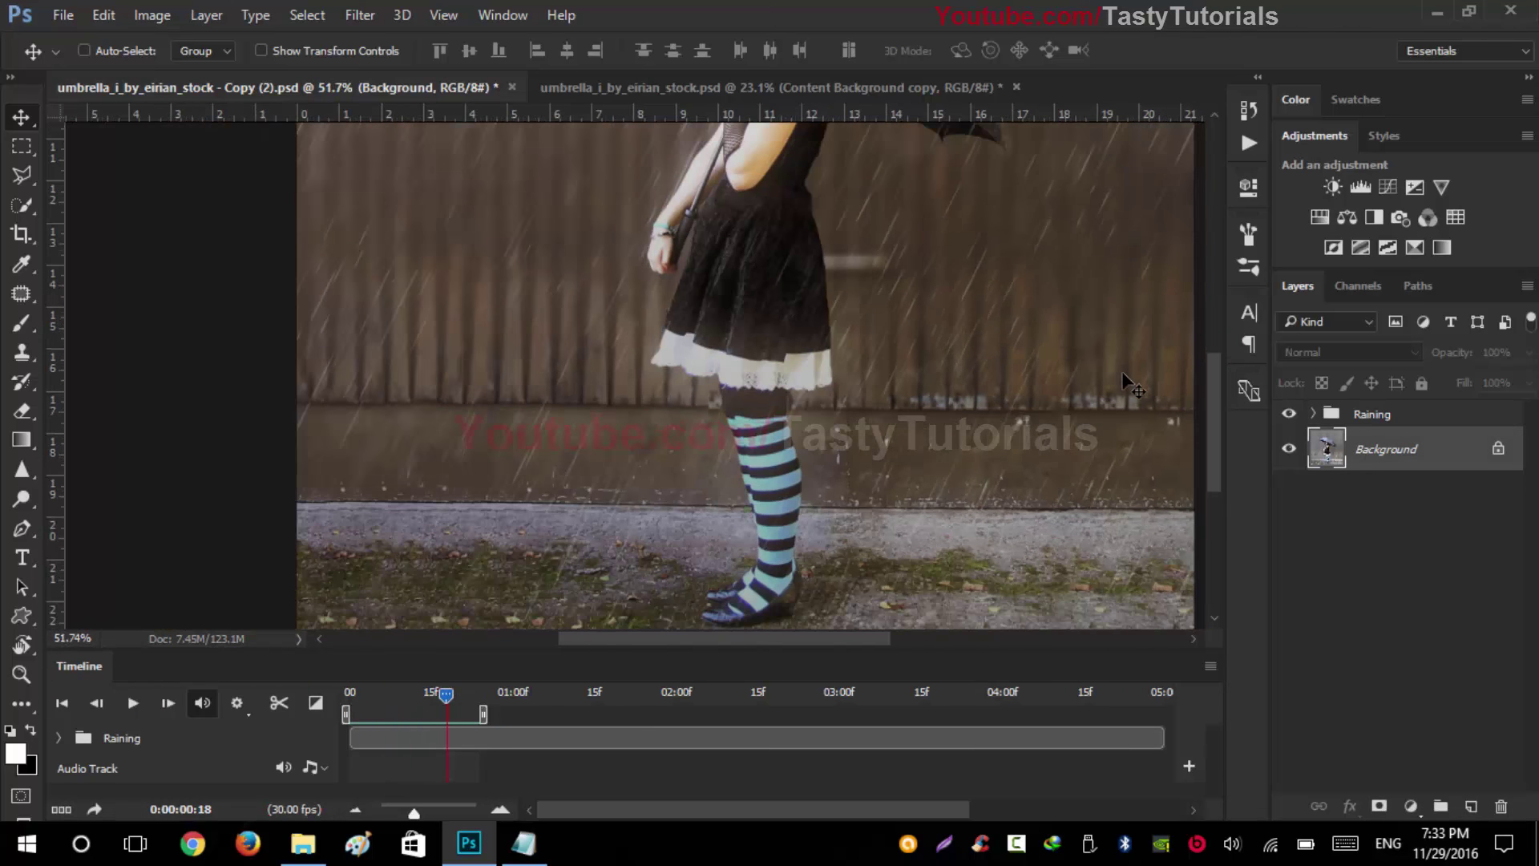
key(space)
drag(1209, 391, 1206, 438)
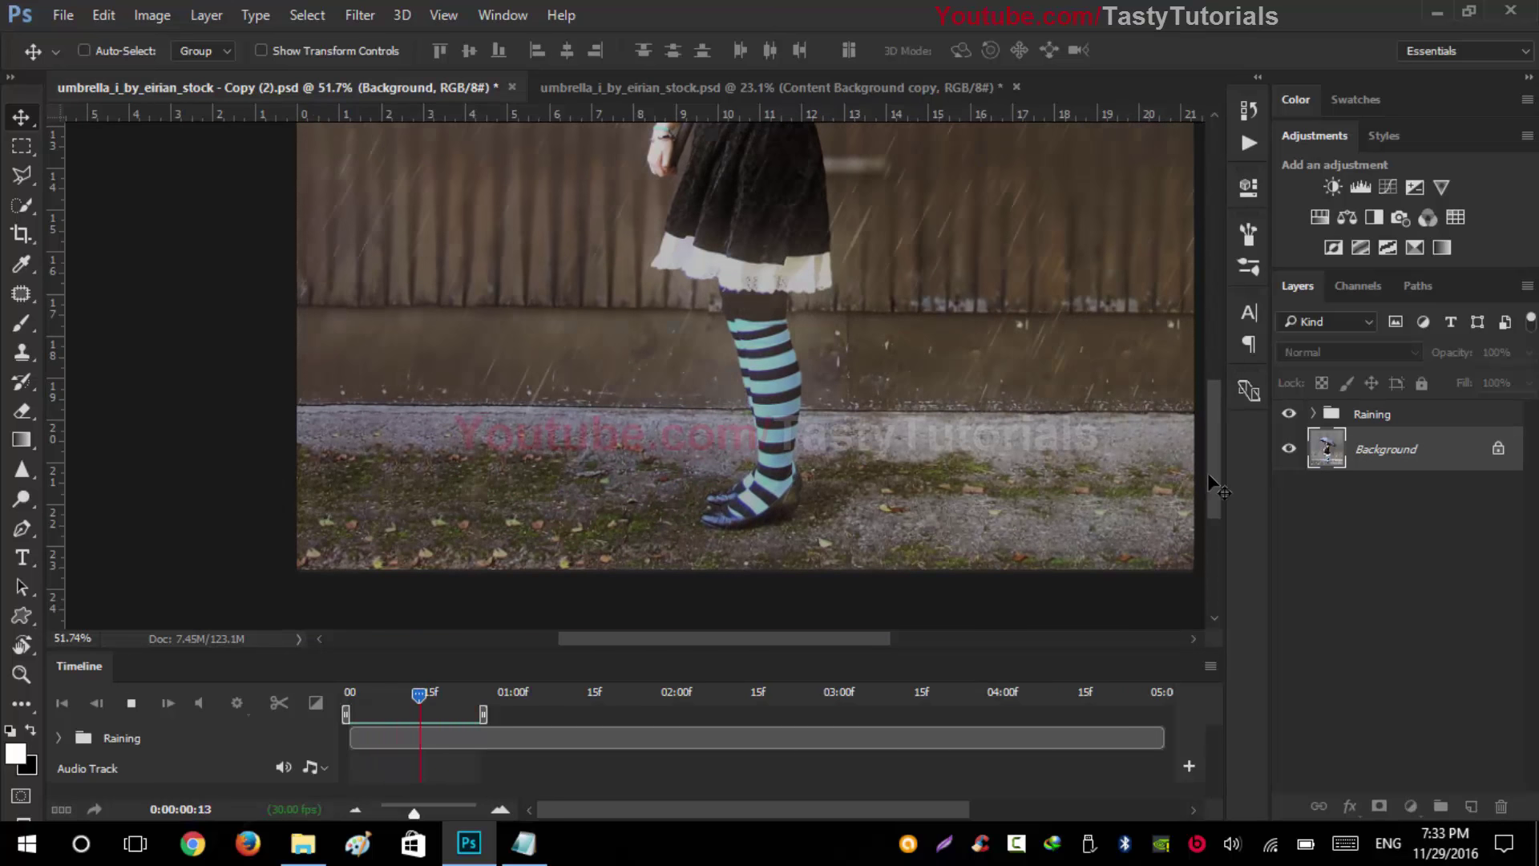
drag(1214, 475, 1218, 349)
drag(789, 643, 826, 642)
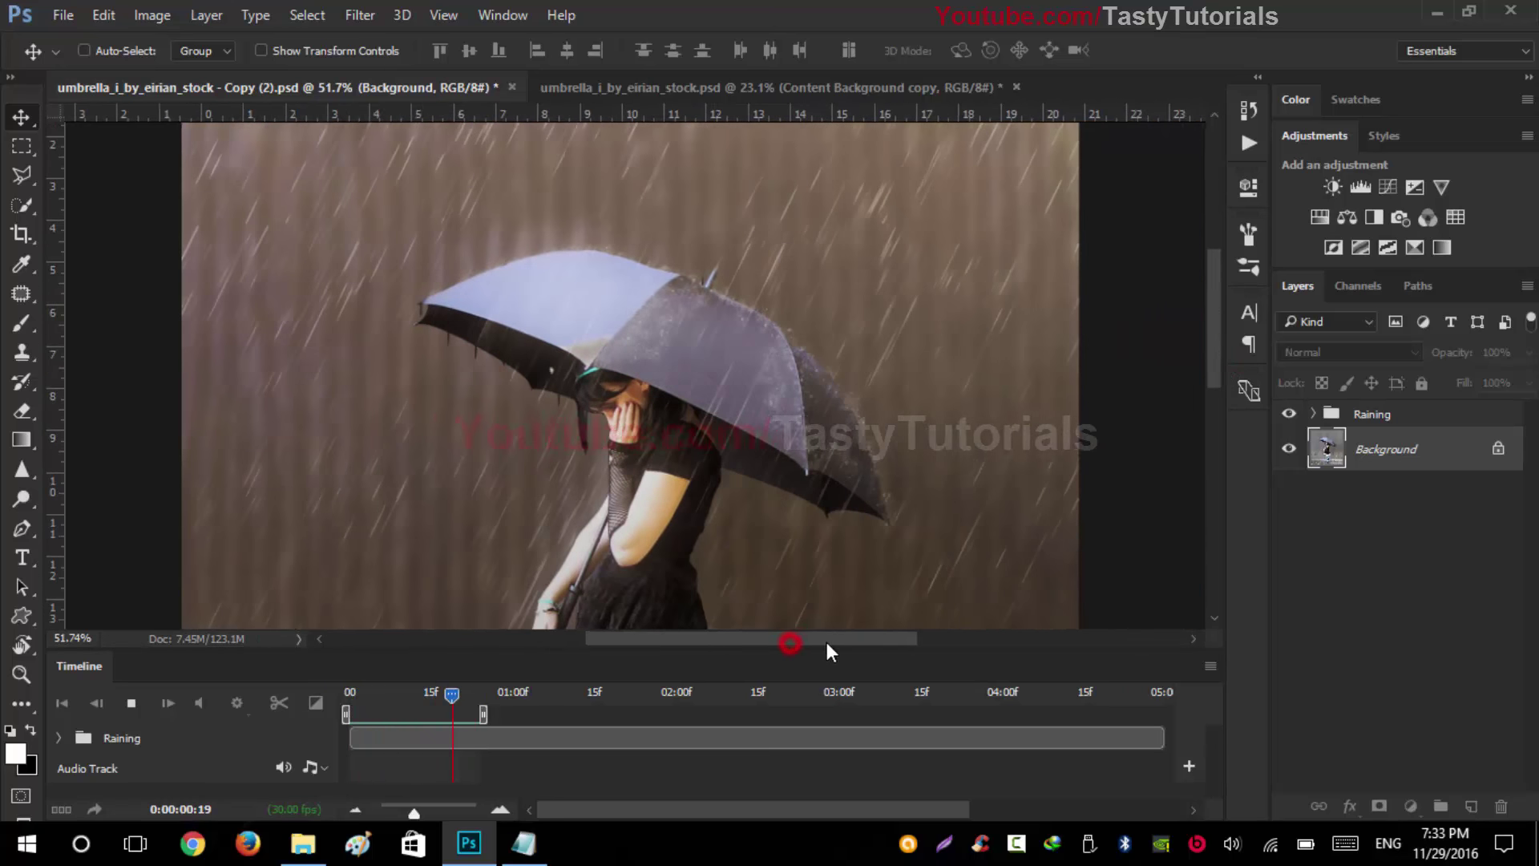
scroll(782, 460, down, 4)
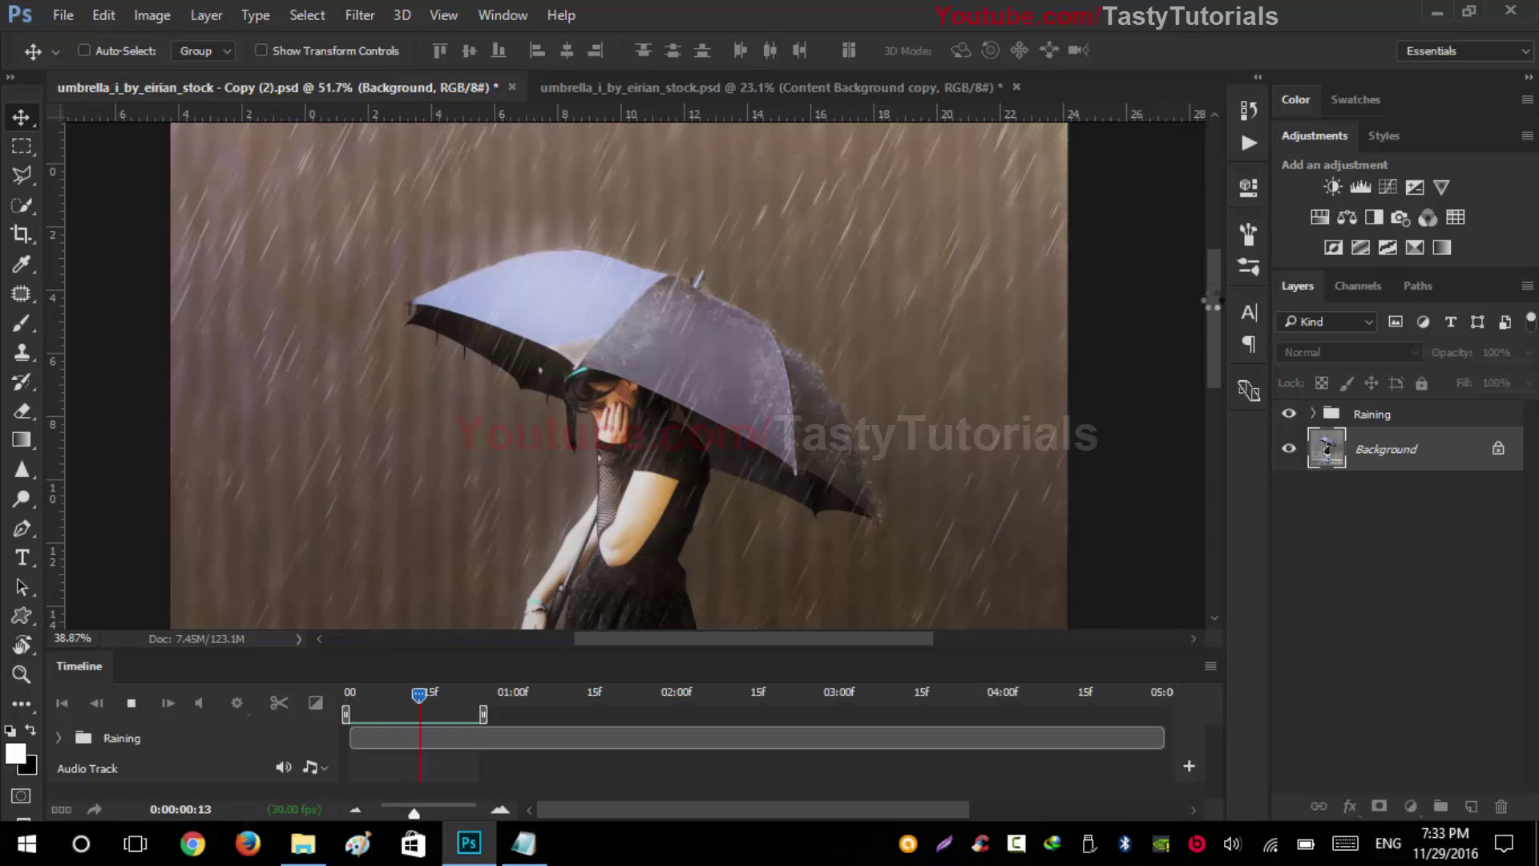
drag(1215, 309, 1215, 336)
scroll(931, 404, down, 3)
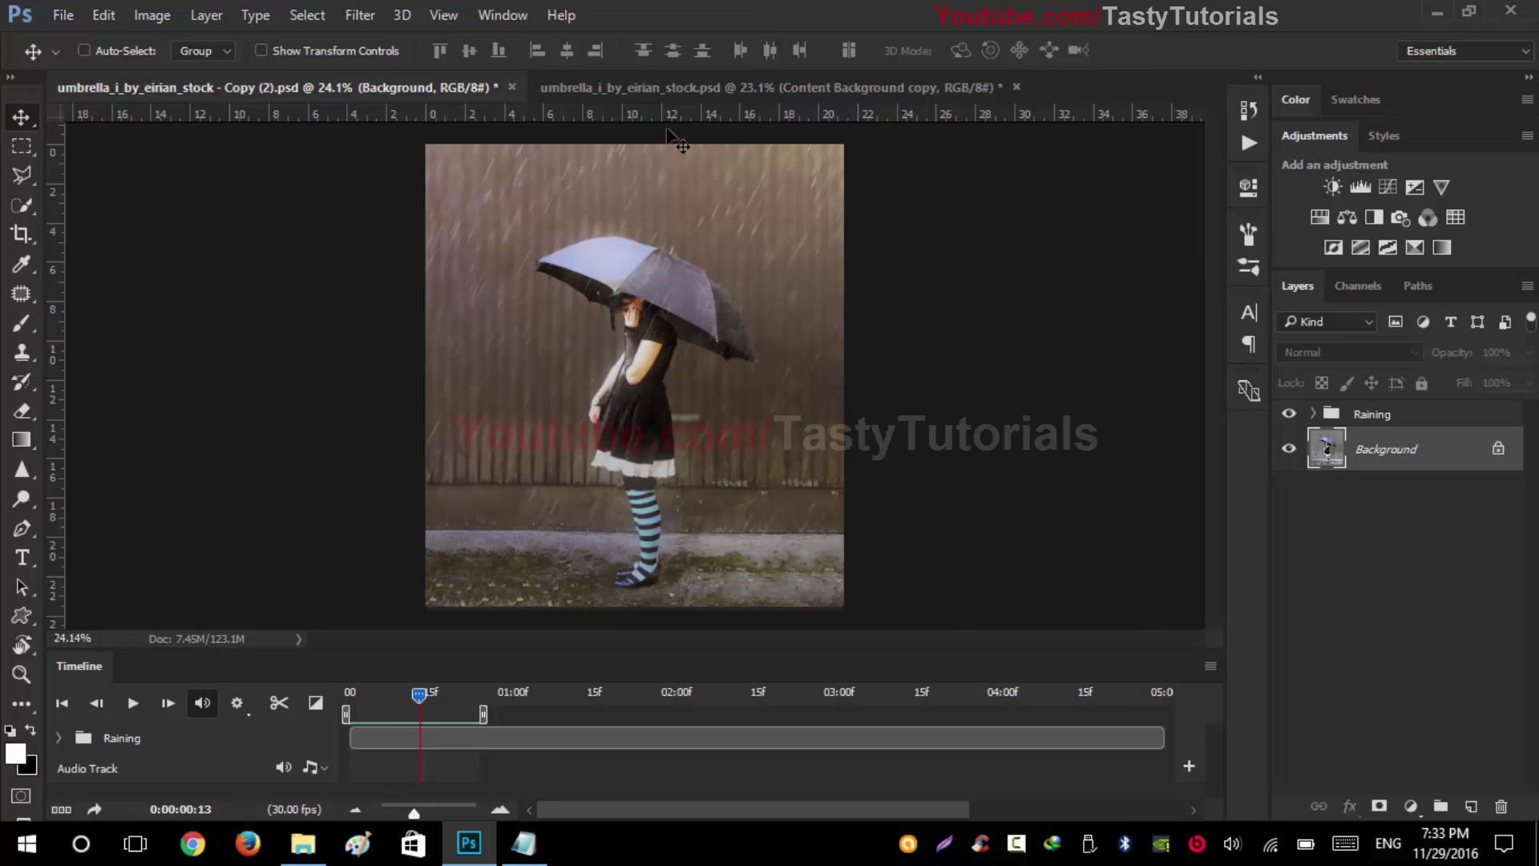
Step: Switch to the umbrella_i_by_eirian_stock.psd document and inspect its layers, temporarily hiding the Background and Content Background copy layers
click(675, 88)
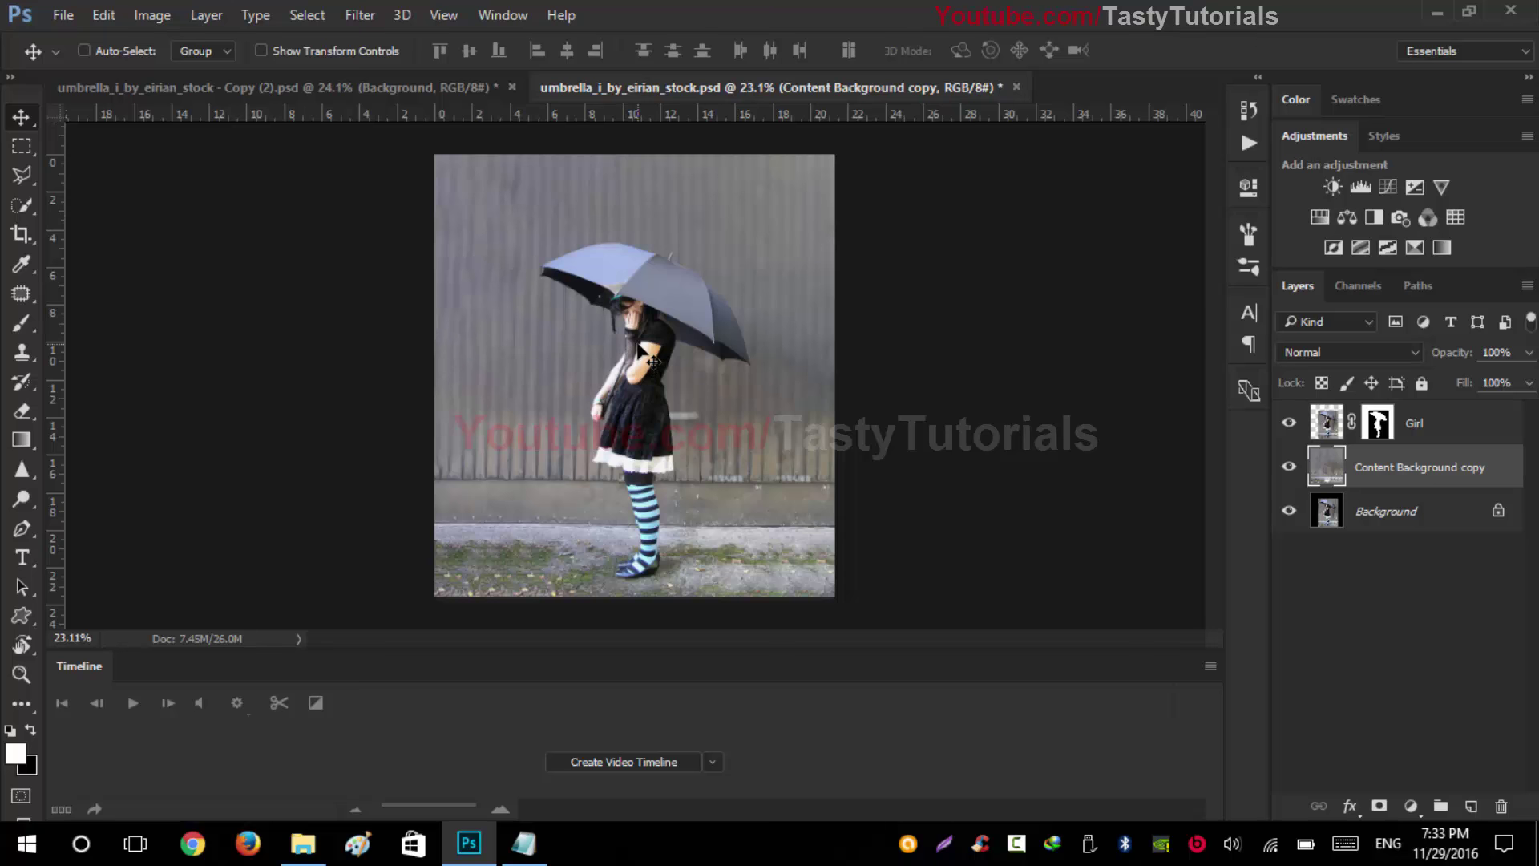
scroll(622, 308, up, 3)
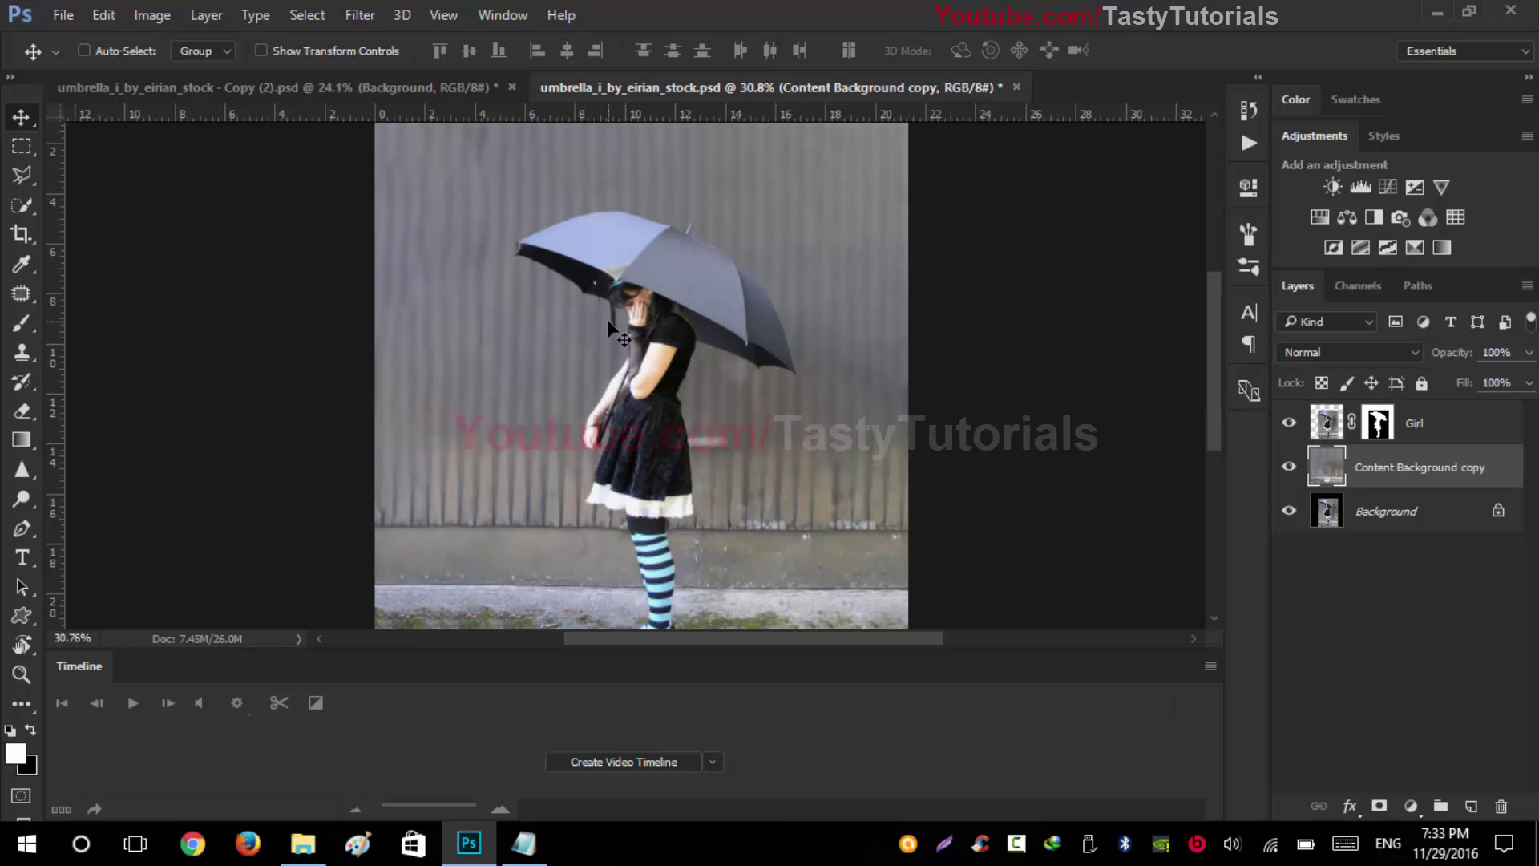
scroll(676, 344, up, 1)
scroll(672, 346, down, 3)
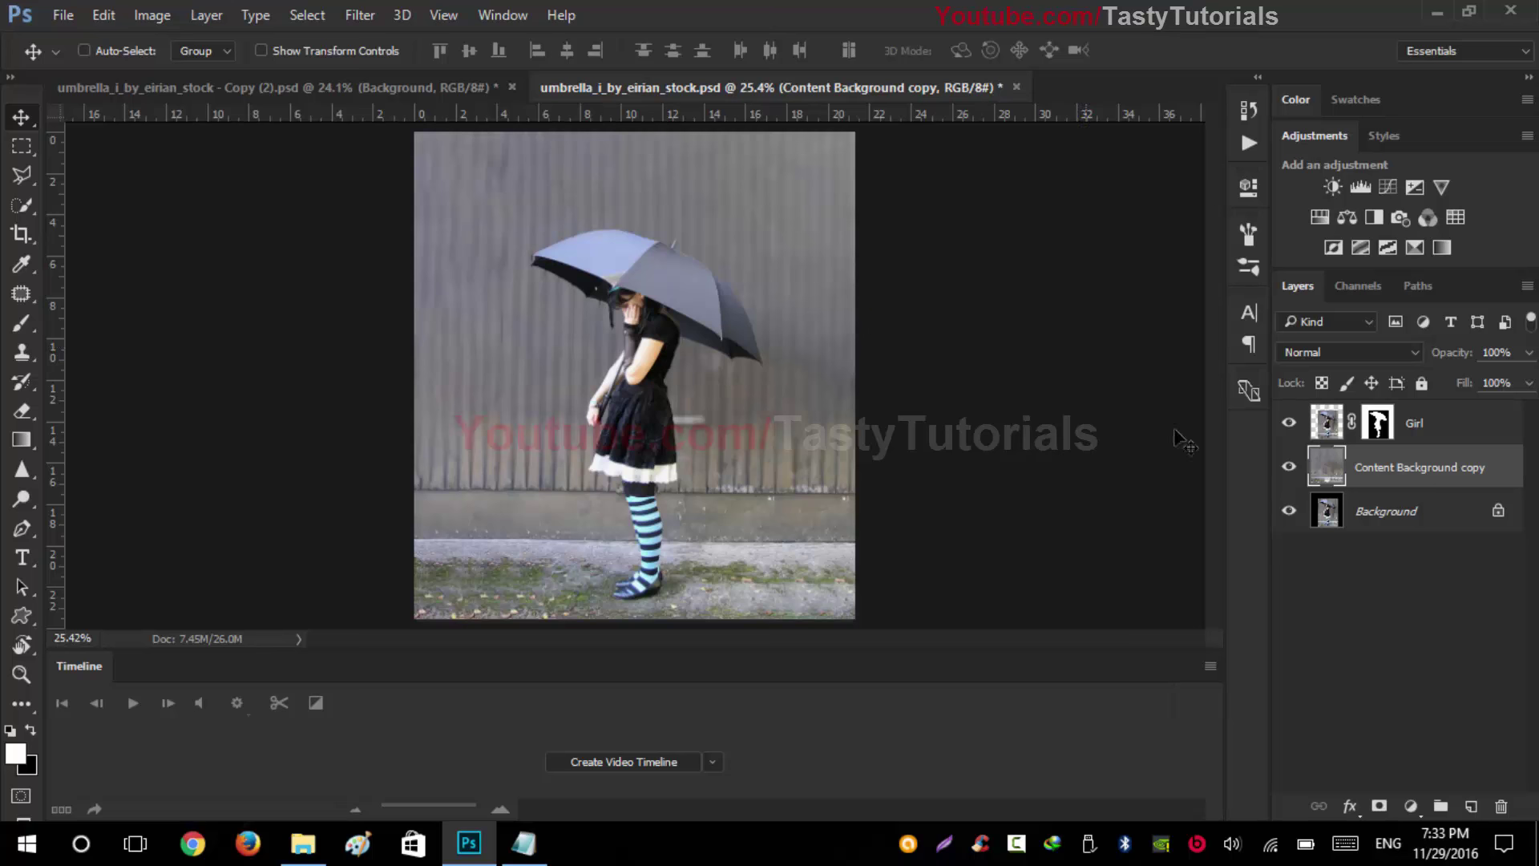
drag(1285, 511, 1288, 466)
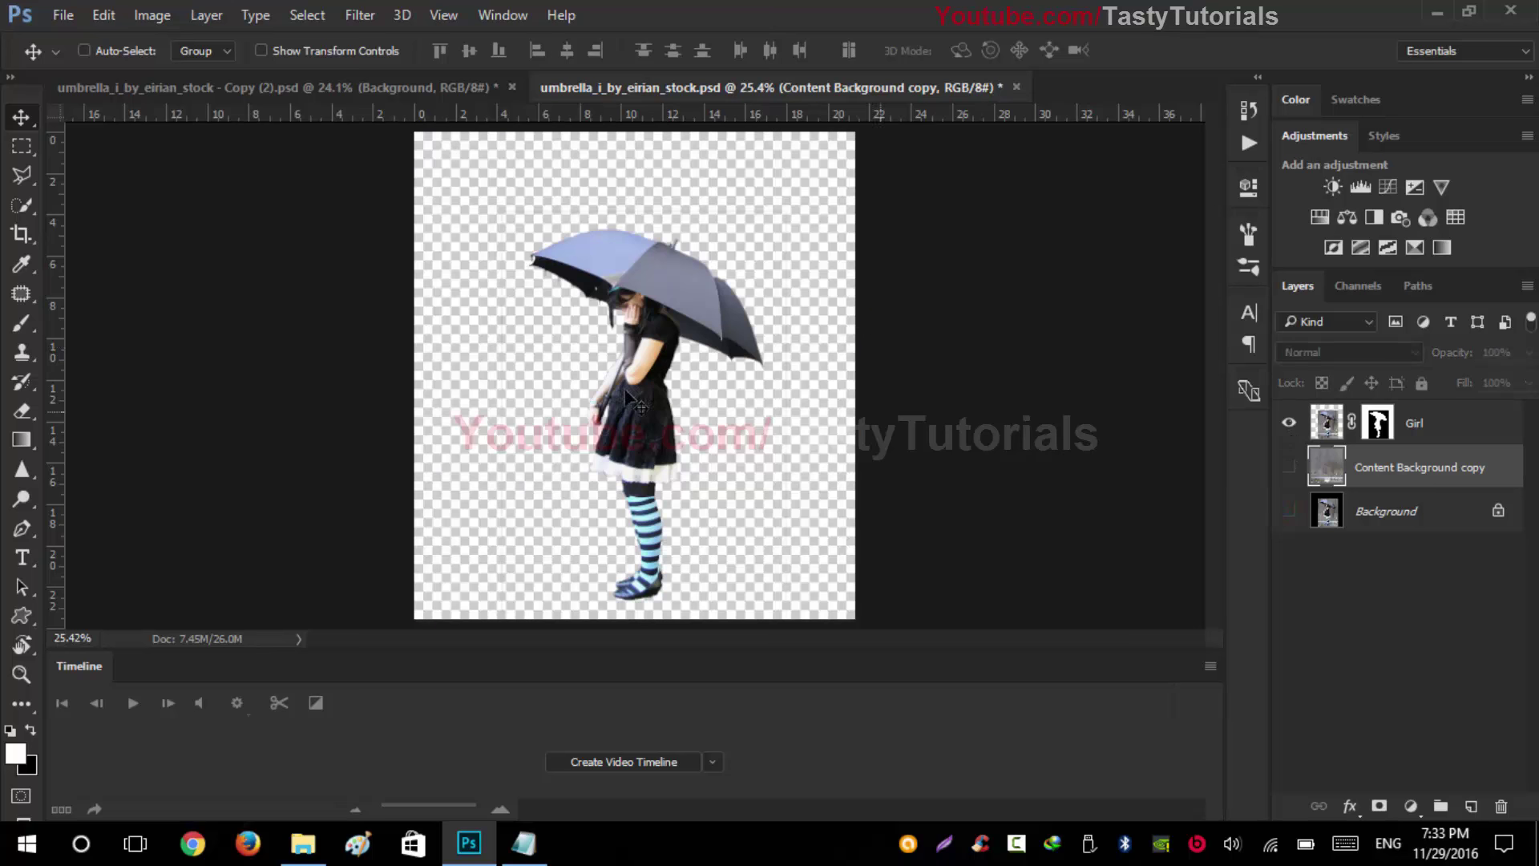
click(1285, 511)
click(1286, 468)
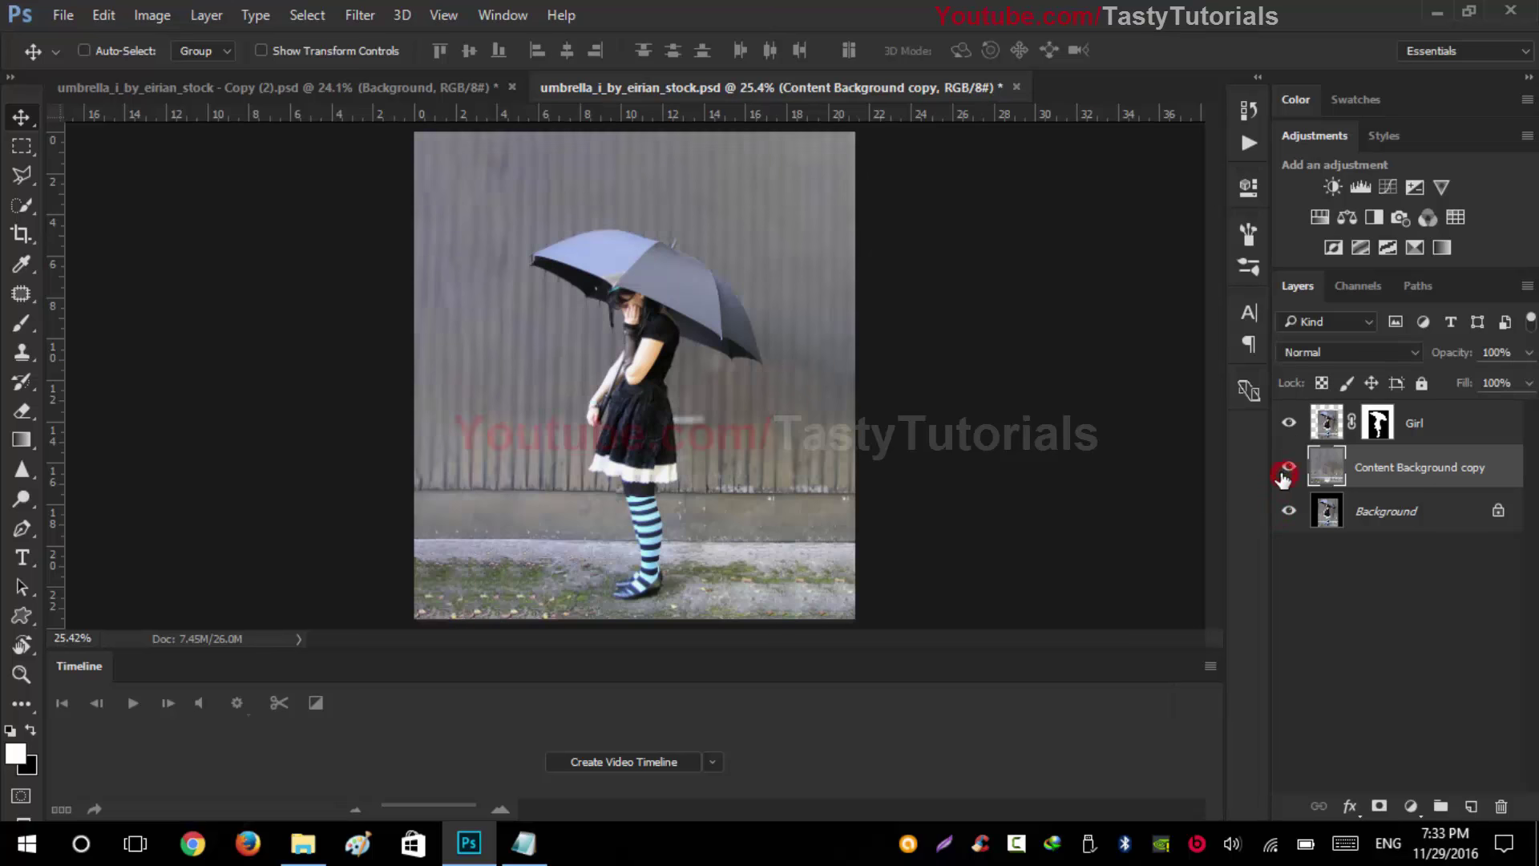
scroll(754, 393, up, 1)
scroll(749, 387, down, 1)
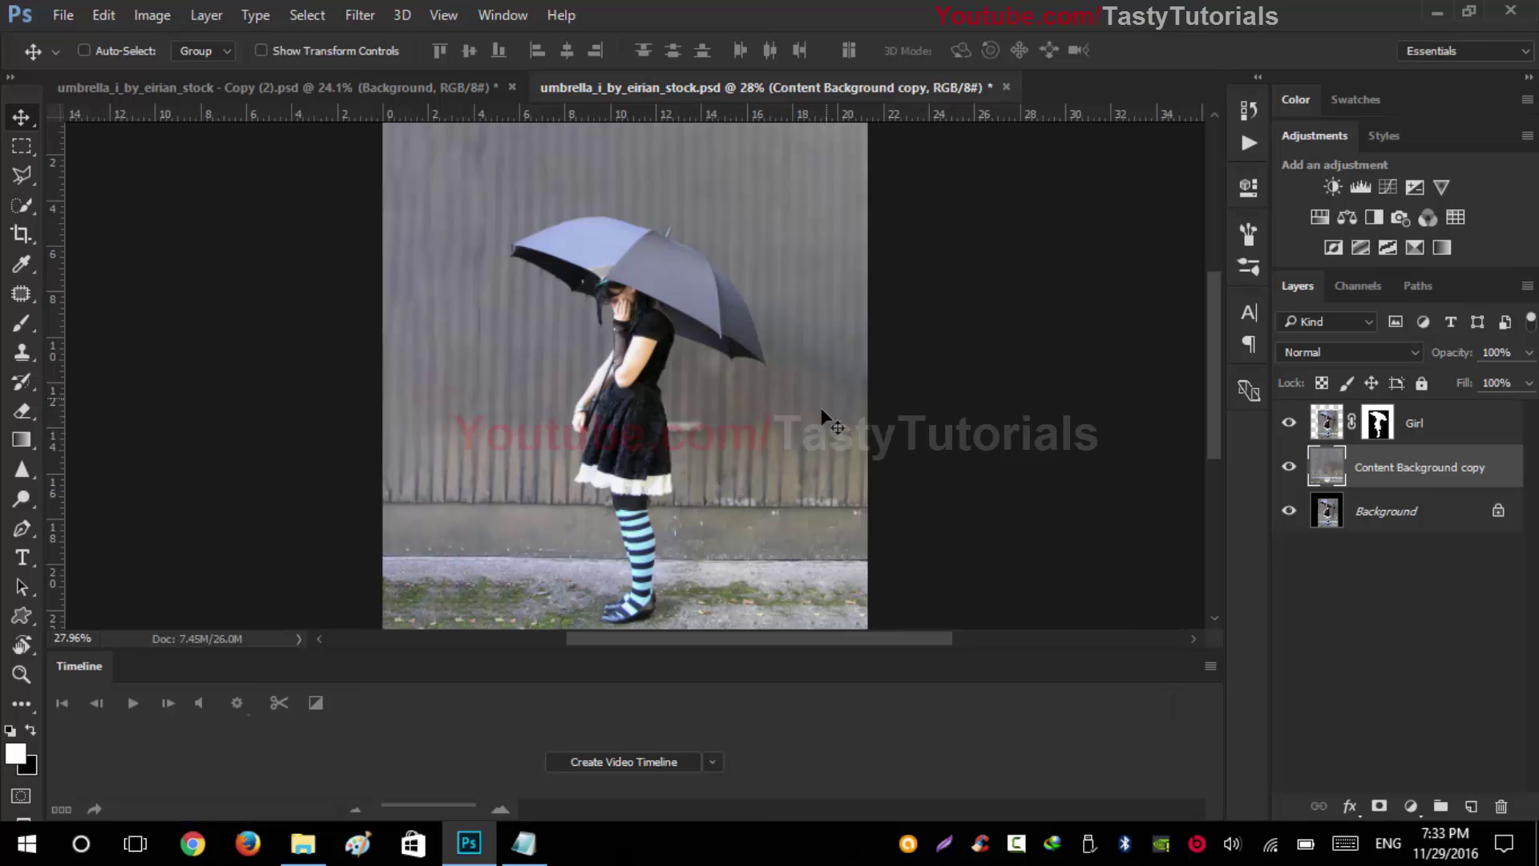
scroll(617, 433, down, 1)
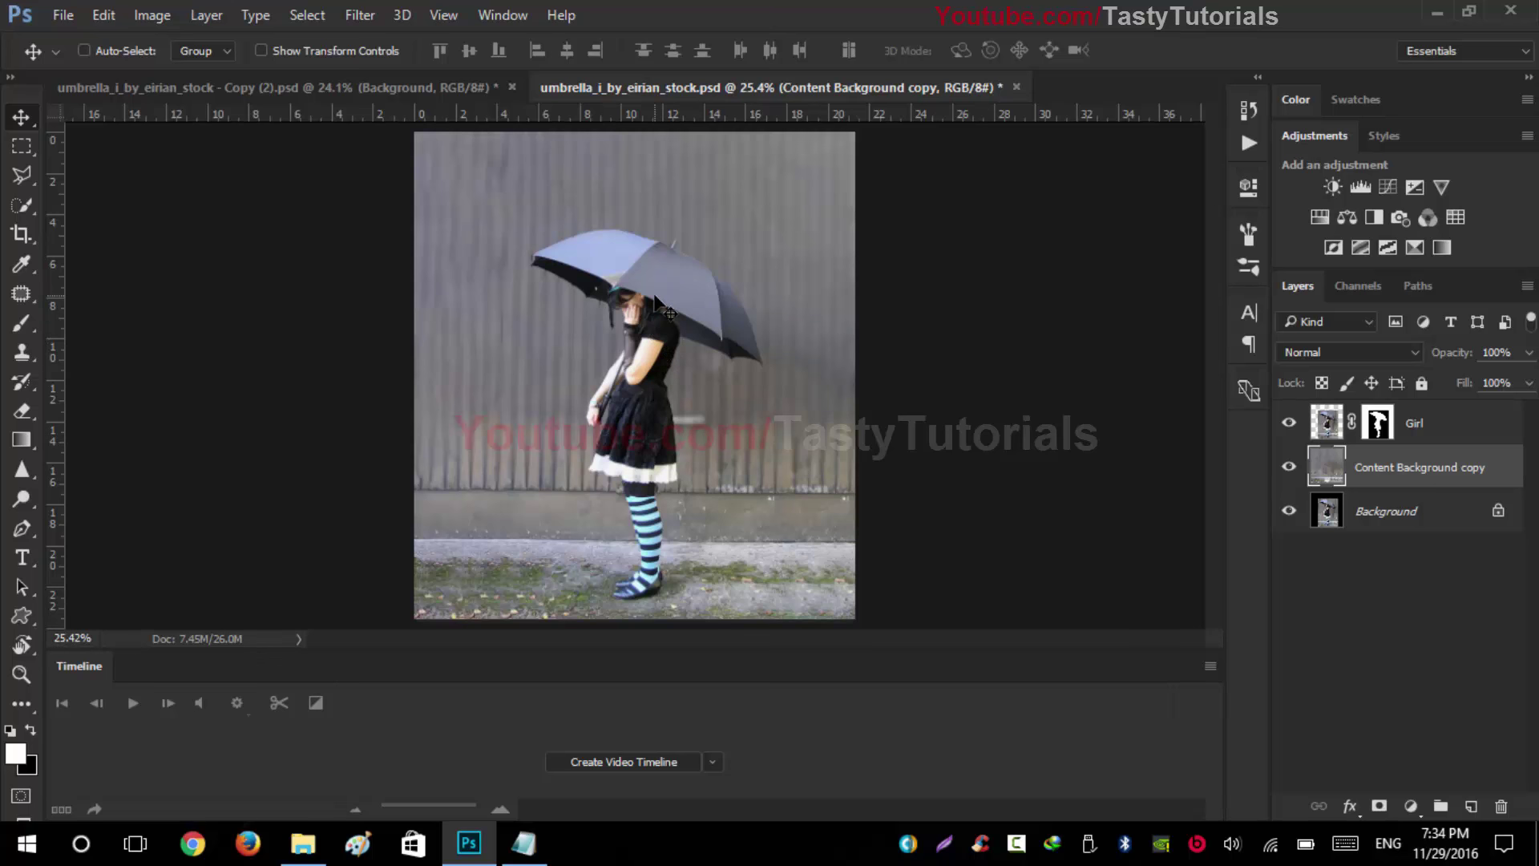
Step: Examine the masked girl cut-out on its own by hiding both background layers, and show them again
scroll(581, 291, up, 3)
scroll(838, 365, down, 1)
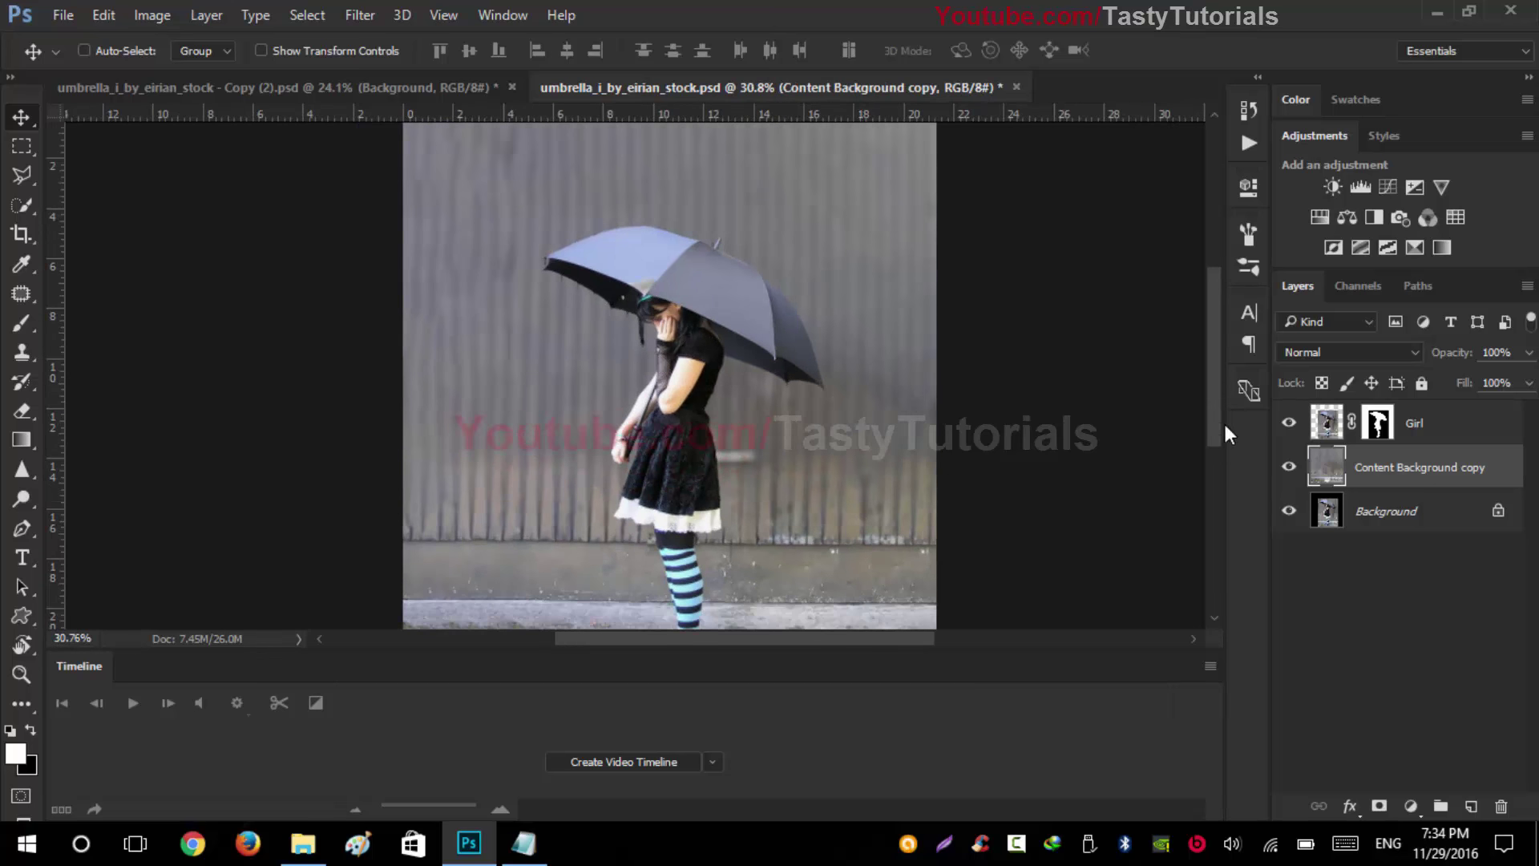
click(1289, 468)
click(1289, 510)
scroll(834, 433, down, 2)
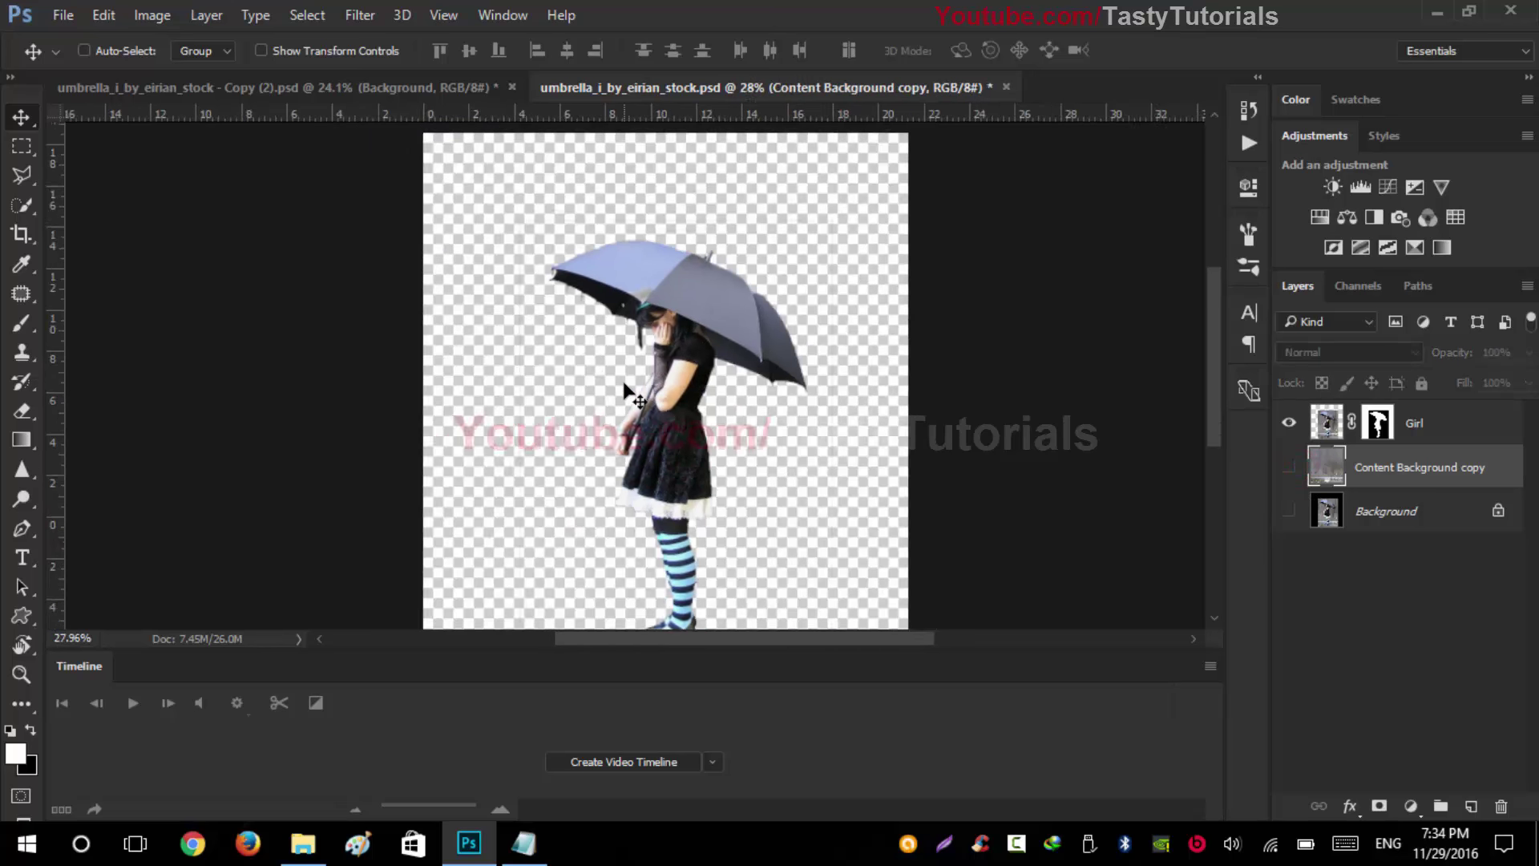
click(1287, 468)
click(1290, 513)
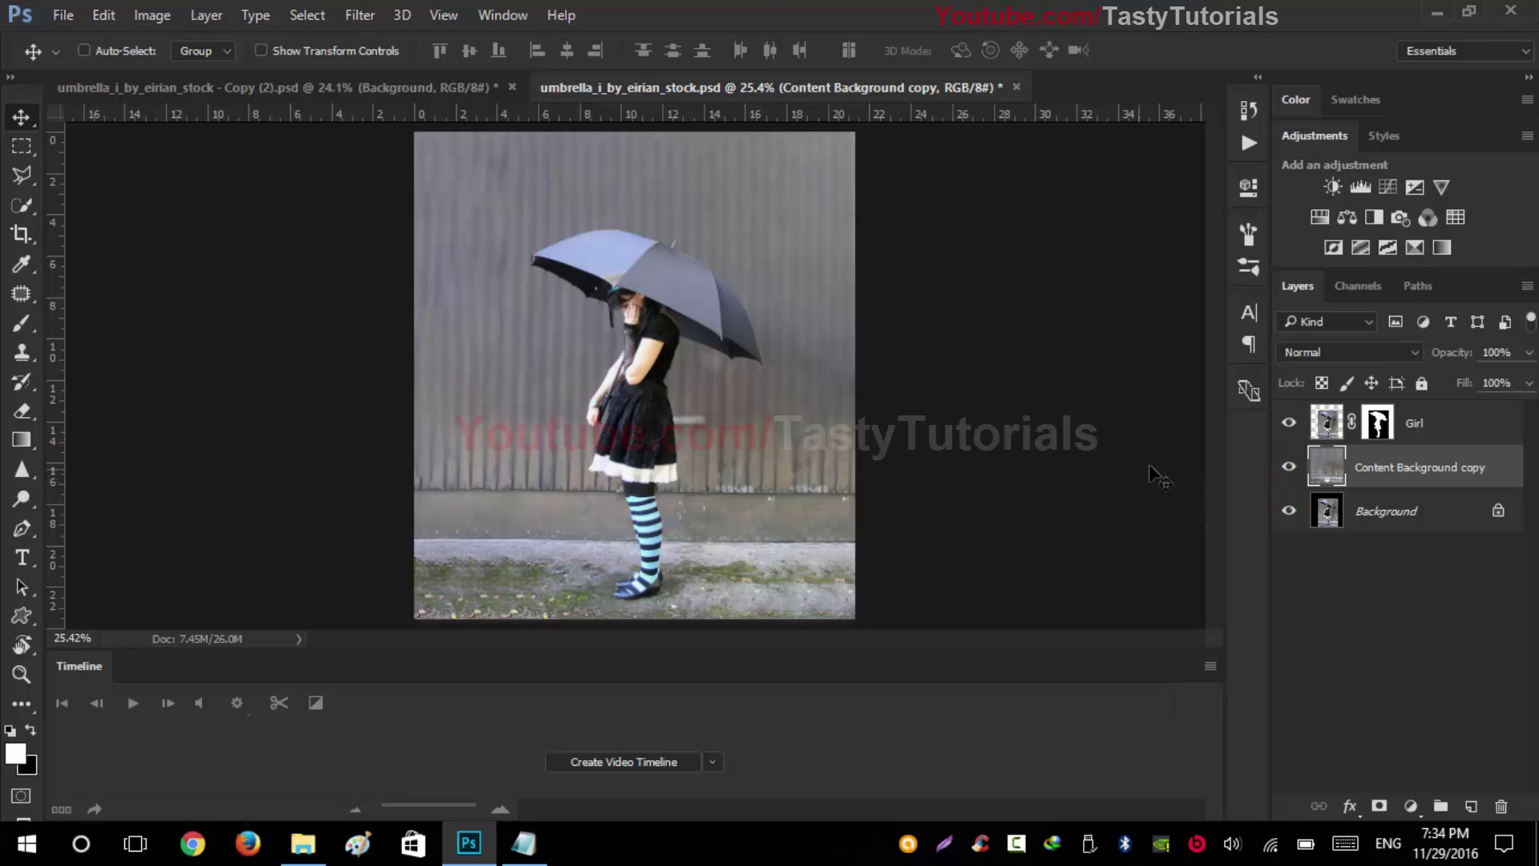
Step: Remove the Girl layer's mask by applying it permanently to the layer, leaving no active selection
click(1414, 423)
click(1376, 424)
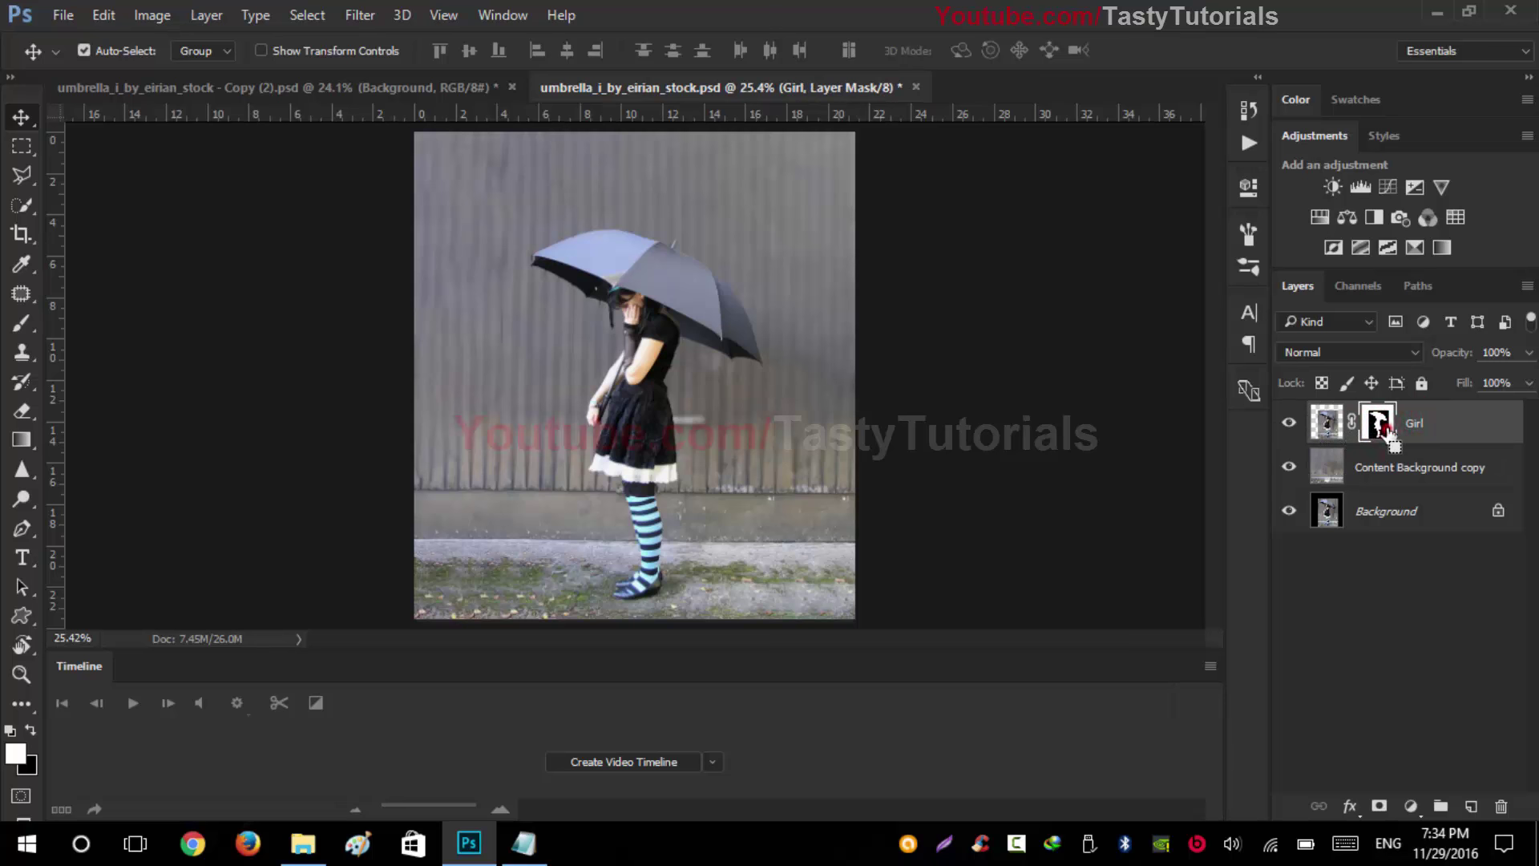
ctrl+click(1378, 423)
key(ctrl+d)
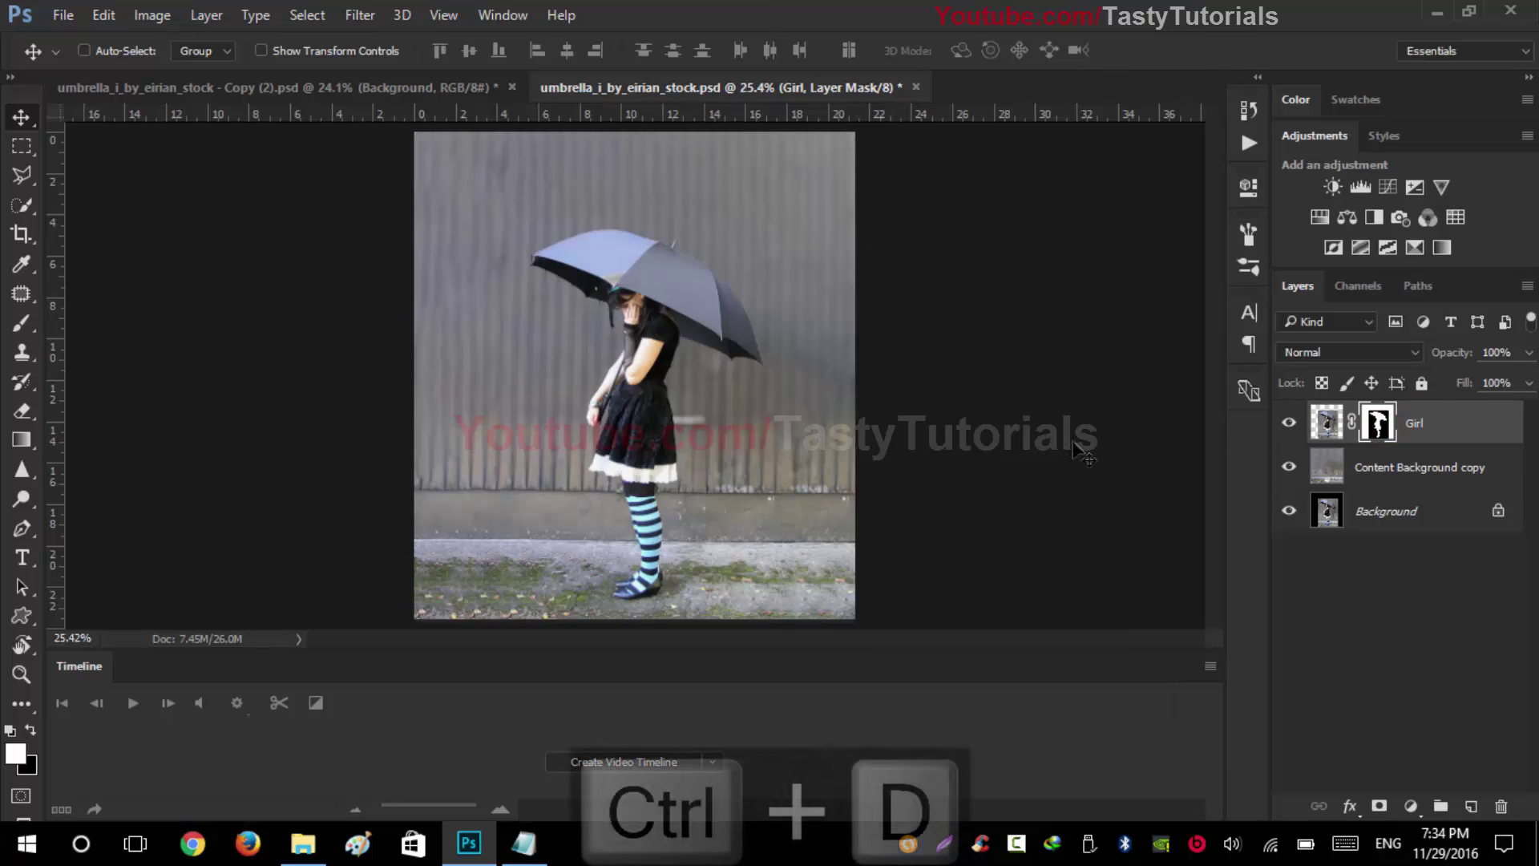
drag(1380, 420, 1501, 806)
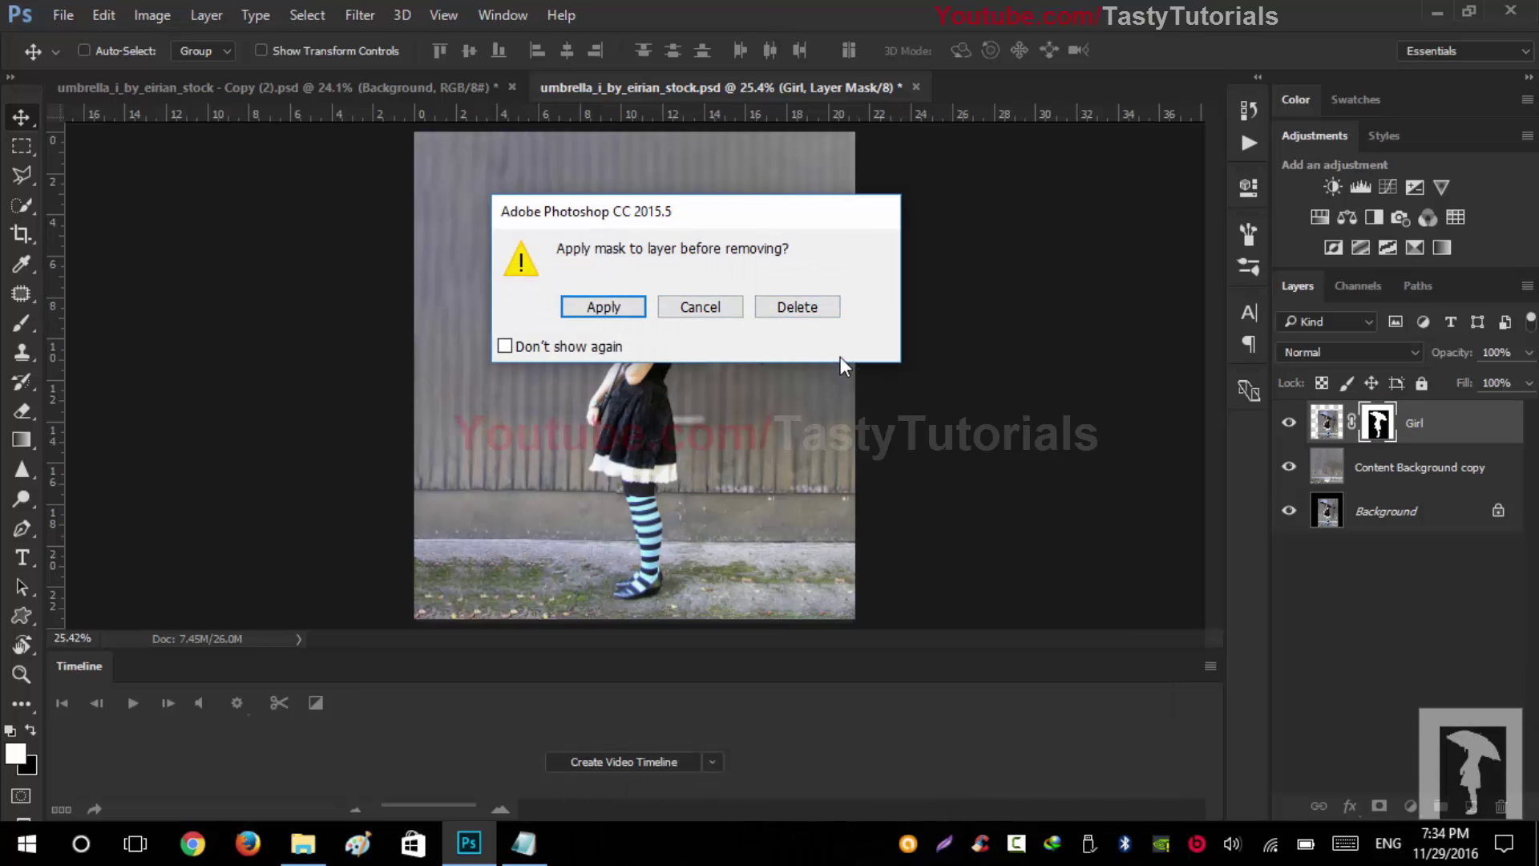
click(594, 307)
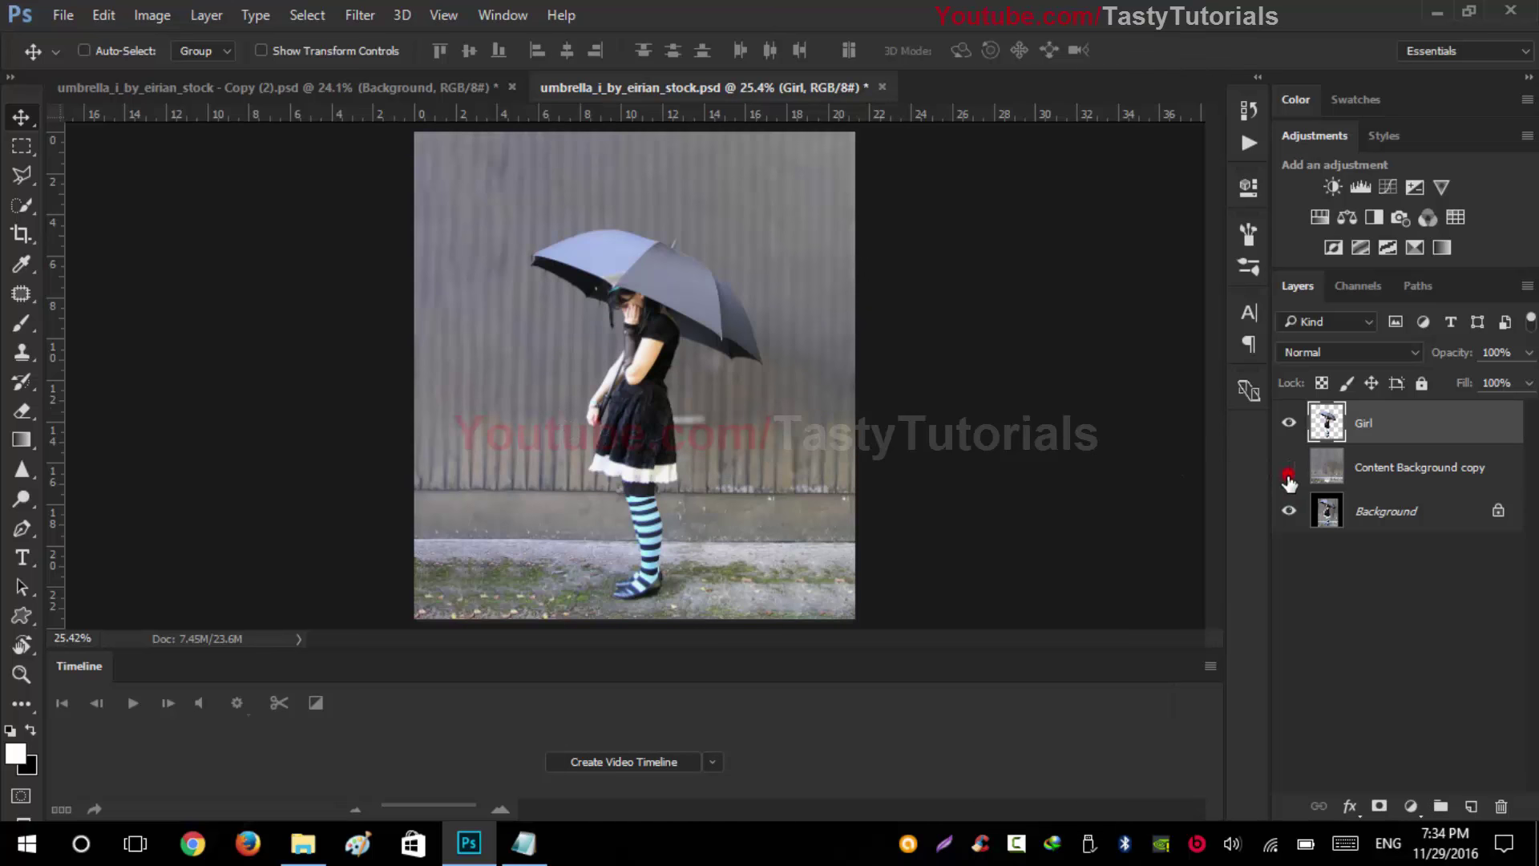
Step: Check the Girl layer's transparency by toggling the visibility of the two layers beneath it
click(1289, 511)
drag(1288, 507, 1288, 466)
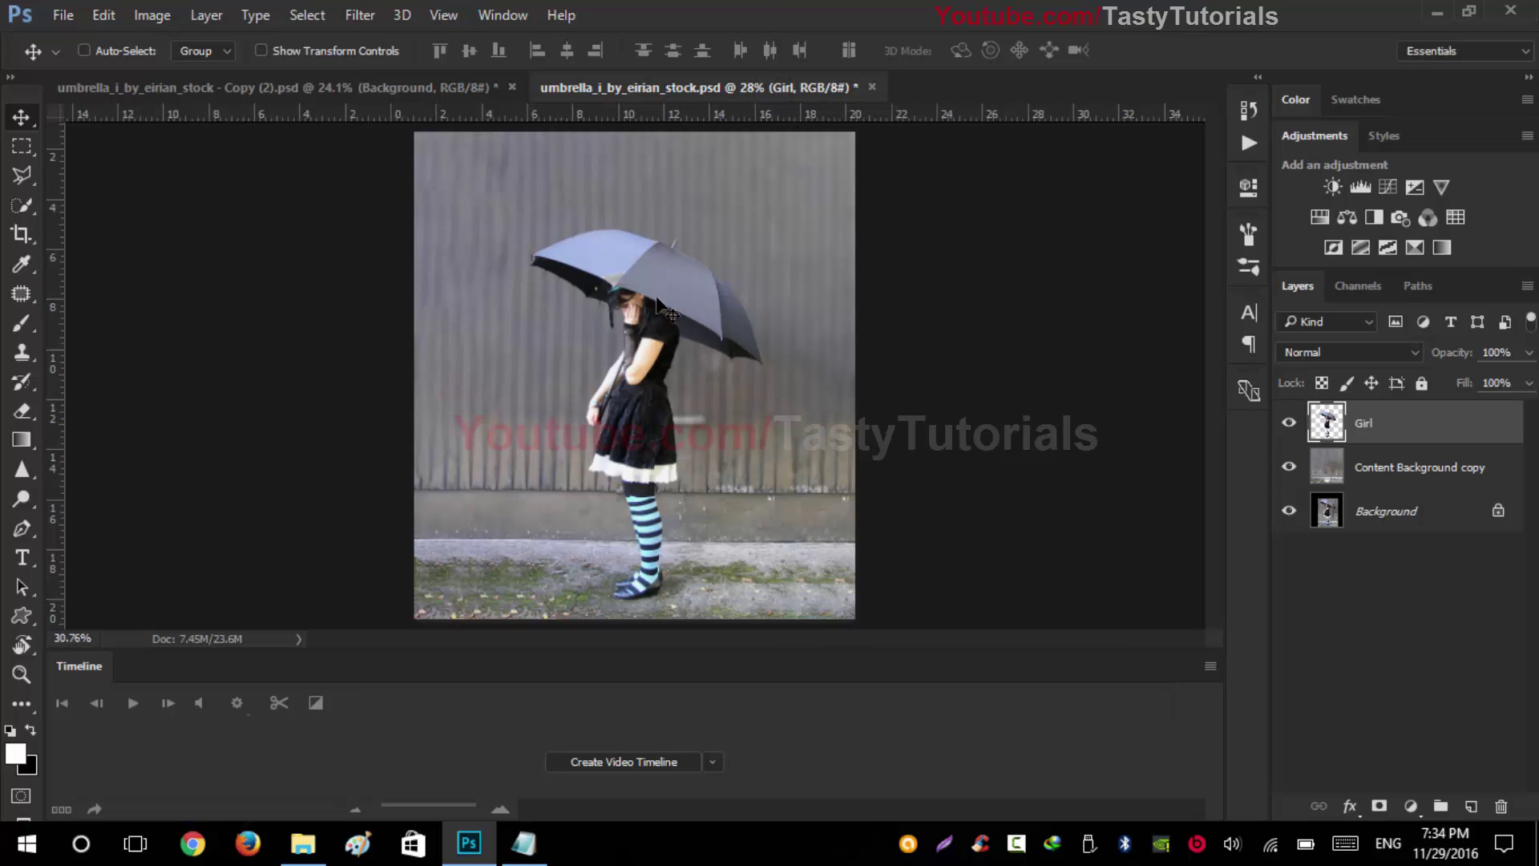
scroll(678, 329, up, 2)
drag(690, 460, 675, 379)
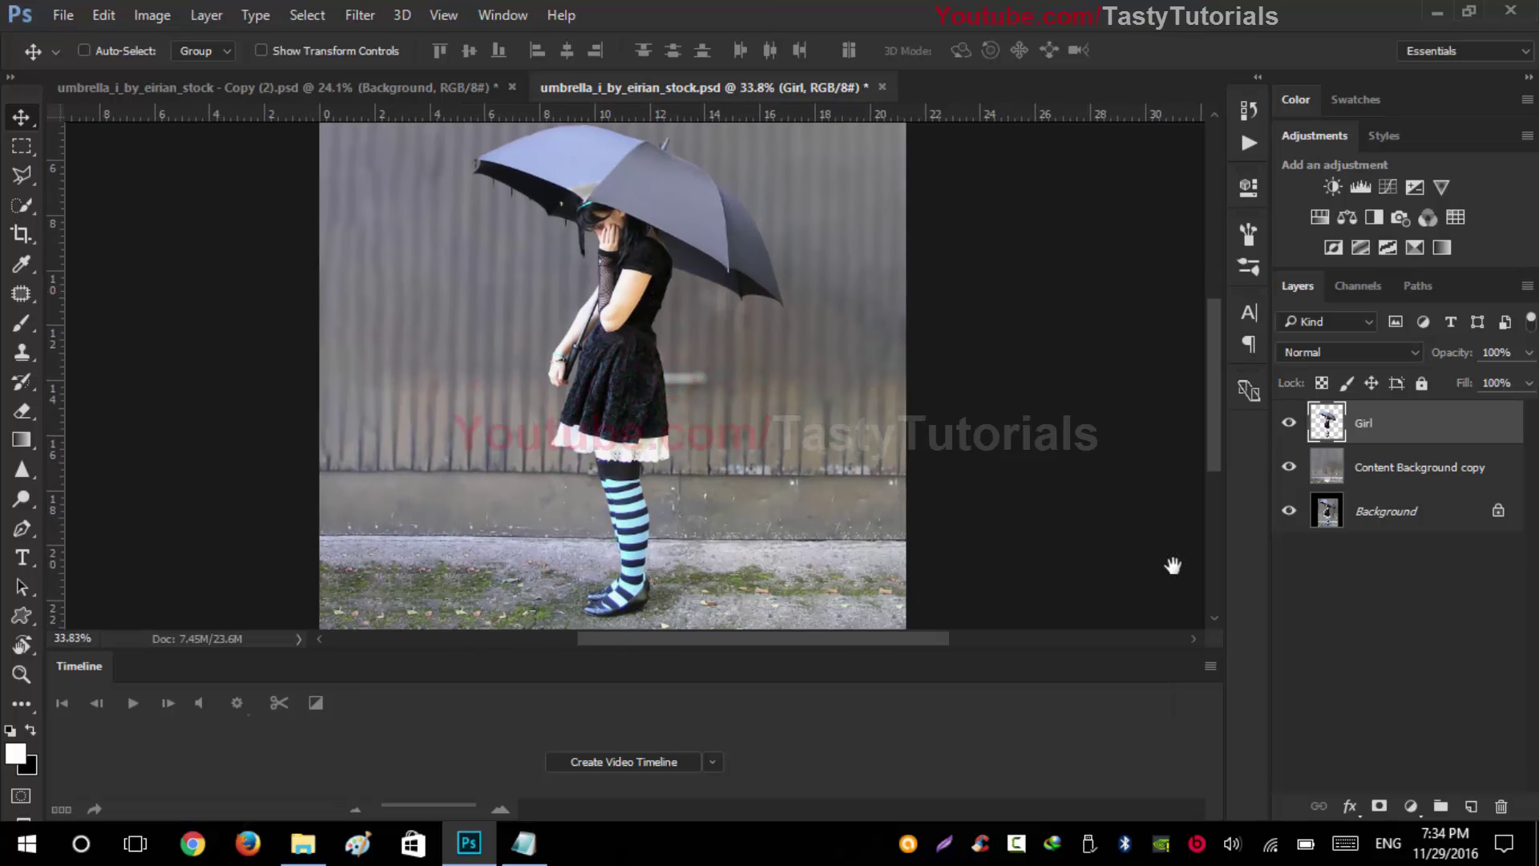
Step: Create a new layer above the Girl layer and name it "brush"
click(1472, 808)
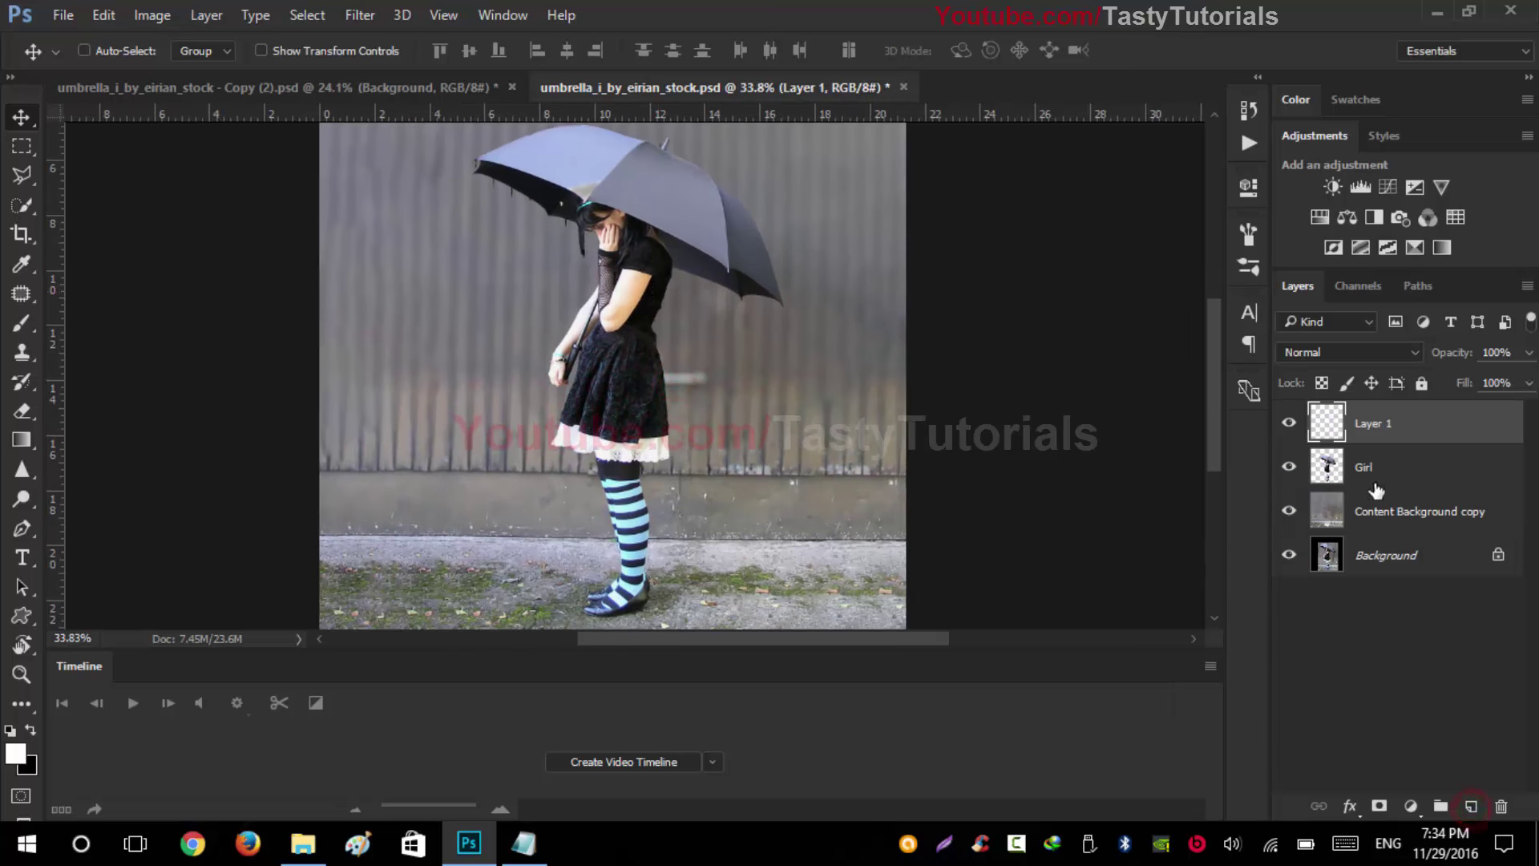
double_click(1374, 430)
text(brush)
click(1457, 433)
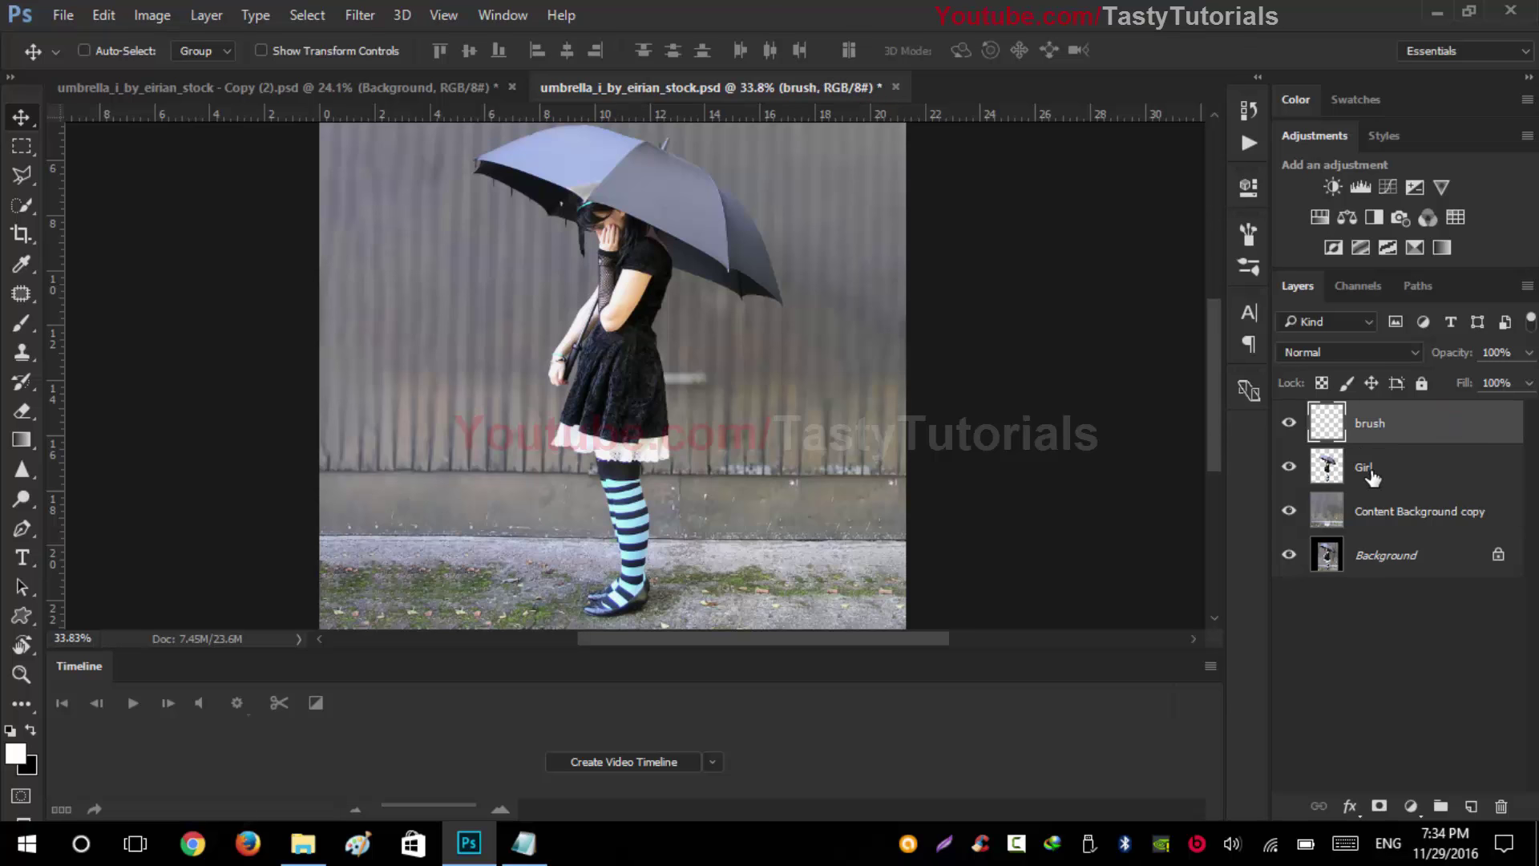
Step: Load the Girl layer's outline as a selection, fill it with the black background color on the brush layer, and deselect
drag(1362, 477, 1332, 473)
ctrl+click(1332, 473)
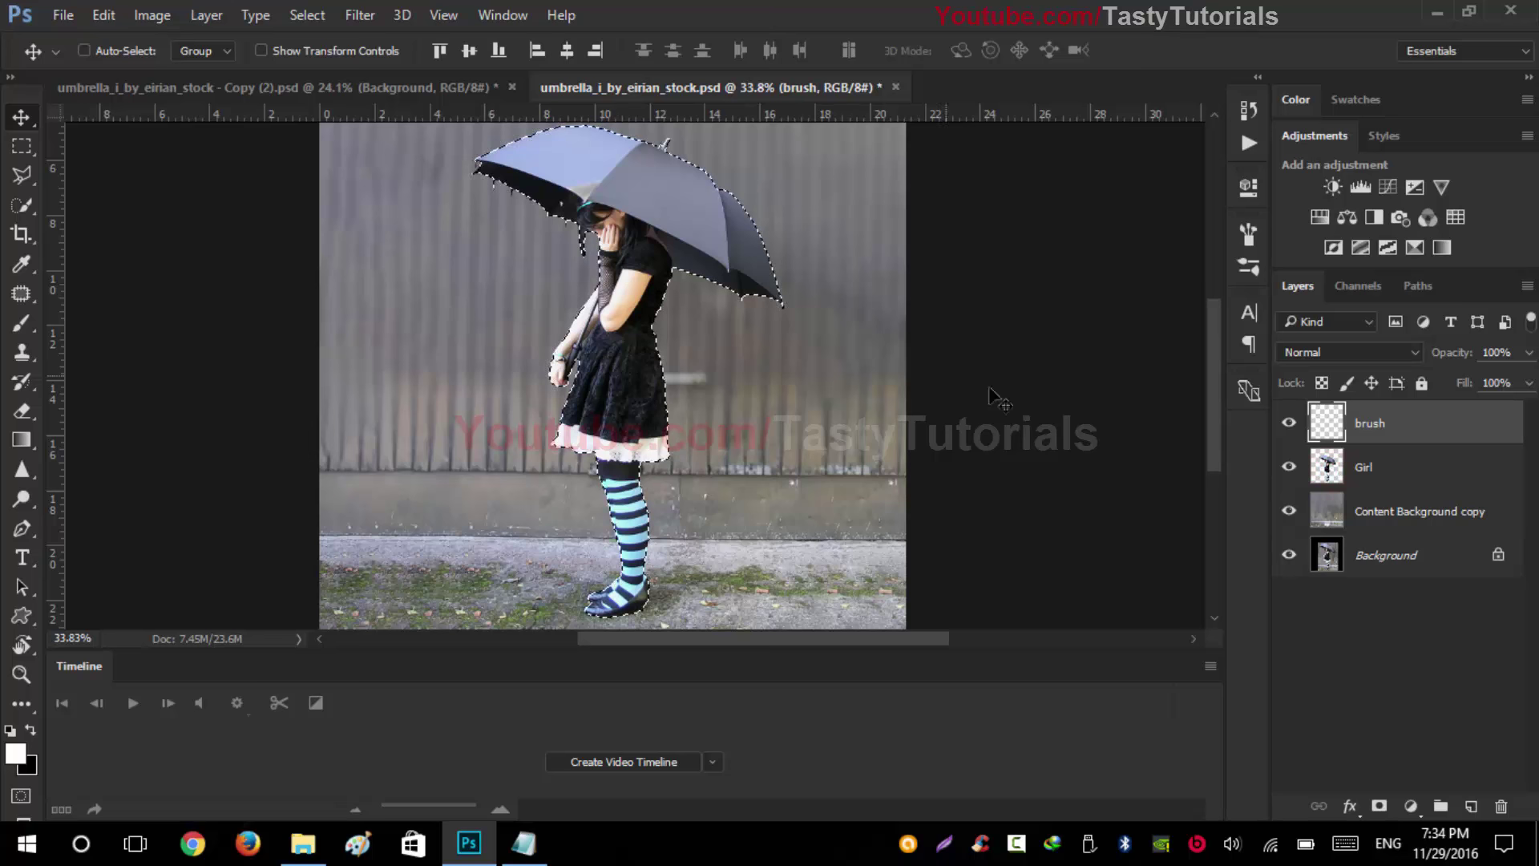
scroll(698, 347, down, 1)
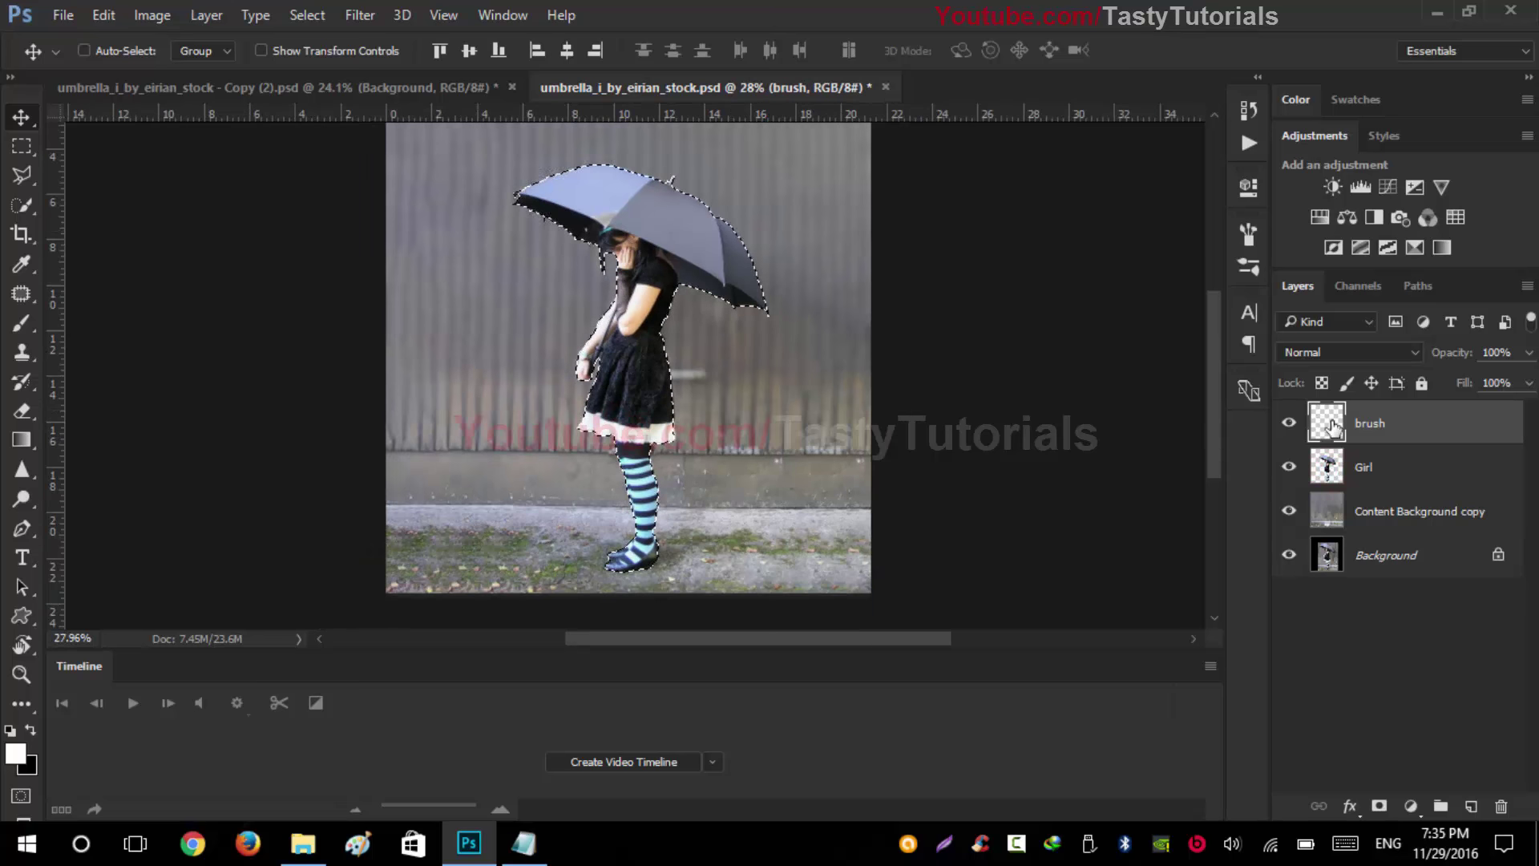
key(alt+BackSpace)
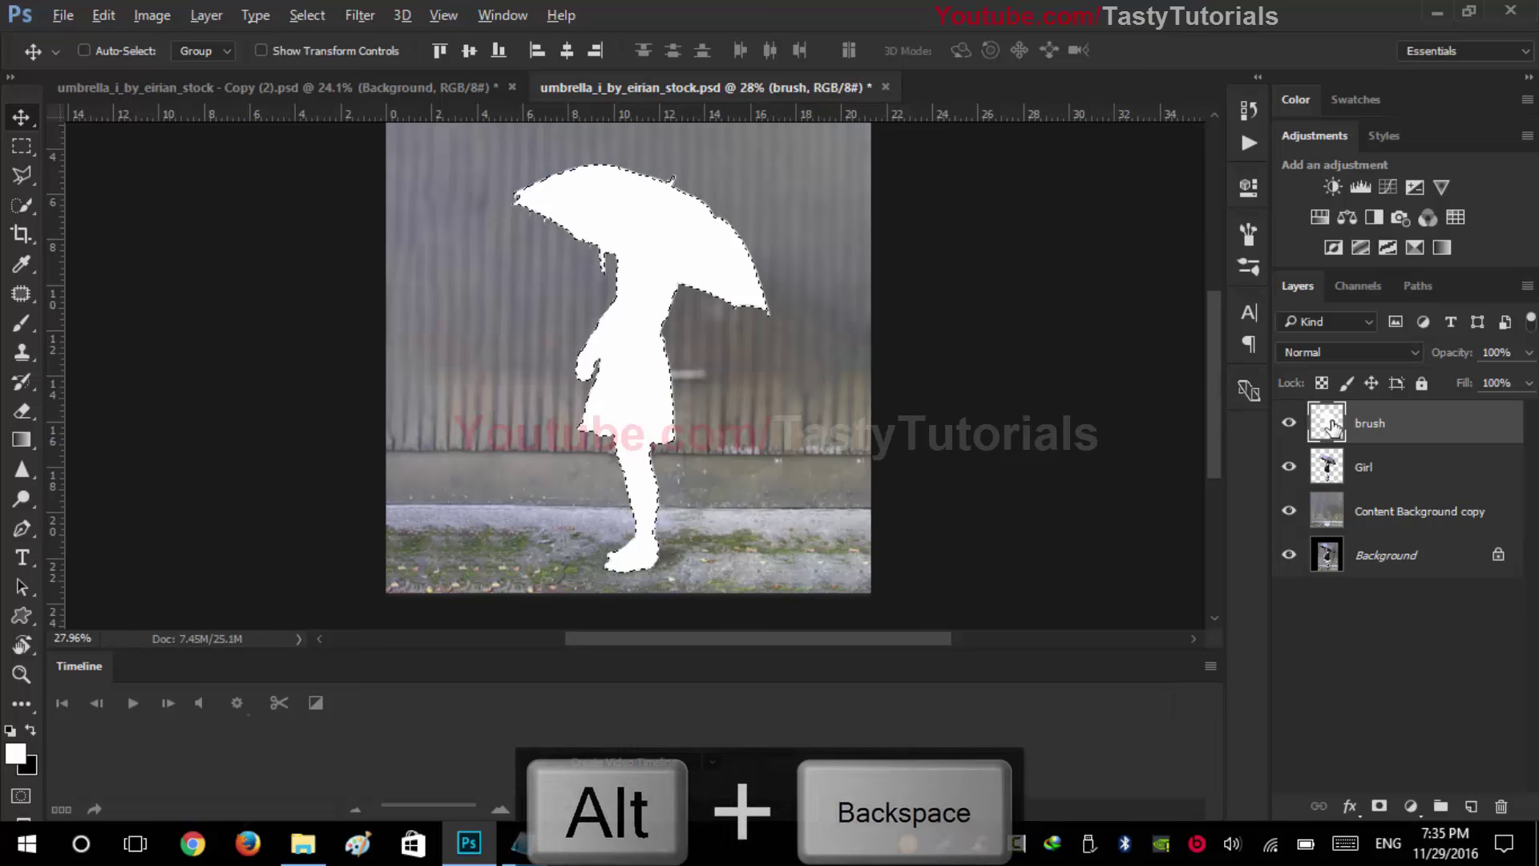
key(ctrl+BackSpace)
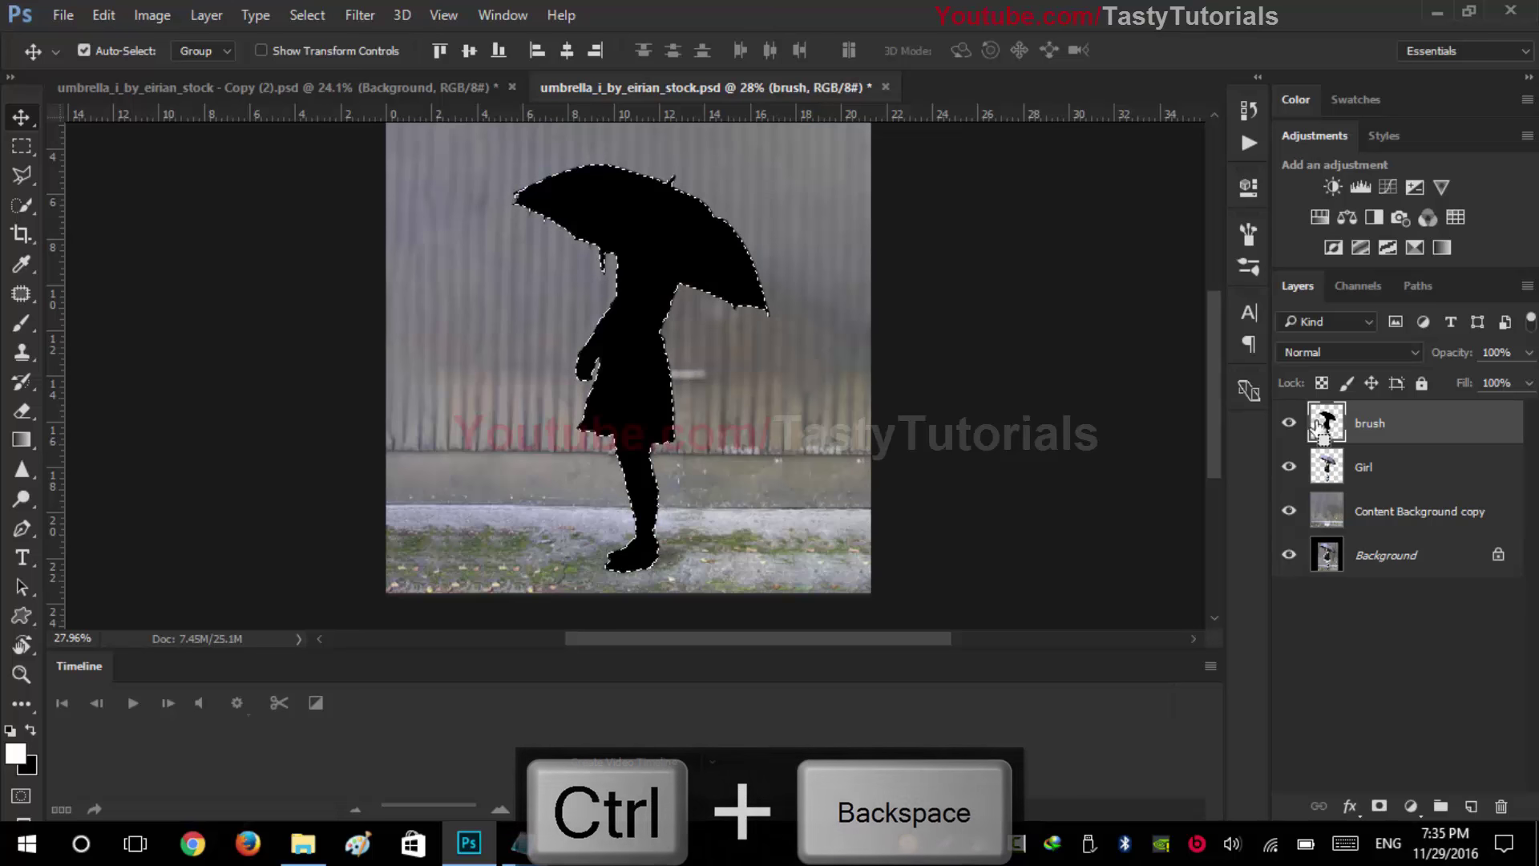
key(ctrl+d)
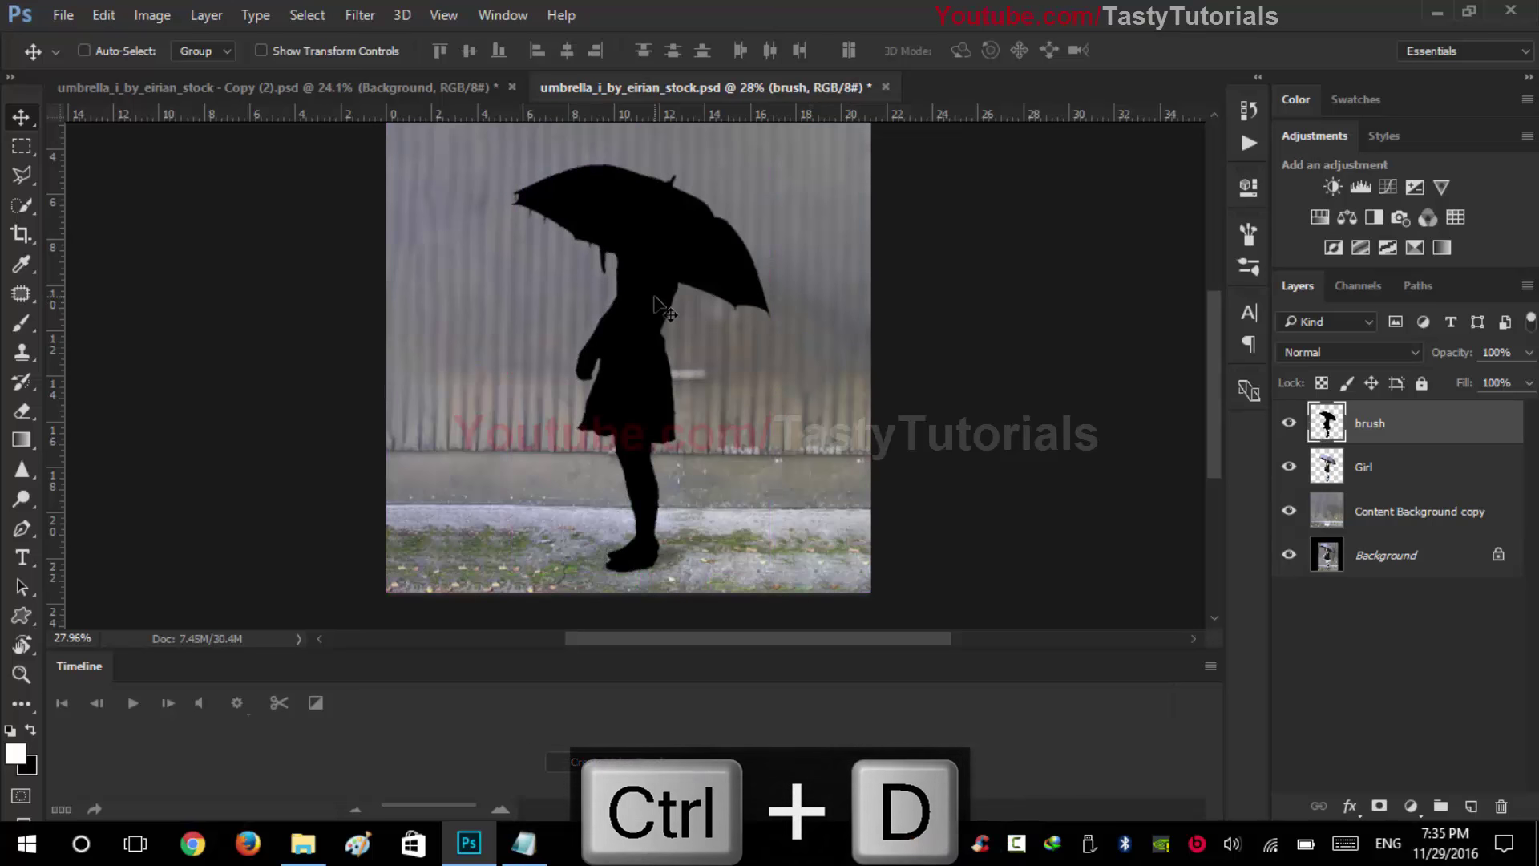
scroll(654, 377, up, 3)
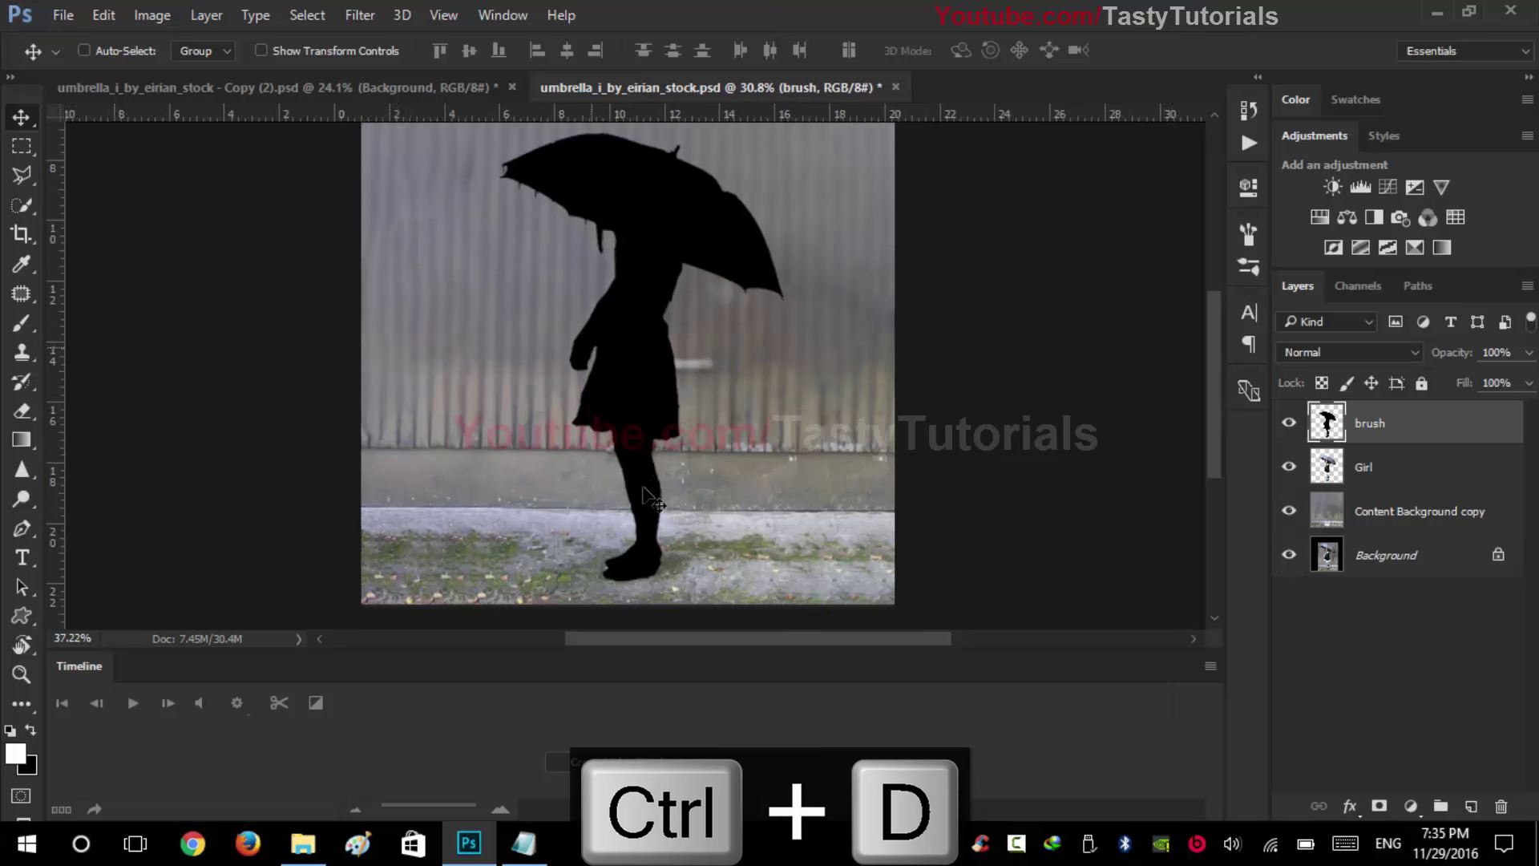
scroll(652, 313, down, 3)
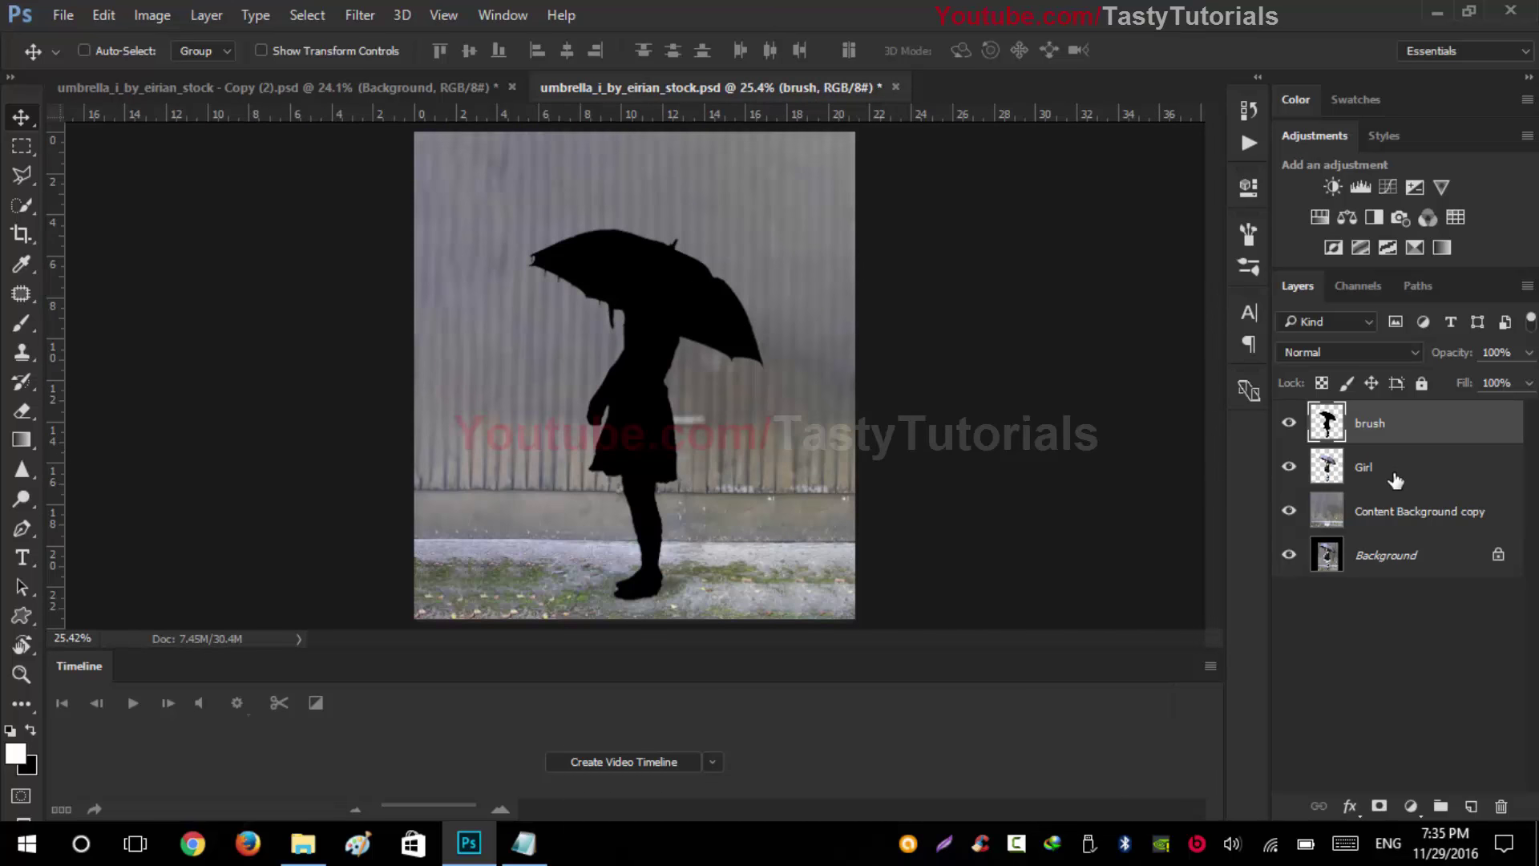
Step: Merge the Girl, Content Background copy and Background layers into one layer
click(1394, 477)
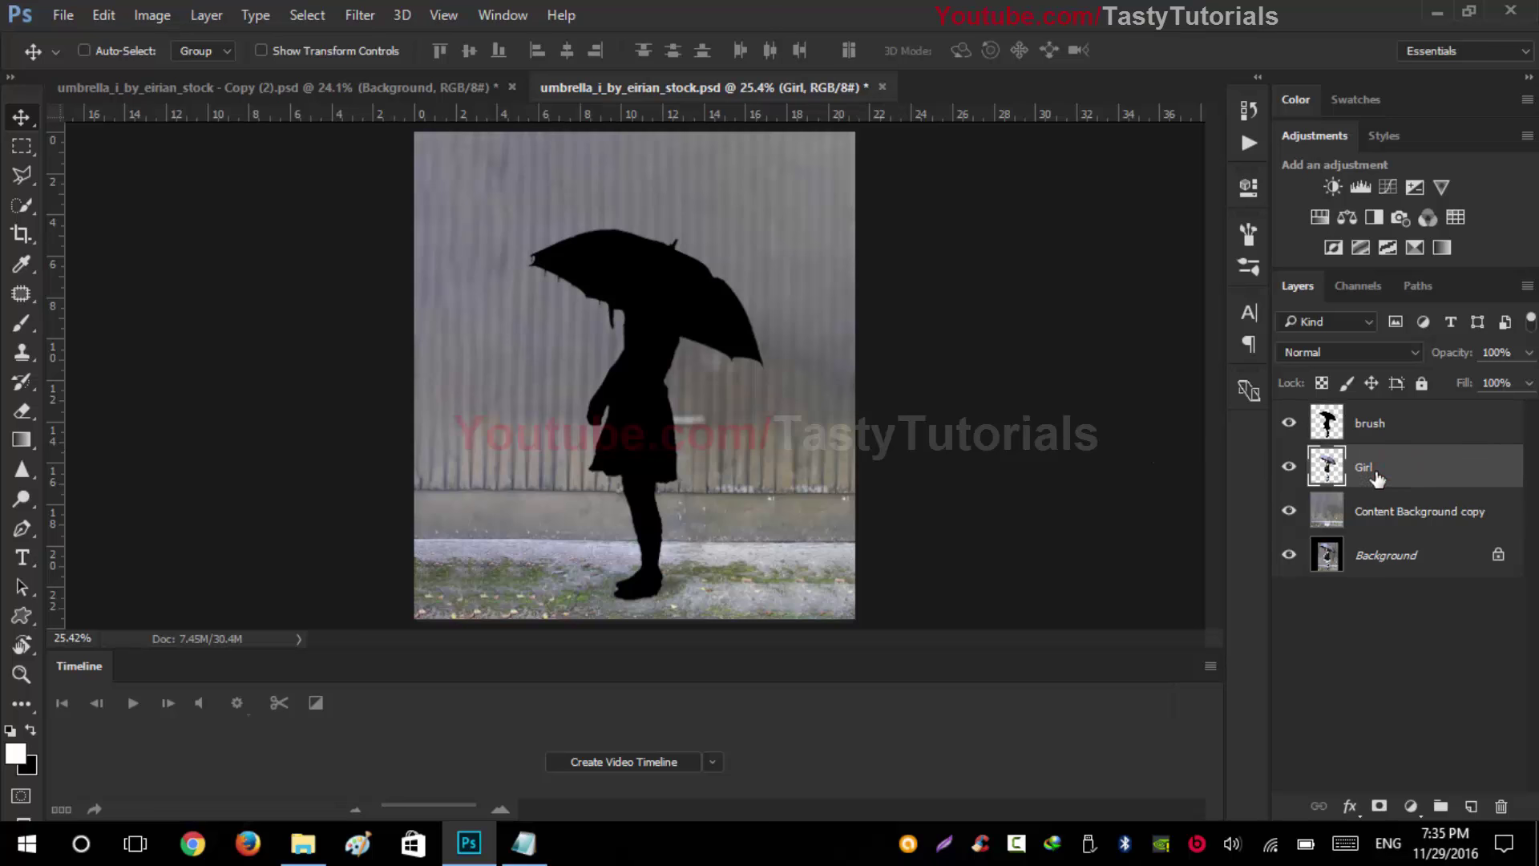
shift+click(1415, 561)
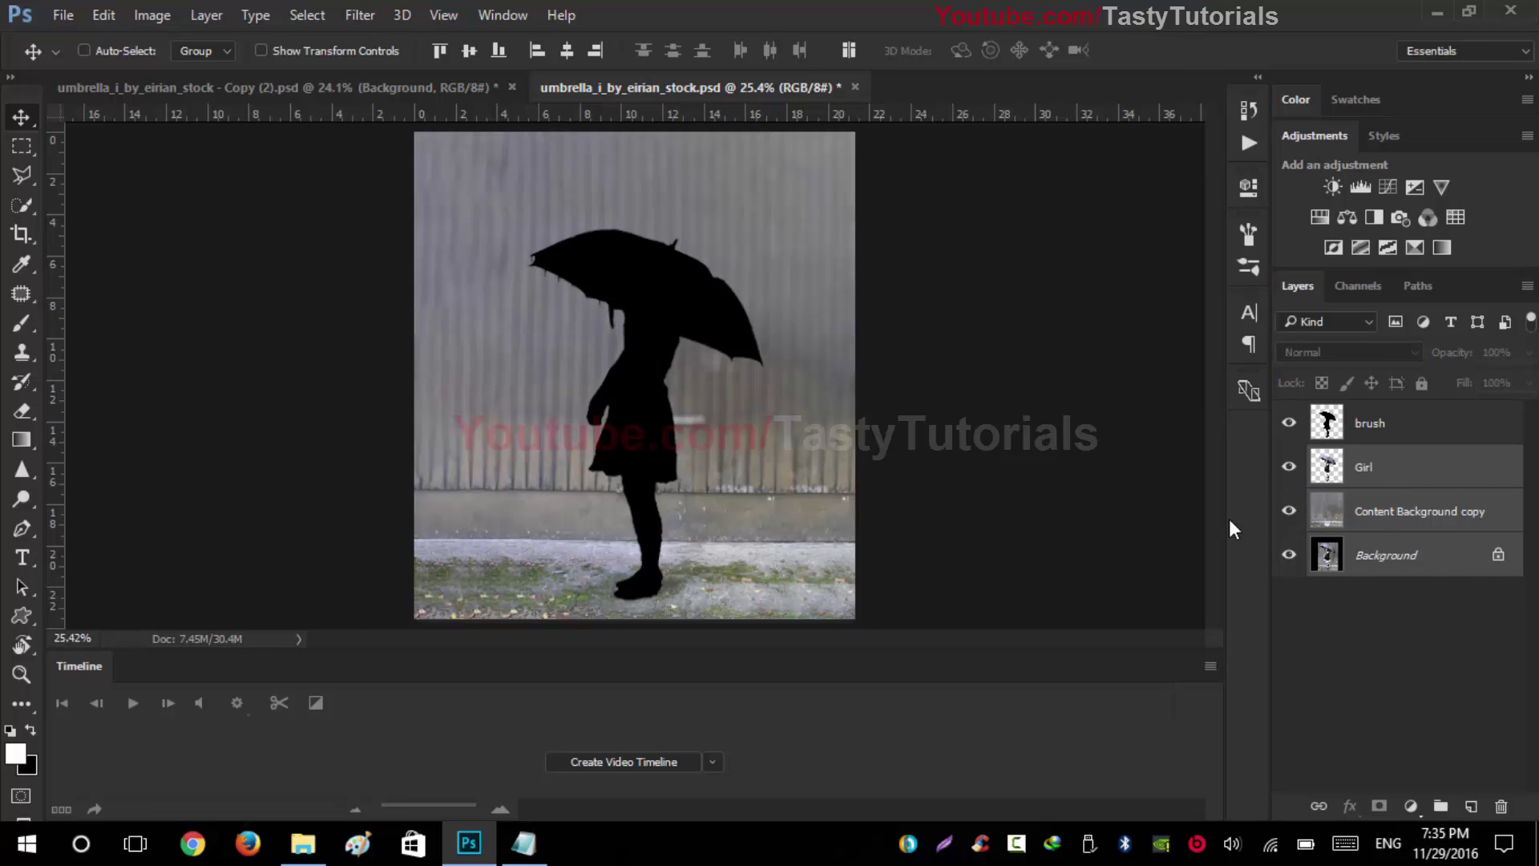
key(ctrl+e)
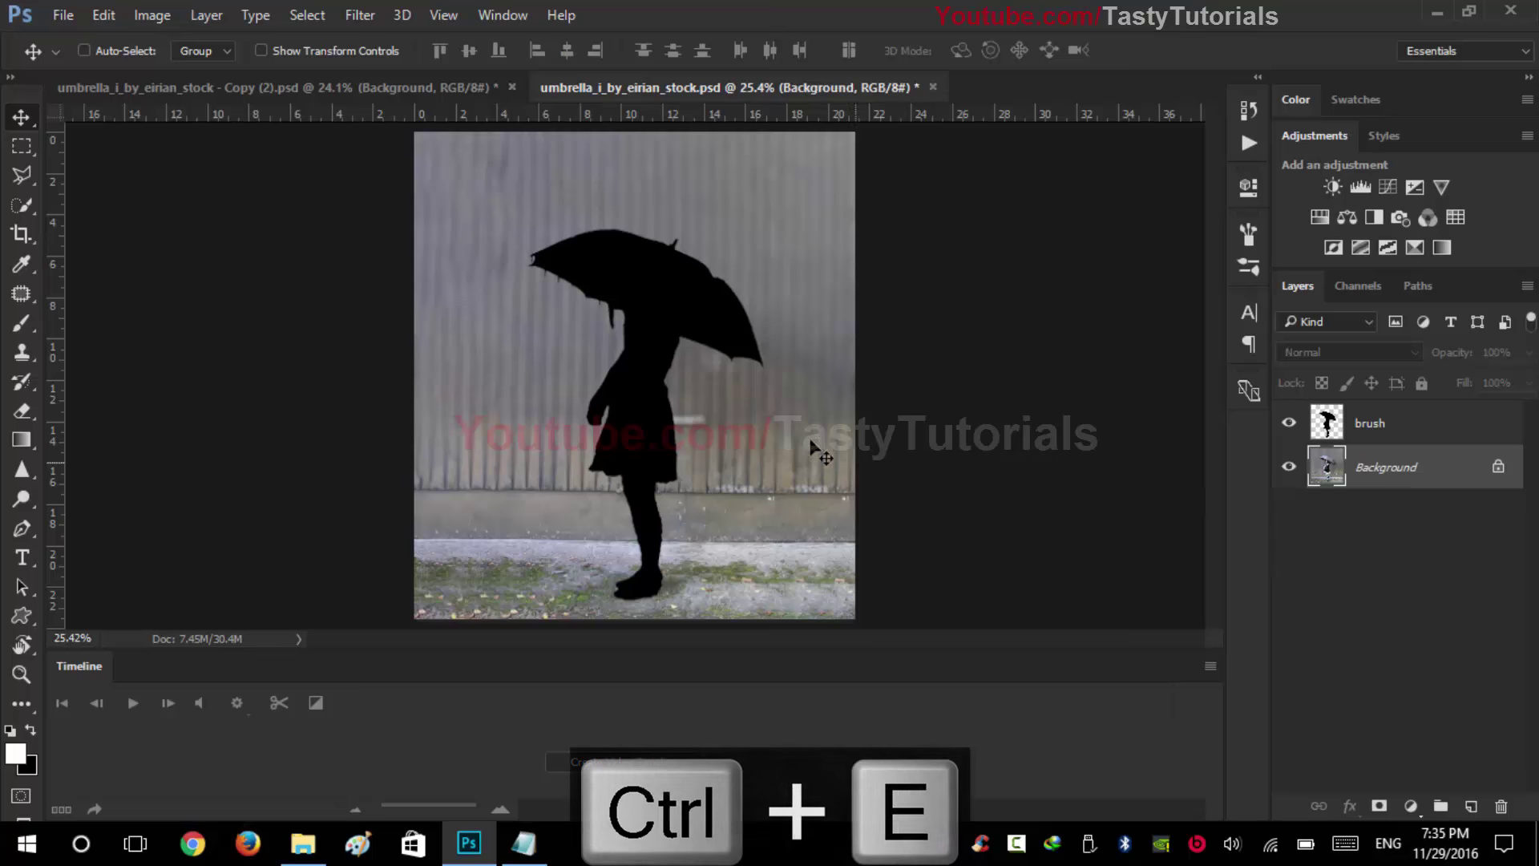
Step: Compare the original photo with the black silhouette by hiding and reshowing the brush layer
scroll(709, 388, up, 1)
click(1289, 423)
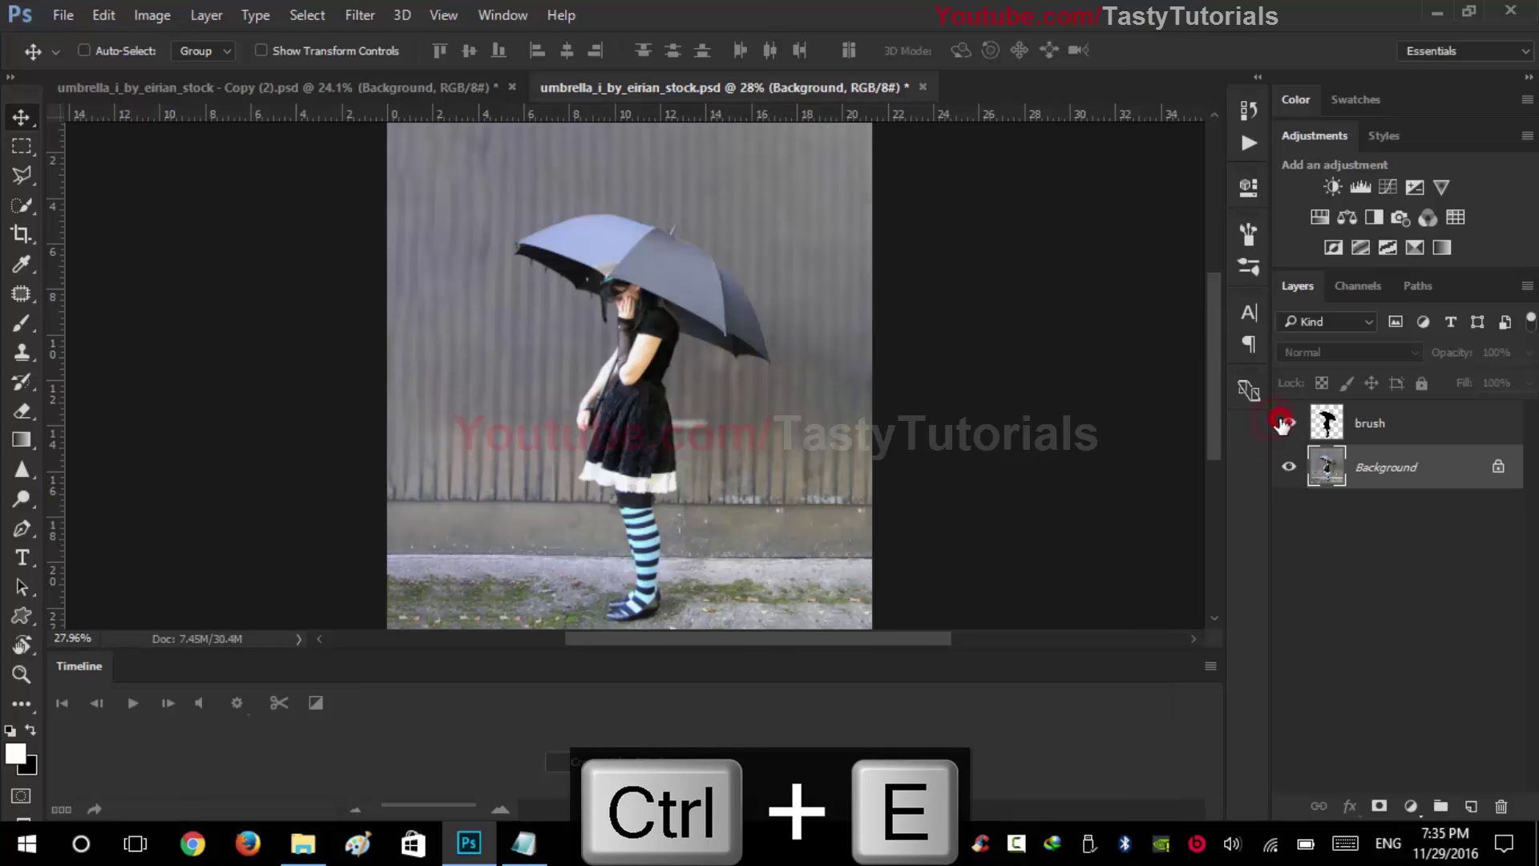
click(1289, 423)
scroll(712, 389, down, 1)
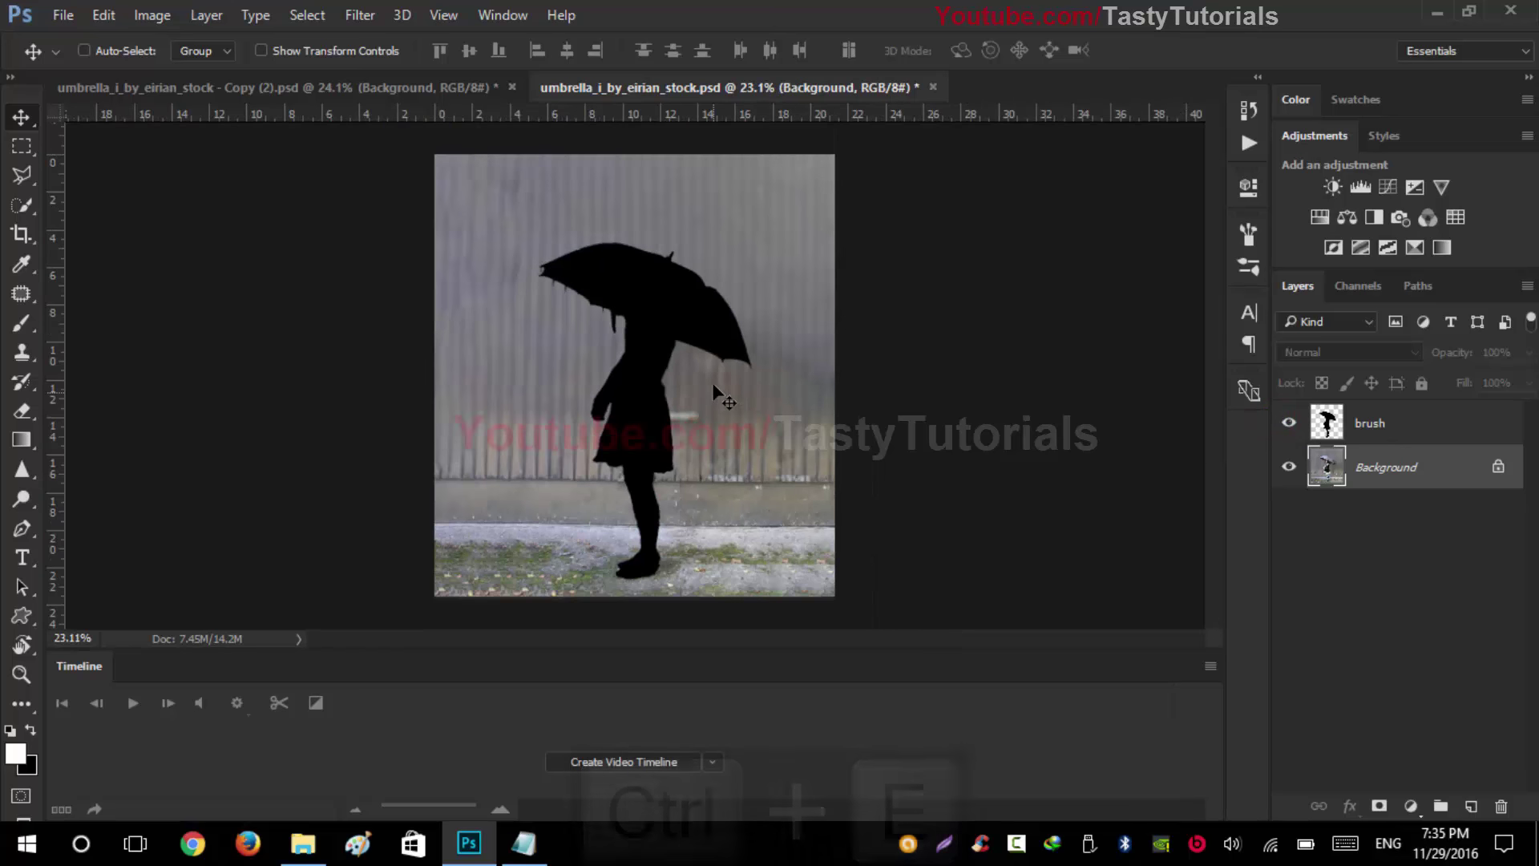
scroll(691, 396, down, 1)
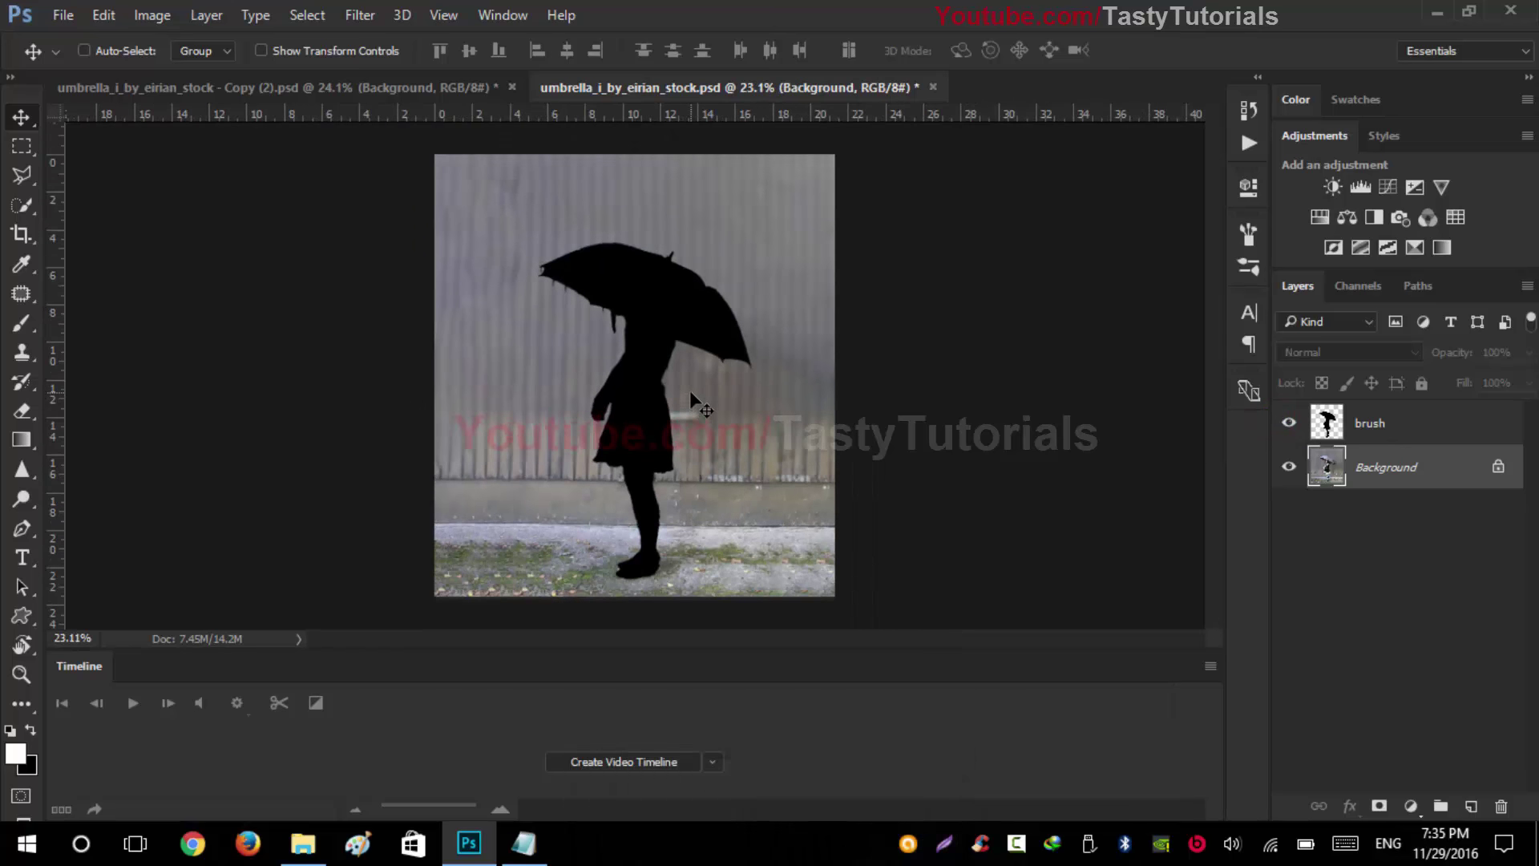
scroll(570, 361, up, 1)
scroll(570, 361, down, 1)
Step: Activate the Brush tool and open the file dialog for loading a brush library
key(b)
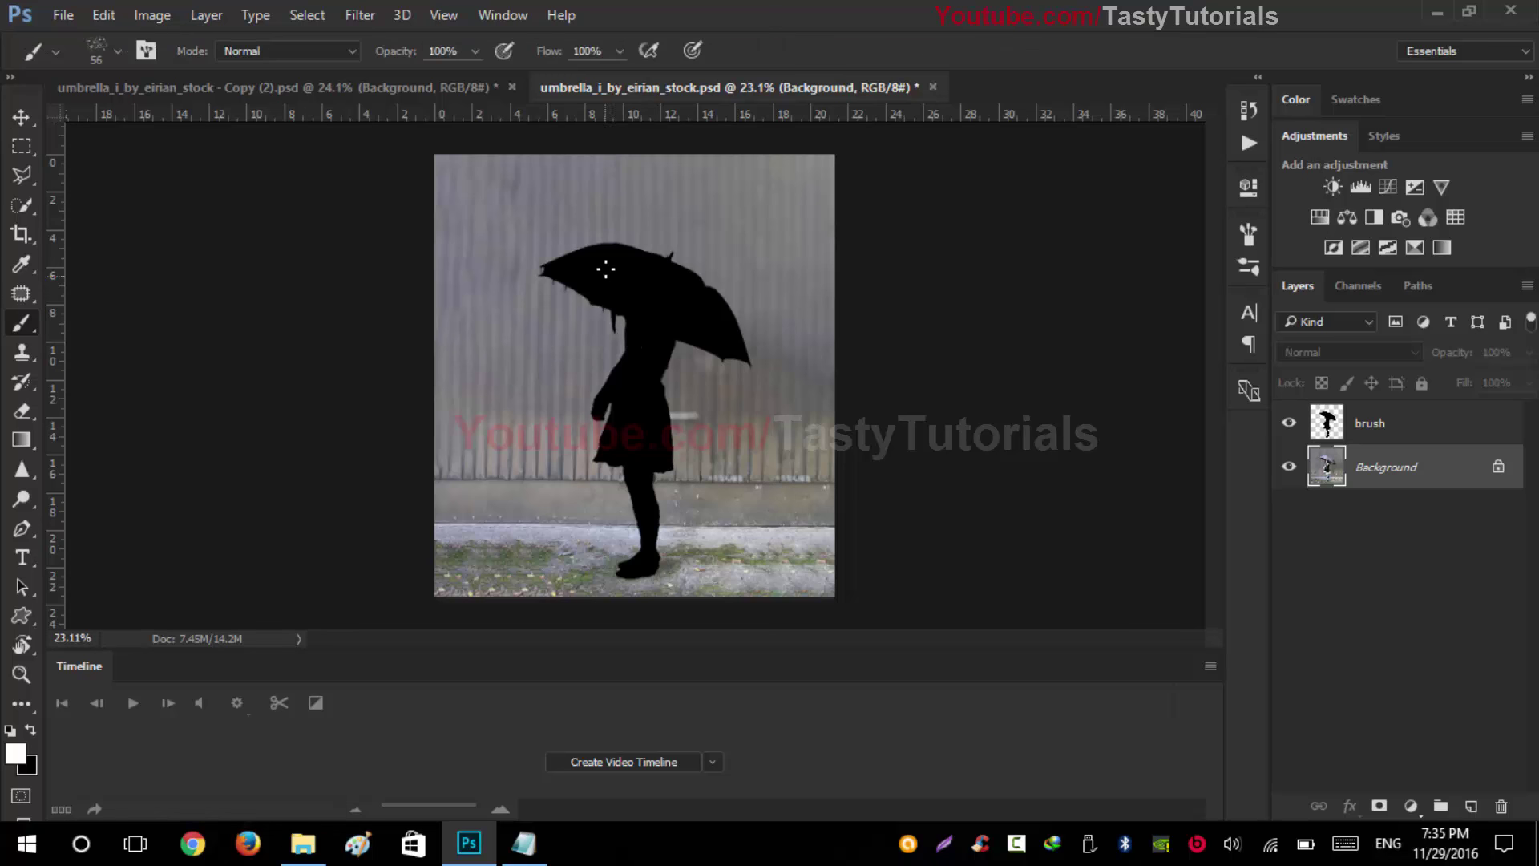
right_click(32, 320)
click(88, 331)
right_click(642, 281)
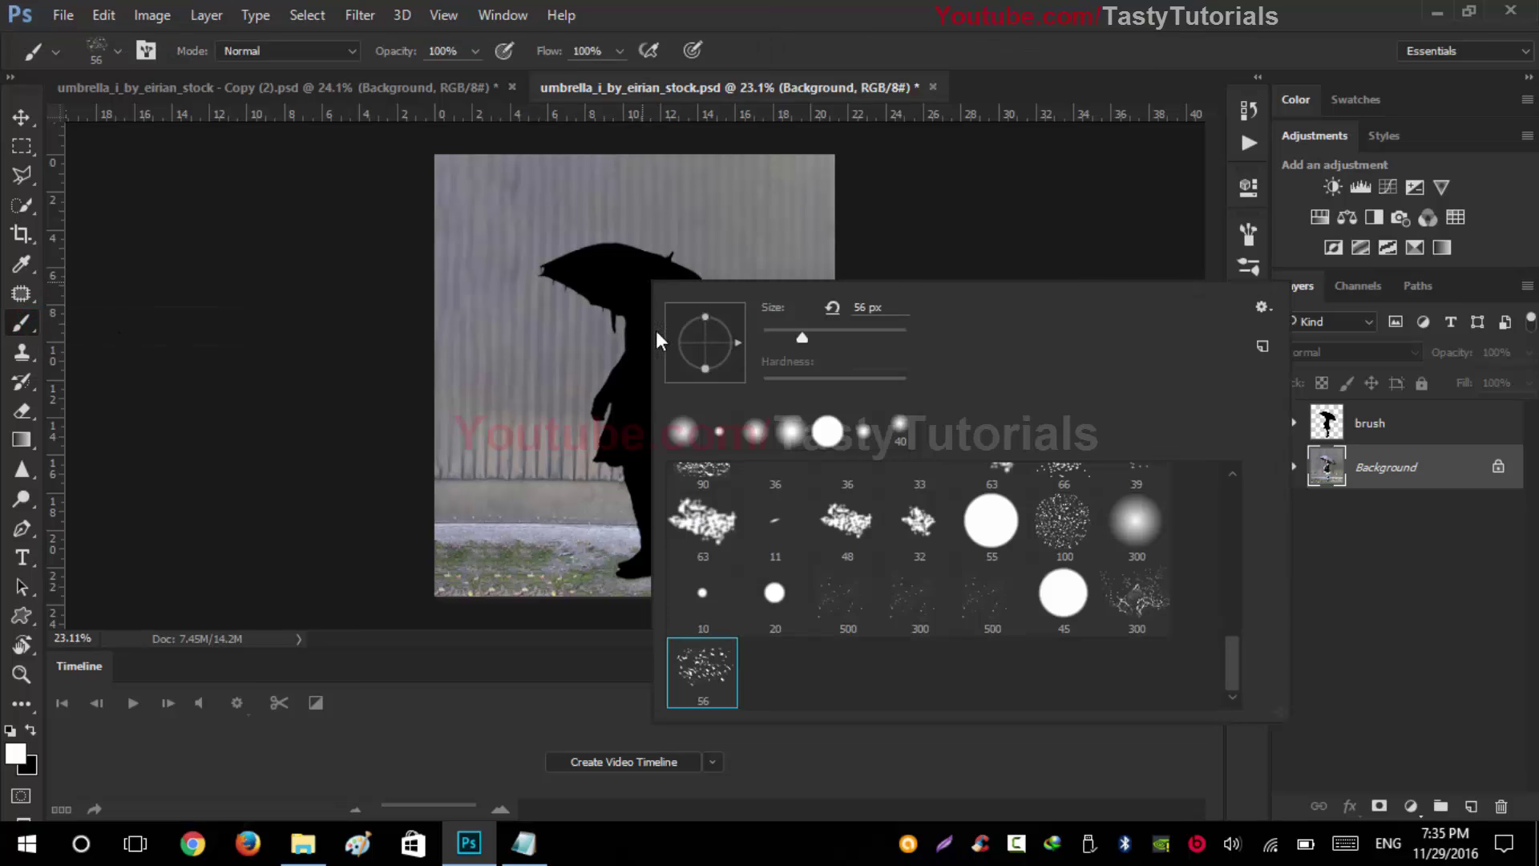
click(1259, 311)
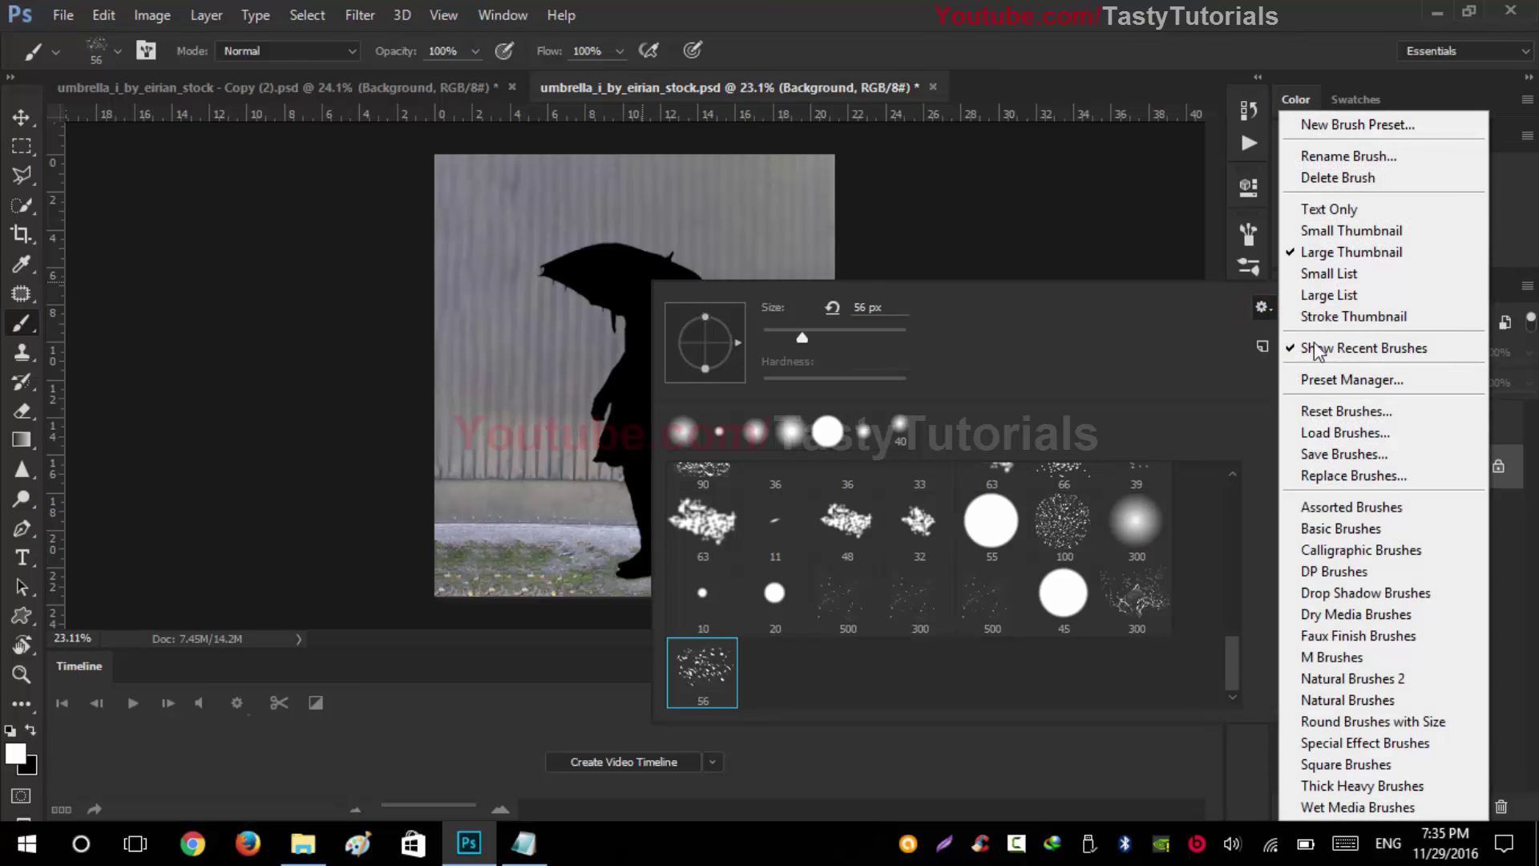
click(1331, 433)
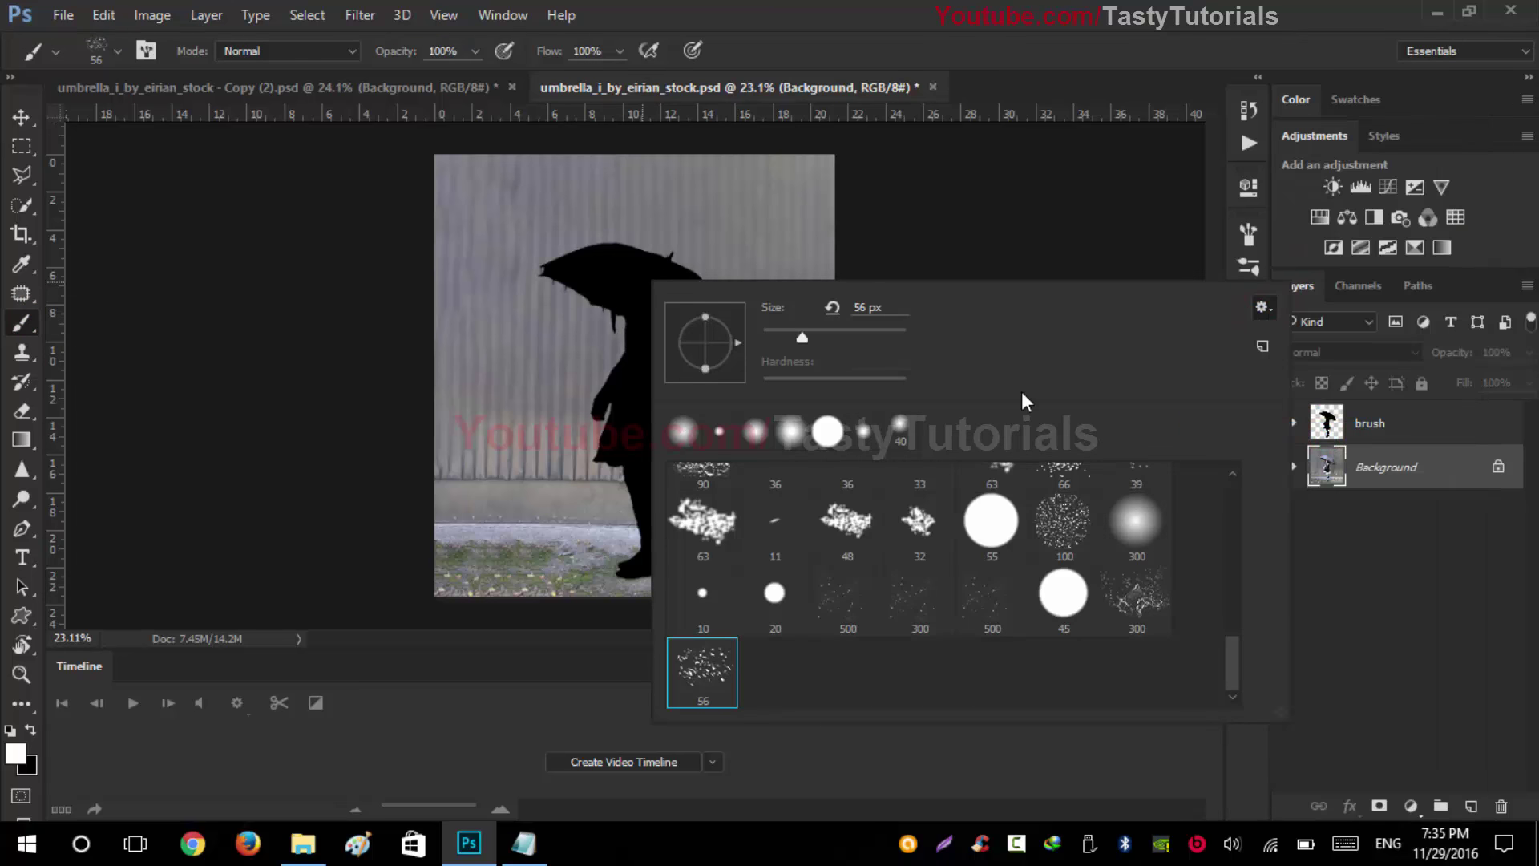
drag(934, 247, 686, 72)
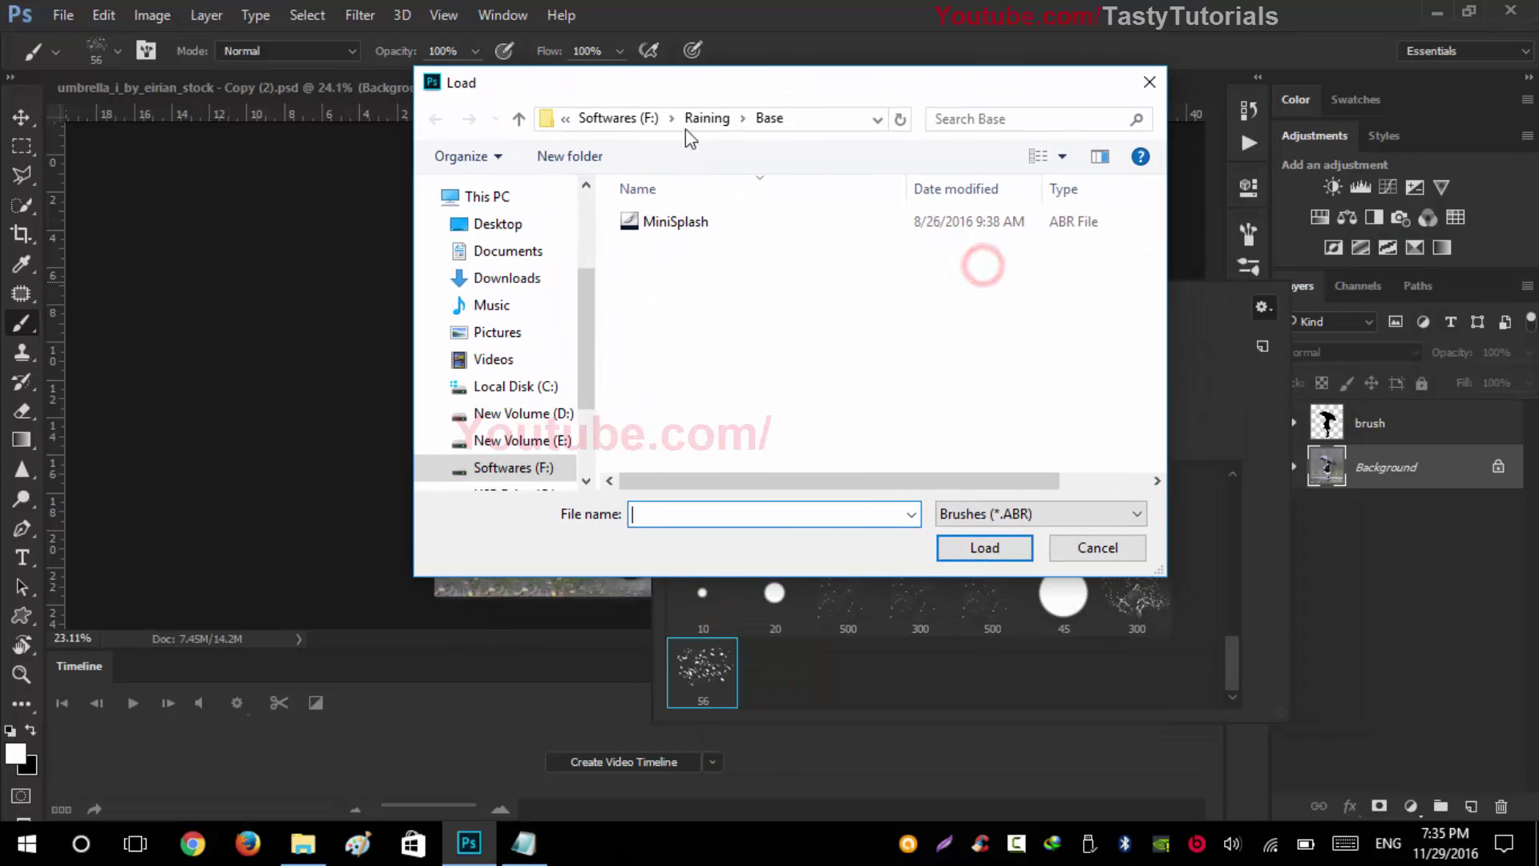
Step: Locate the Base folder inside the Raining folder on drive F: and select the MiniSplash brush file
click(519, 118)
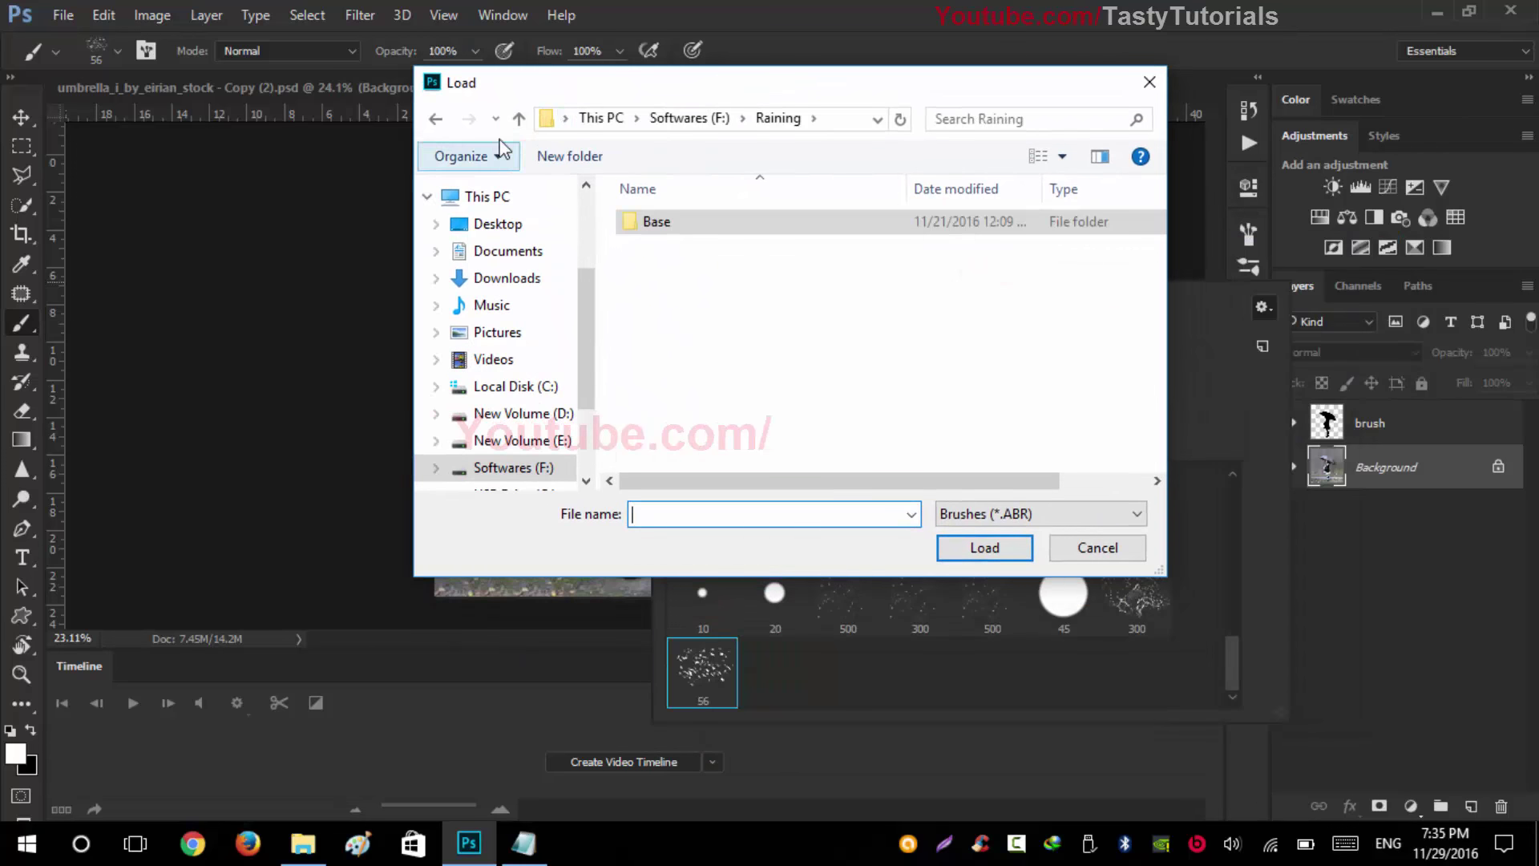
click(705, 292)
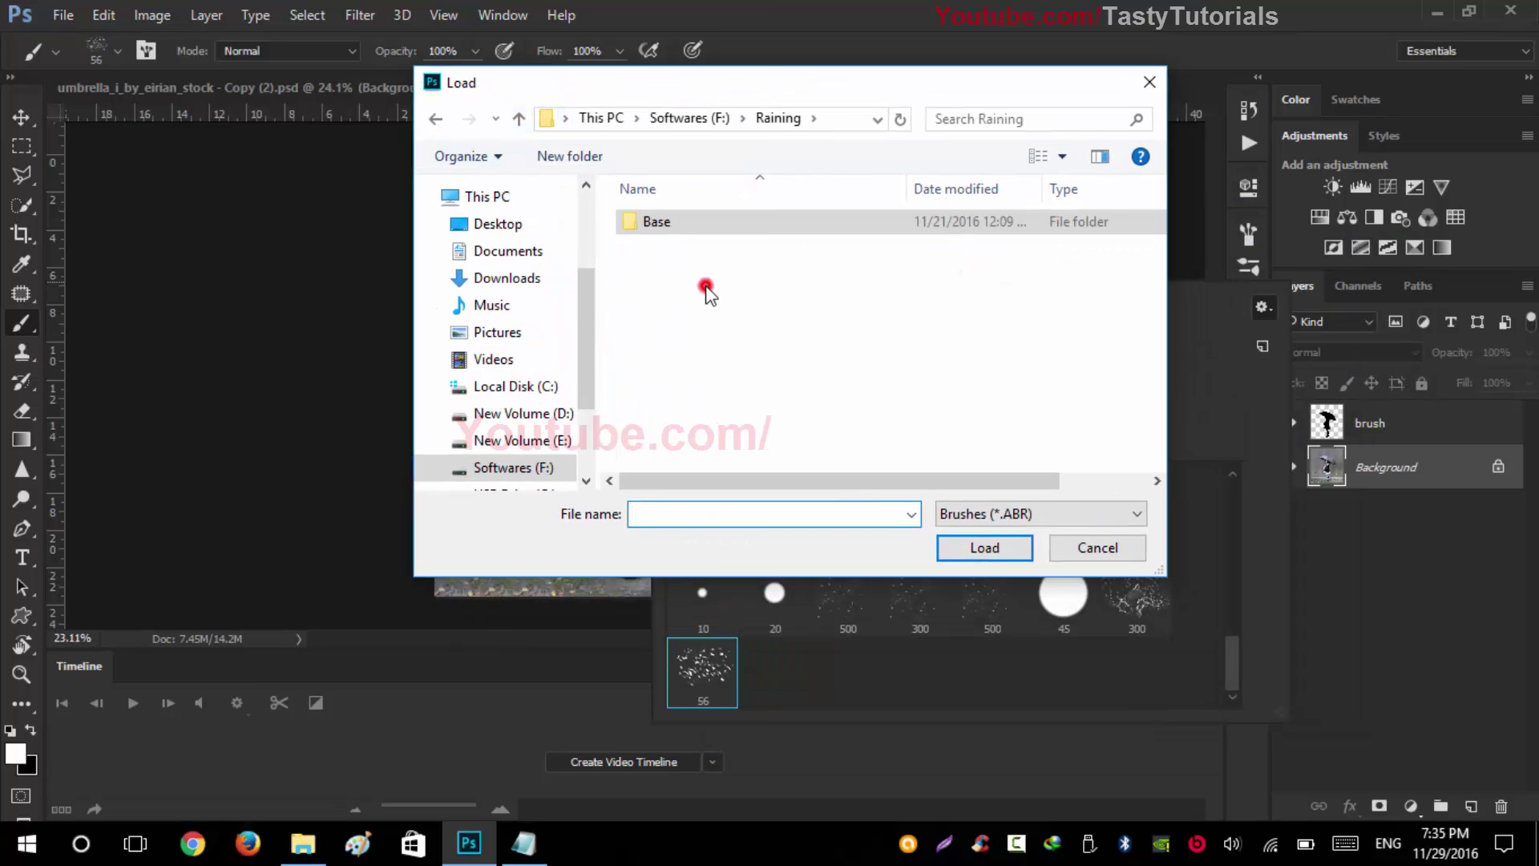
click(518, 118)
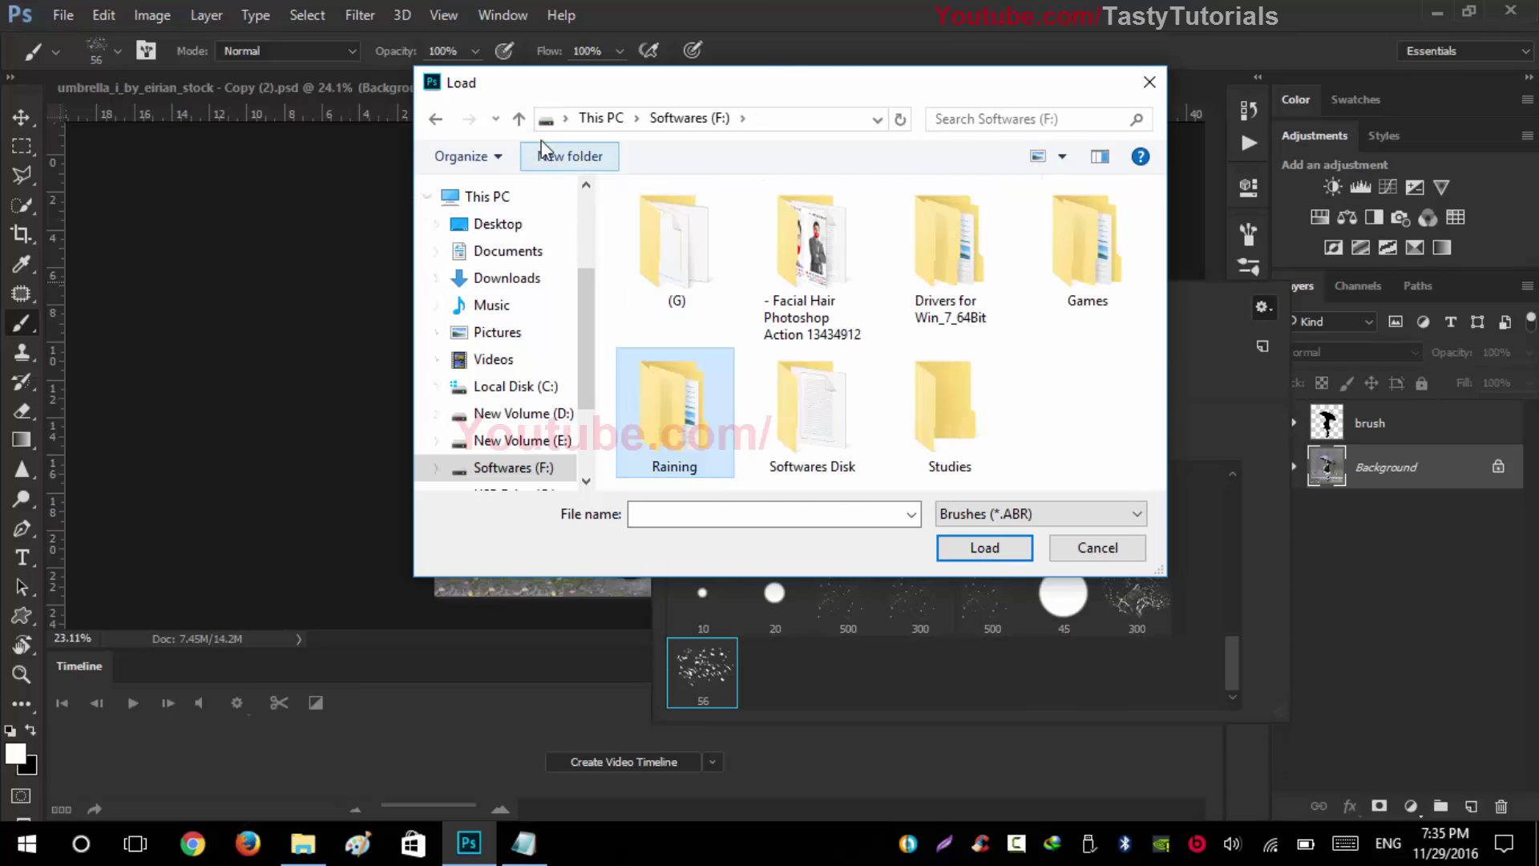
click(437, 119)
click(654, 222)
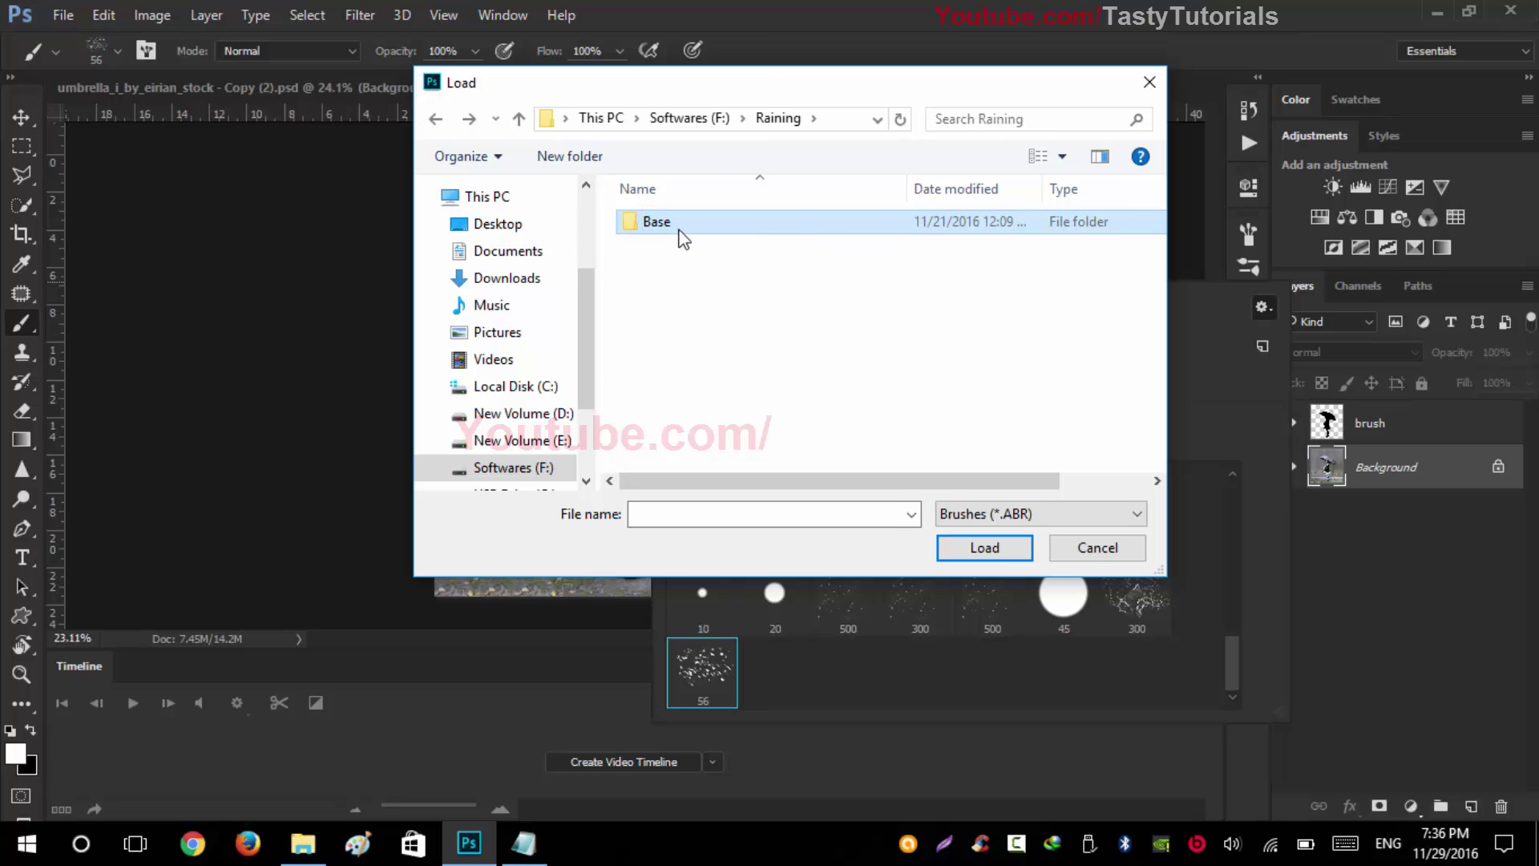
double_click(680, 229)
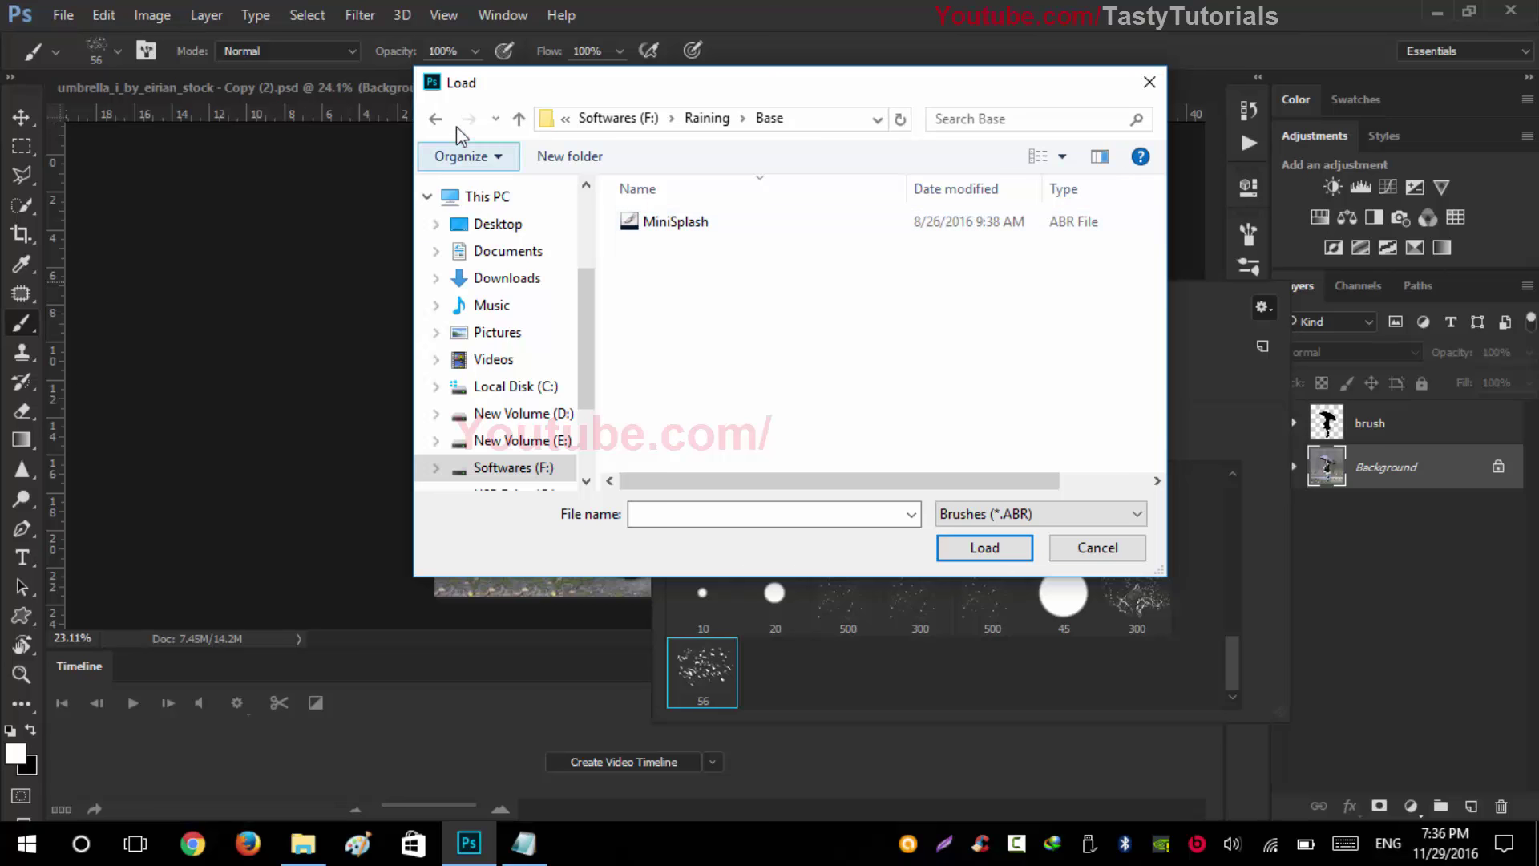
click(435, 119)
double_click(679, 231)
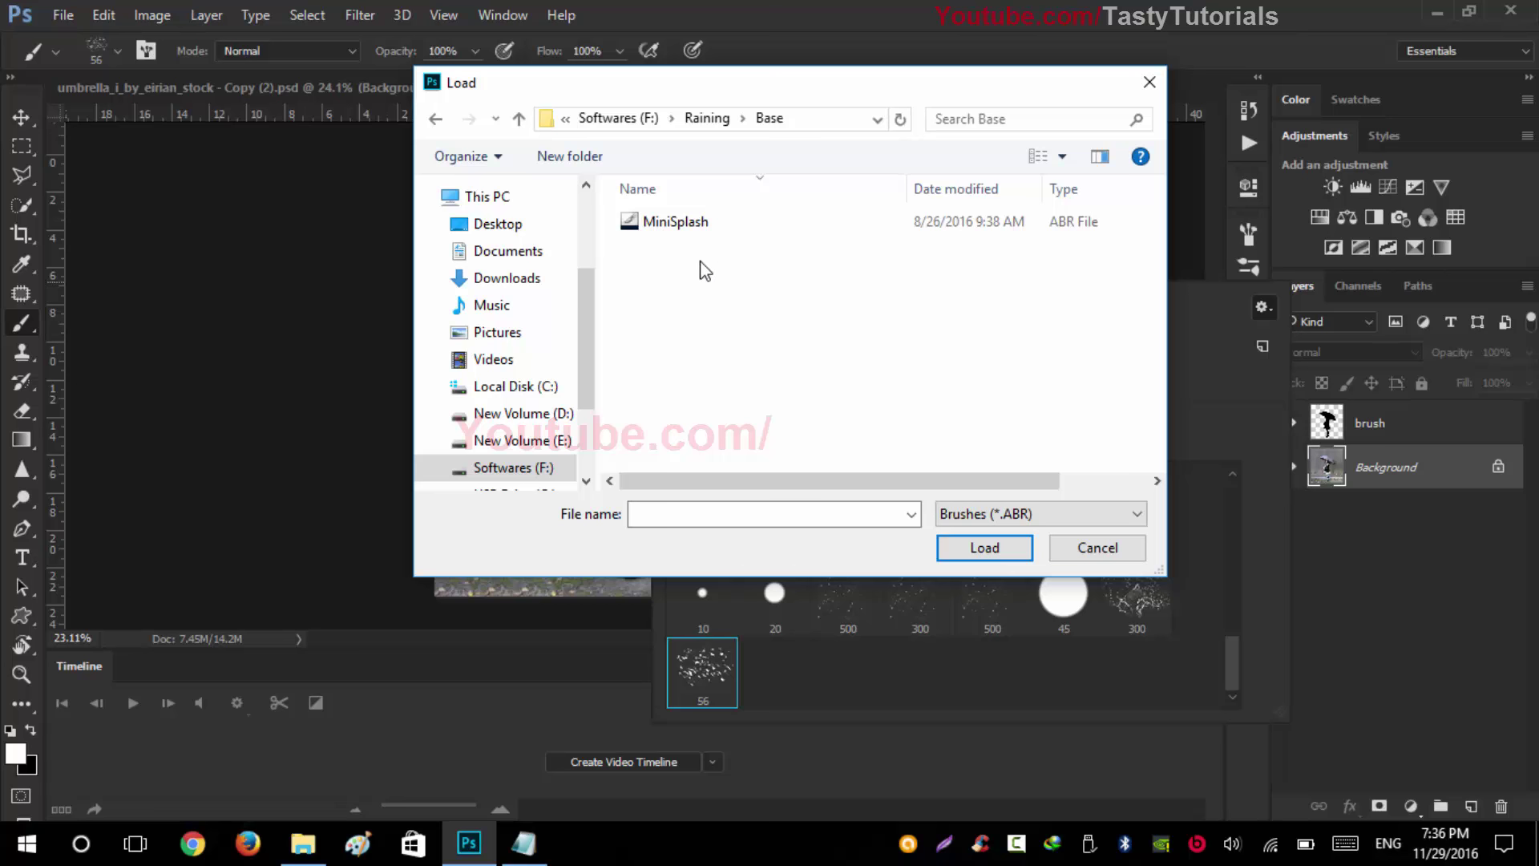
click(672, 222)
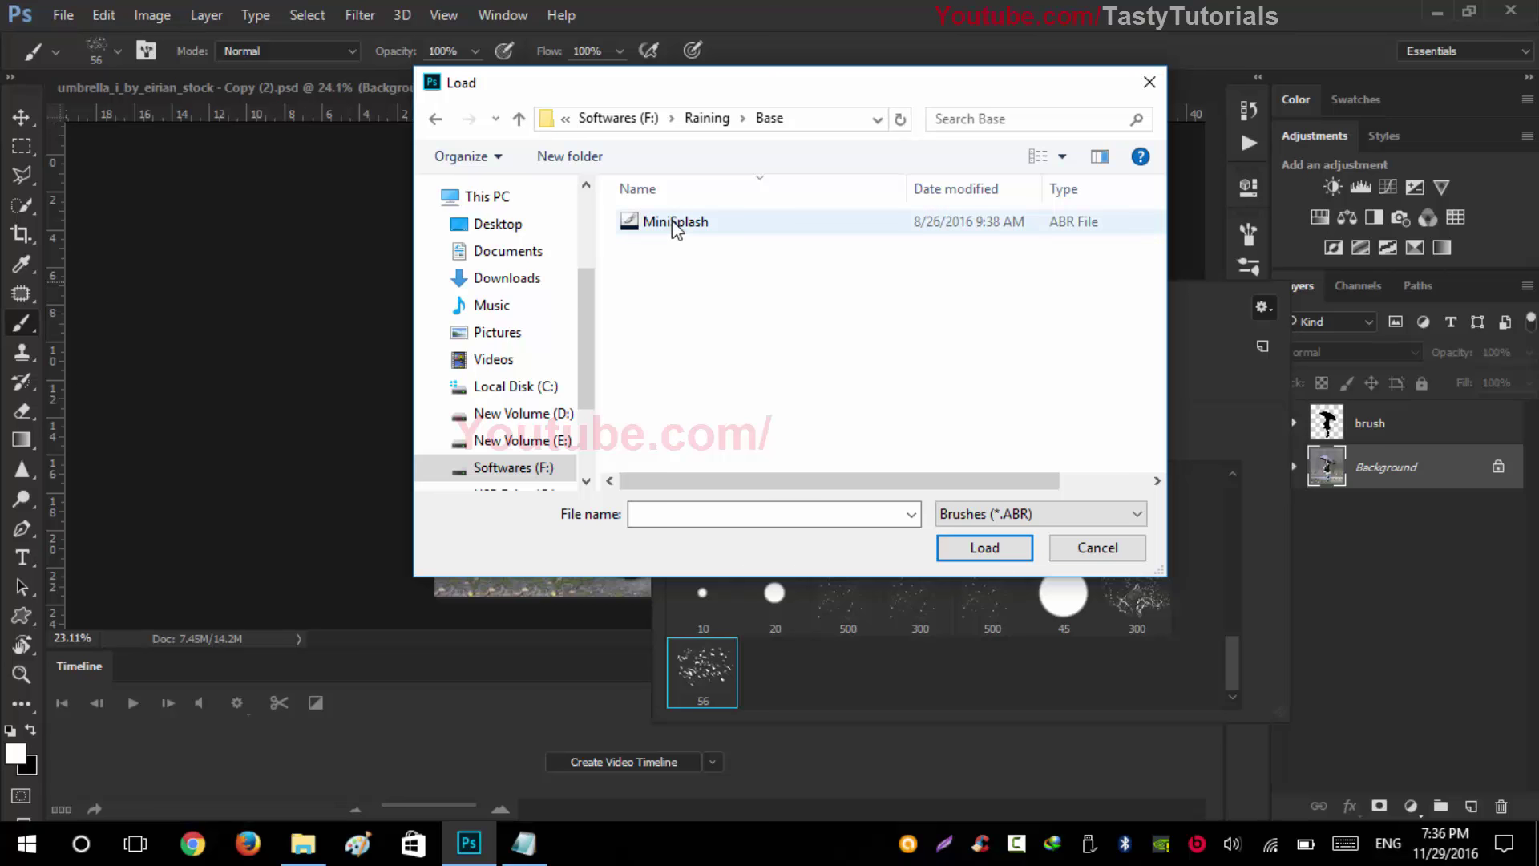
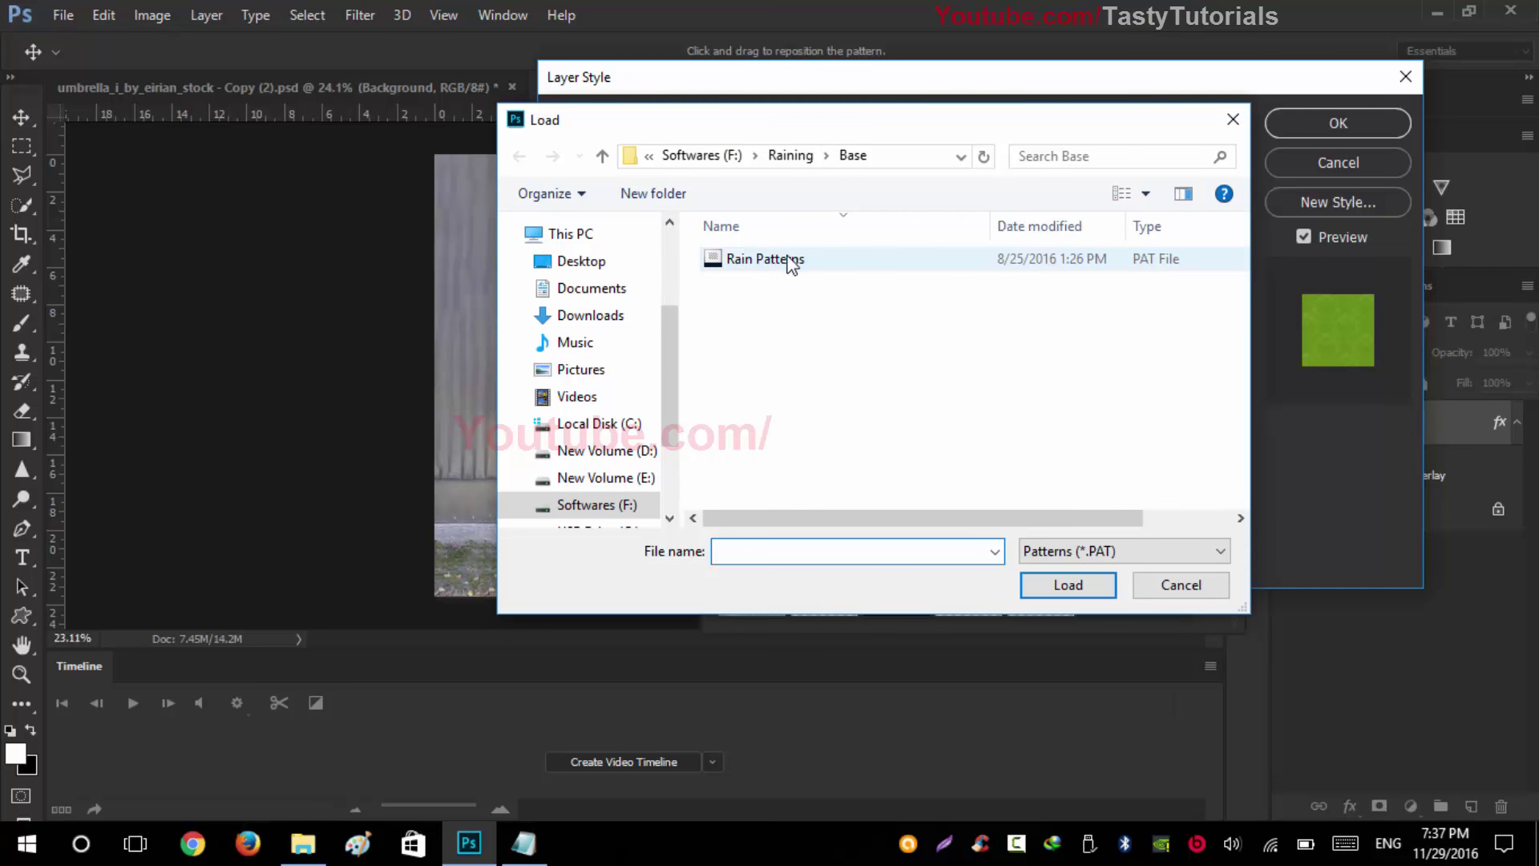
click(792, 260)
click(1172, 589)
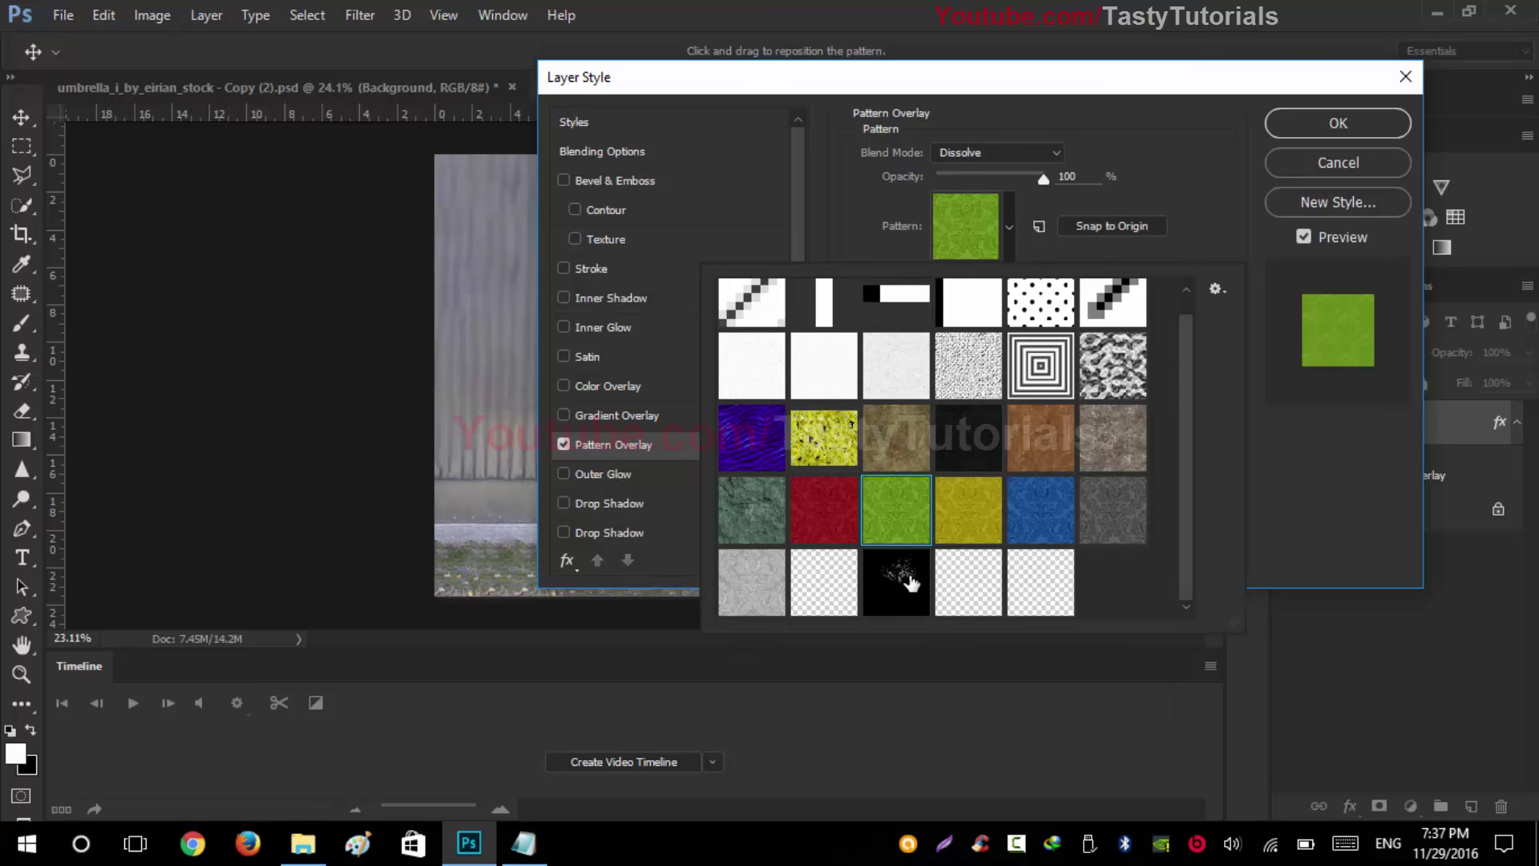
click(1276, 448)
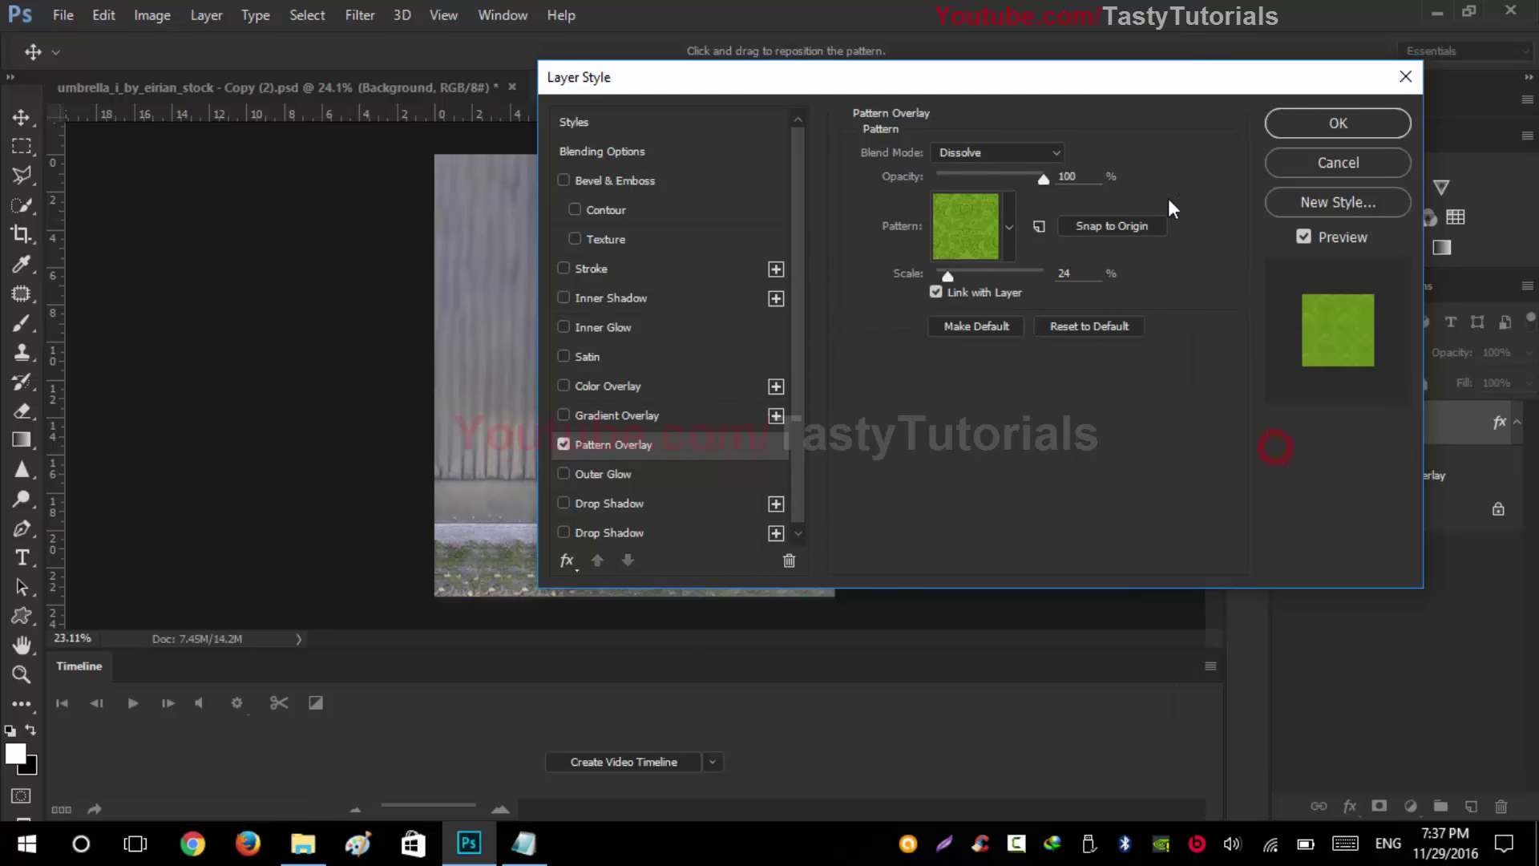
click(1293, 163)
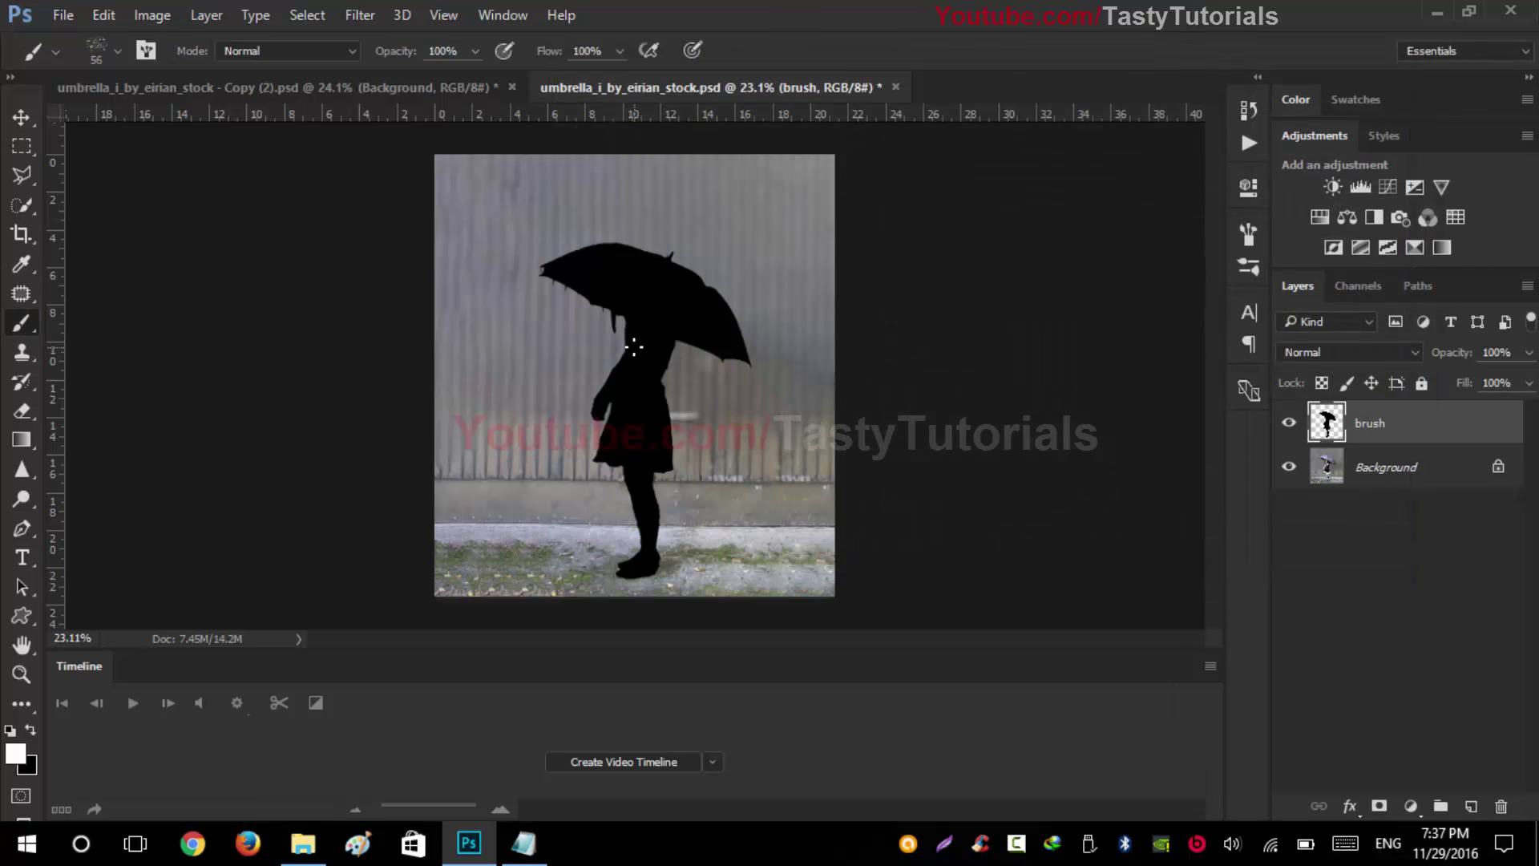
Step: Show the Actions panel and delete the existing "Raining by Sreda" action set
scroll(635, 346, up, 2)
scroll(646, 327, down, 1)
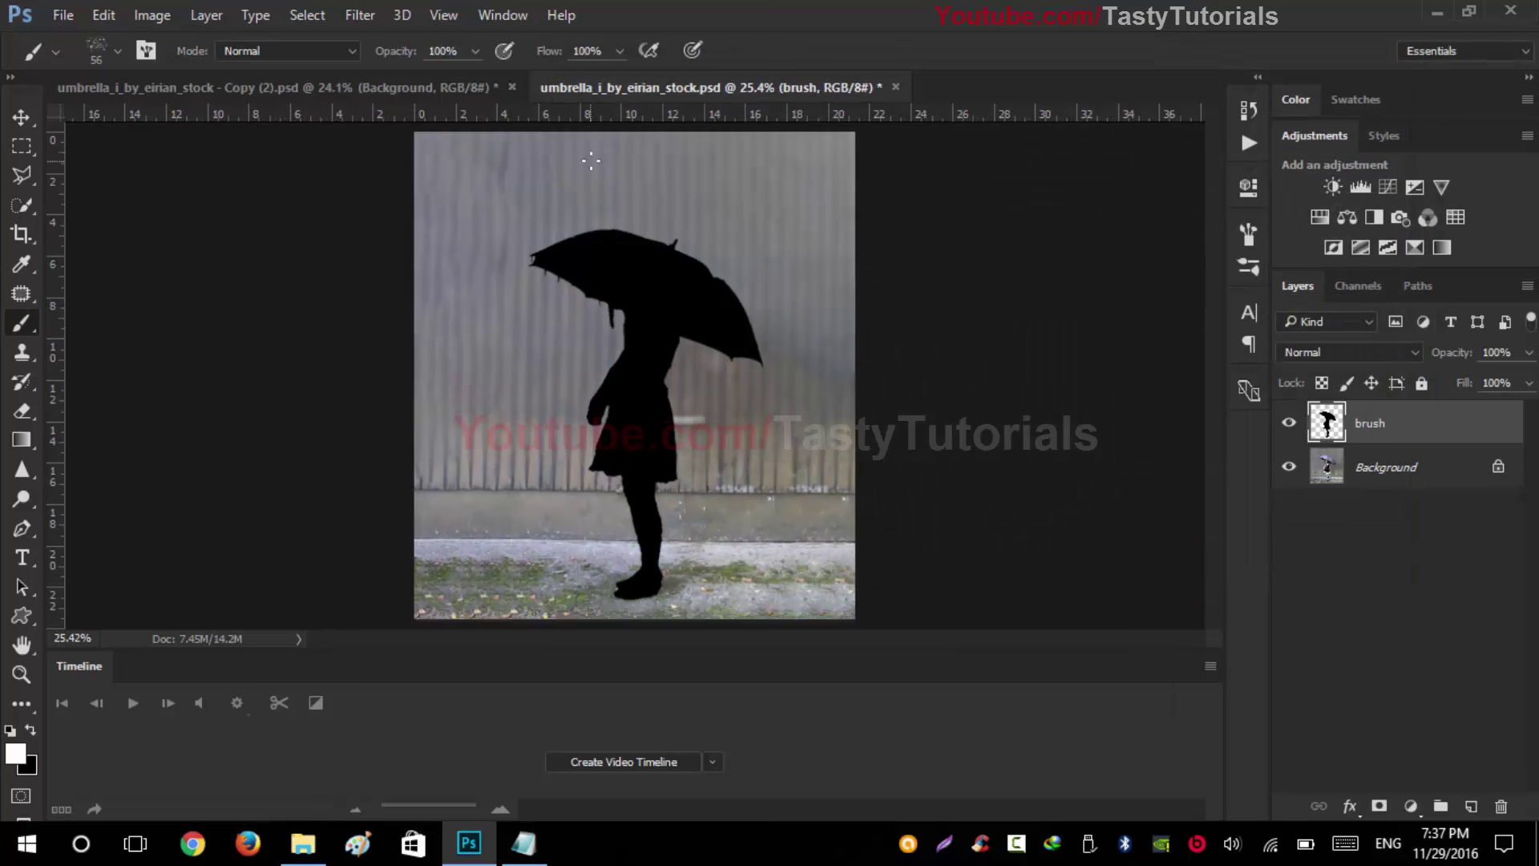
click(503, 14)
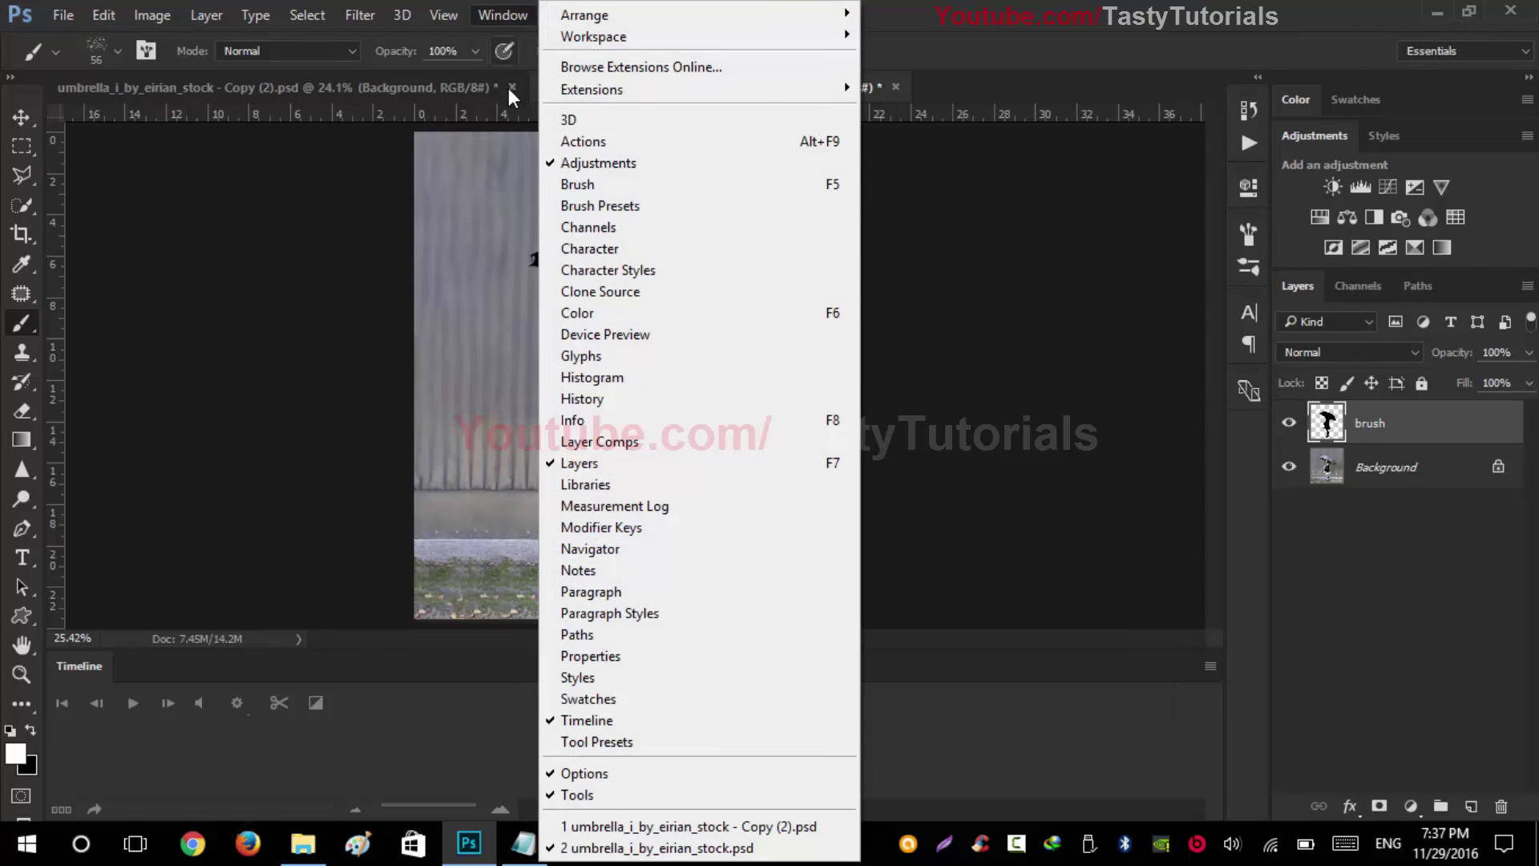
click(619, 144)
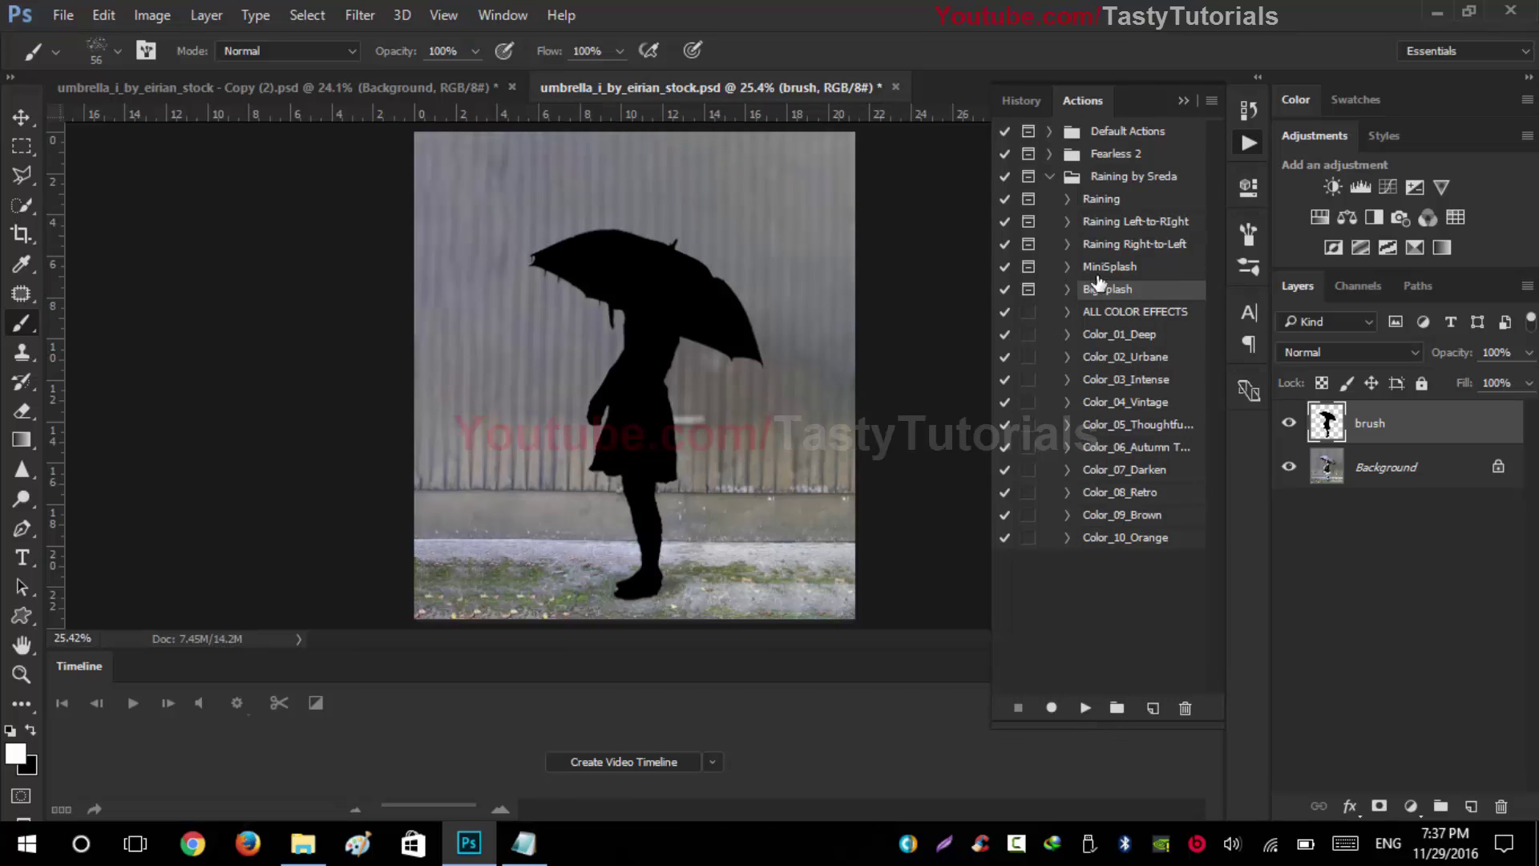
click(1050, 177)
click(1118, 178)
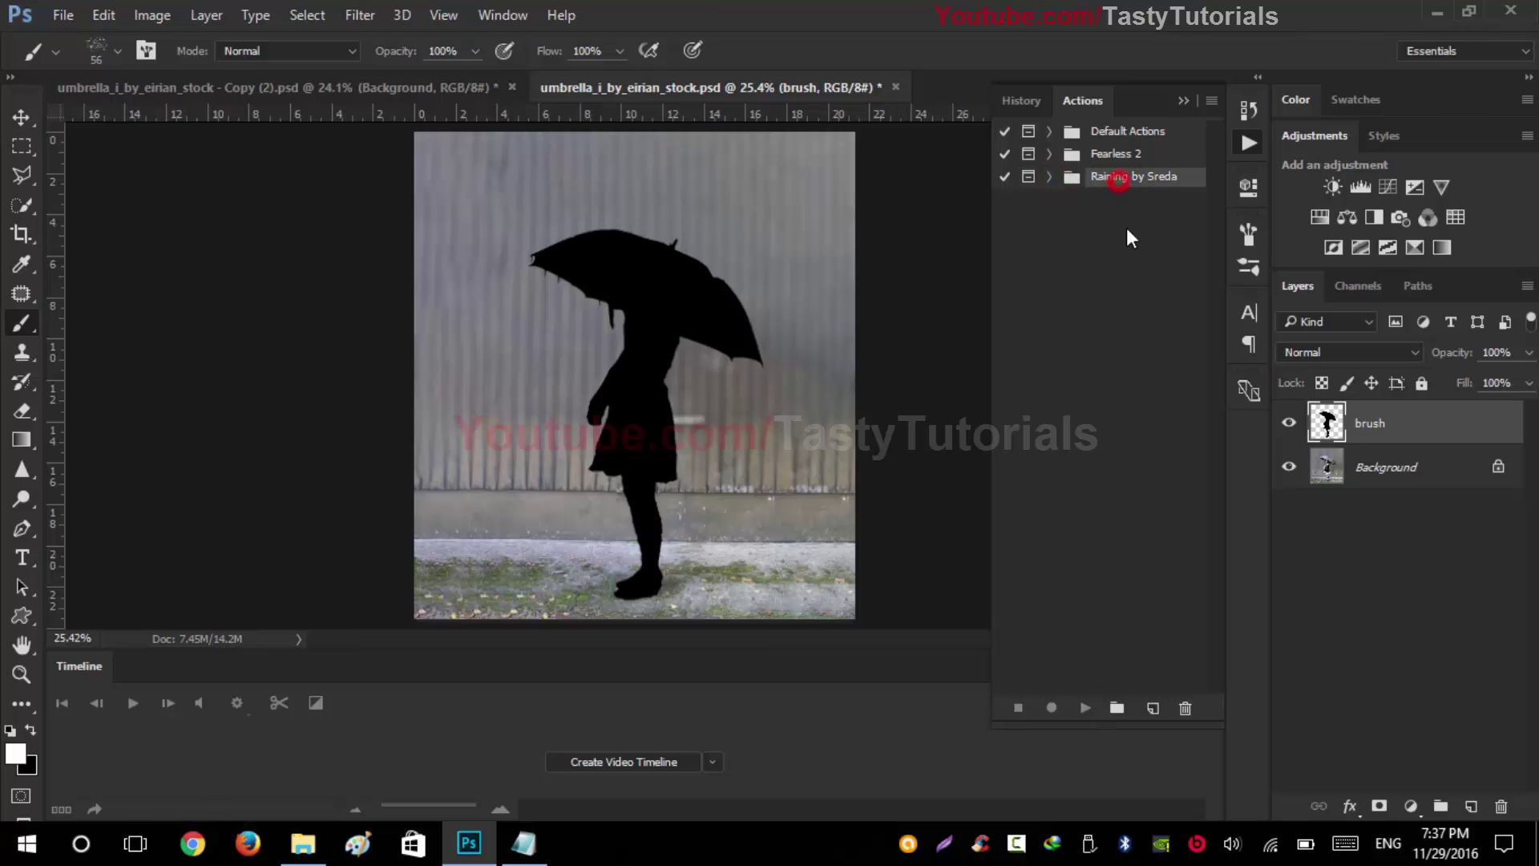
click(1183, 708)
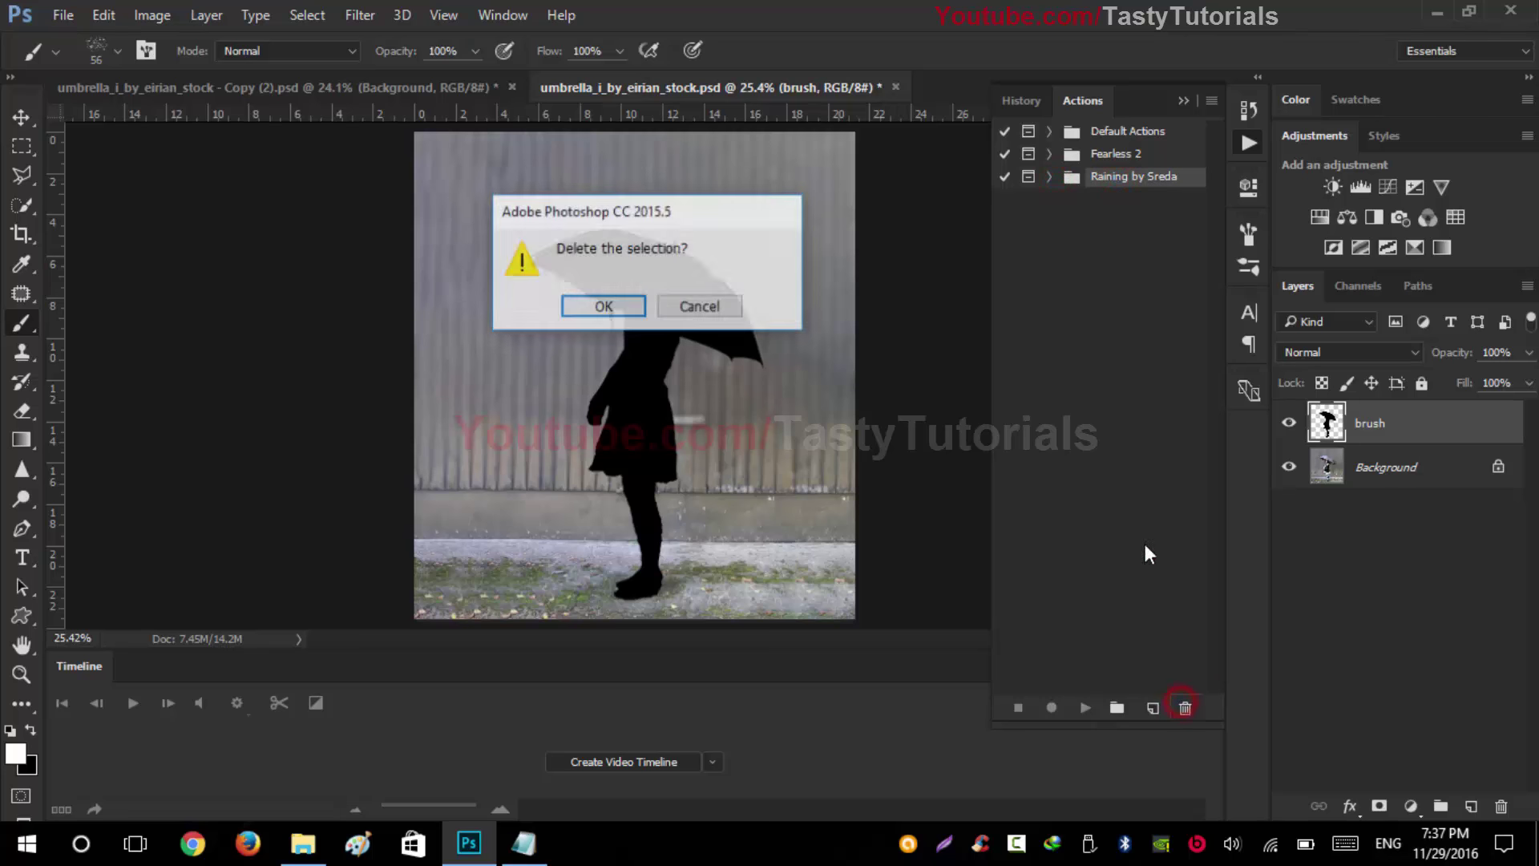
click(607, 305)
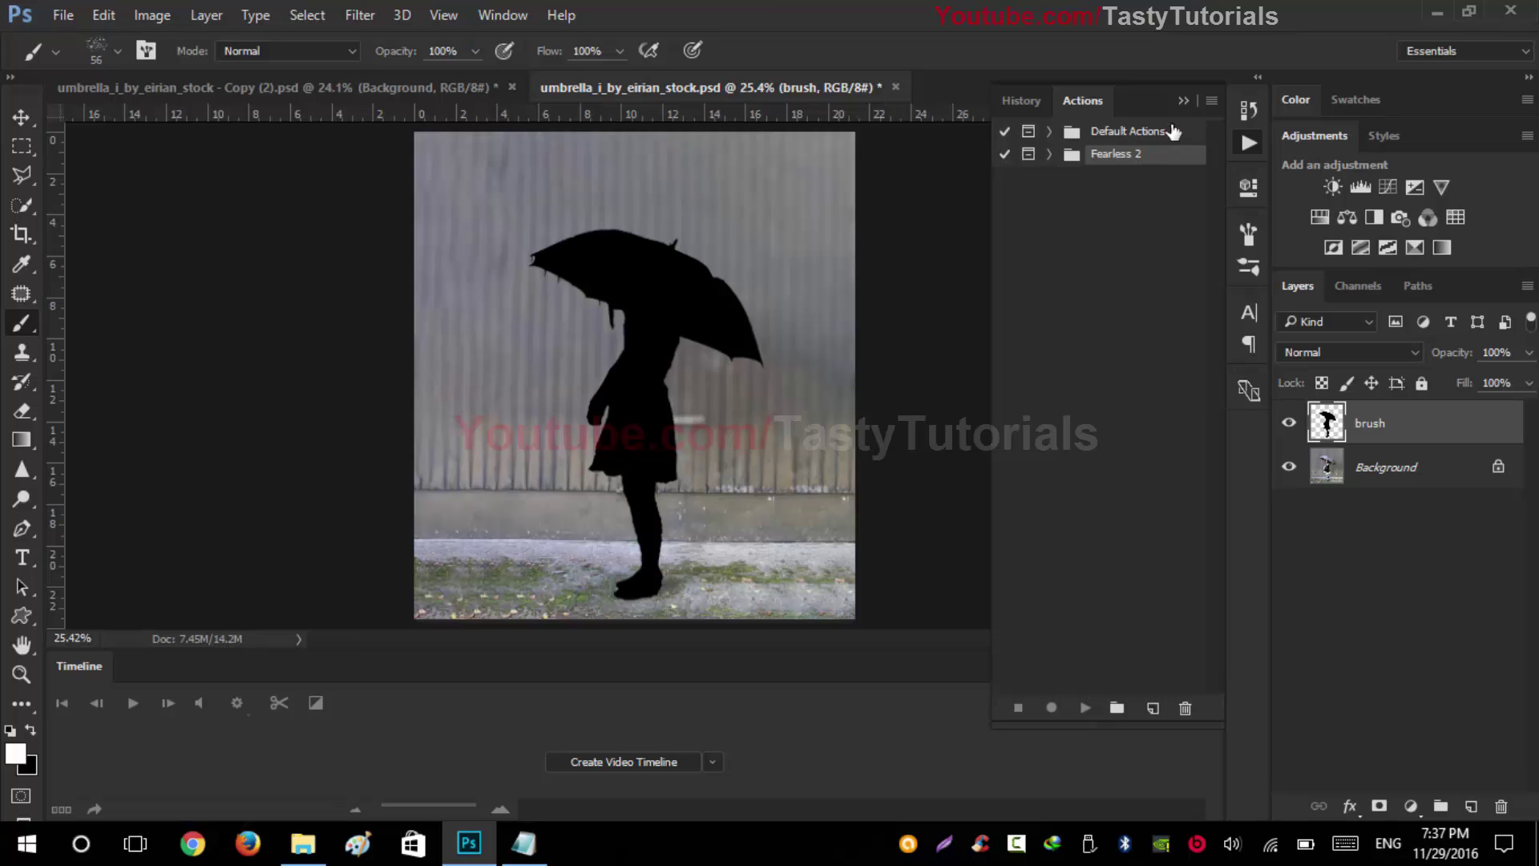
Step: Load the "Raining by Sreda" action file from the Base folder and expand its list of actions
click(1210, 104)
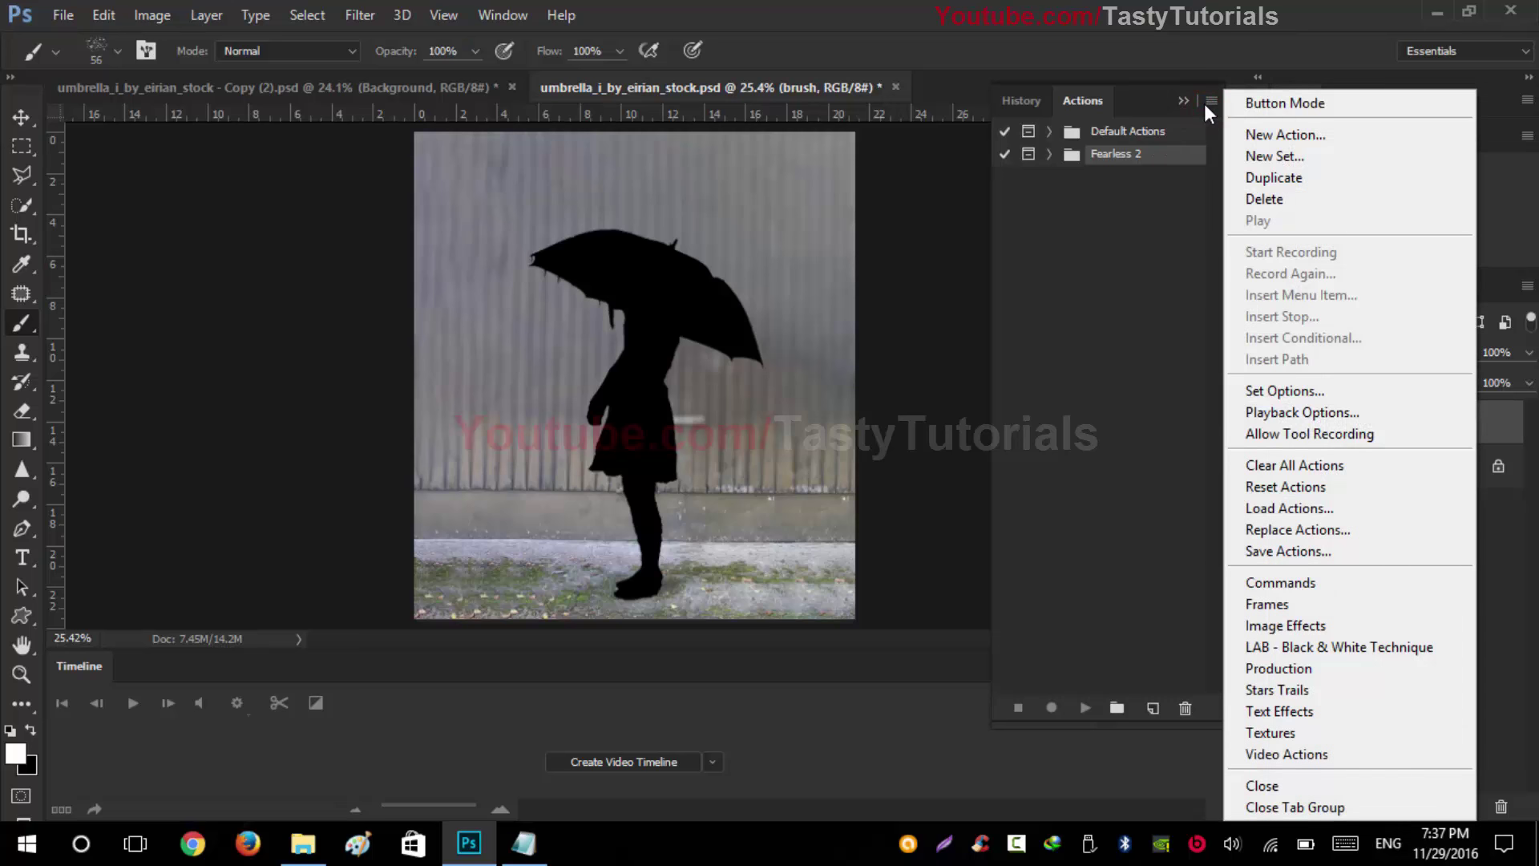
click(1274, 503)
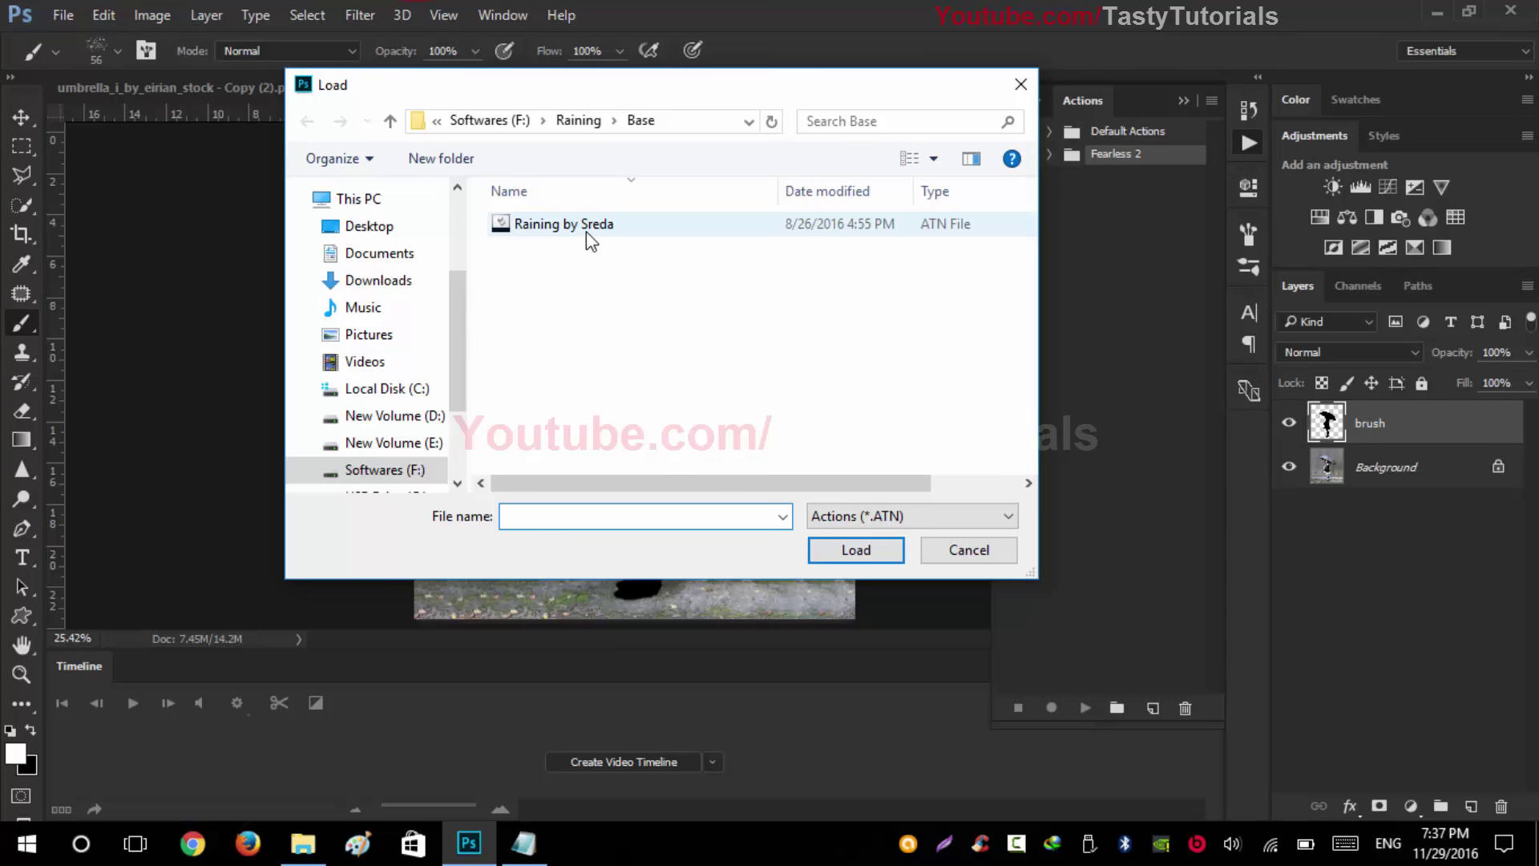
click(587, 230)
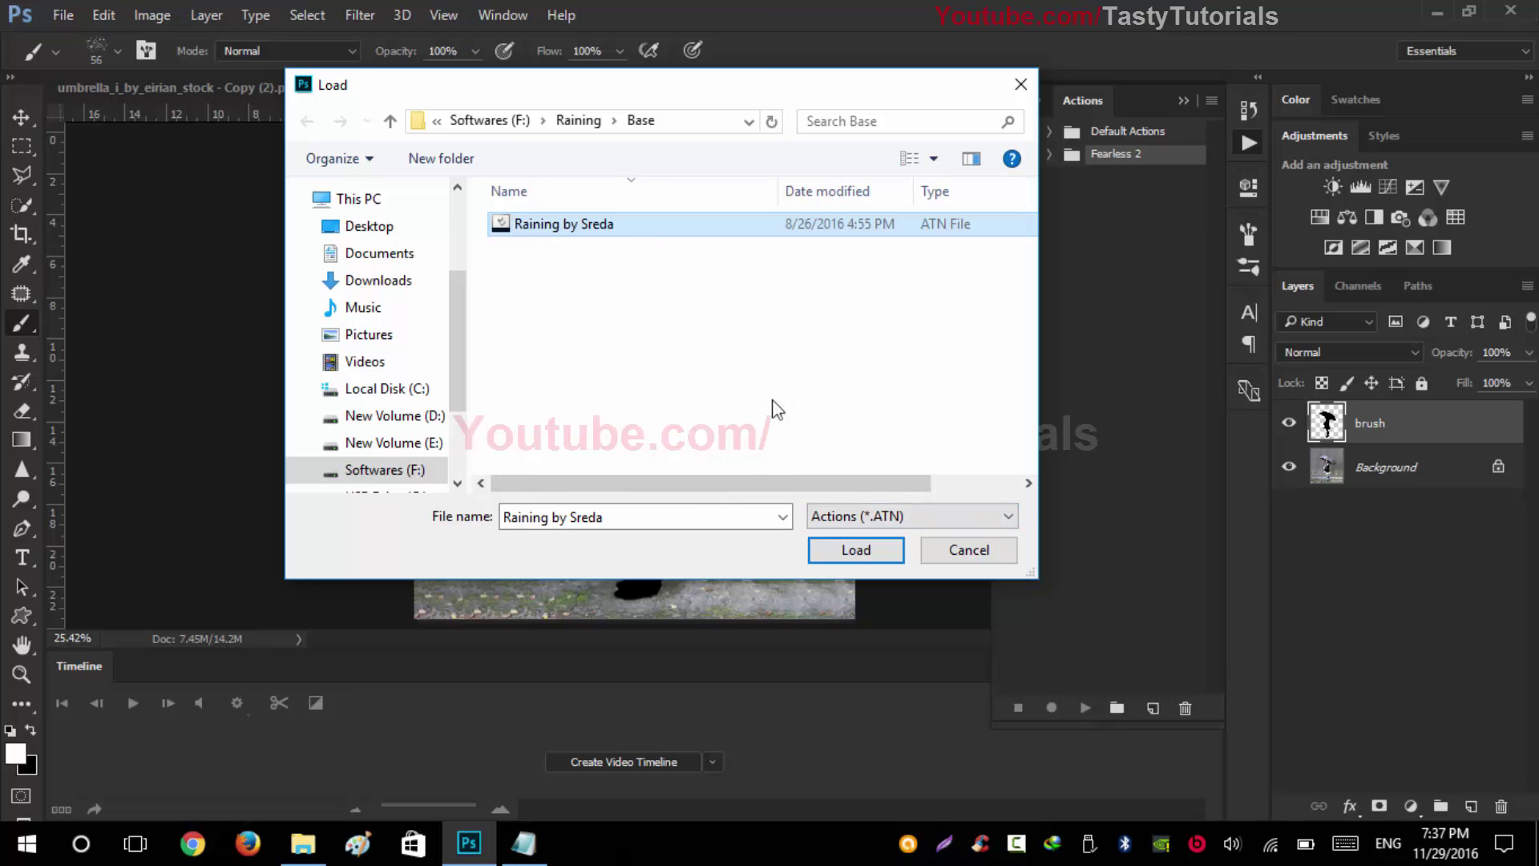
click(858, 549)
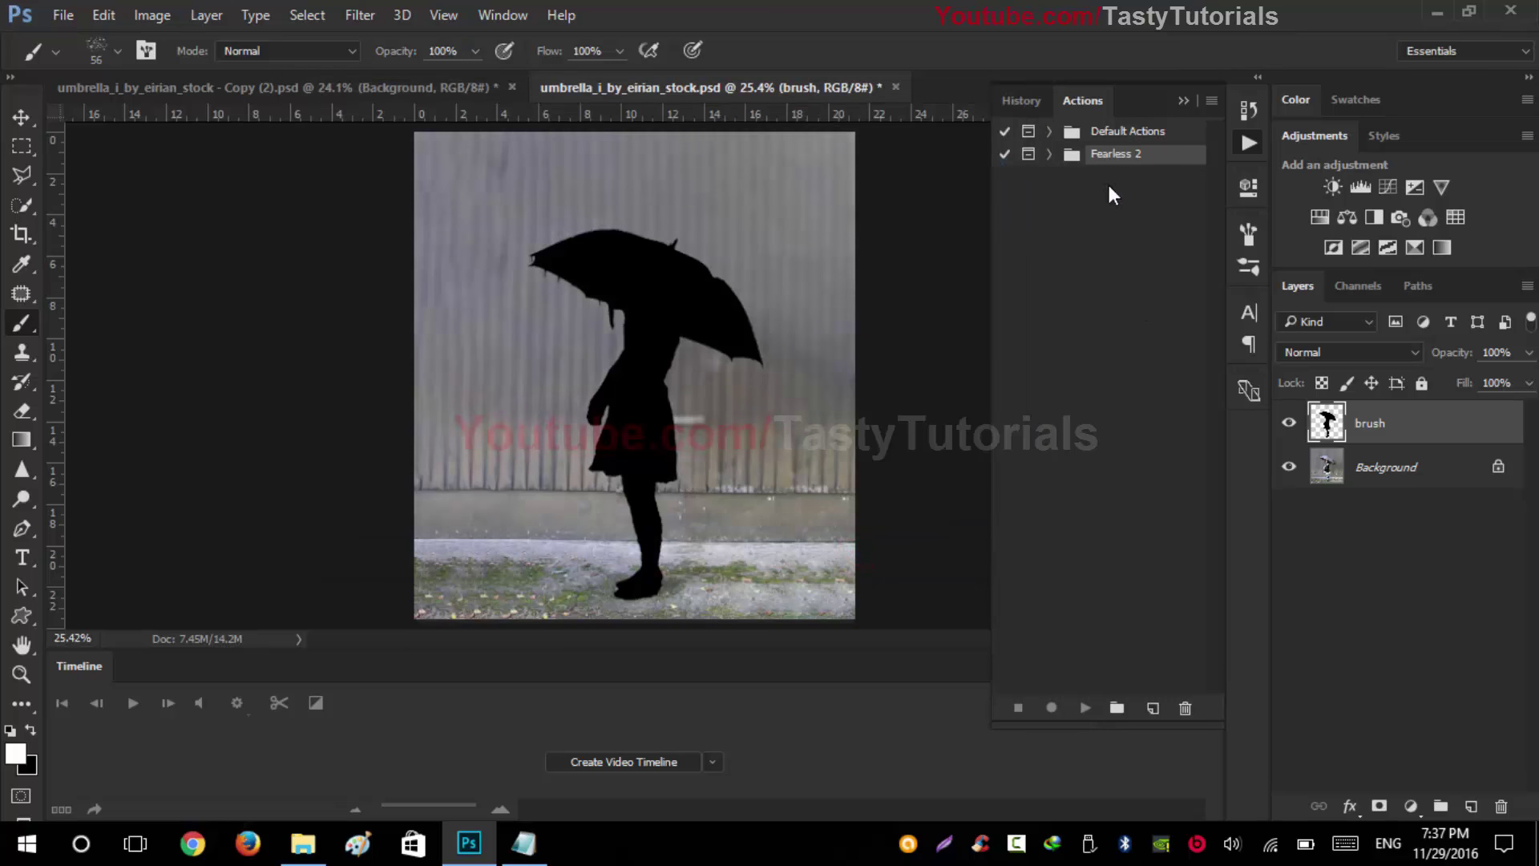
click(1071, 196)
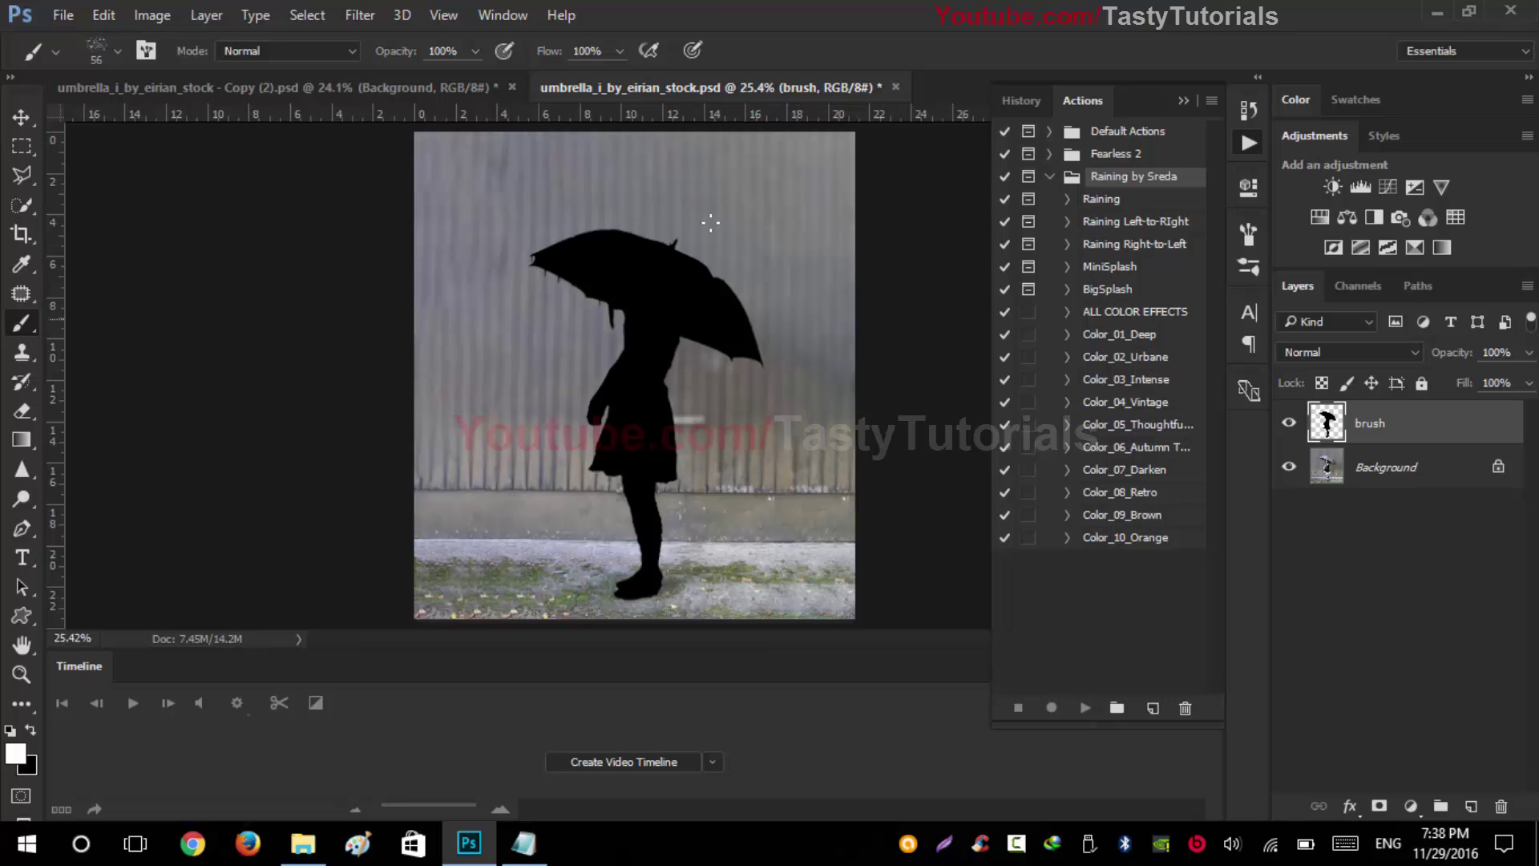
Step: Play the Raining Right-to-Left action on the Background layer and close its finishing message
click(1114, 223)
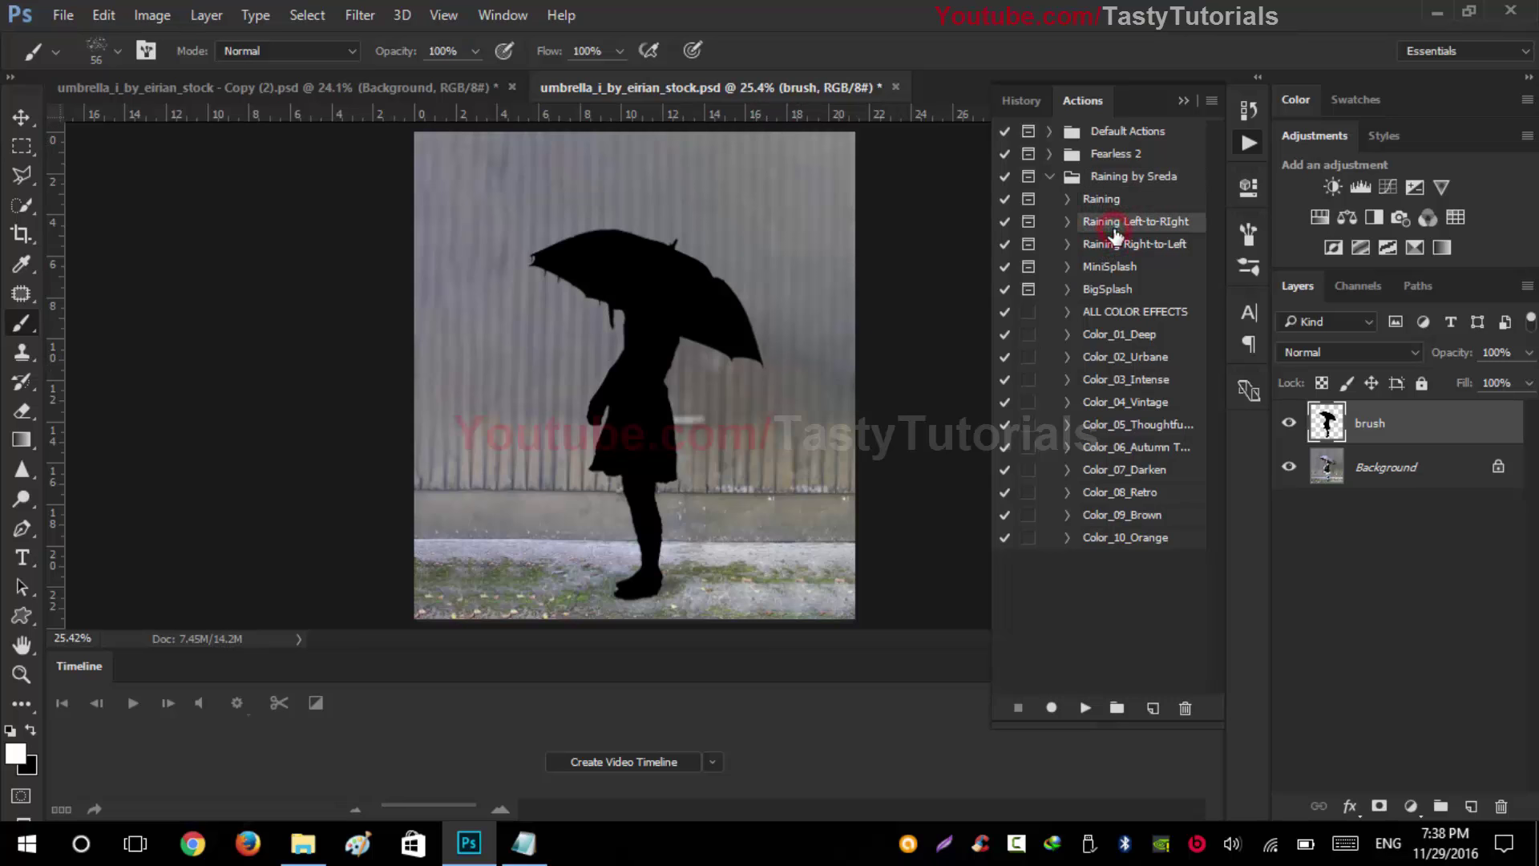
click(1109, 204)
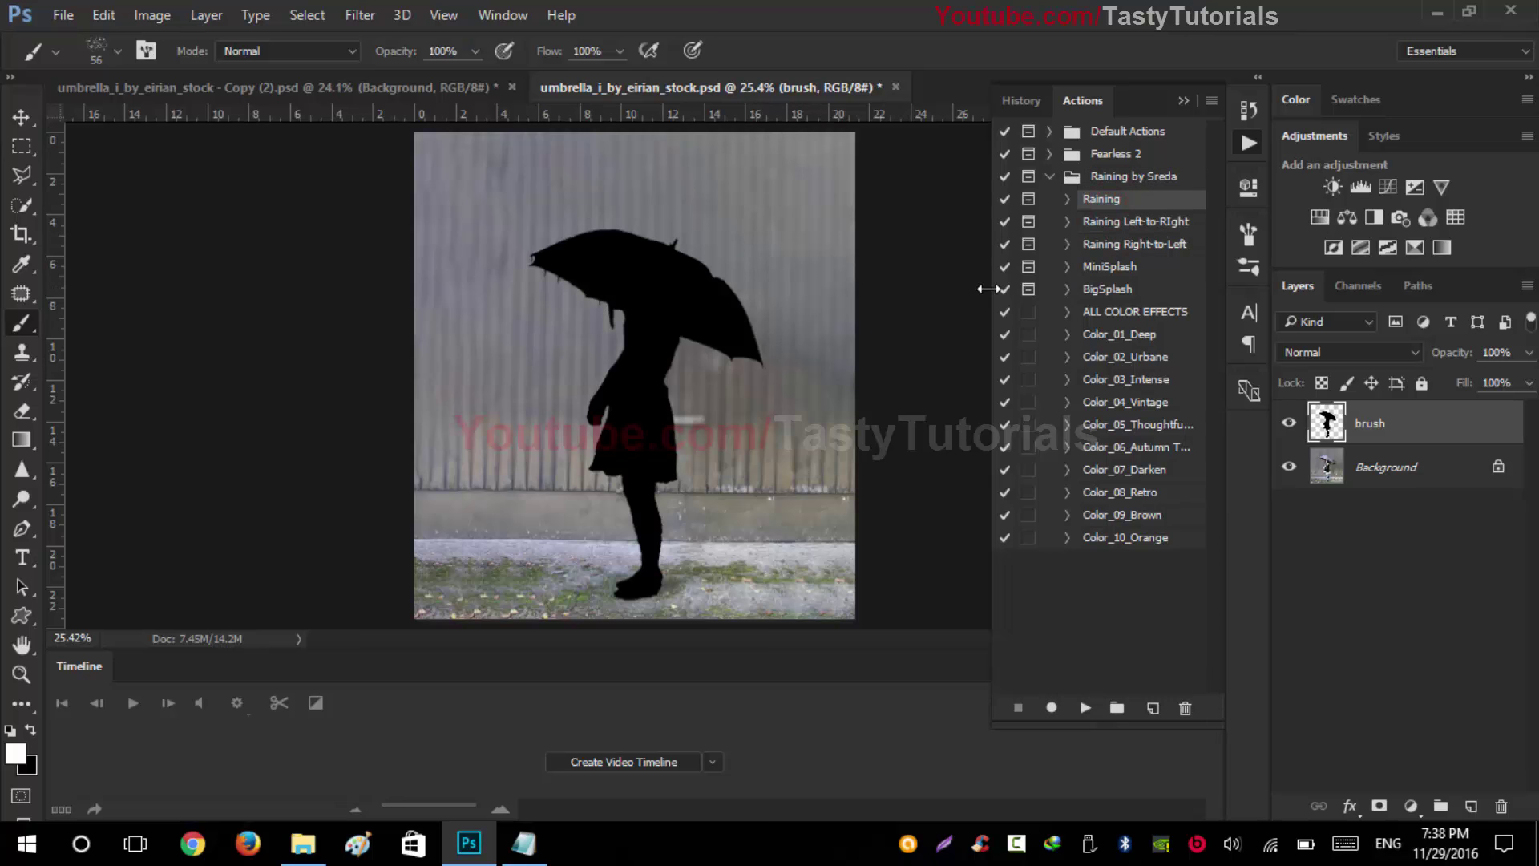
click(1102, 225)
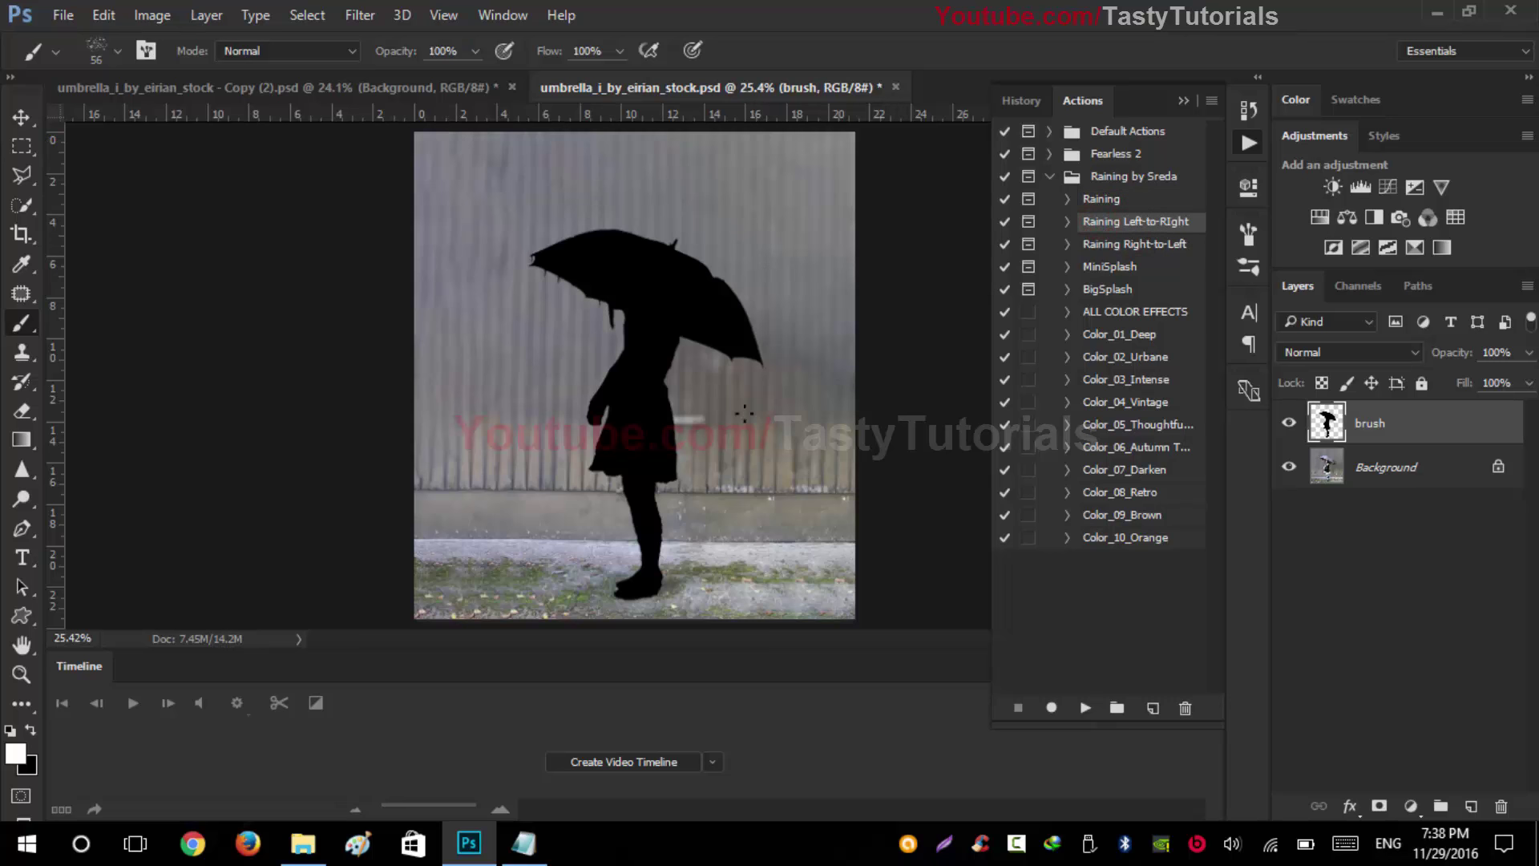
click(1107, 247)
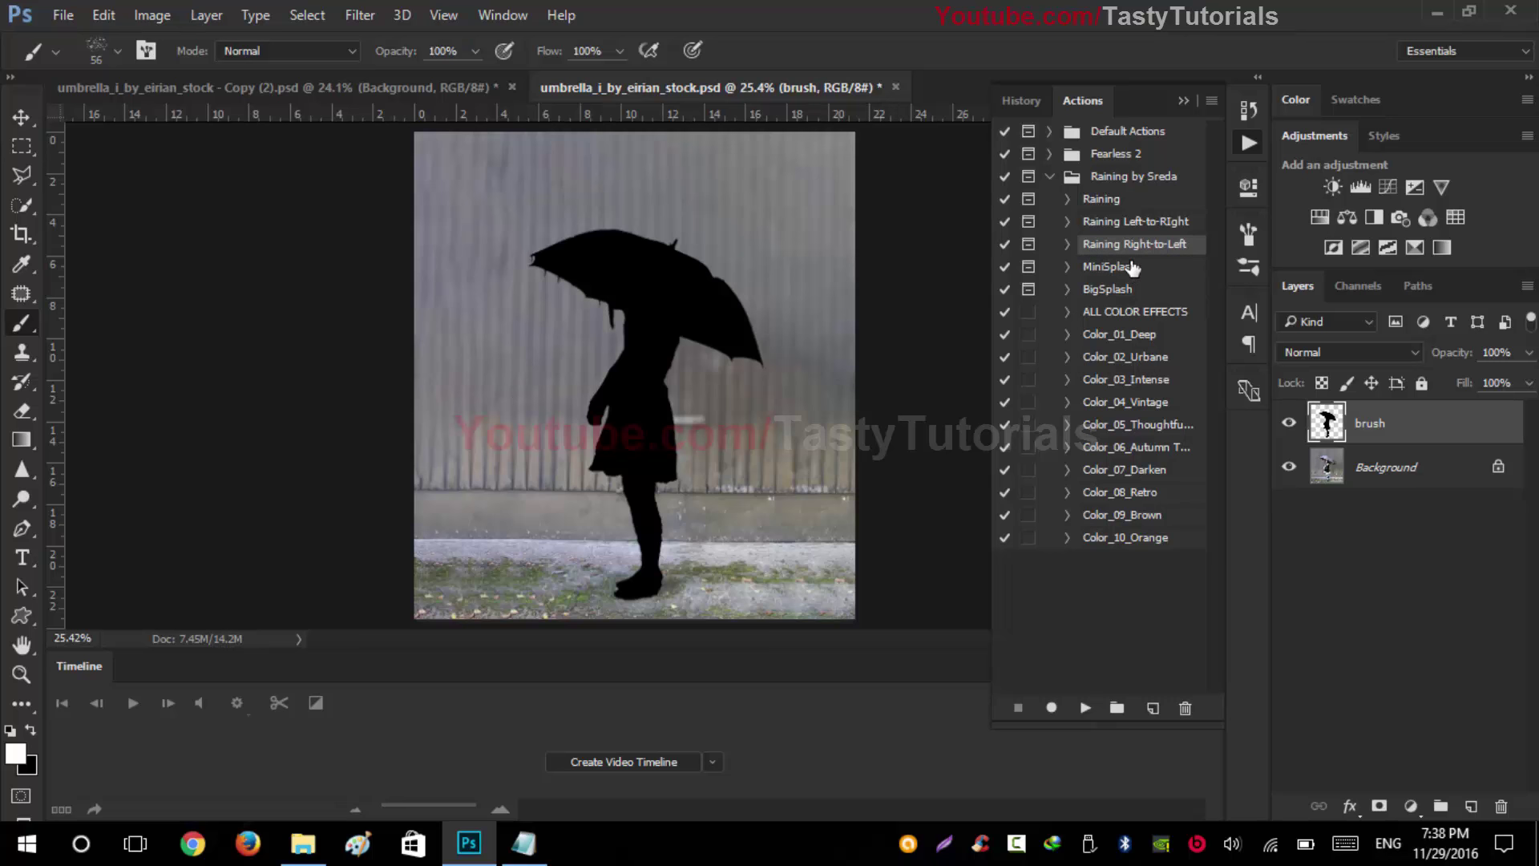
click(1388, 469)
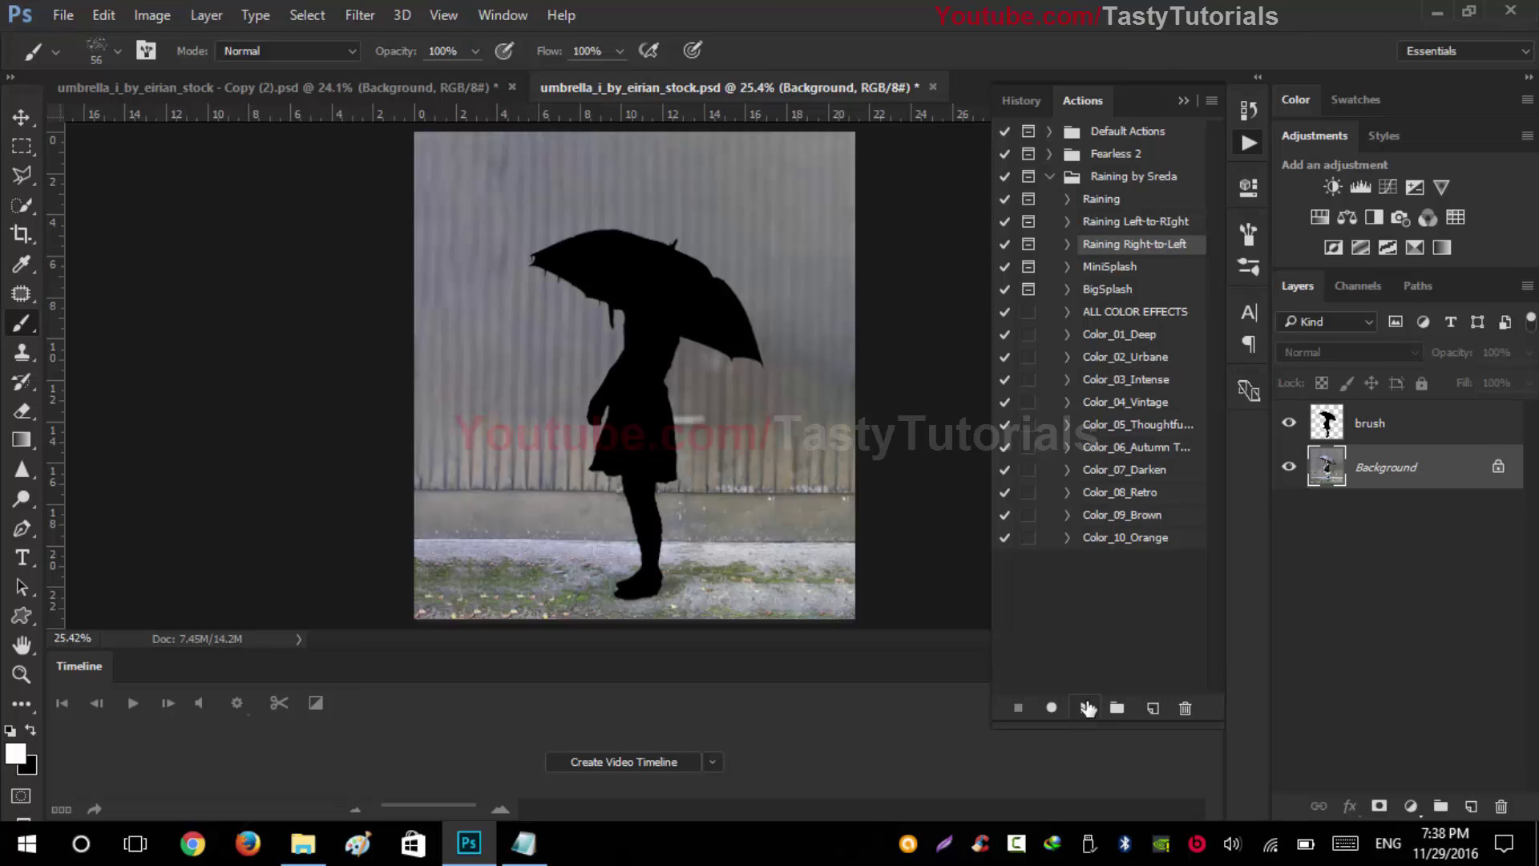
click(1088, 708)
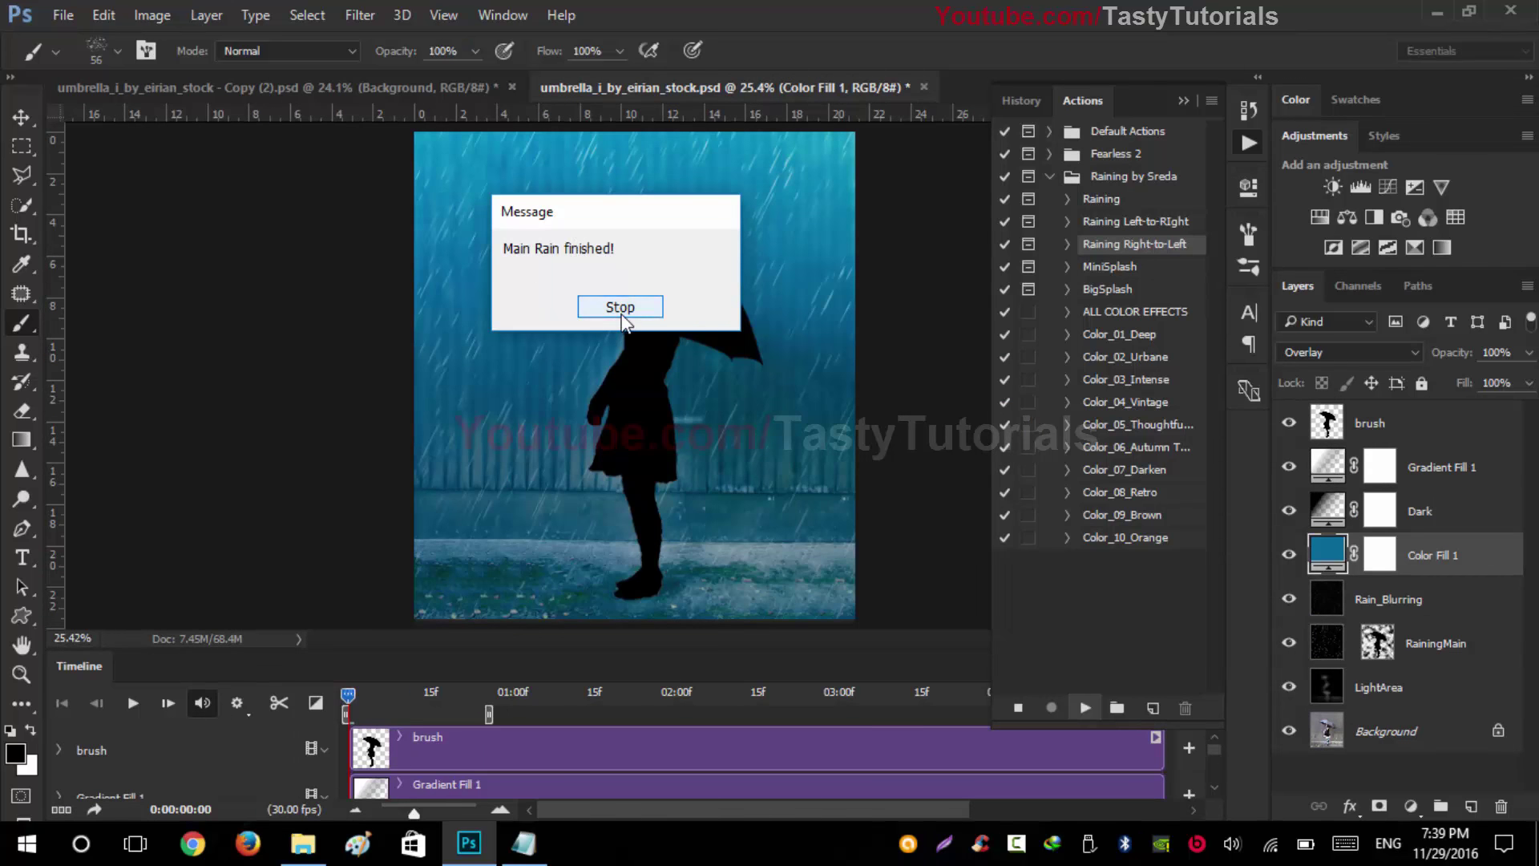
click(623, 308)
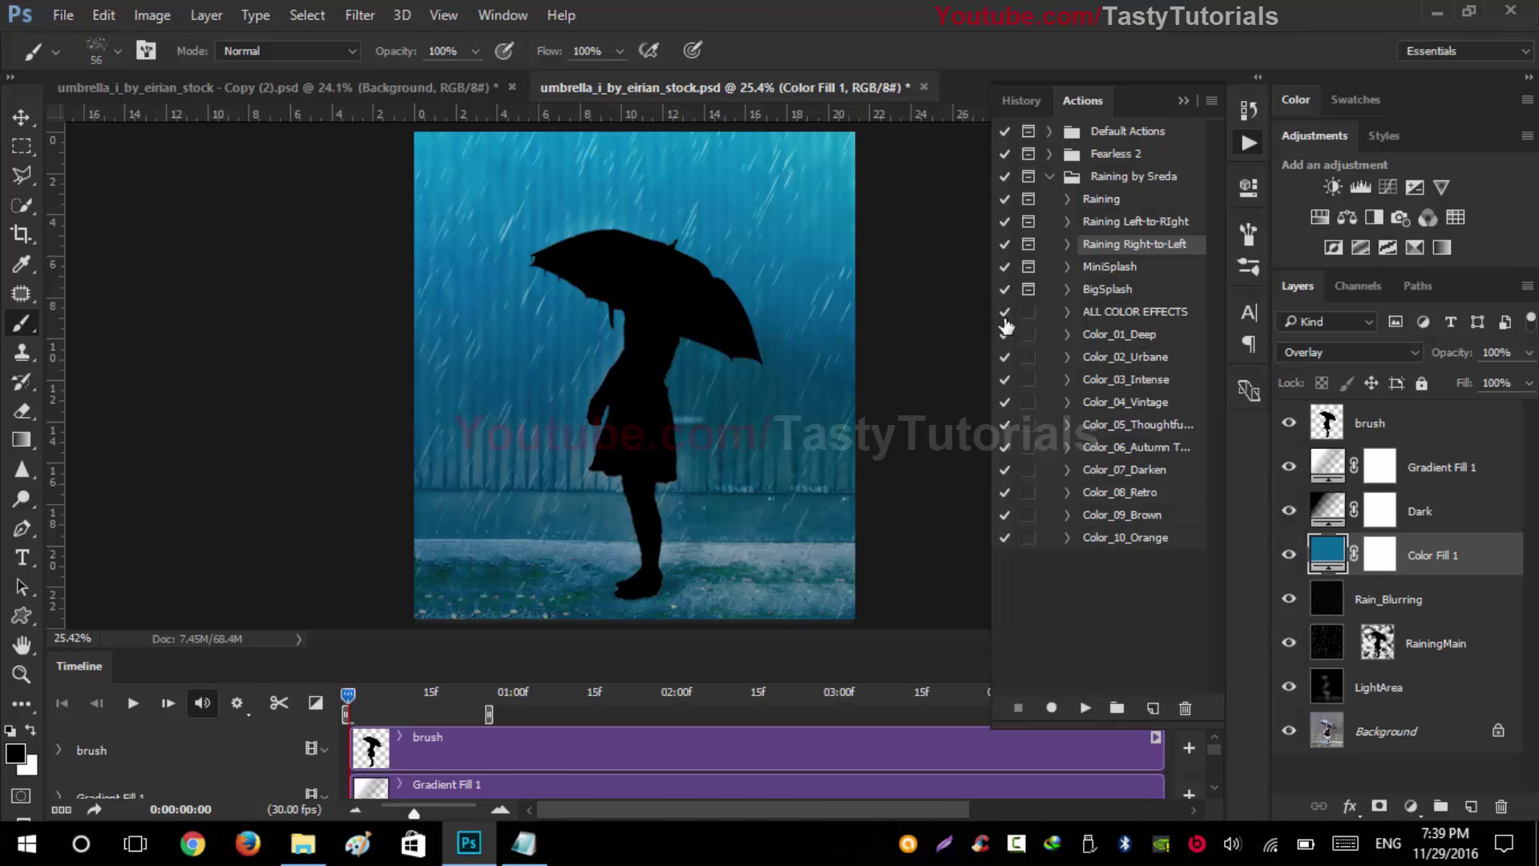
Step: Hide the brush silhouette layer to reveal the girl in the rain
scroll(687, 327, down, 1)
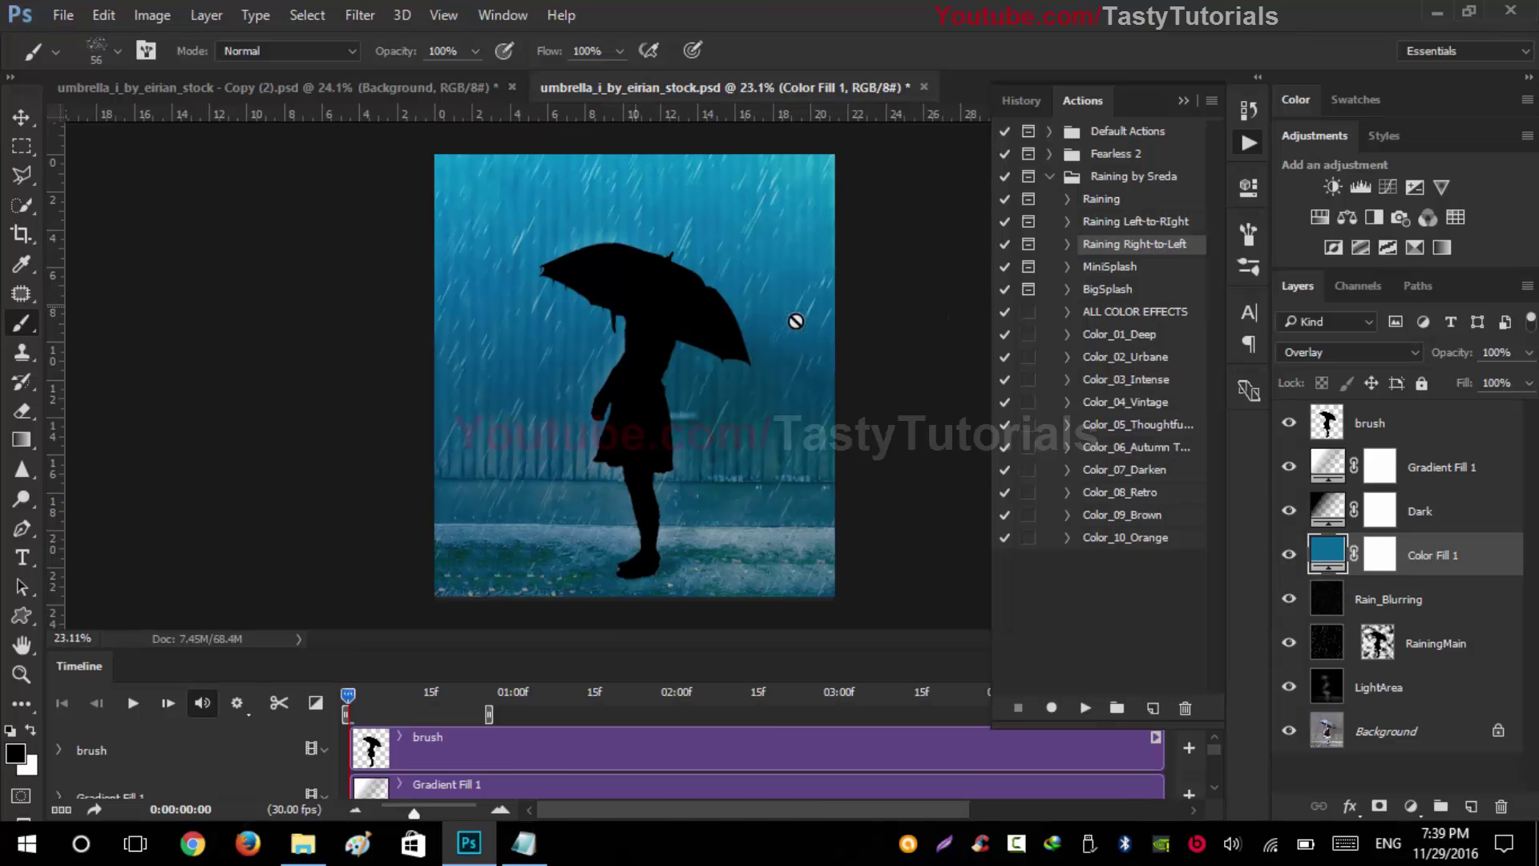
click(1288, 423)
scroll(738, 351, up, 5)
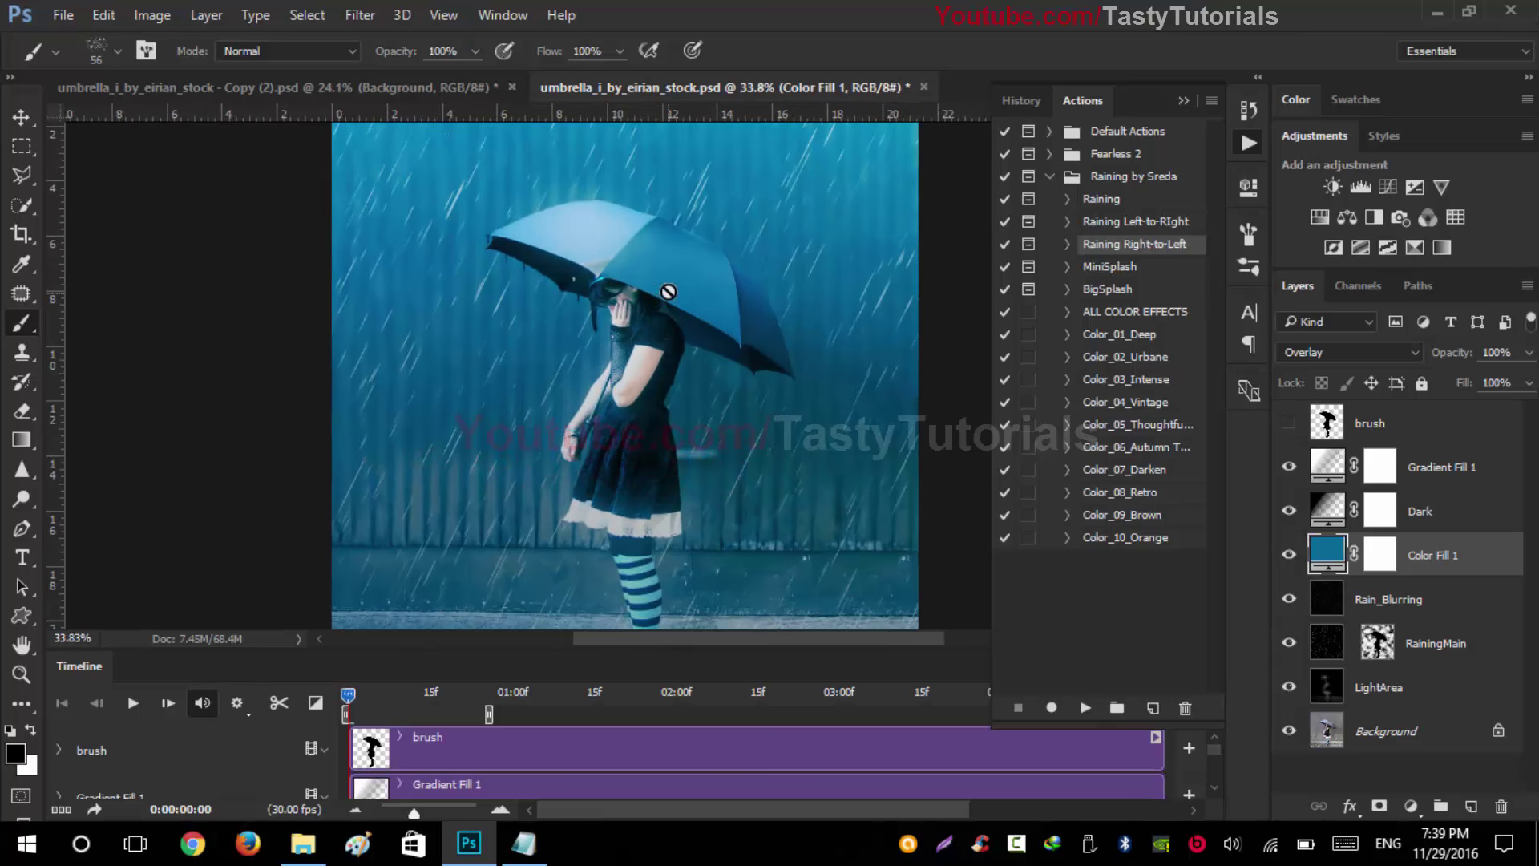
scroll(677, 337, down, 1)
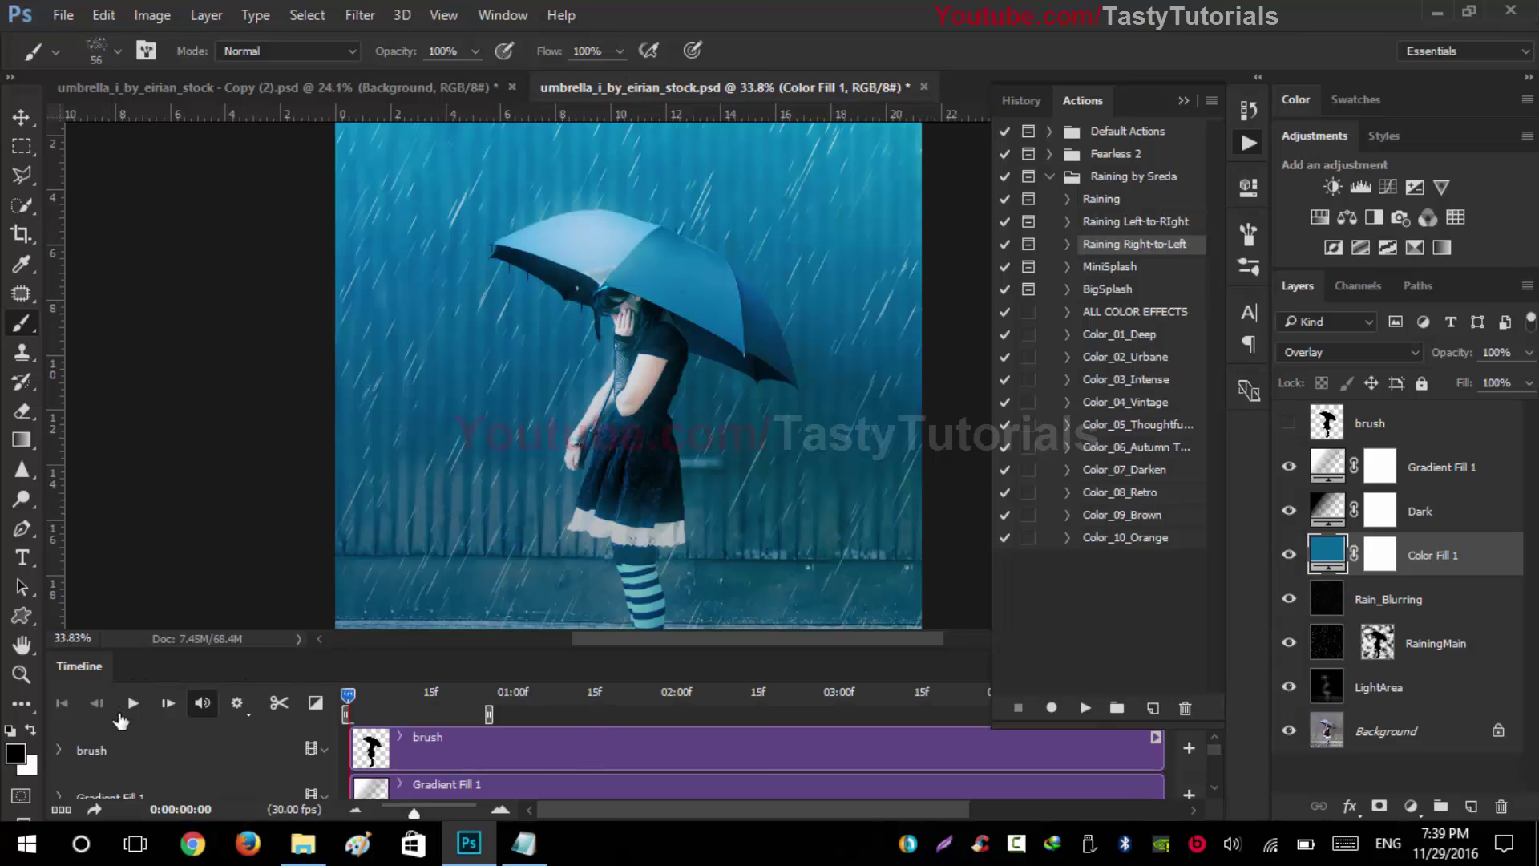
Step: Hide the Timeline panel and show it again
click(526, 13)
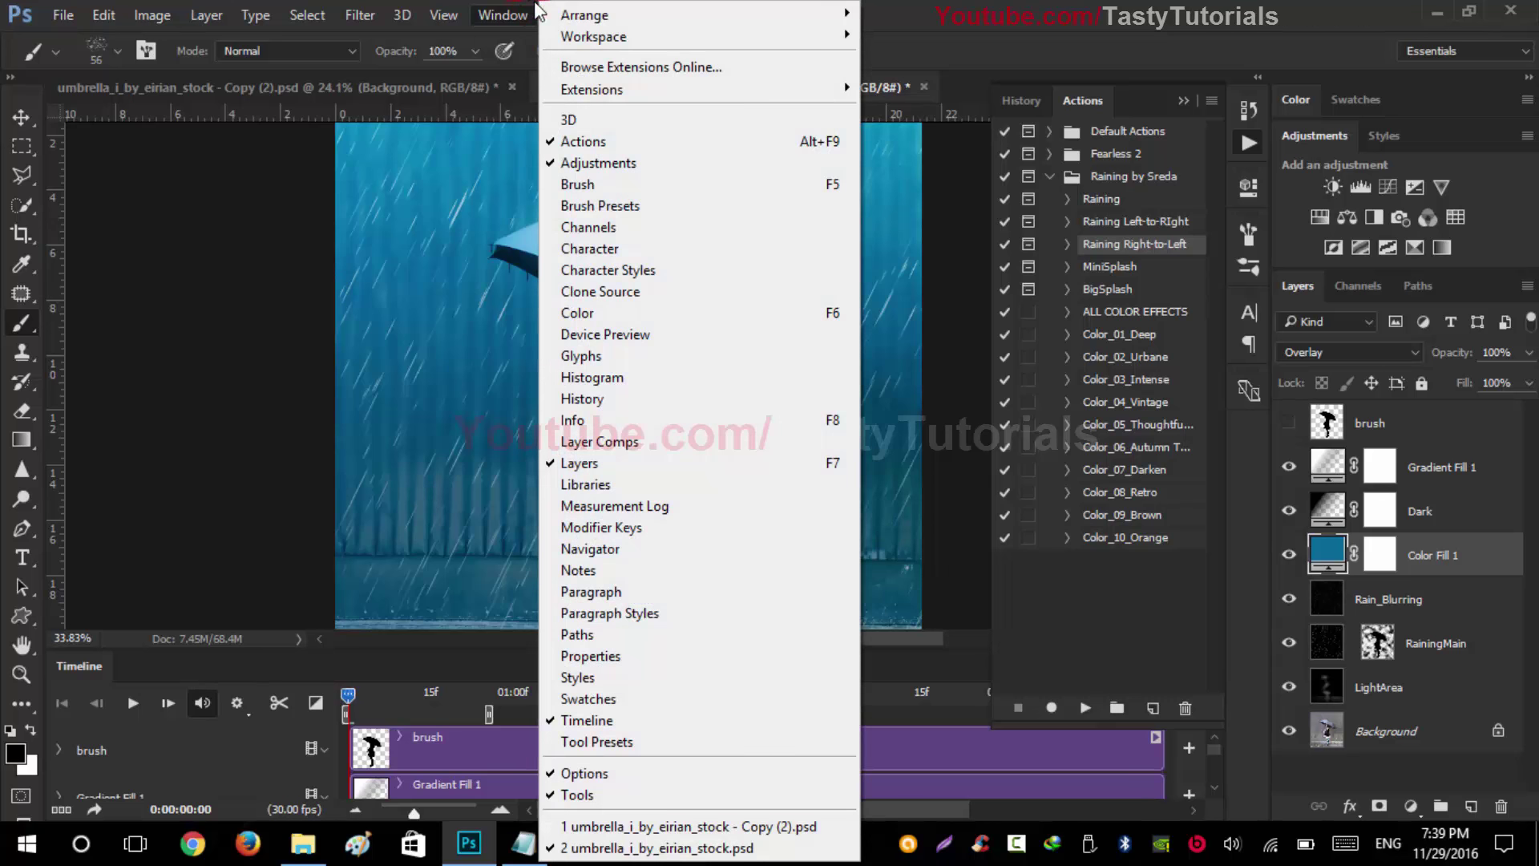
click(525, 6)
click(514, 10)
click(577, 720)
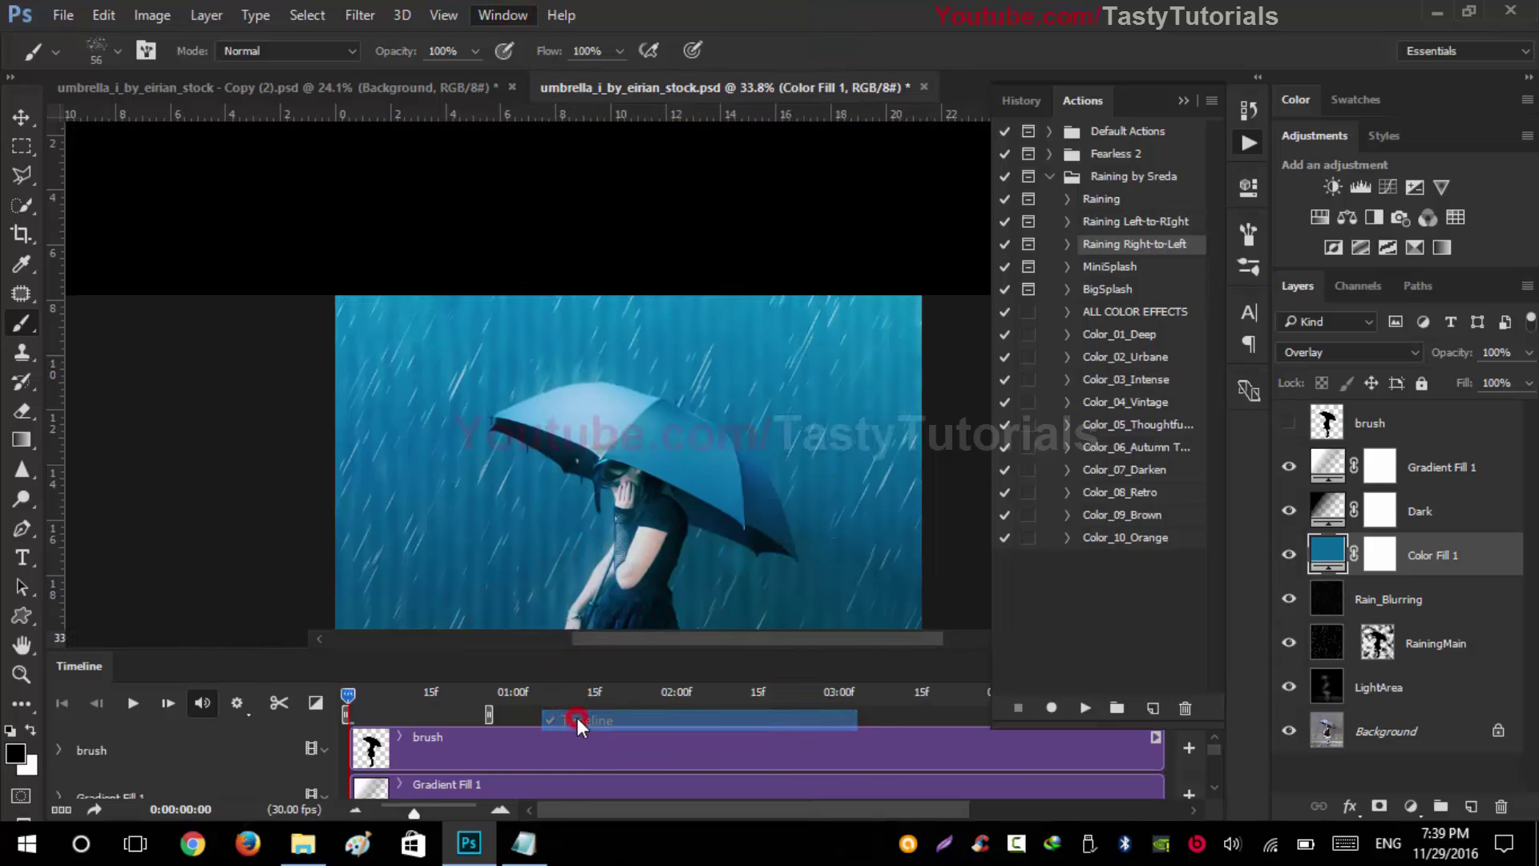
click(503, 18)
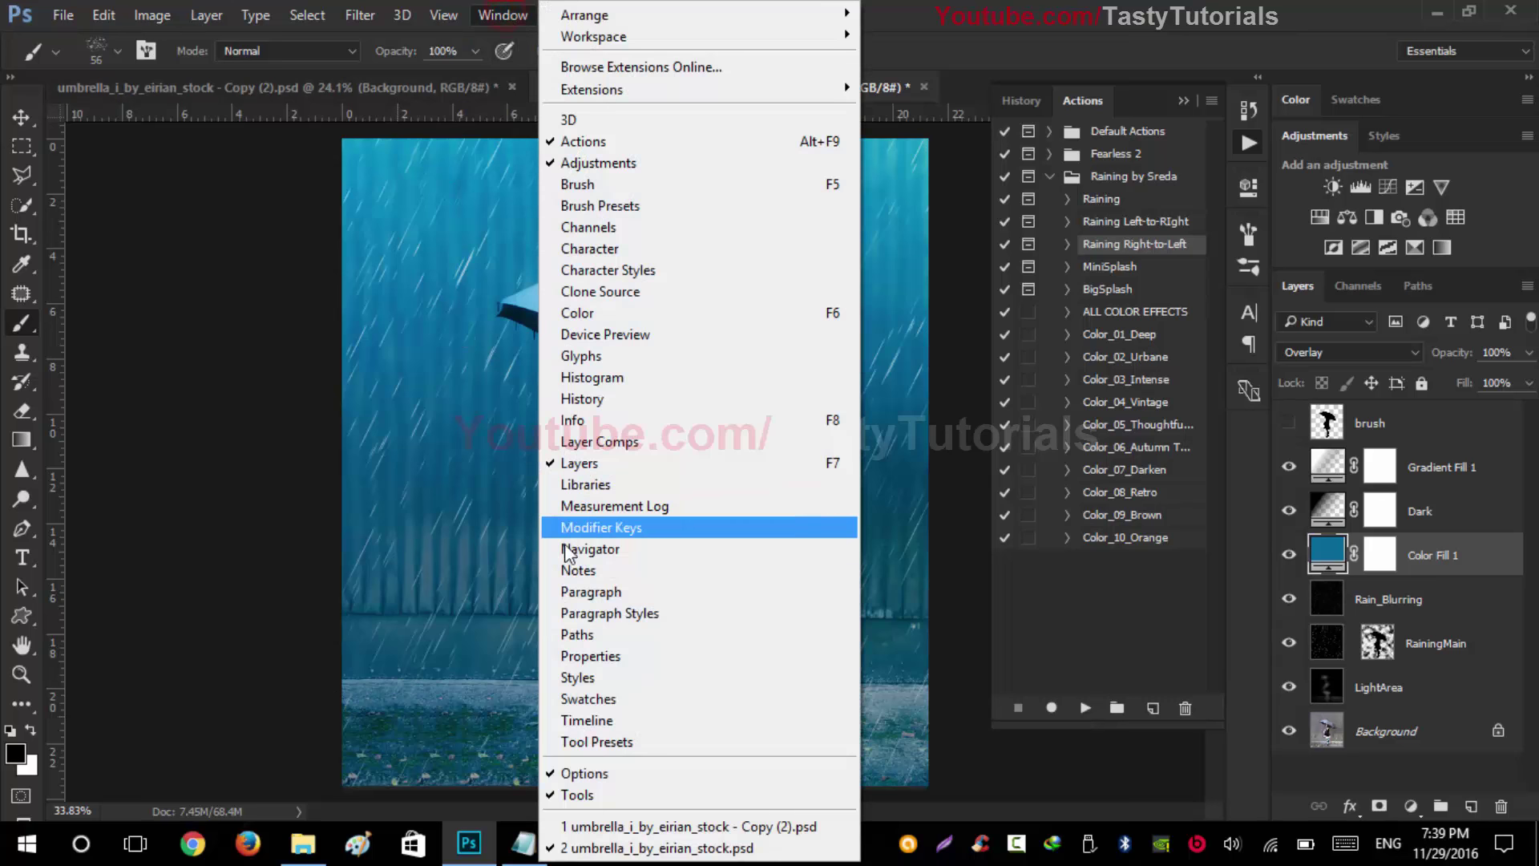
click(617, 721)
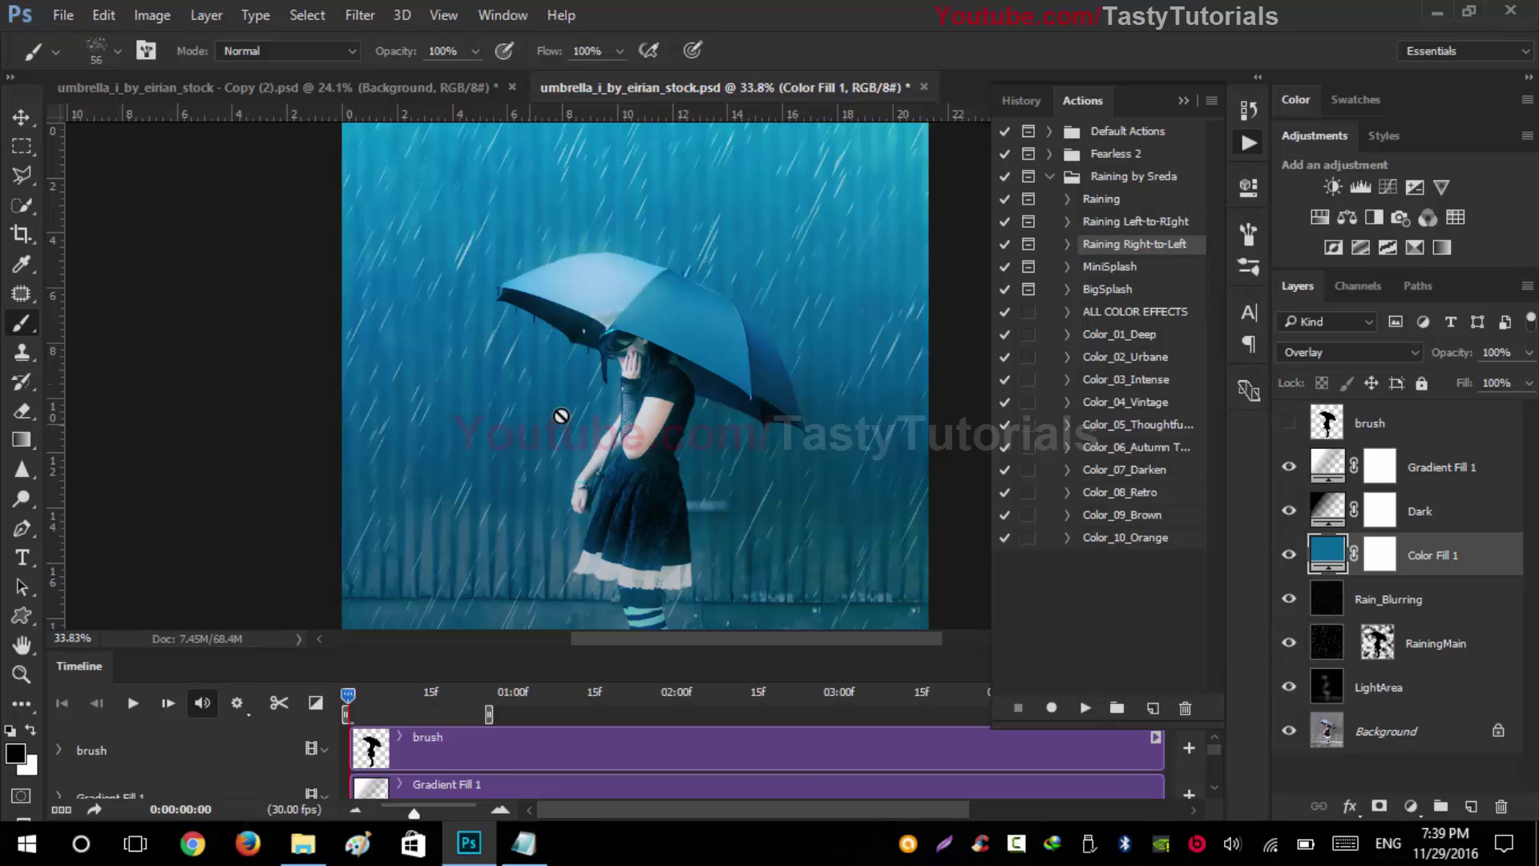
Step: Select the MiniSplash action and collapse the Actions panel
click(1110, 266)
scroll(727, 330, down, 4)
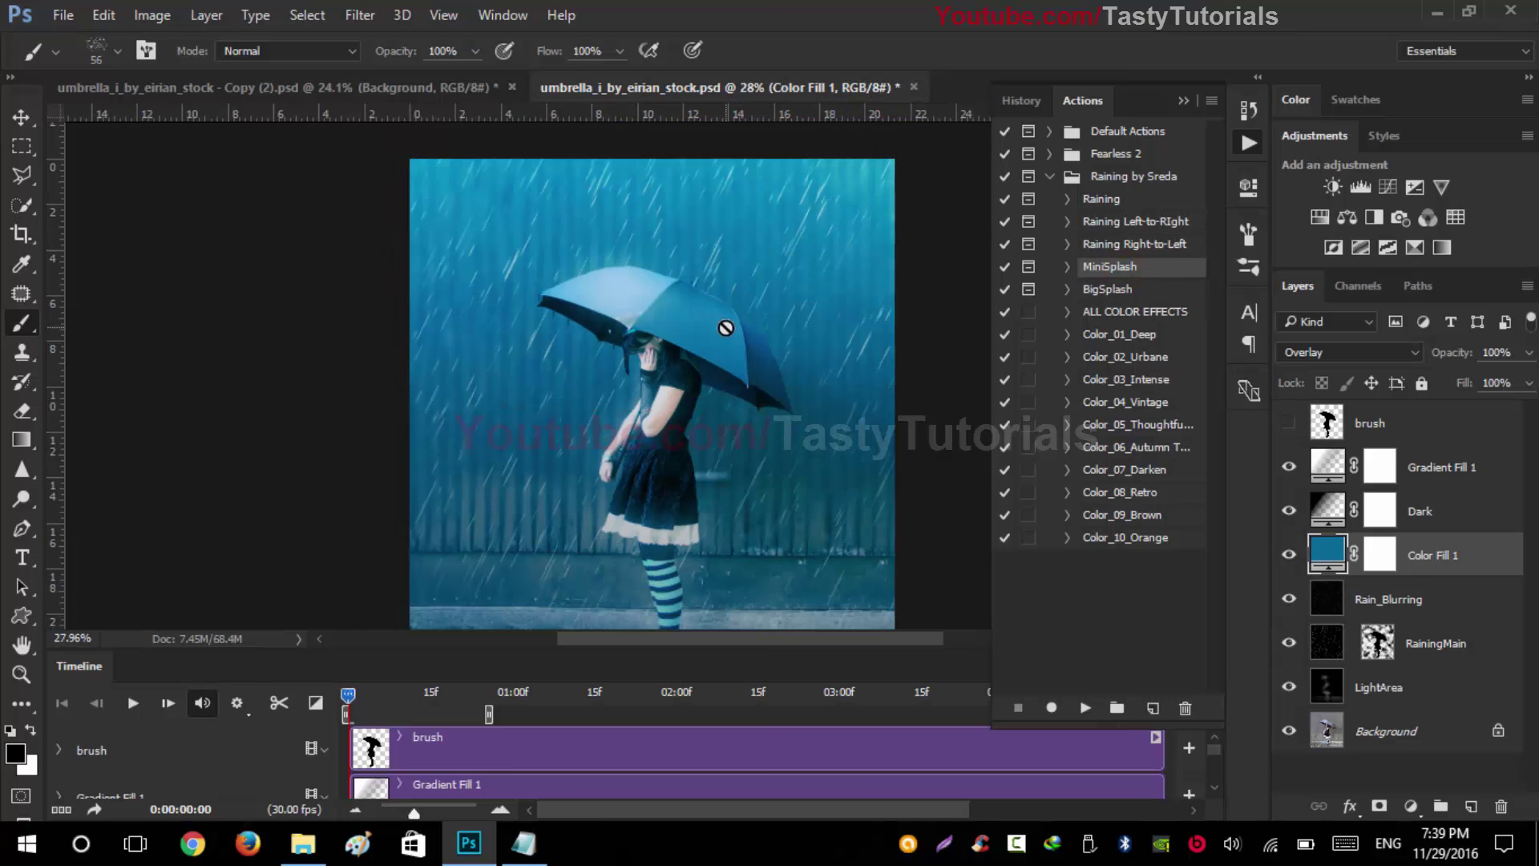
click(1184, 101)
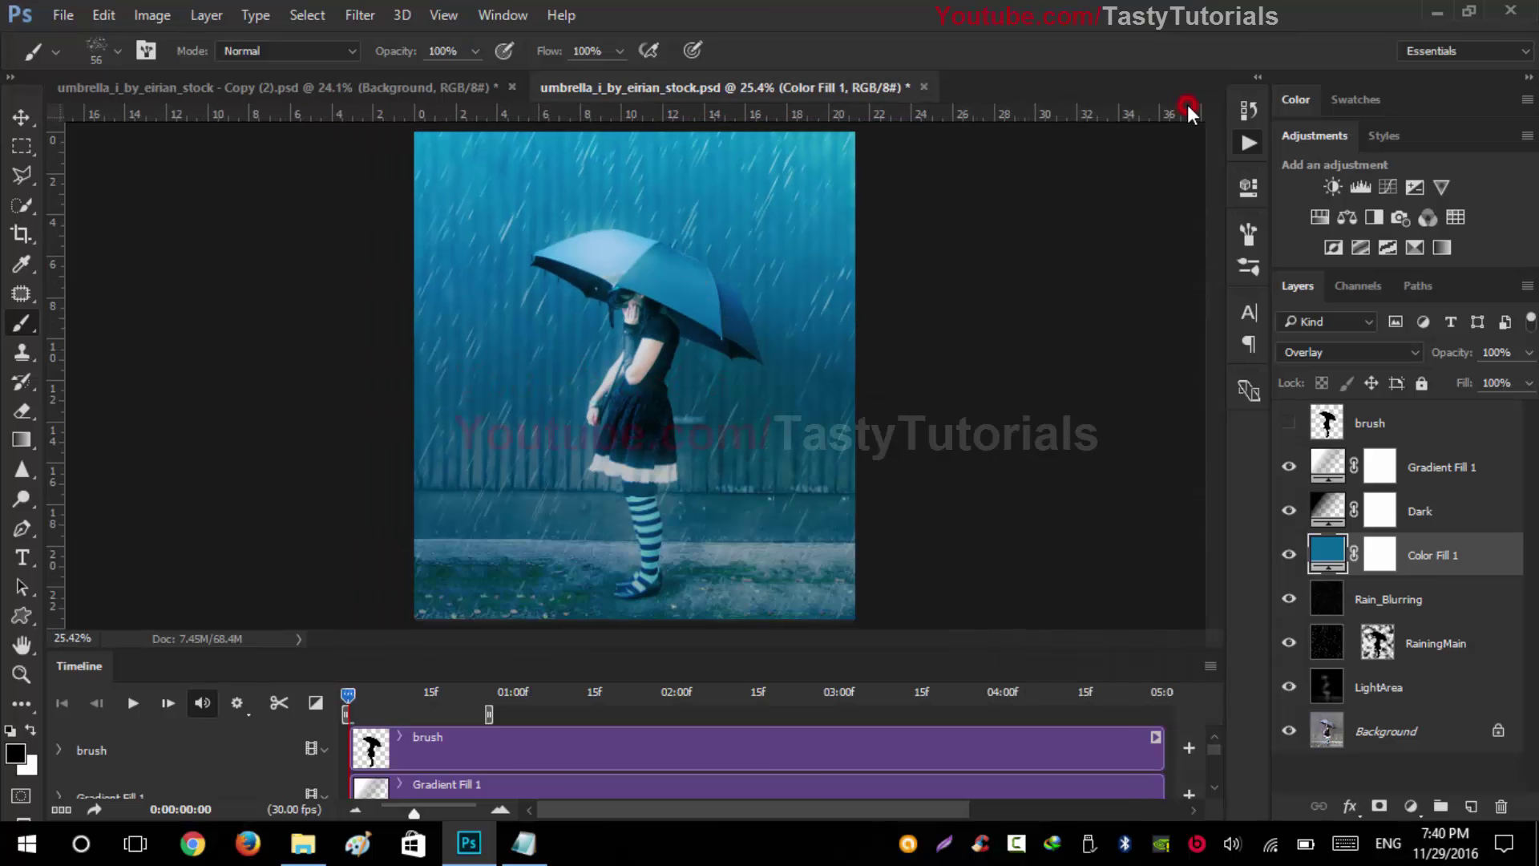
scroll(676, 307, up, 2)
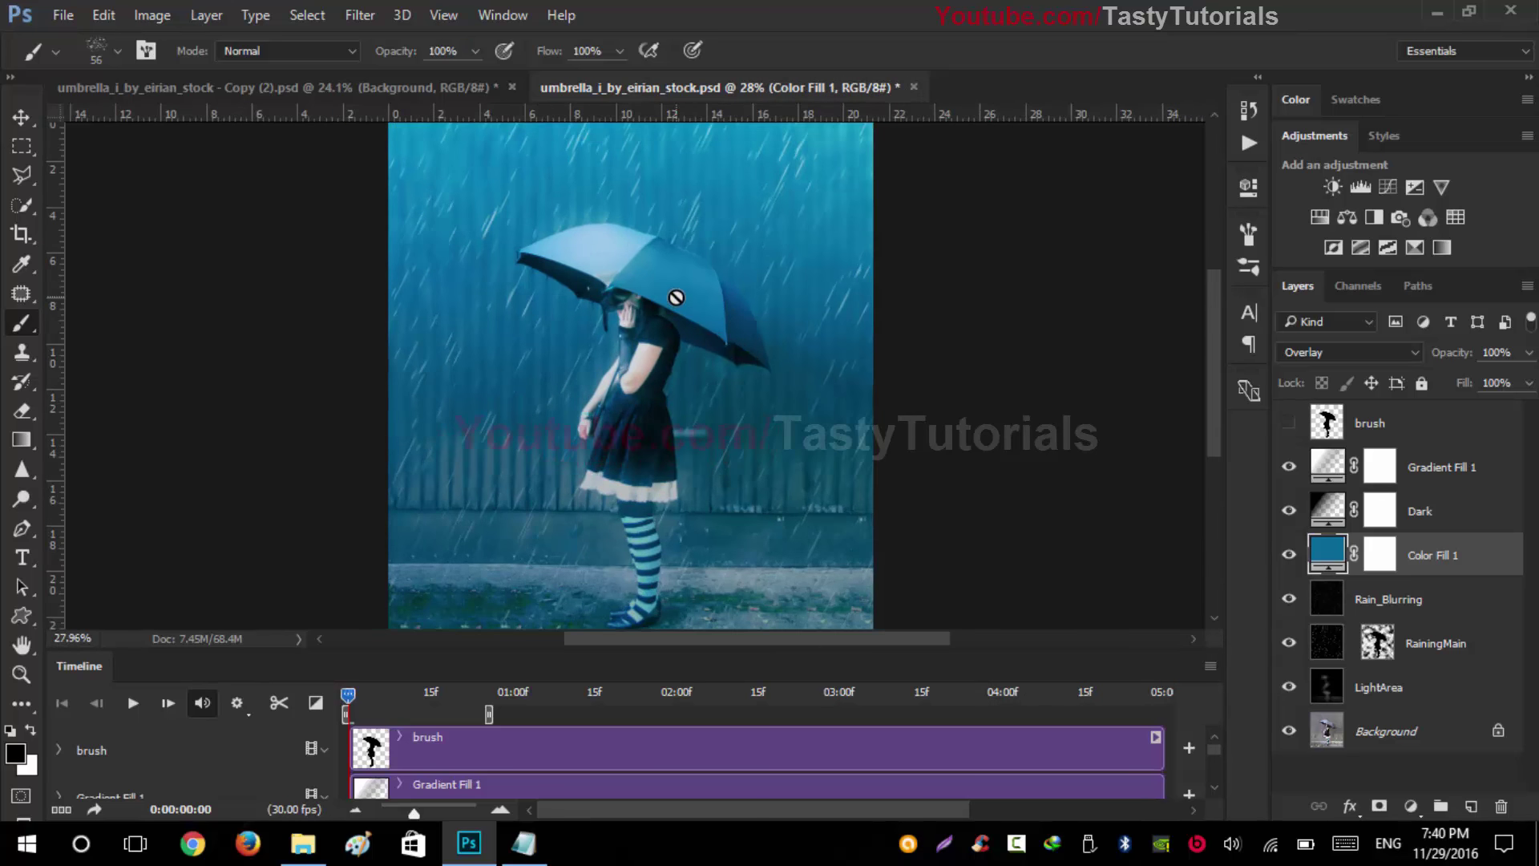
Step: Change the Color Fill 1 layer's colour to the muted brown 64543e
click(22, 117)
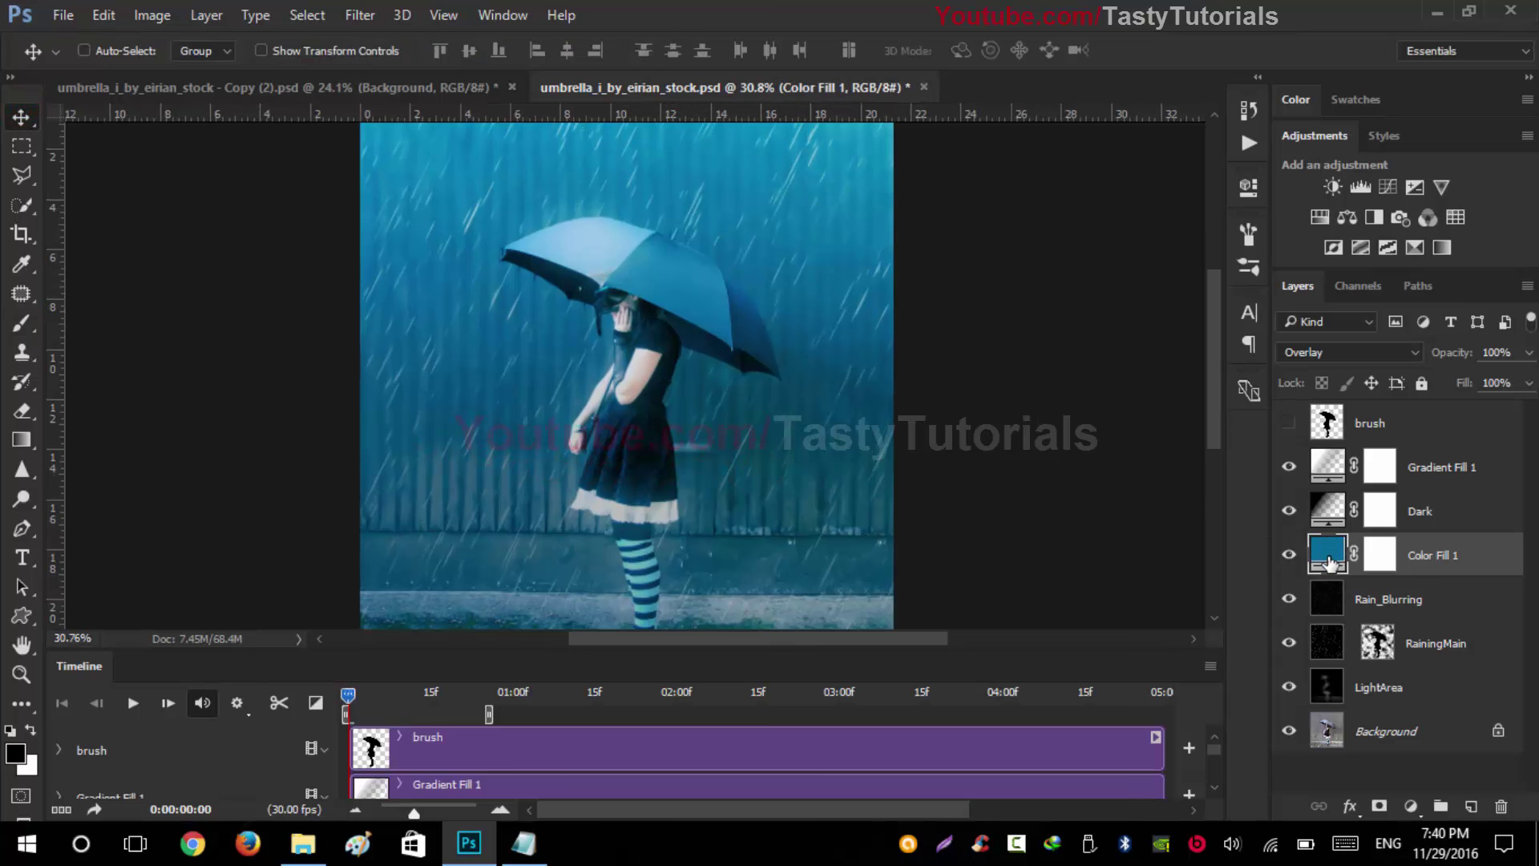
double_click(1330, 560)
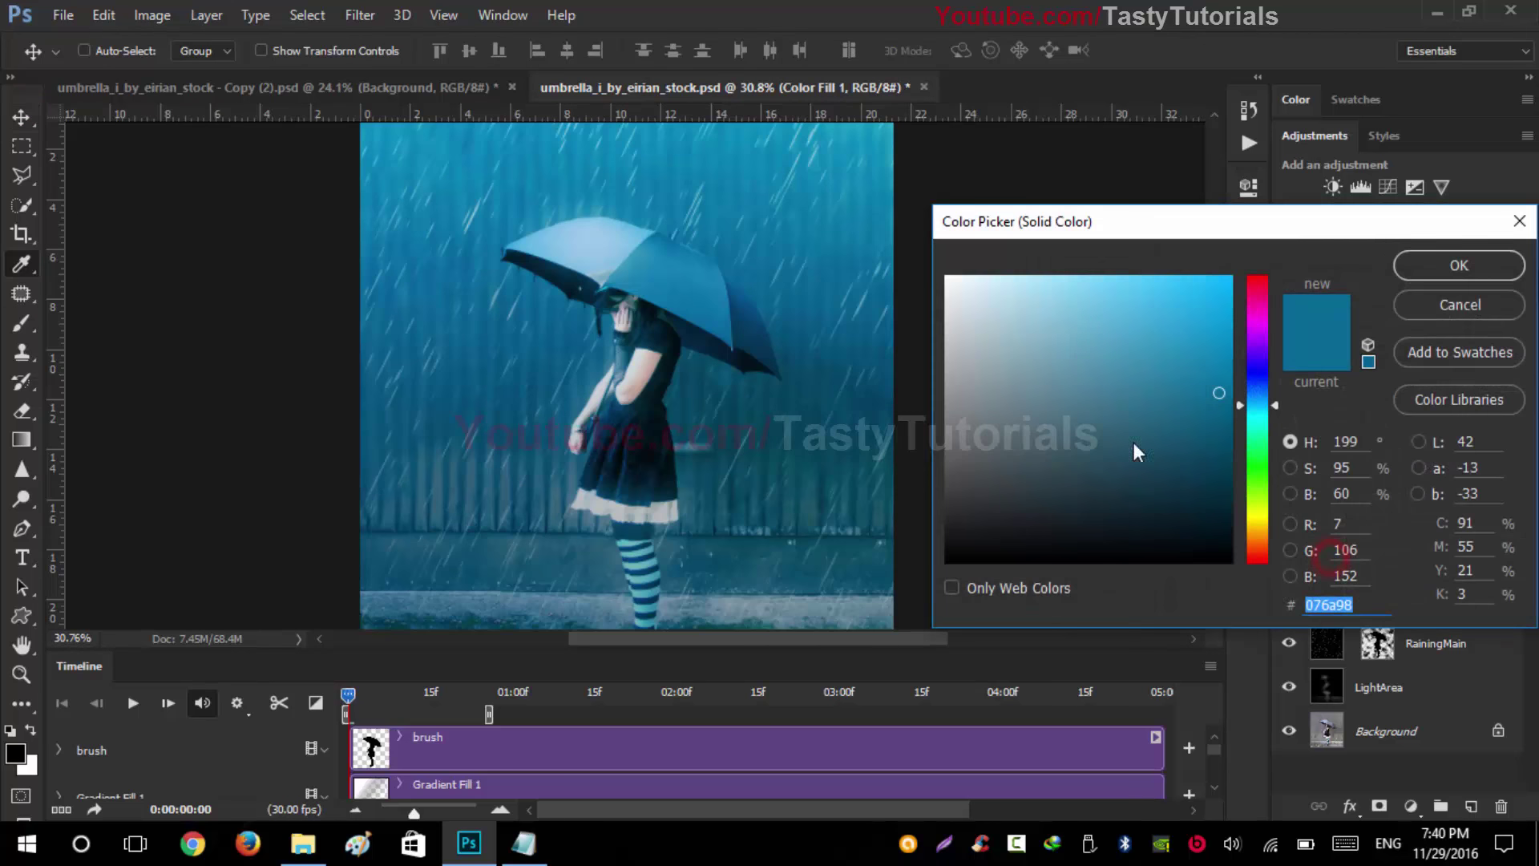
drag(1109, 235, 1075, 231)
mouse_move(1092, 388)
mouse_down()
mouse_move(970, 368)
mouse_move(986, 386)
mouse_up()
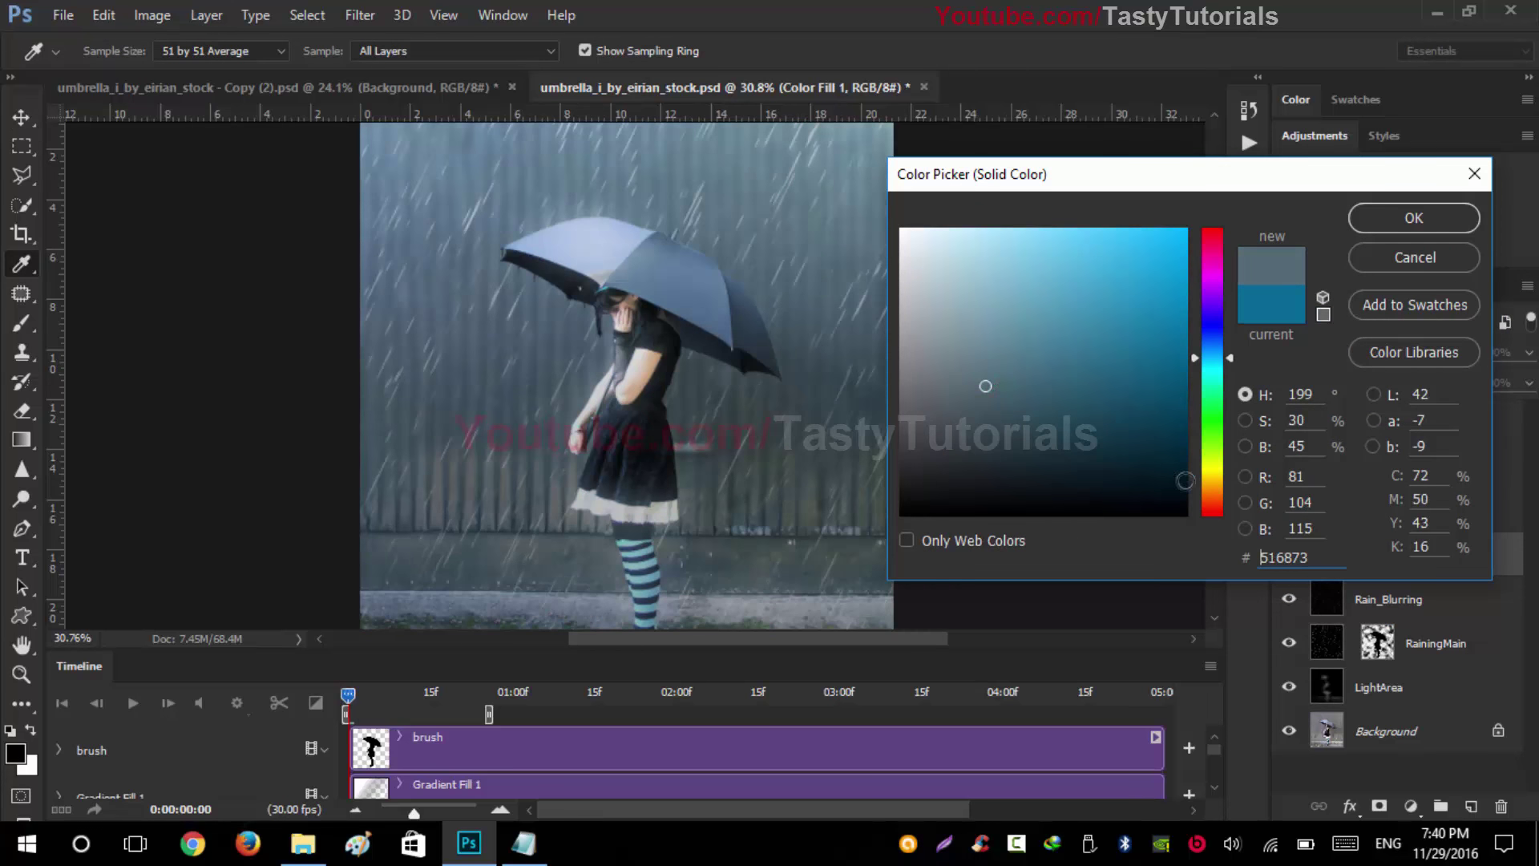
drag(1230, 366, 1220, 489)
mouse_move(1007, 387)
mouse_down()
mouse_move(973, 401)
mouse_move(1029, 417)
mouse_move(1010, 428)
mouse_up()
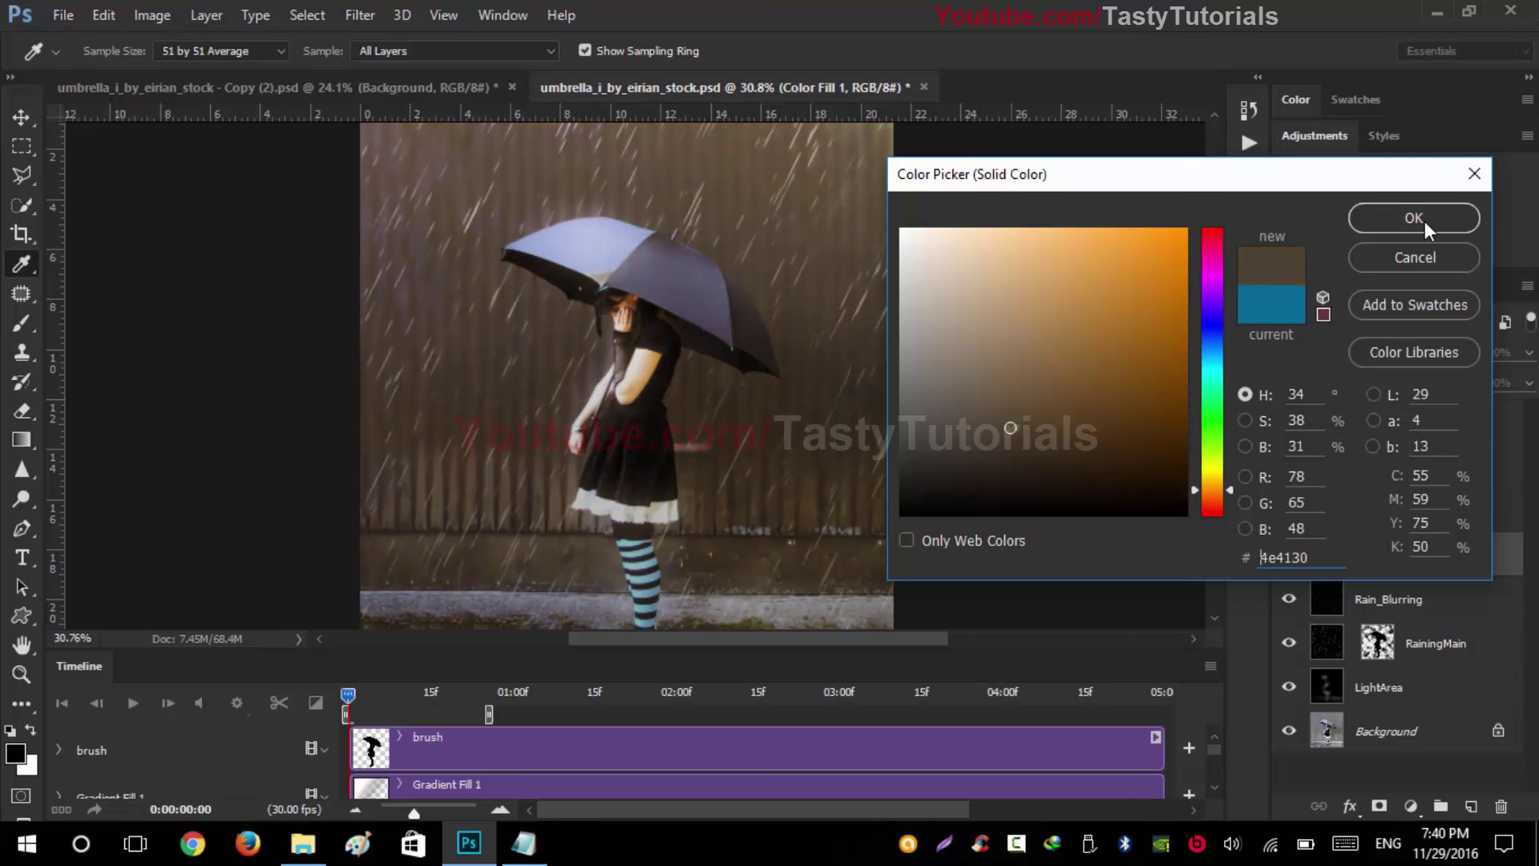
drag(1011, 427, 1009, 403)
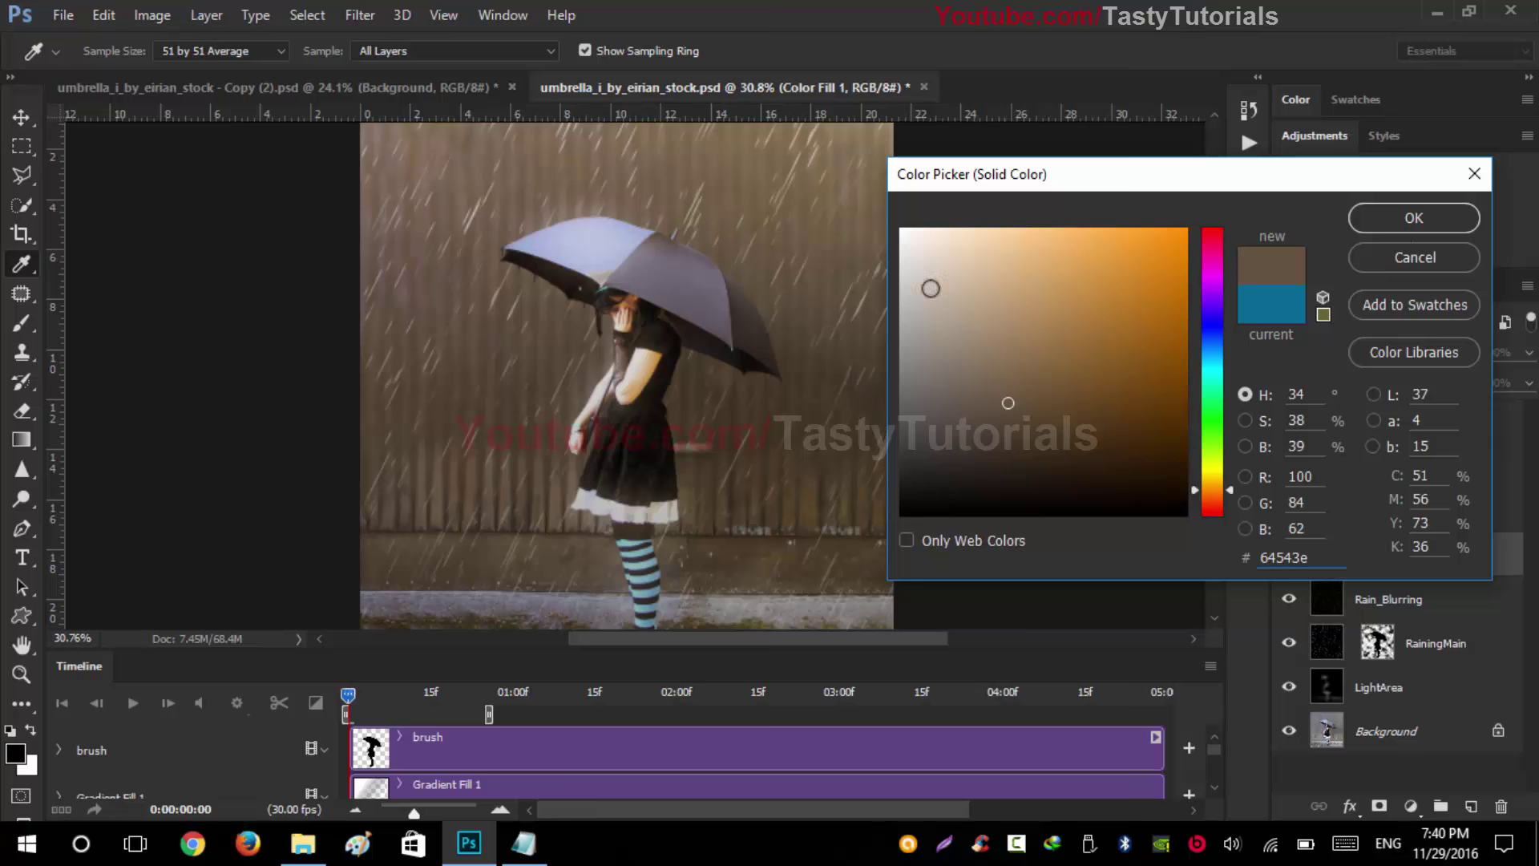
click(1414, 224)
key(v)
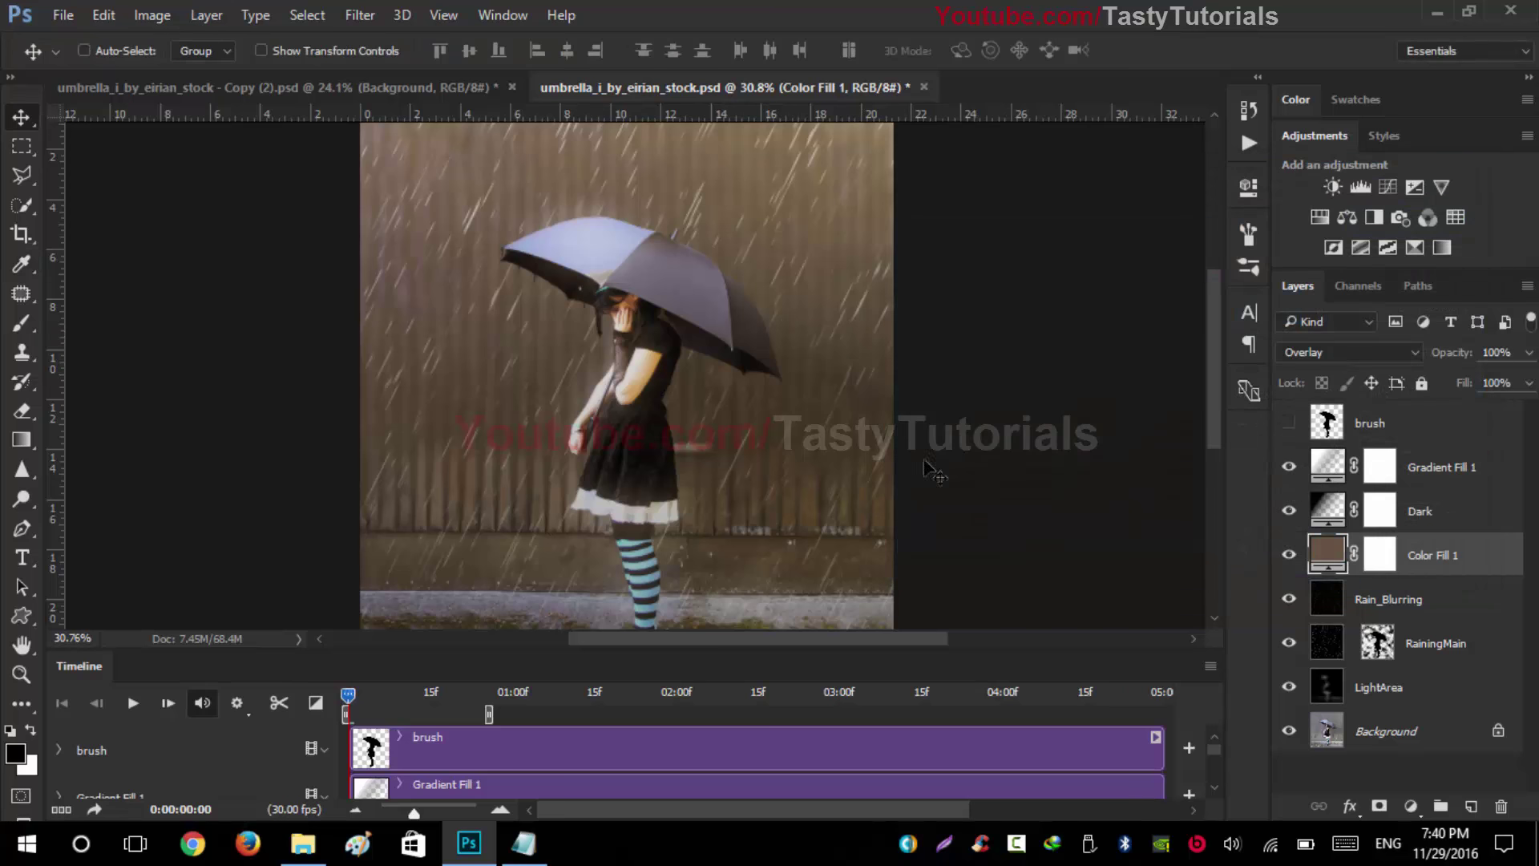
scroll(888, 447, down, 1)
scroll(973, 465, up, 1)
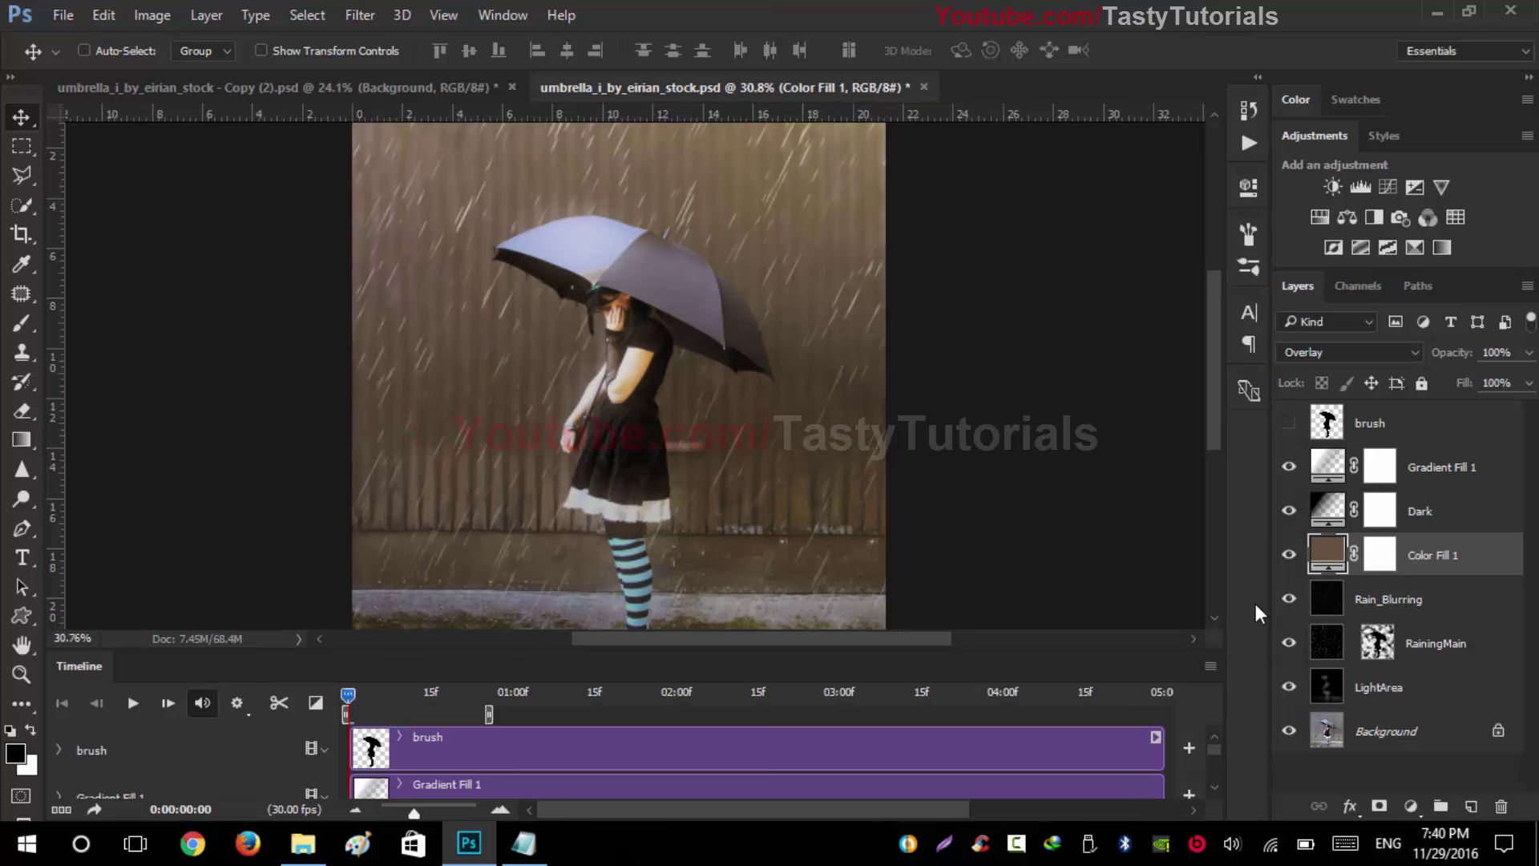
Step: Select the RainingMain layer and examine its rain effect around the girl and umbrella
click(1480, 646)
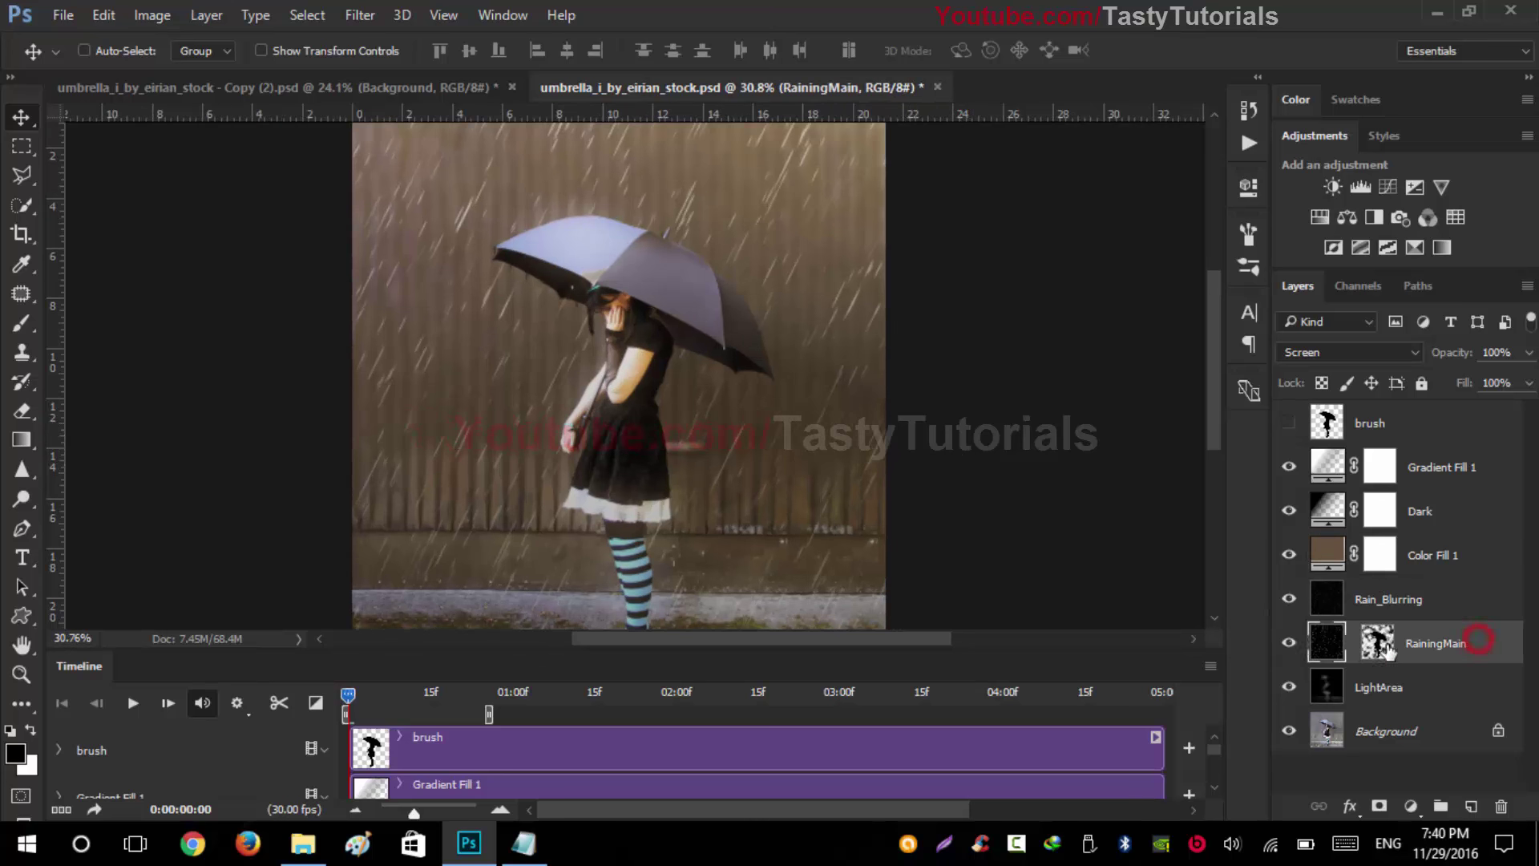
click(1290, 643)
scroll(759, 467, down, 1)
scroll(759, 468, down, 1)
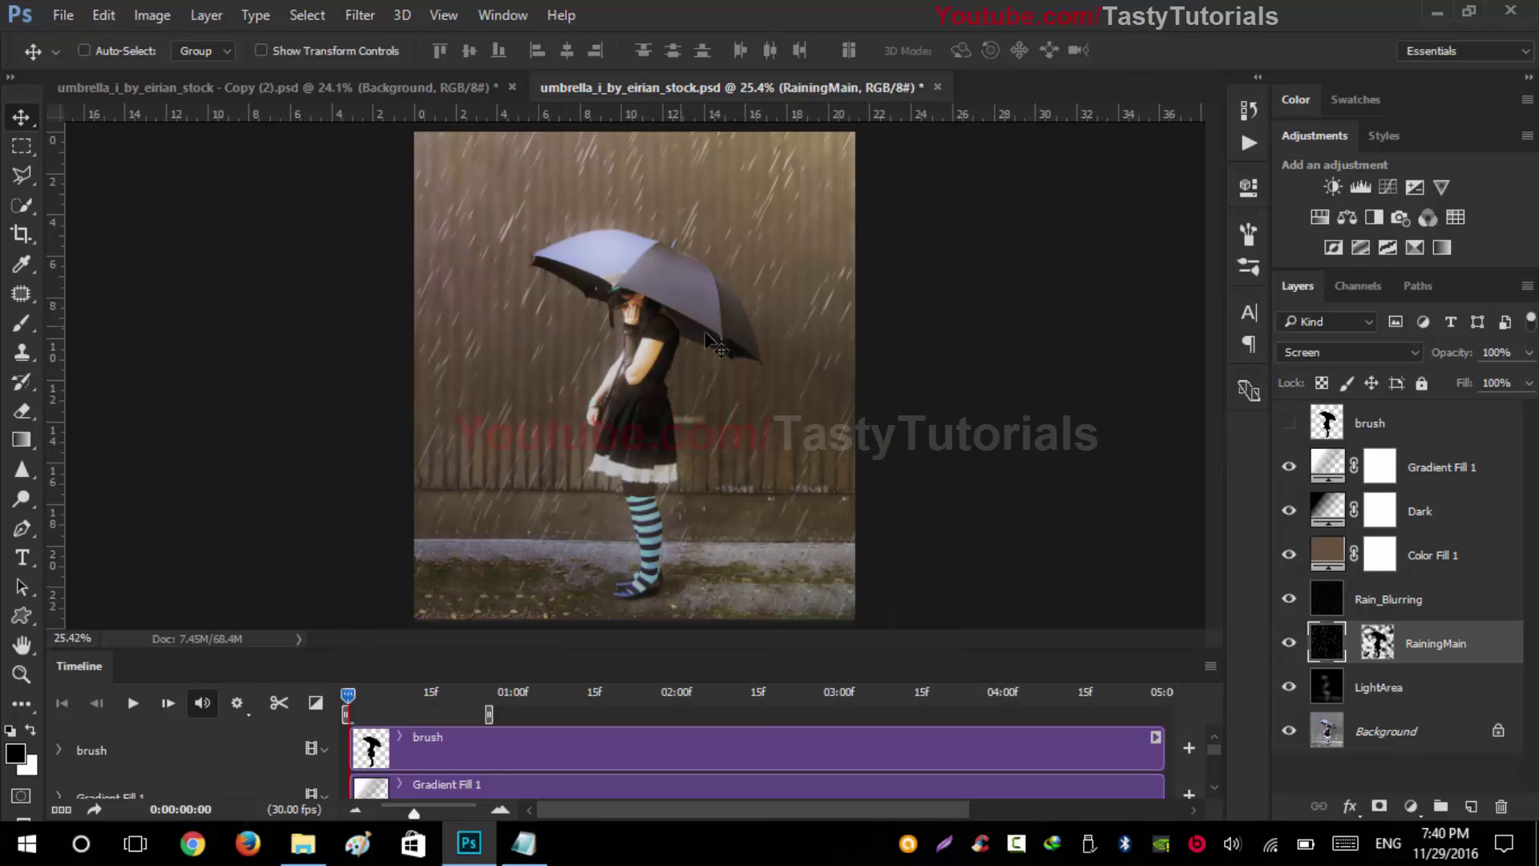
scroll(674, 226, up, 5)
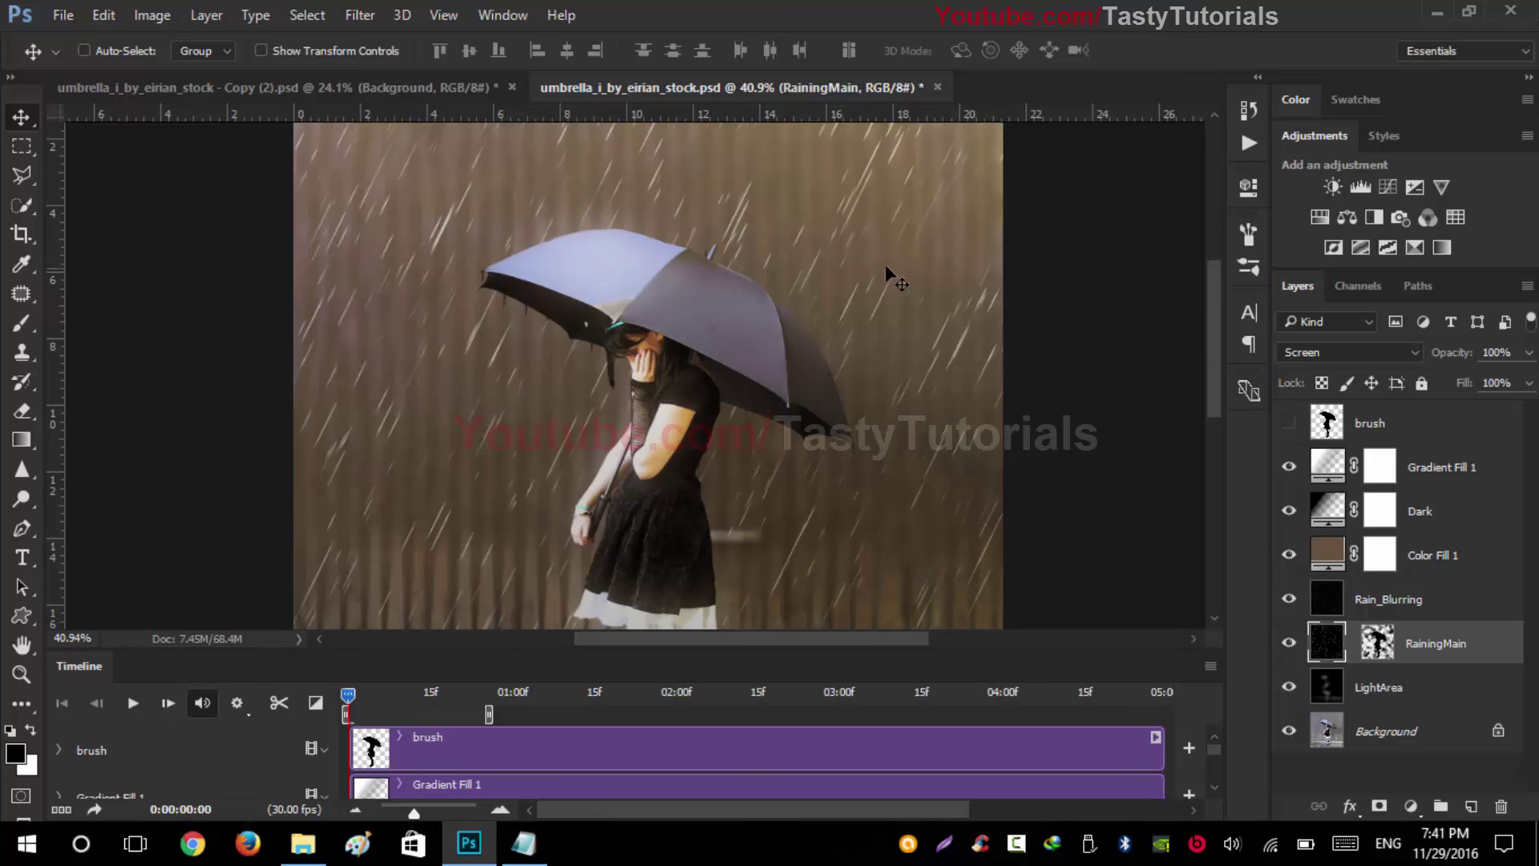
Step: Reopen the Actions panel, play the MiniSplash action and stop at its message about painting the splash area
click(1248, 145)
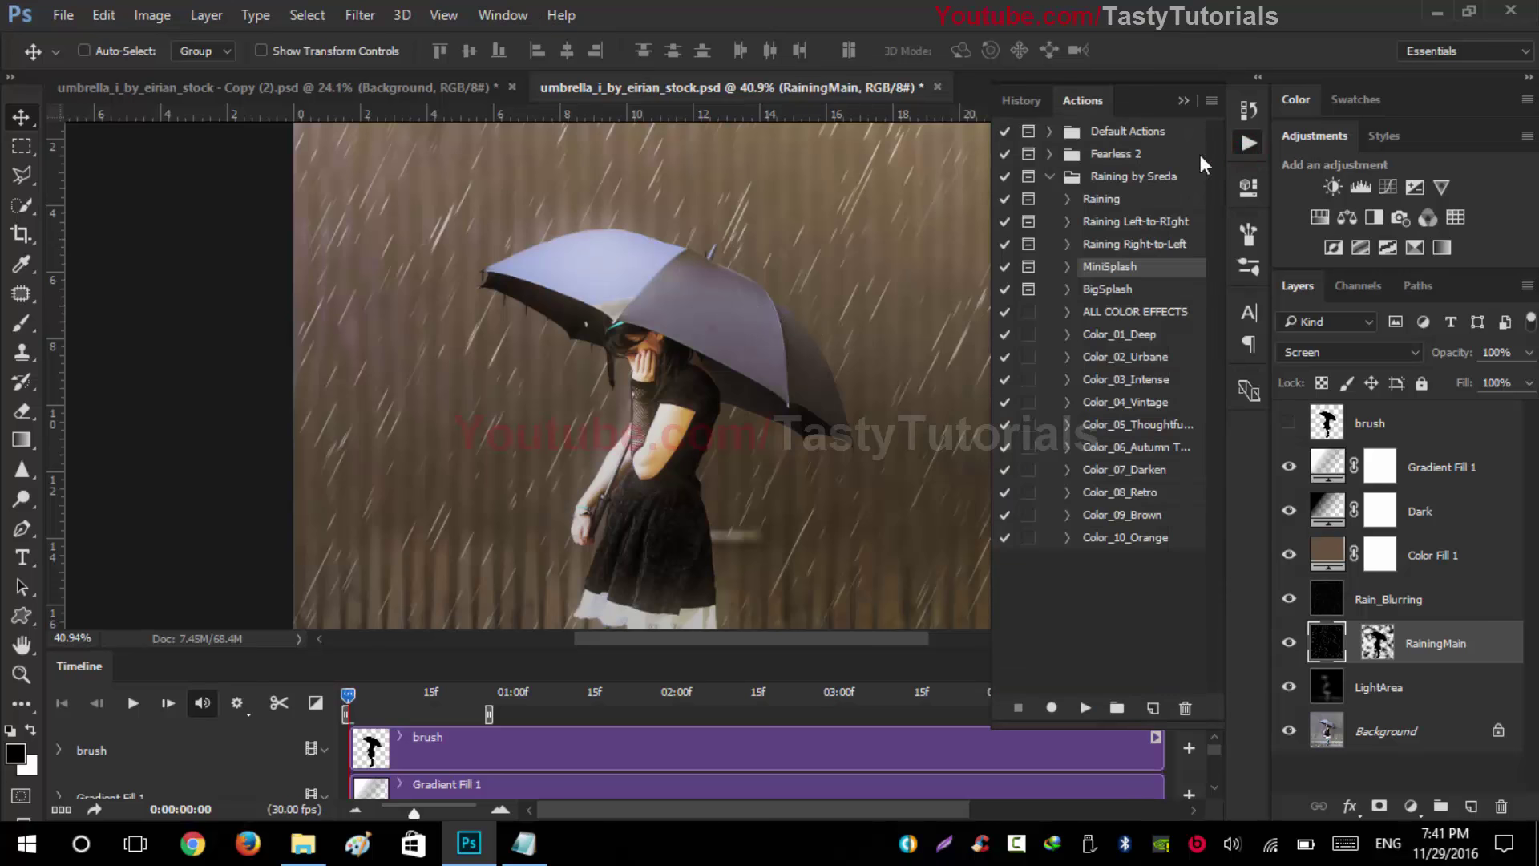
click(523, 14)
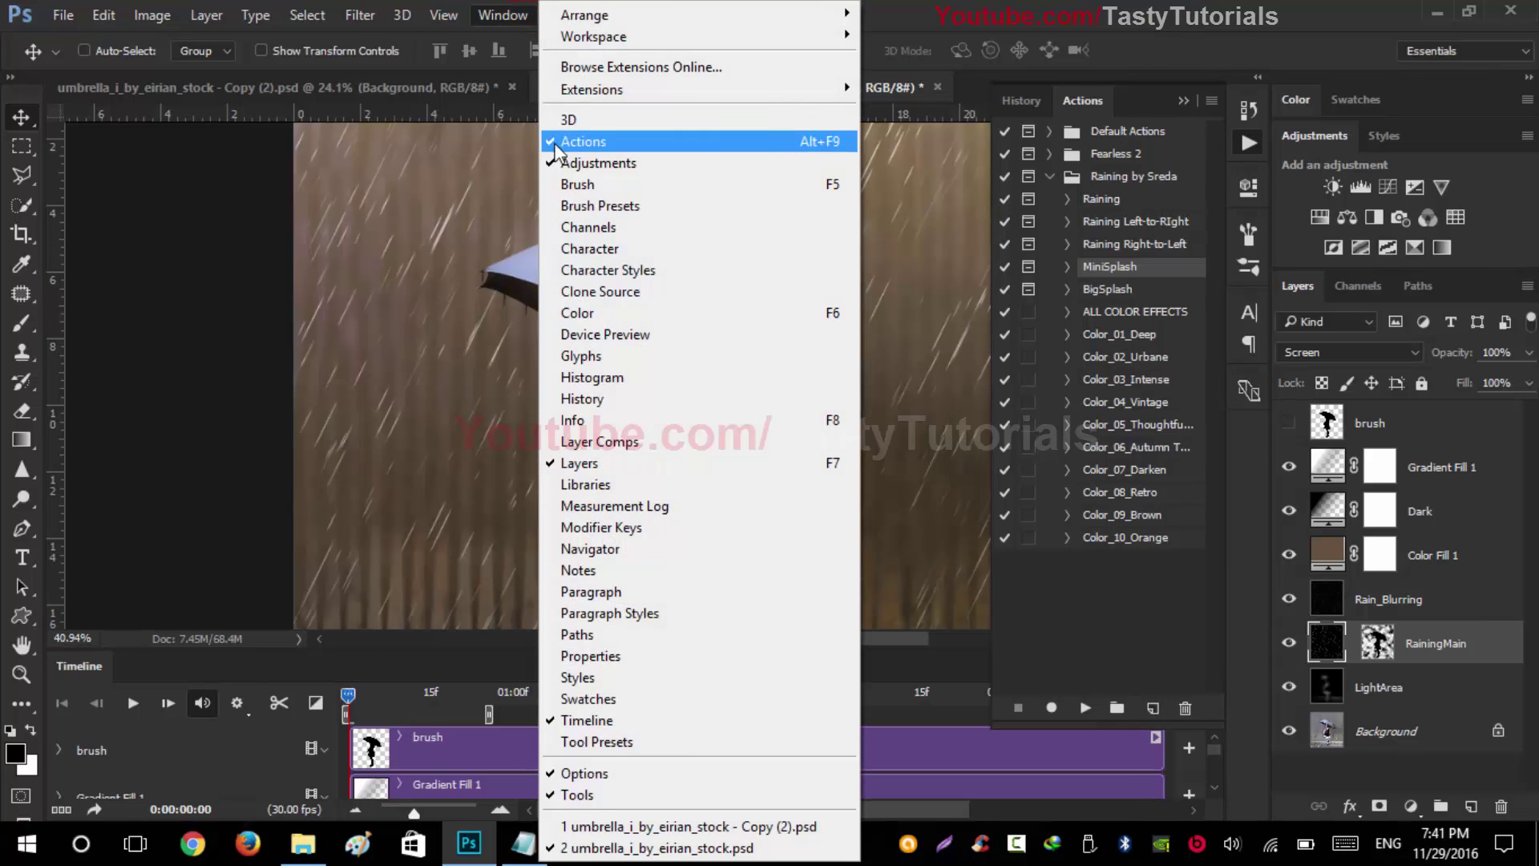
click(955, 7)
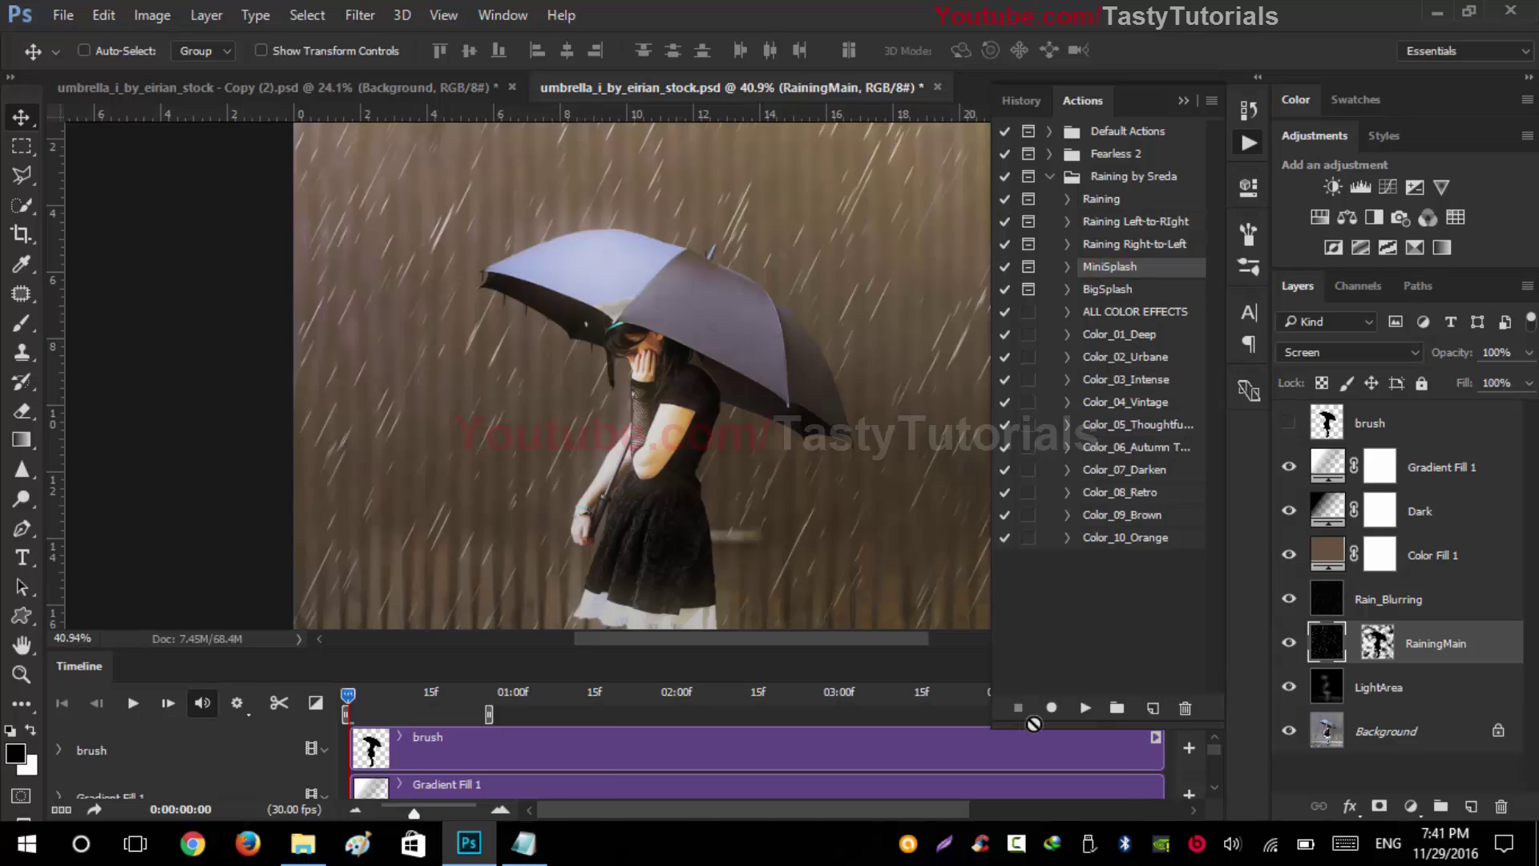
click(1084, 709)
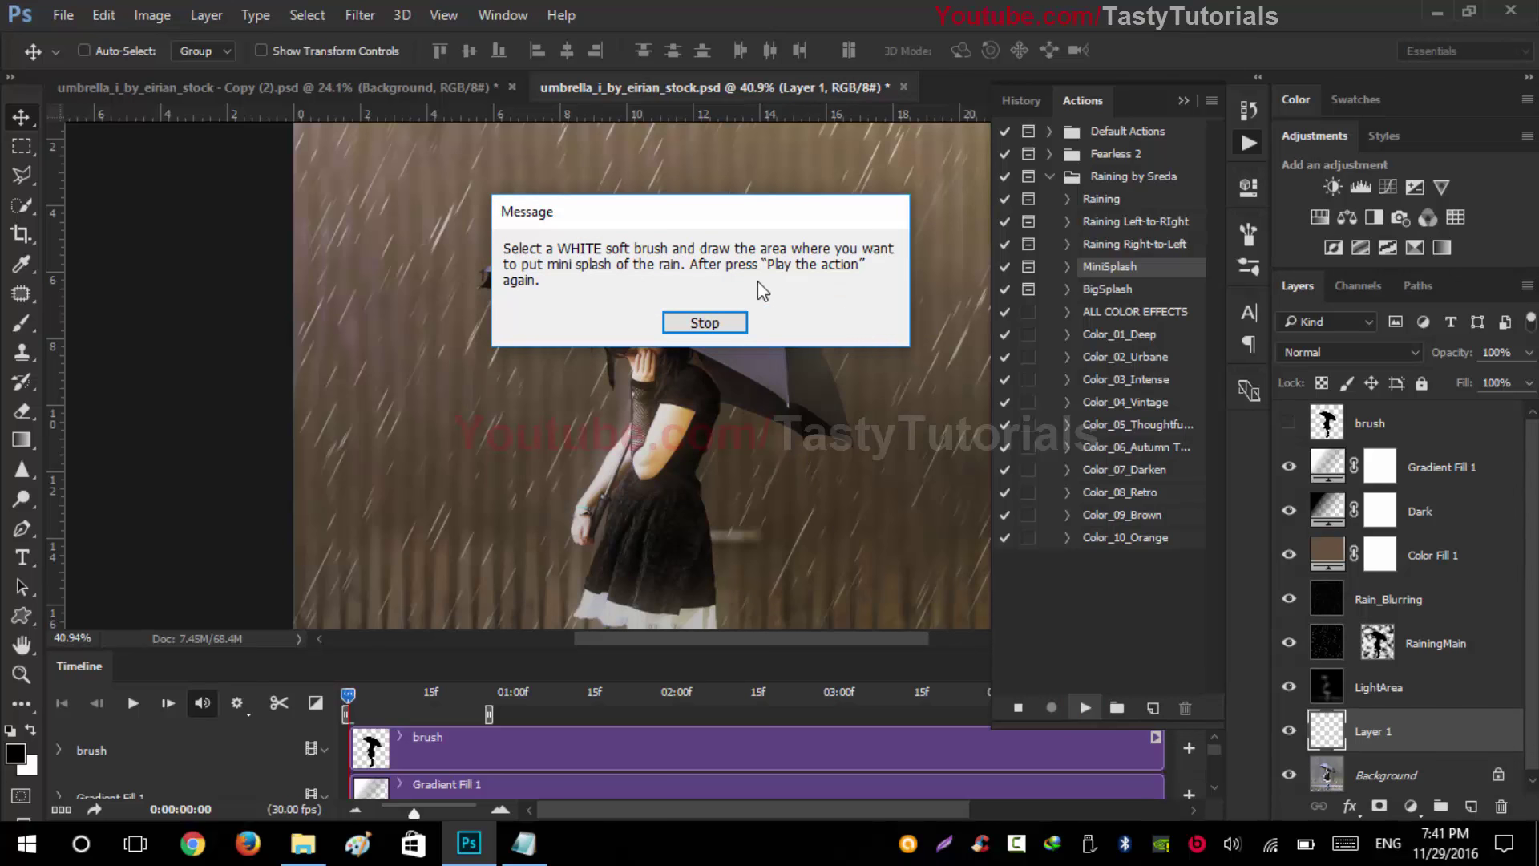
click(720, 324)
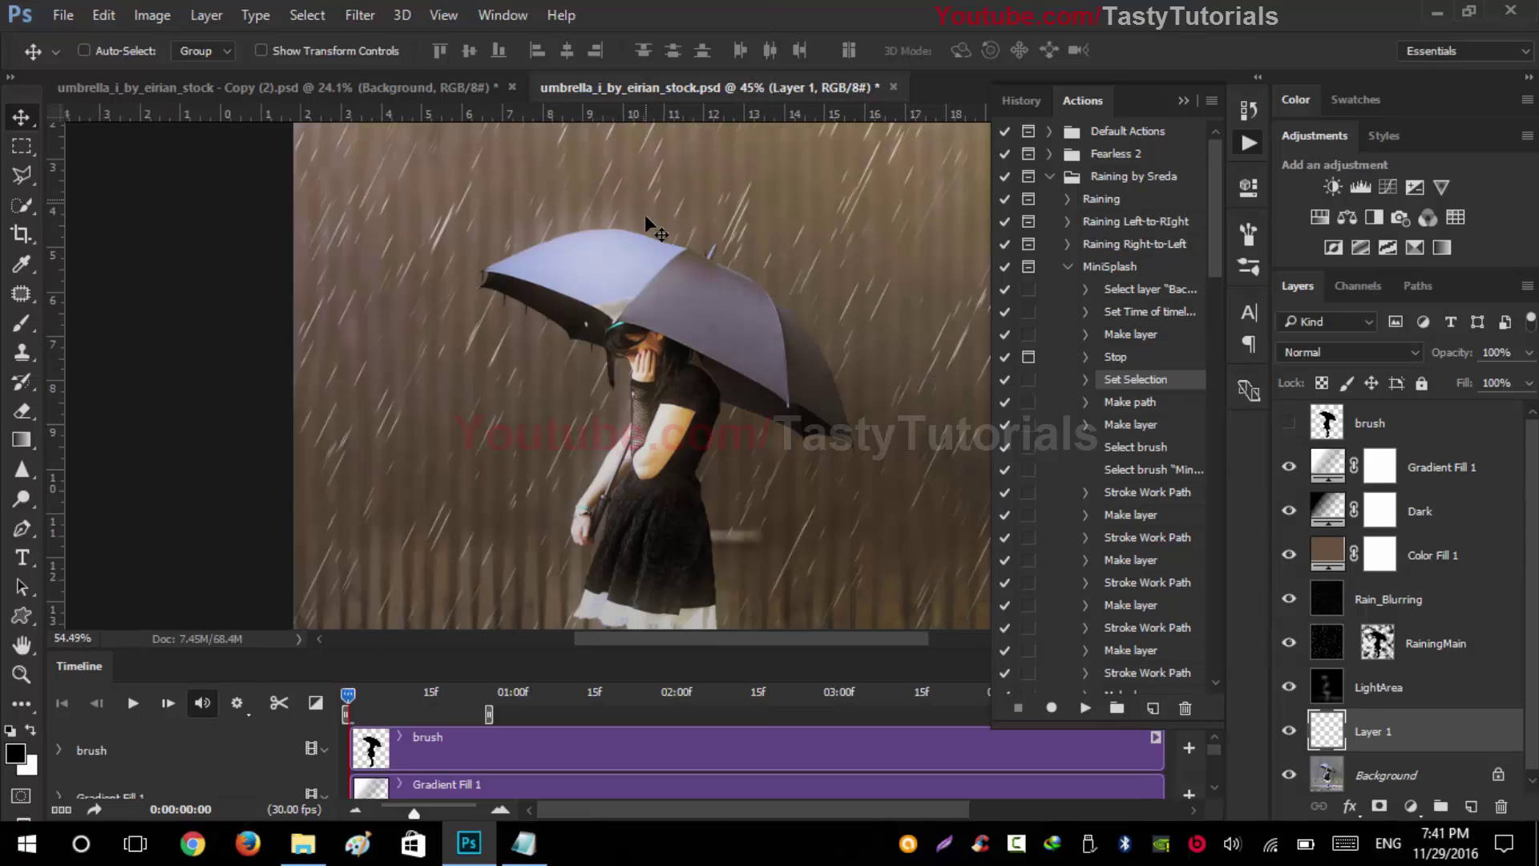
Step: Take the Brush tool with white as the foreground colour and choose a soft round brush tip
scroll(646, 227, up, 2)
key(b)
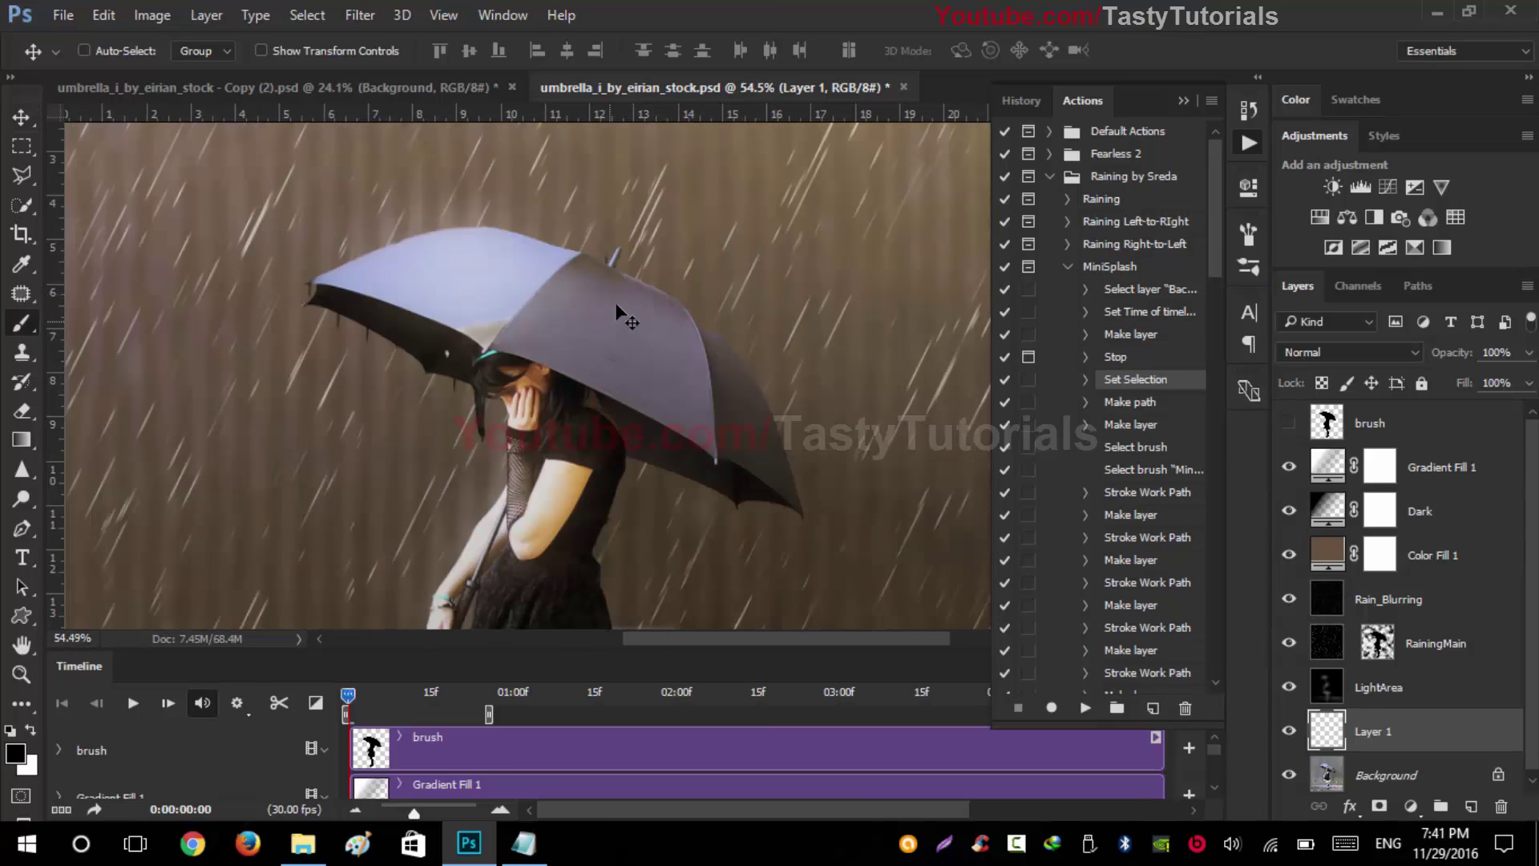
click(31, 730)
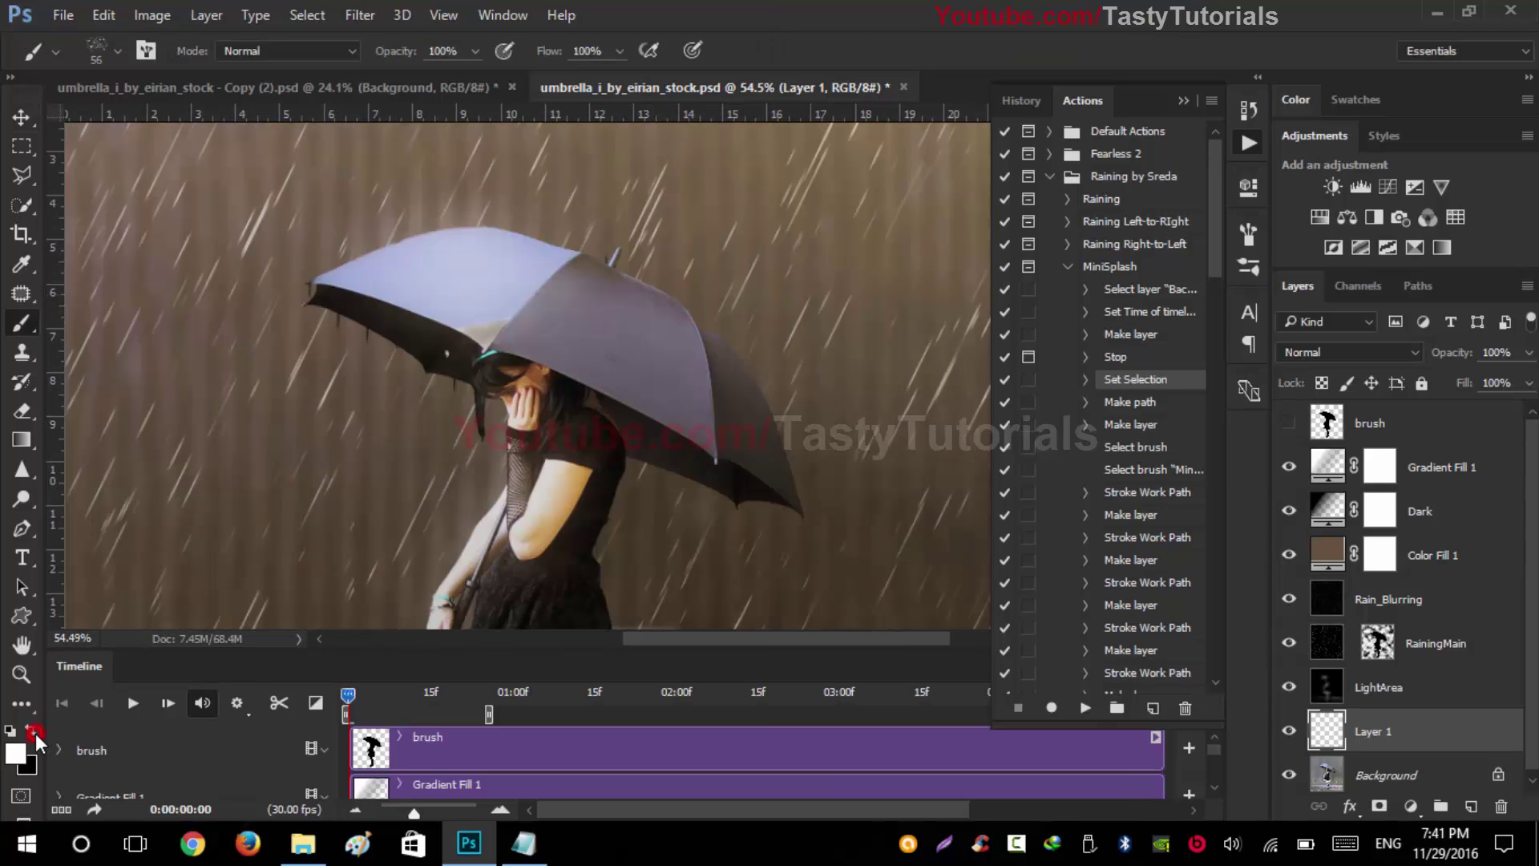
scroll(688, 285, up, 1)
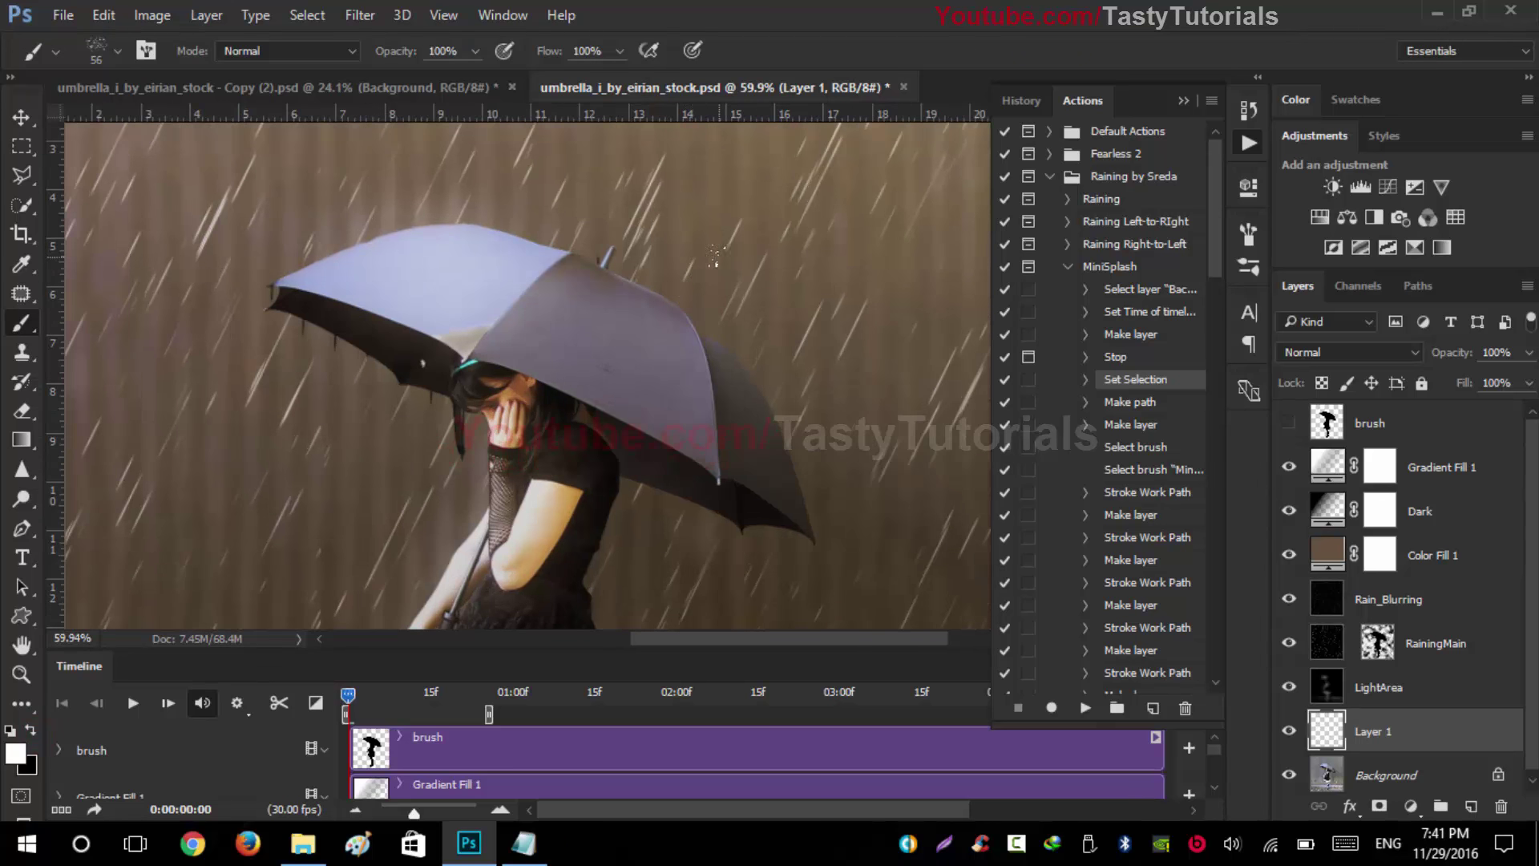
right_click(627, 235)
click(667, 386)
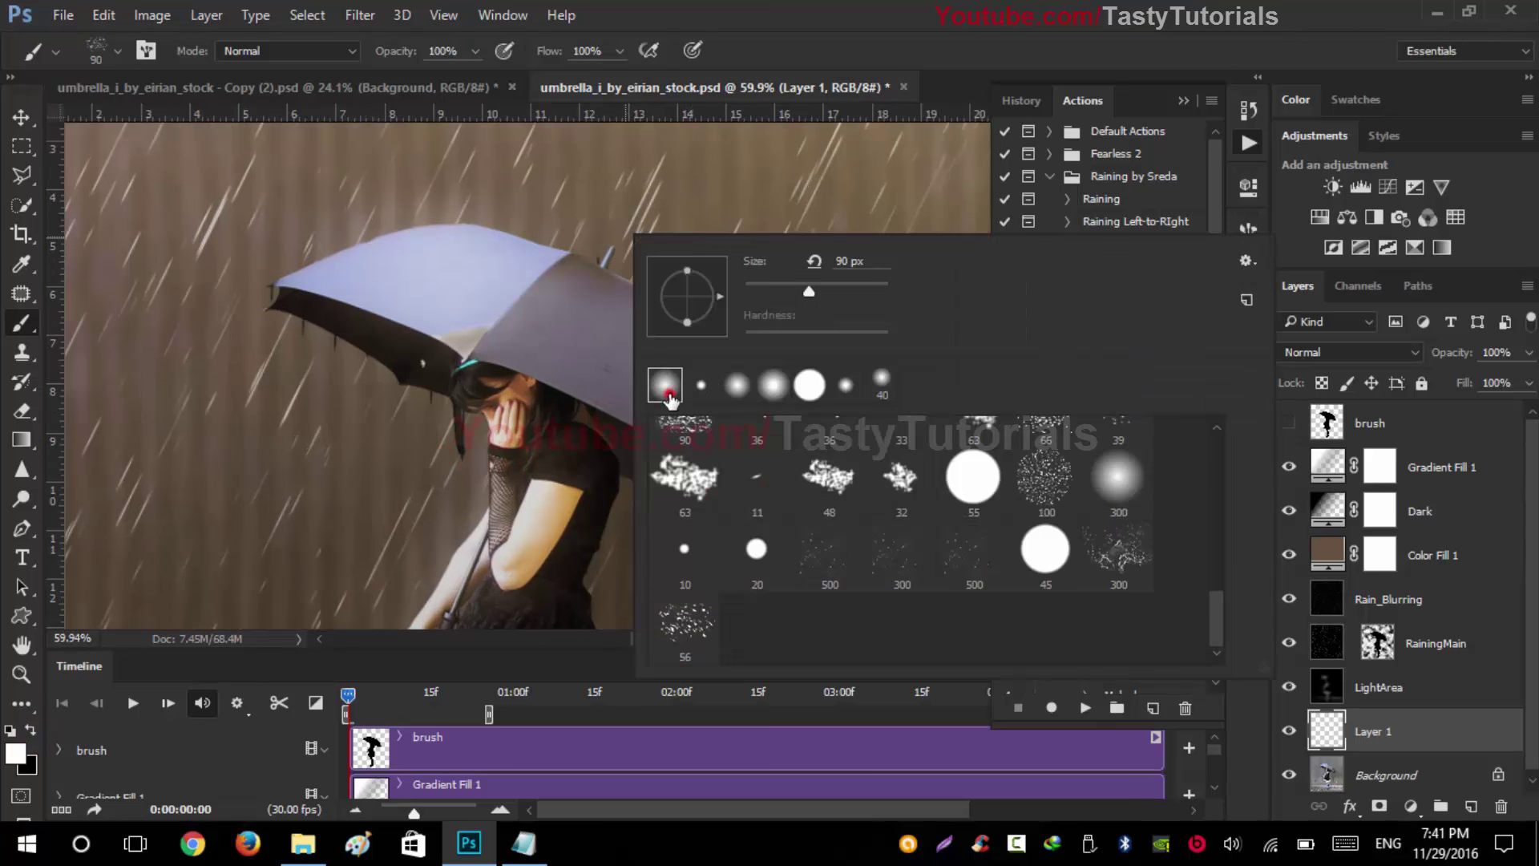
click(822, 3)
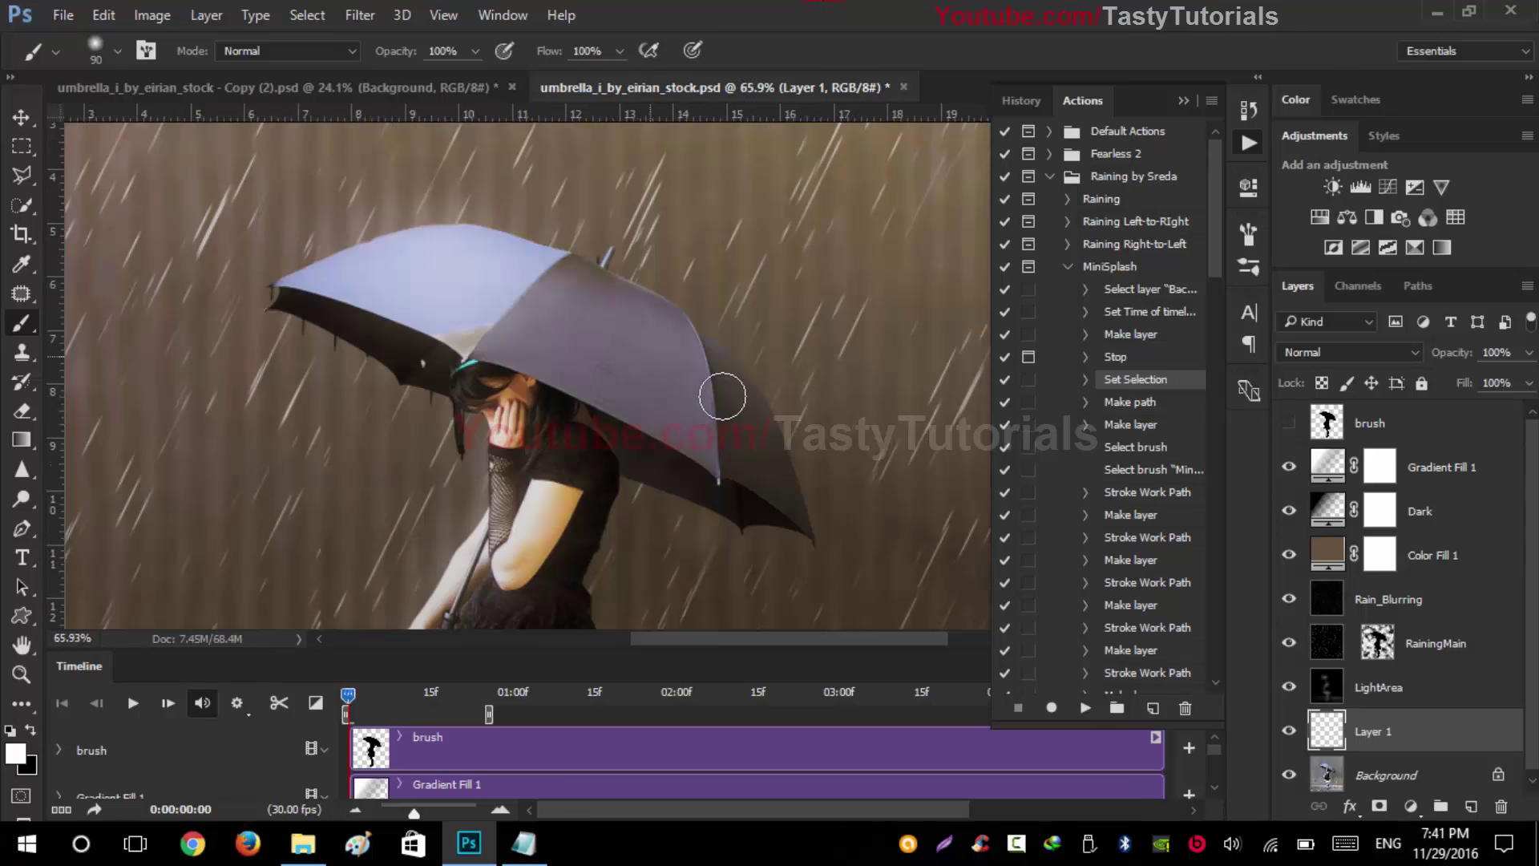
Step: Reduce the soft round brush to 20 px for painting fine strokes on the umbrella
scroll(715, 387, up, 4)
key(bracketleft)
key(bracketleft)
key(bracketleft)
key(bracketleft)
key(bracketleft)
key(bracketleft)
key(bracketleft)
key(bracketleft)
key(bracketleft)
scroll(666, 305, up, 3)
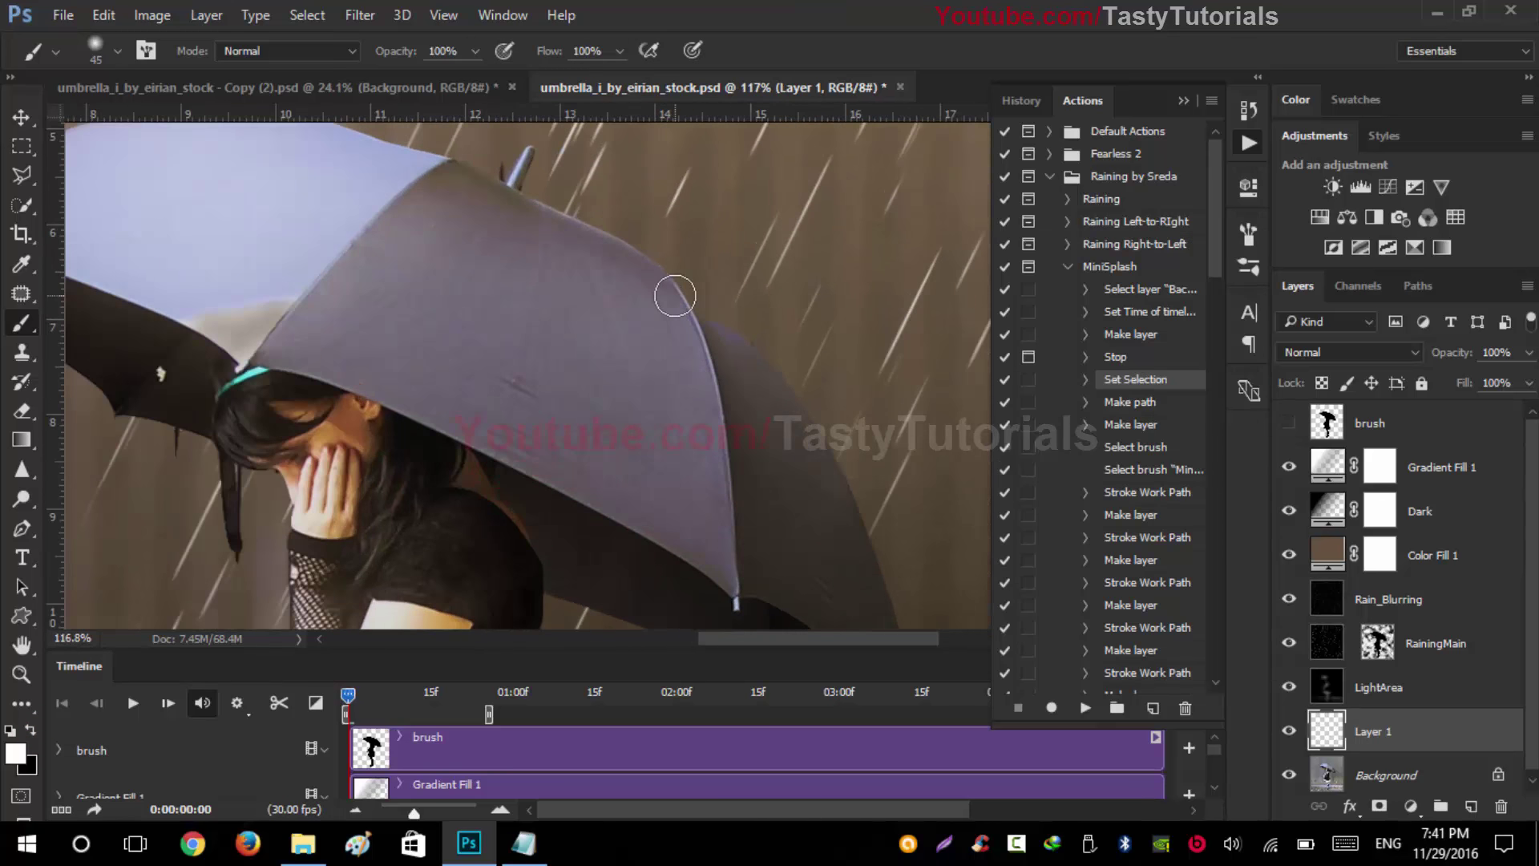
key(bracketleft)
mouse_move(613, 248)
mouse_down()
mouse_move(600, 243)
mouse_move(659, 293)
mouse_up()
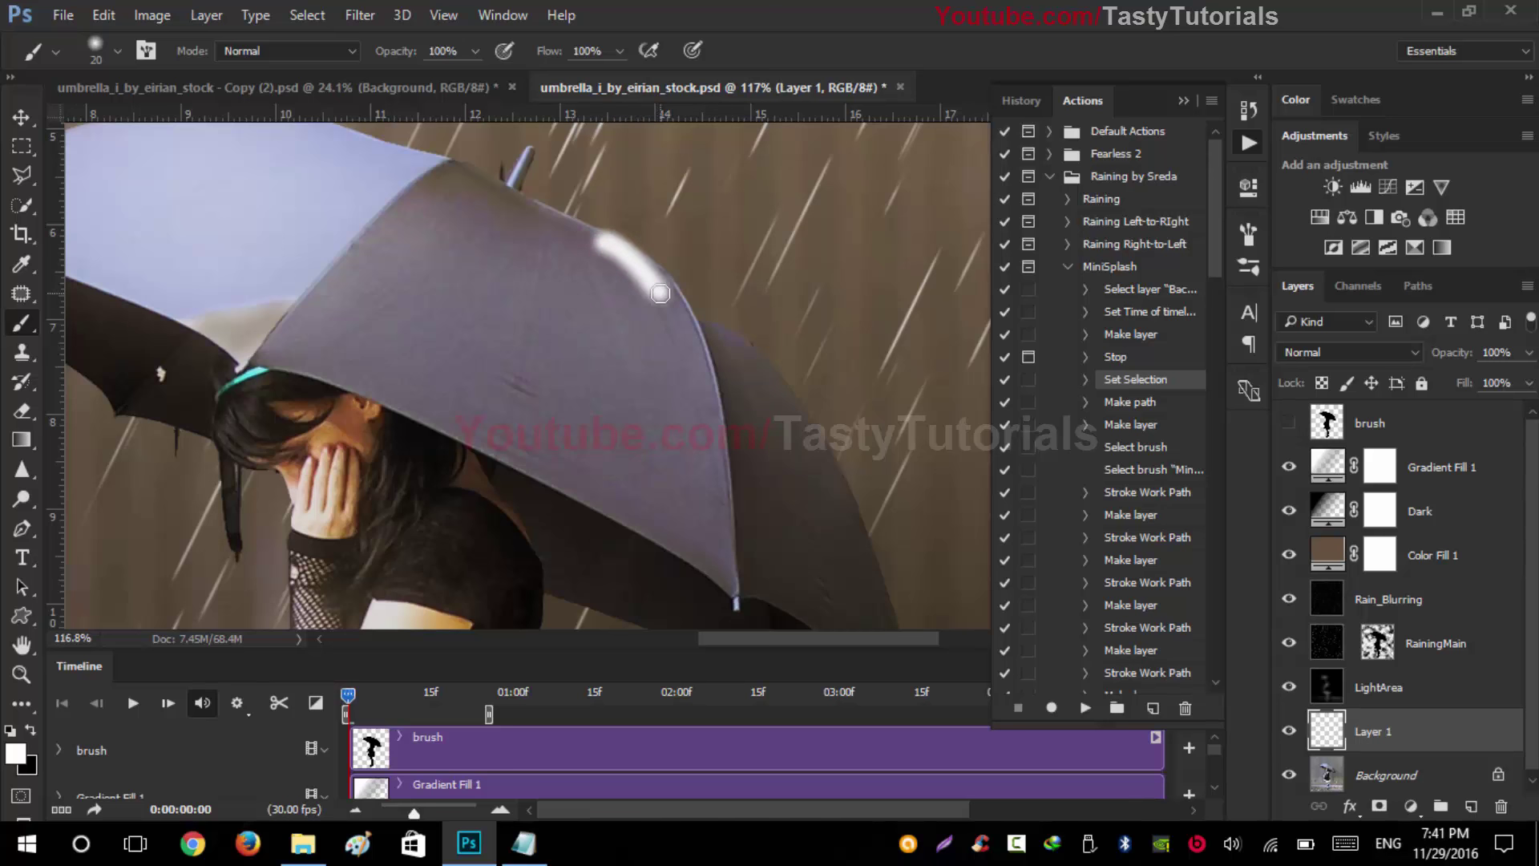
key(ctrl+alt+z)
key(ctrl+alt+z)
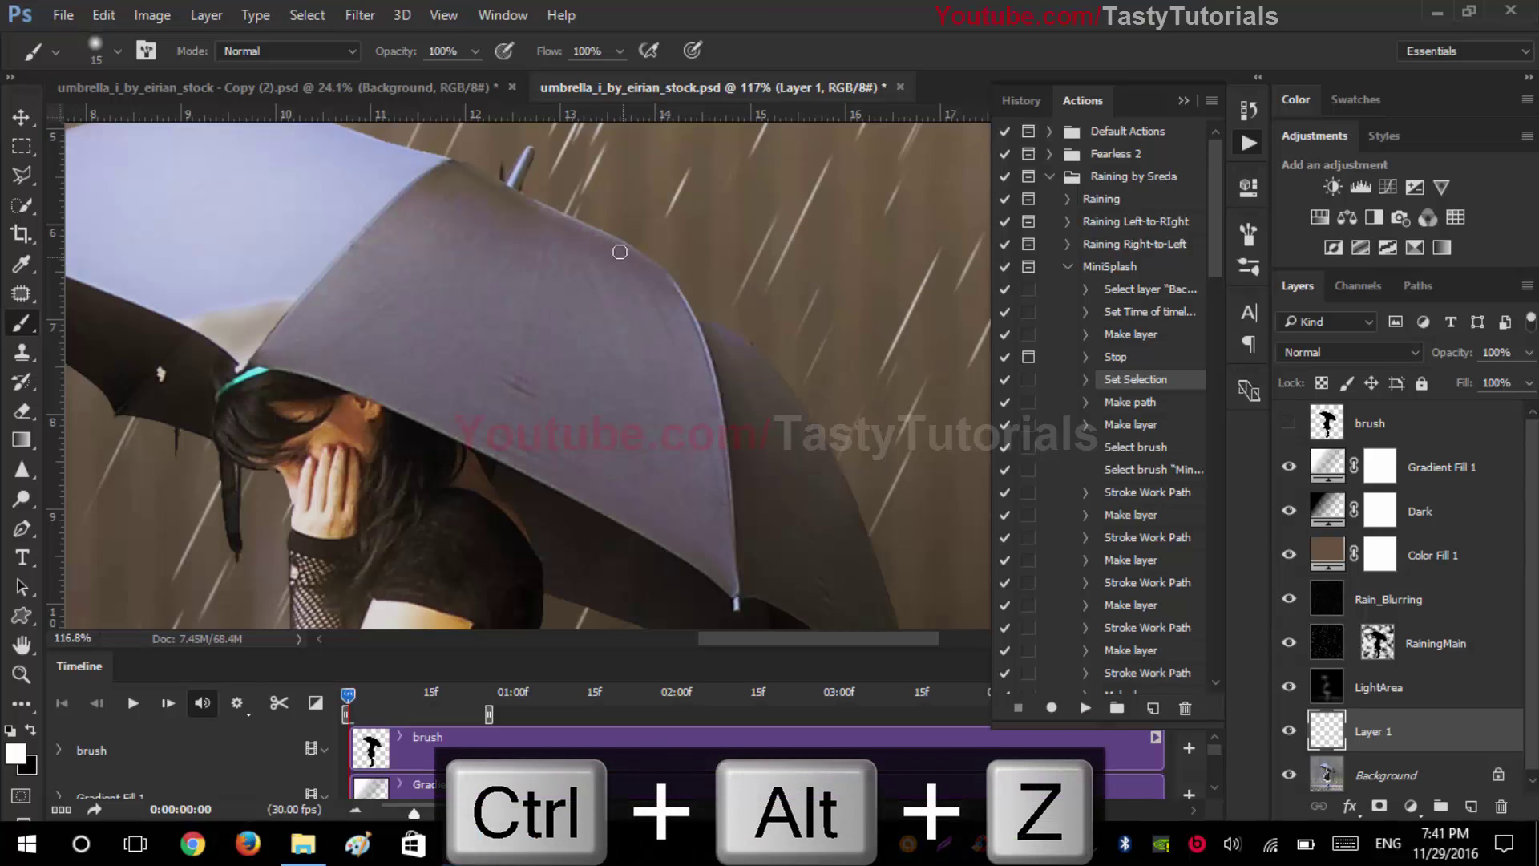
Step: Paint thin white strokes on Layer 1 along the umbrella's outer edges and ribs, plus a few short strokes inside its dark panels
mouse_move(603, 238)
mouse_down()
mouse_move(665, 284)
mouse_move(701, 347)
mouse_move(733, 609)
mouse_up()
drag(700, 491, 621, 490)
mouse_move(628, 333)
mouse_down()
mouse_move(729, 433)
mouse_move(783, 542)
mouse_up()
drag(768, 540, 624, 269)
drag(636, 269, 695, 448)
drag(563, 268, 658, 425)
drag(559, 316, 655, 474)
mouse_move(419, 210)
mouse_down()
mouse_move(227, 402)
mouse_move(275, 323)
mouse_move(211, 410)
mouse_up()
drag(198, 283, 425, 359)
mouse_move(83, 335)
mouse_down()
mouse_move(303, 243)
mouse_move(627, 282)
mouse_up()
drag(532, 247, 345, 208)
drag(461, 245, 616, 322)
drag(624, 336, 483, 325)
drag(477, 324, 521, 328)
drag(459, 335, 411, 523)
drag(189, 436, 296, 474)
drag(398, 526, 225, 363)
drag(295, 393, 403, 455)
drag(385, 281, 350, 330)
drag(482, 306, 508, 451)
mouse_move(545, 395)
mouse_down()
mouse_move(568, 528)
mouse_move(636, 606)
mouse_up()
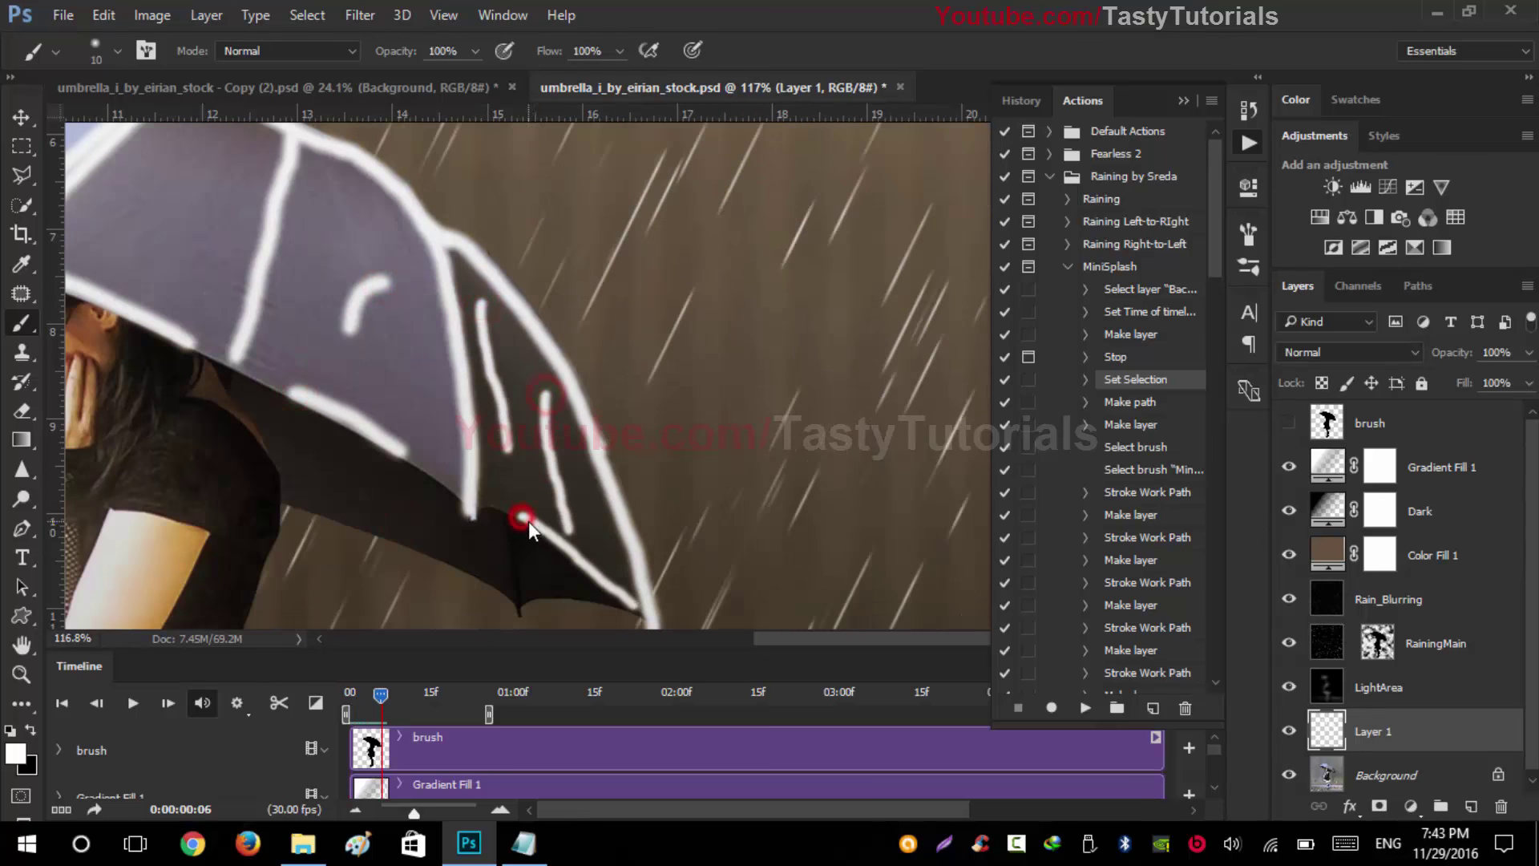
key(ctrl+z)
drag(522, 516, 627, 594)
scroll(358, 337, up, 9)
drag(484, 385, 531, 303)
scroll(529, 313, down, 13)
drag(200, 304, 377, 380)
drag(387, 316, 309, 229)
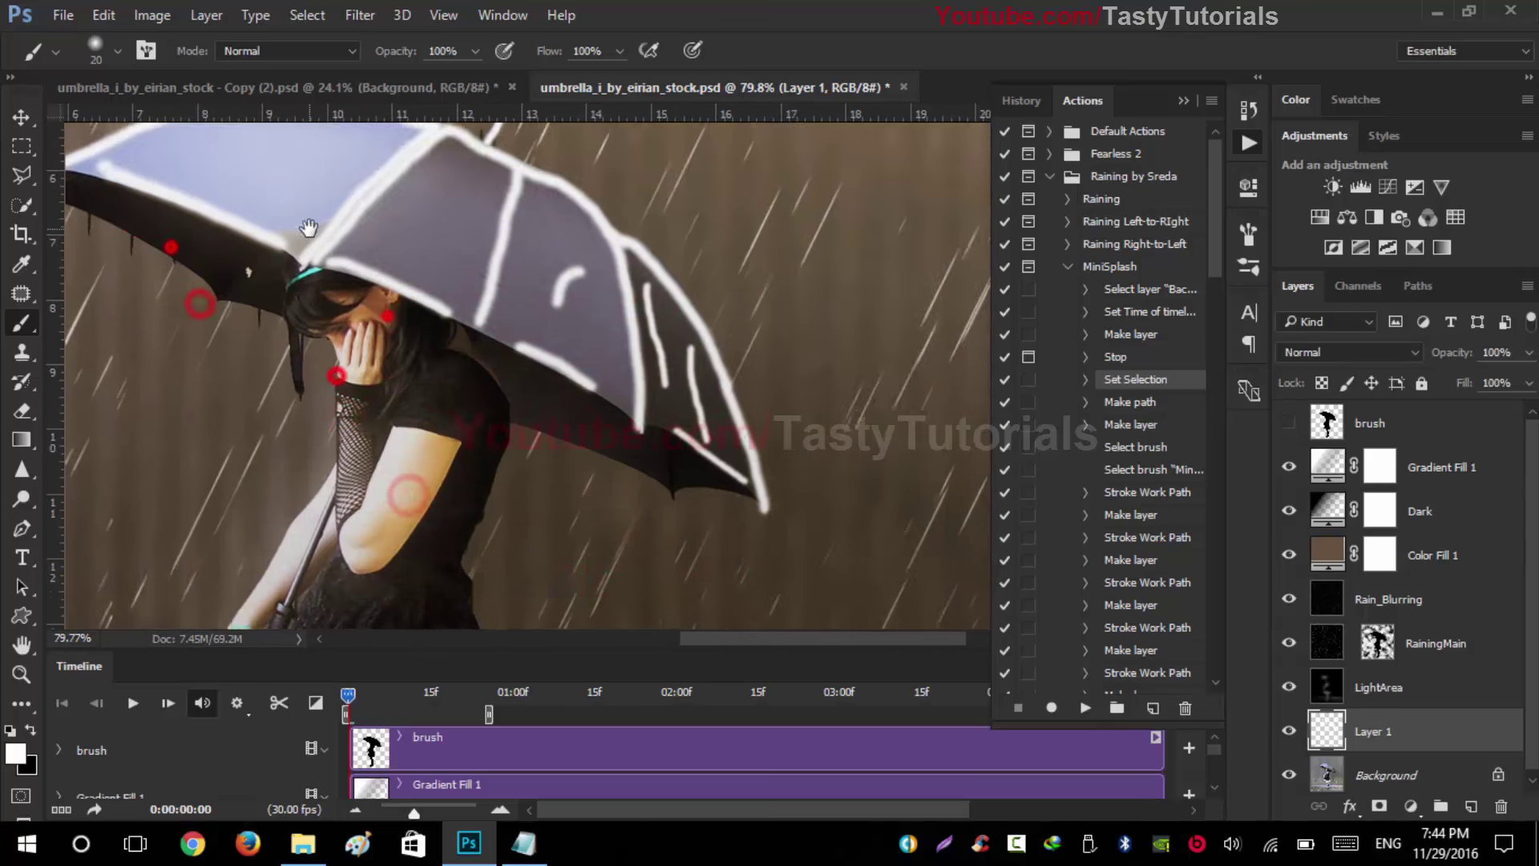
Step: Paint short white strokes behind the heel of the girl's shoe on Layer 1
drag(416, 450, 333, 203)
scroll(392, 545, up, 12)
drag(399, 528, 449, 385)
drag(451, 399, 457, 479)
drag(467, 354, 481, 381)
Step: Enlarge the brush to 35 px and paint loose white squiggles over the ground on both sides of the girl's feet
scroll(478, 460, down, 7)
drag(611, 394, 353, 375)
key(bracketright)
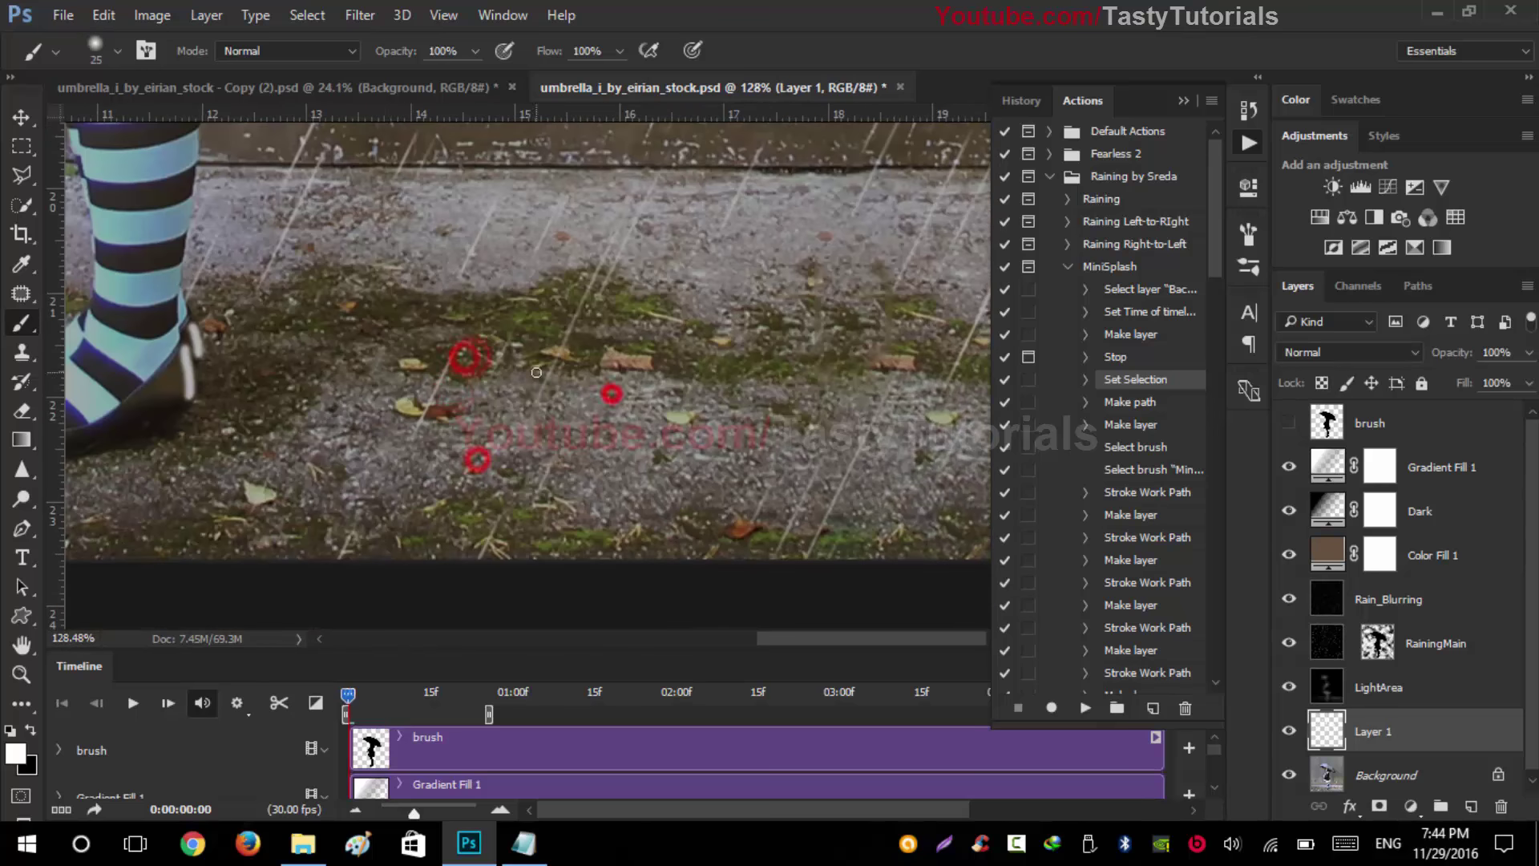
drag(471, 285, 648, 210)
scroll(489, 321, down, 16)
scroll(674, 433, up, 7)
drag(753, 436, 821, 513)
drag(561, 546, 413, 554)
drag(425, 530, 893, 463)
drag(647, 371, 646, 424)
drag(587, 365, 515, 353)
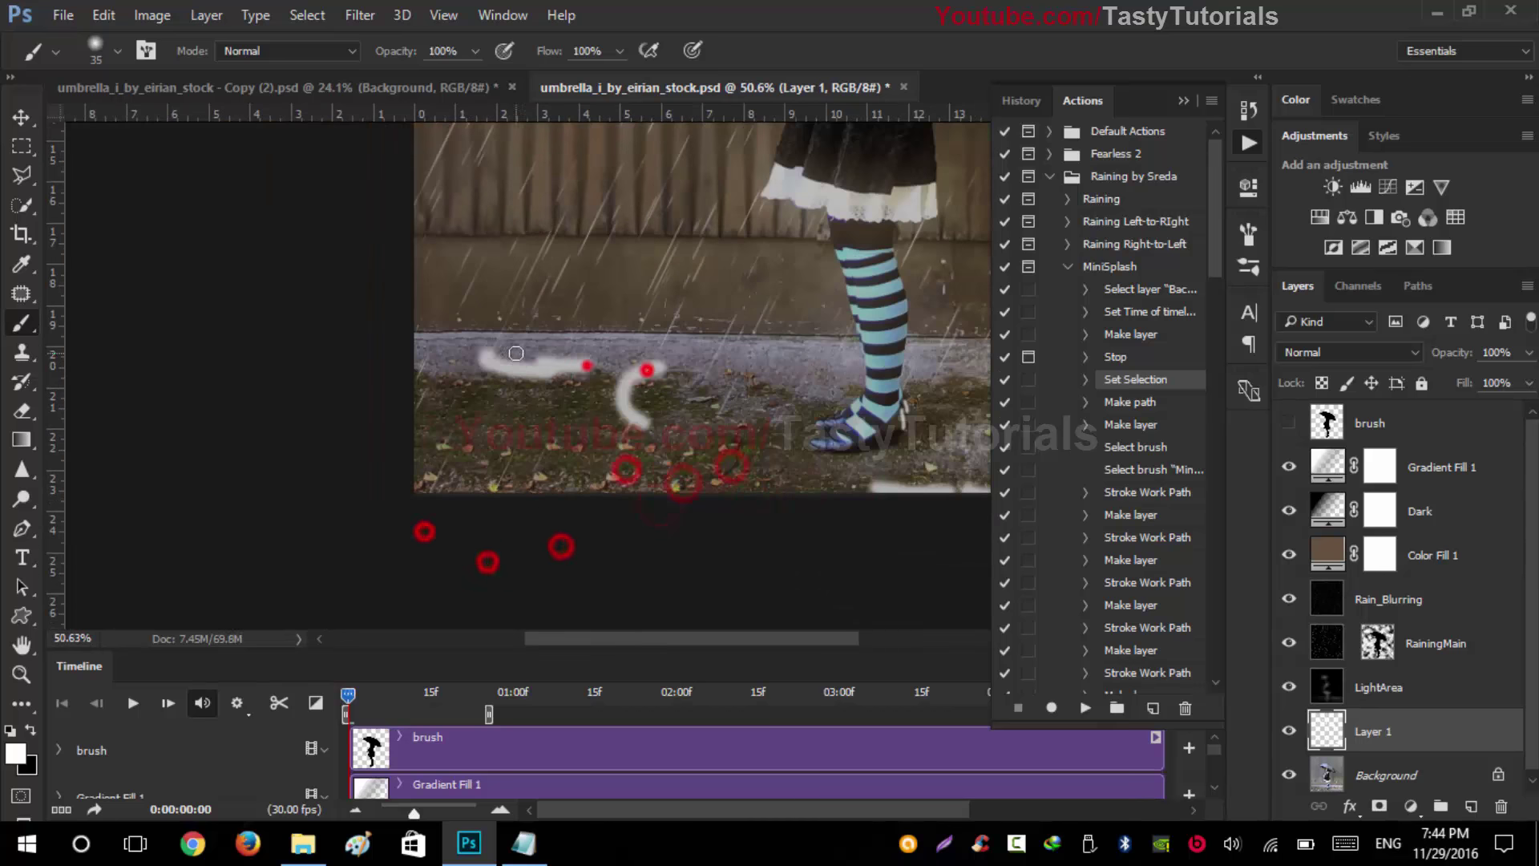
drag(668, 358, 595, 357)
drag(543, 401, 532, 490)
drag(719, 481, 619, 471)
mouse_move(491, 430)
mouse_down()
mouse_move(515, 484)
mouse_move(594, 471)
mouse_up()
scroll(515, 481, down, 5)
scroll(592, 534, down, 3)
mouse_move(487, 363)
mouse_down()
mouse_move(538, 545)
mouse_move(546, 489)
mouse_up()
scroll(592, 362, down, 1)
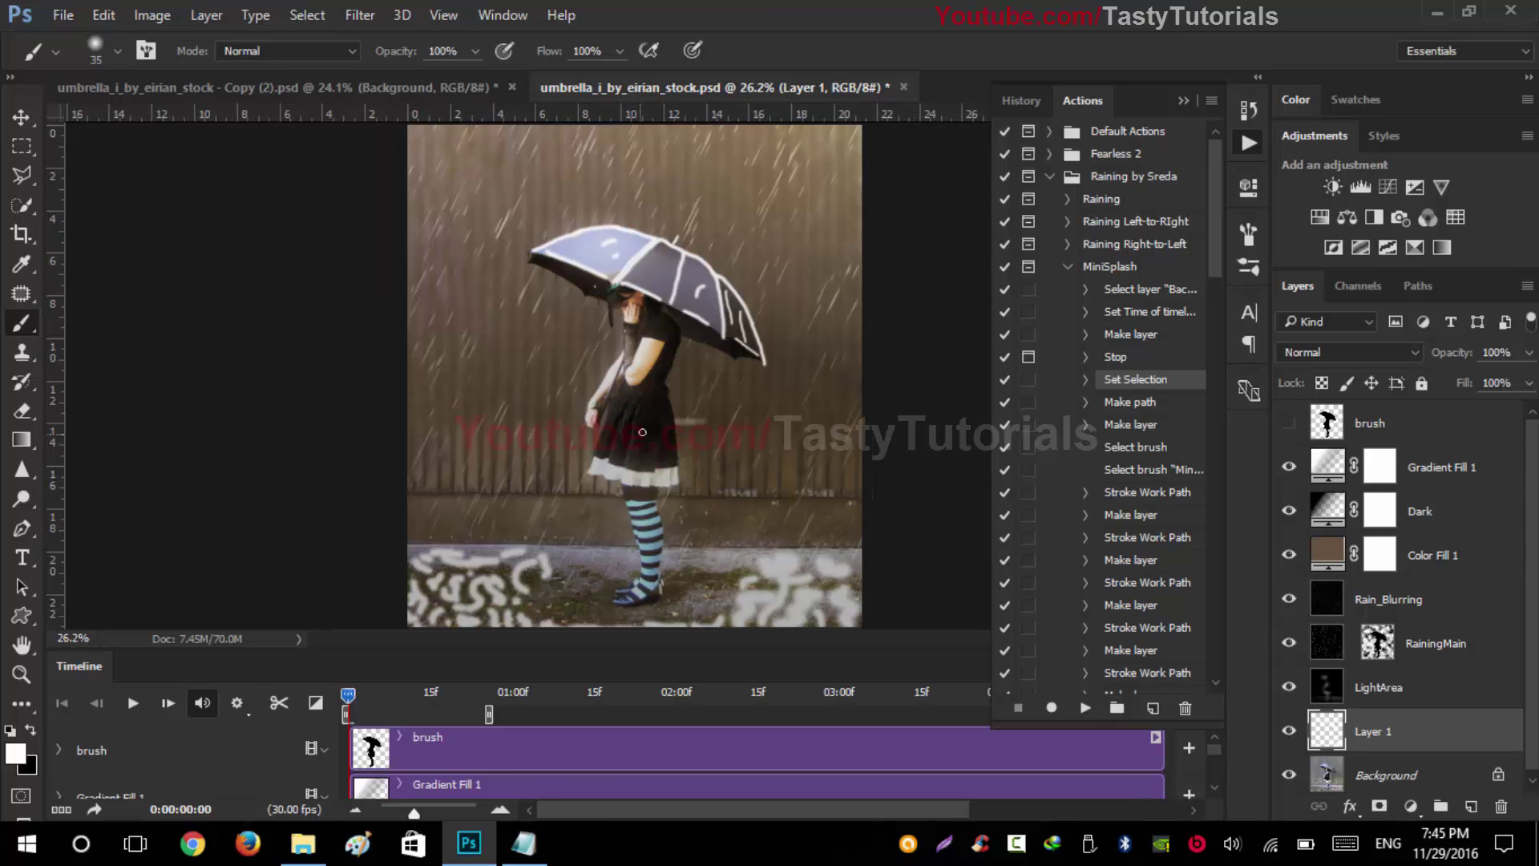
Step: Resume the MiniSplash action to generate splashes from the painted strokes, and check them on the umbrella
click(1086, 707)
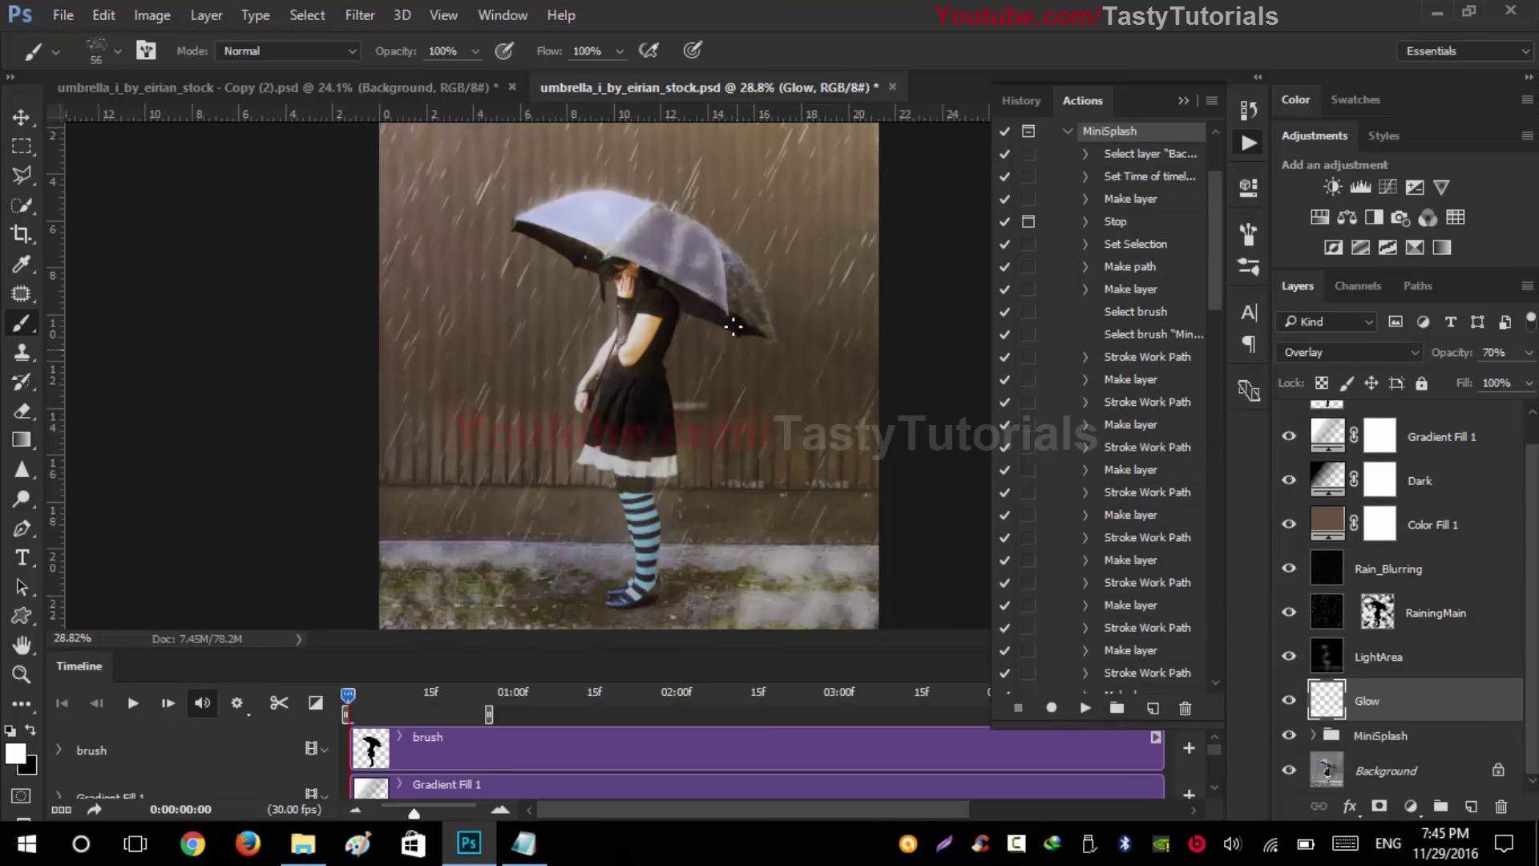
scroll(686, 276, up, 12)
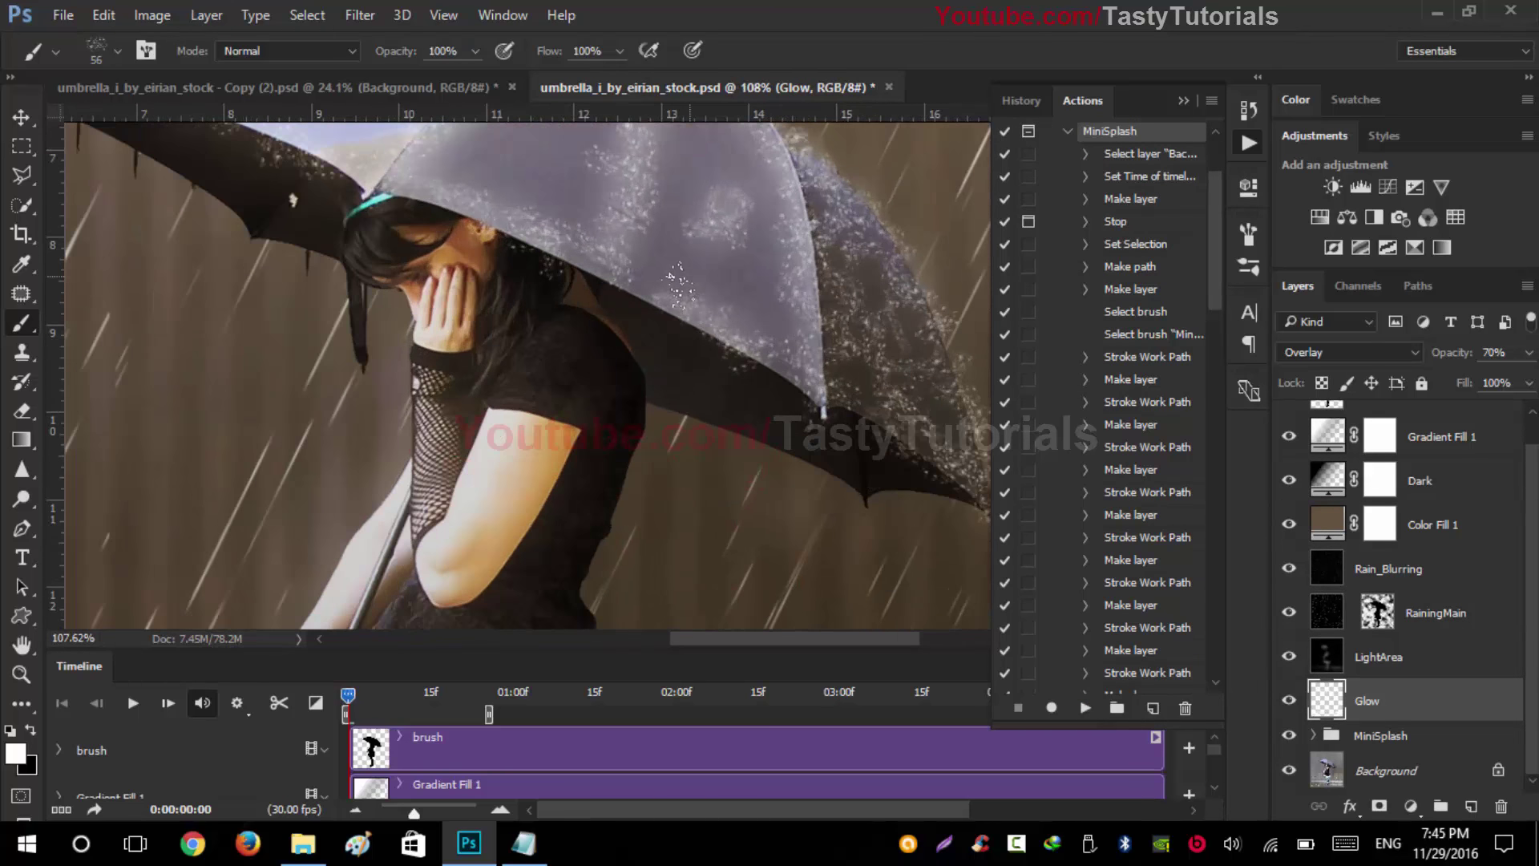
scroll(674, 295, down, 3)
scroll(672, 295, down, 5)
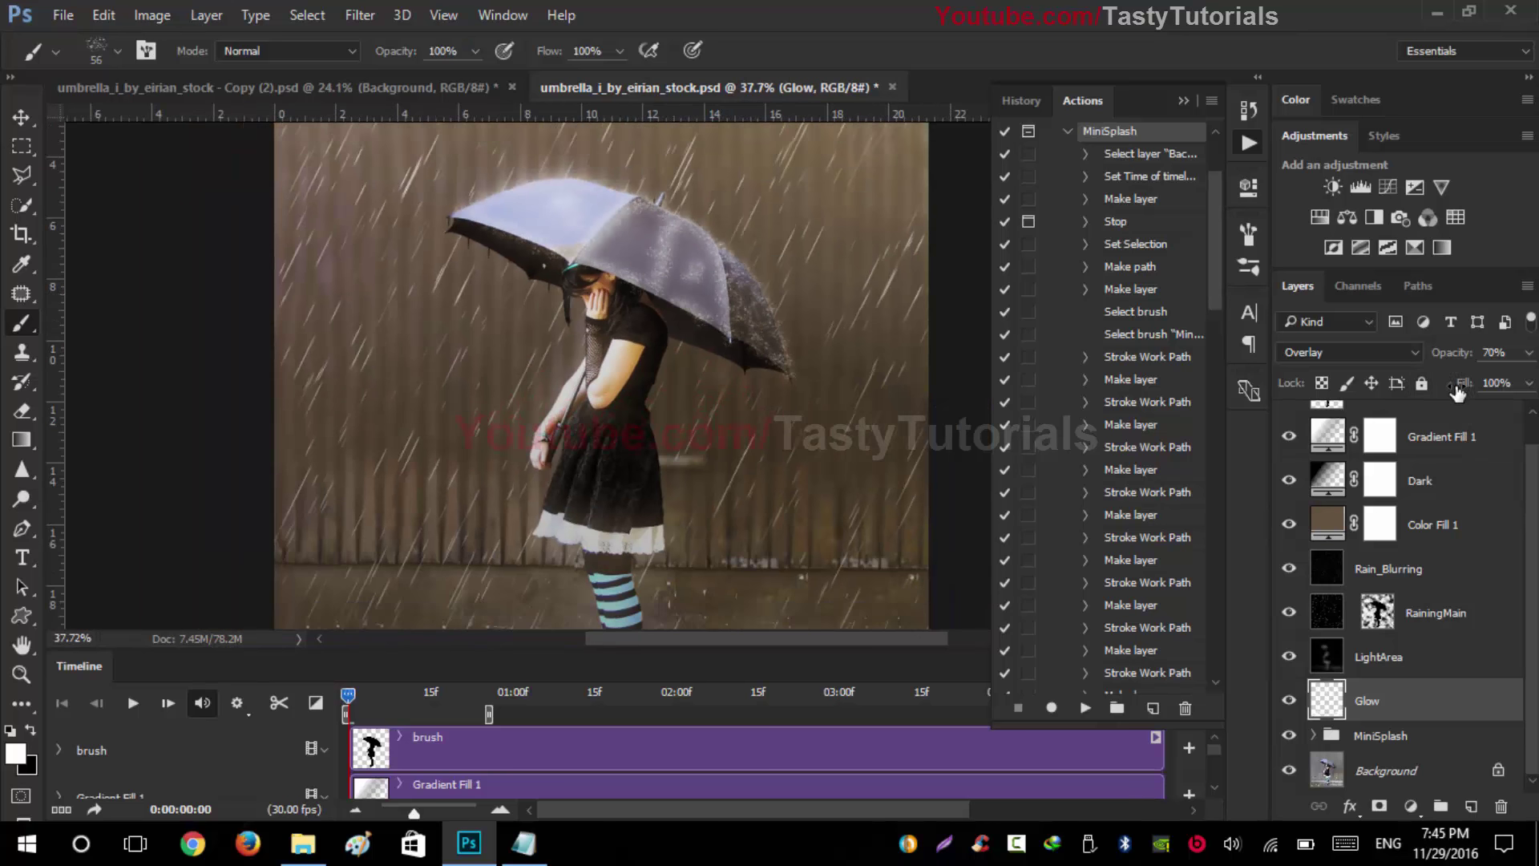
Step: Lower the Glow layer's opacity to 10% and switch to the Move tool
drag(1455, 359, 1395, 370)
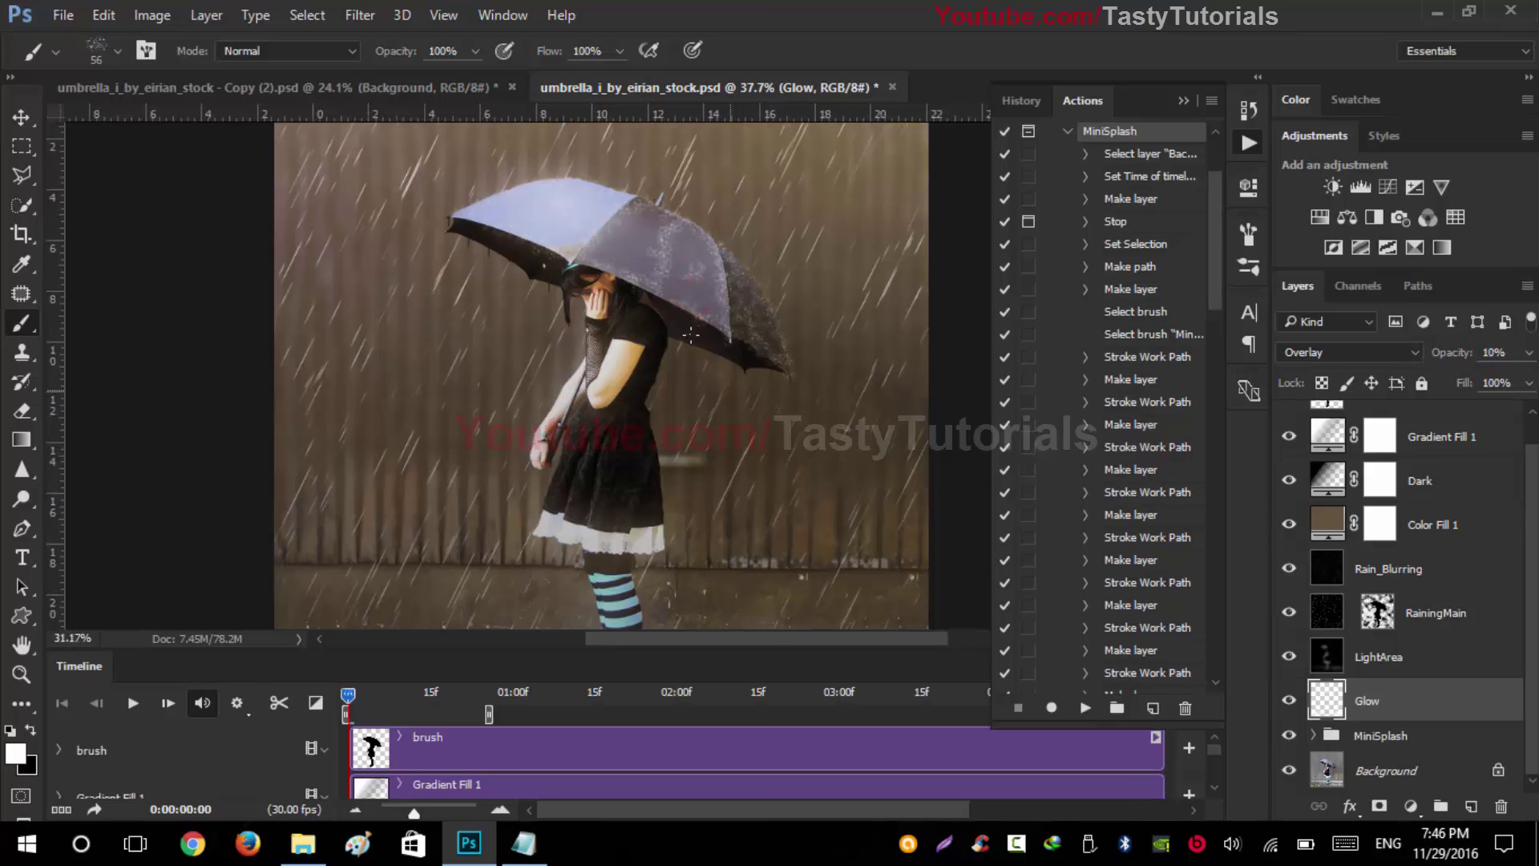
scroll(691, 296, down, 4)
click(22, 118)
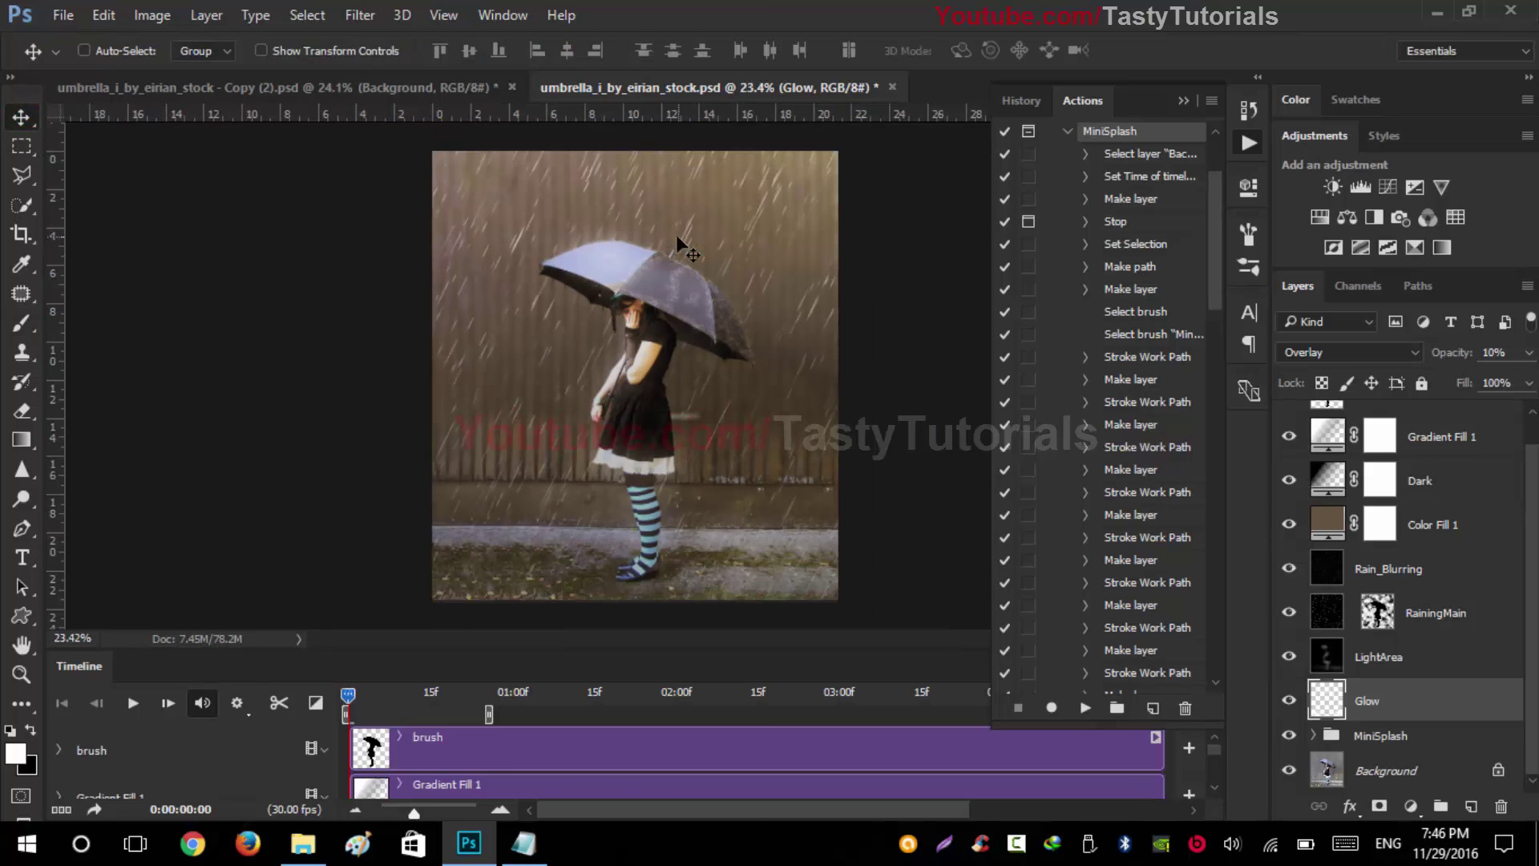
scroll(656, 353, up, 2)
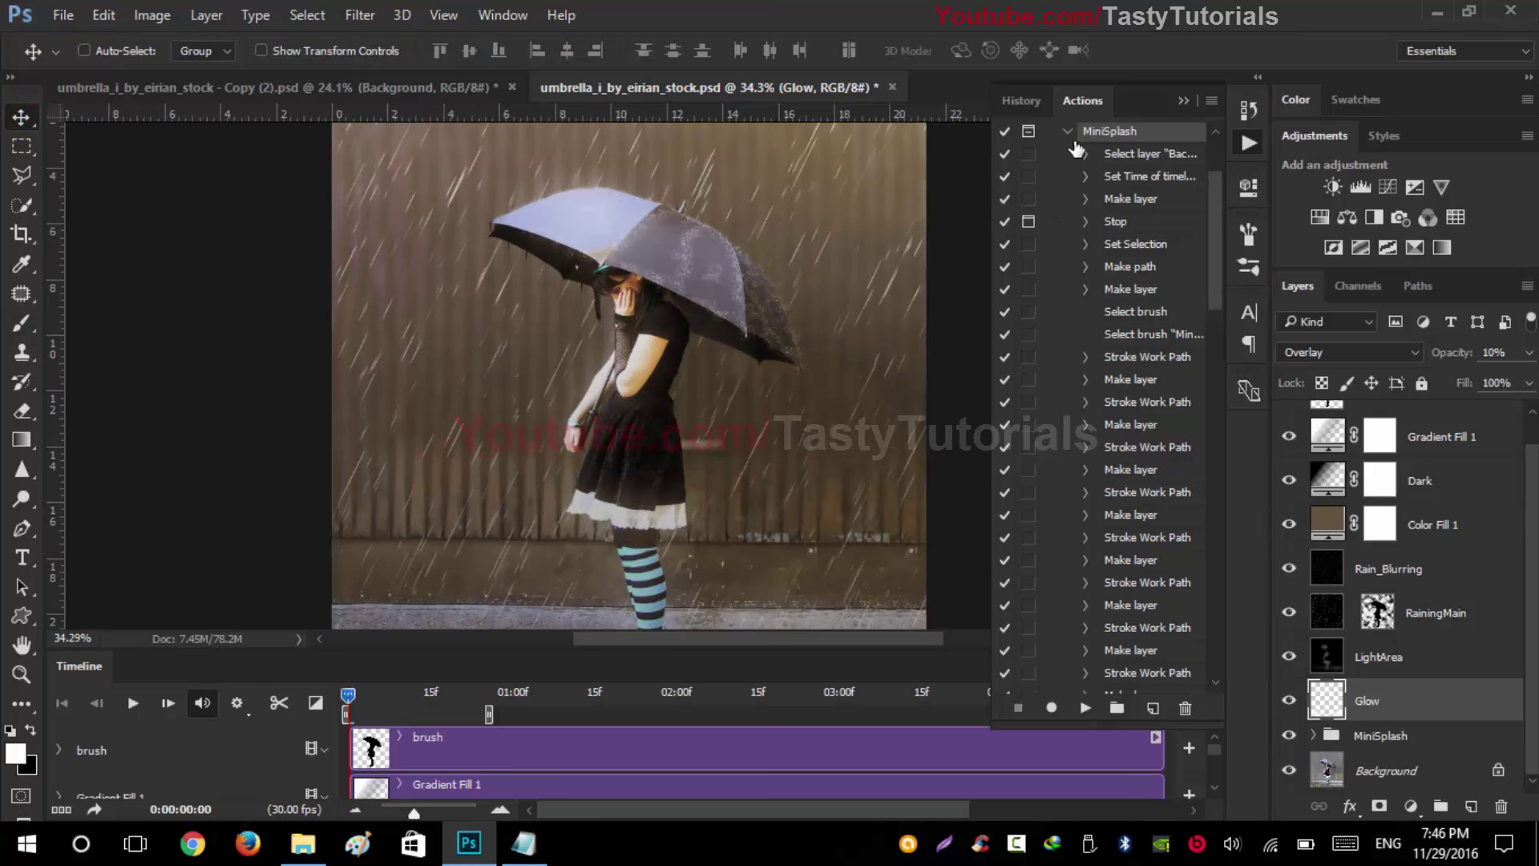
Step: Fold up the MiniSplash action's command list, collapse the Actions panel and fit the whole image in view
scroll(1063, 207, up, 1)
click(1067, 178)
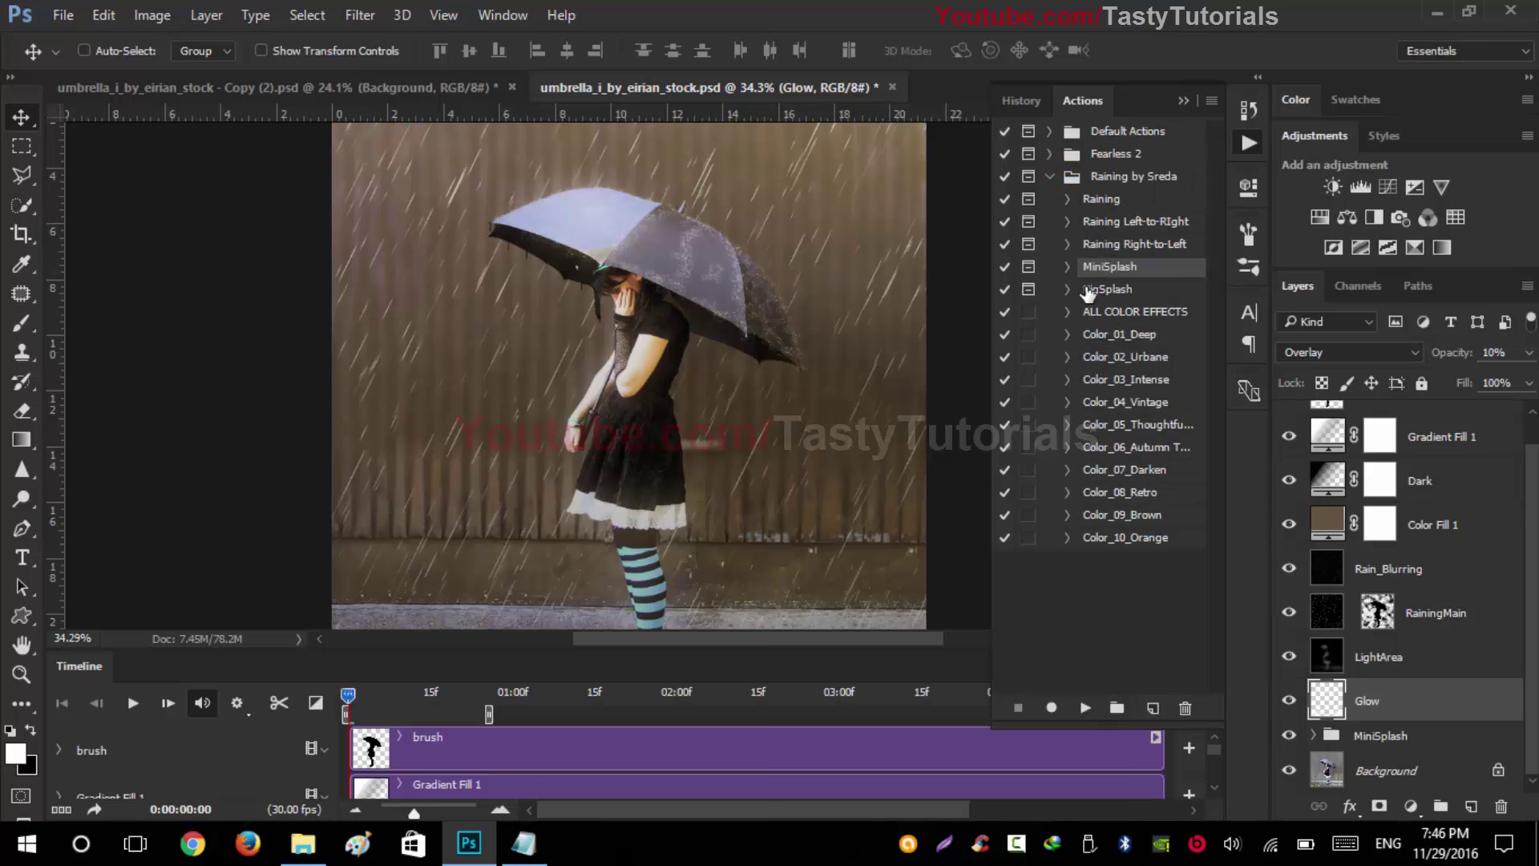
click(1187, 100)
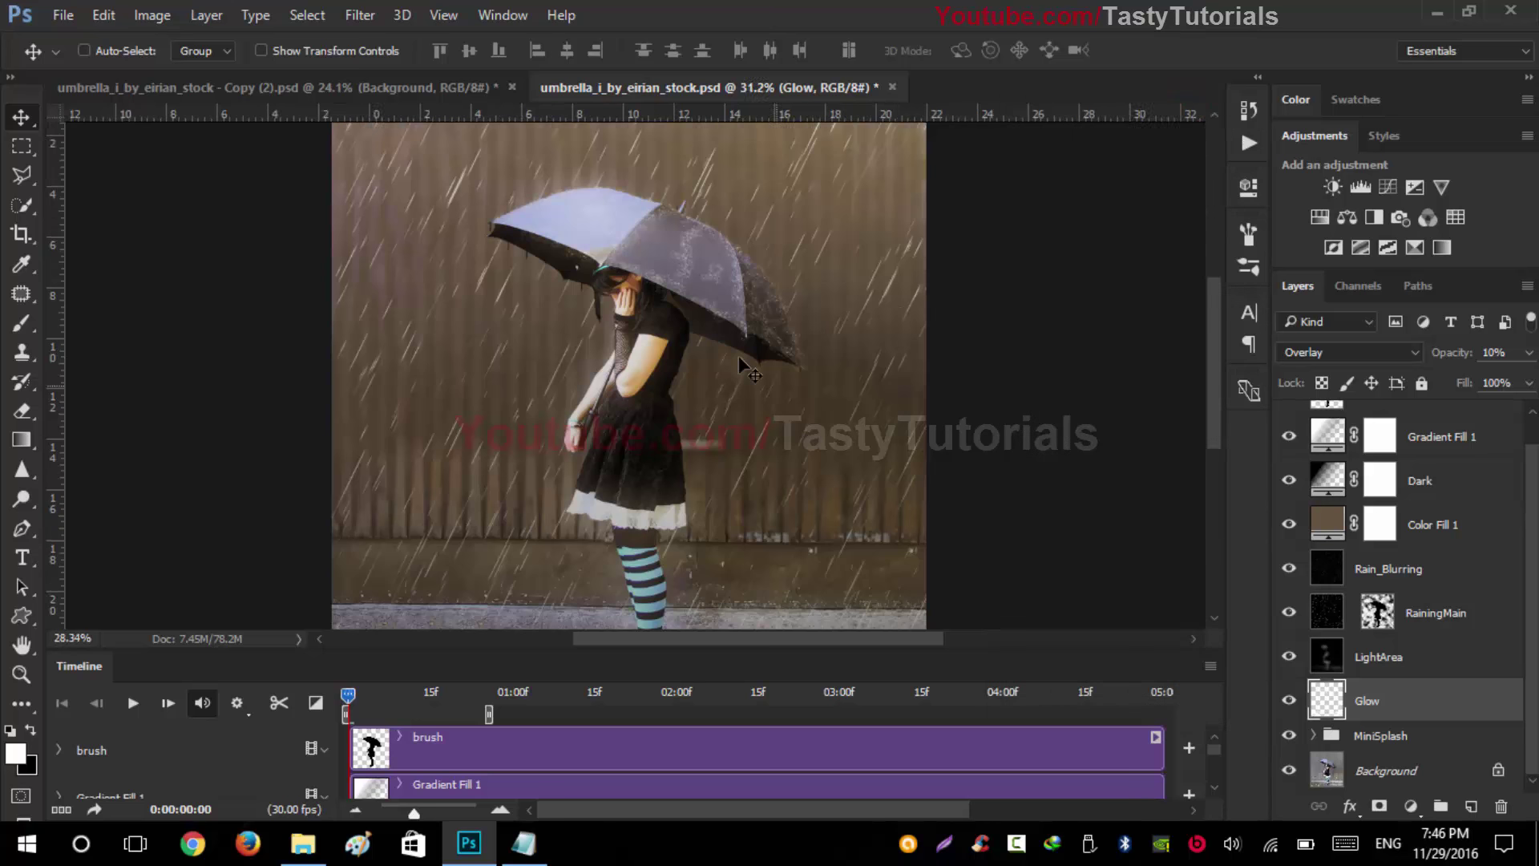
key(ctrl+0)
scroll(739, 354, down, 1)
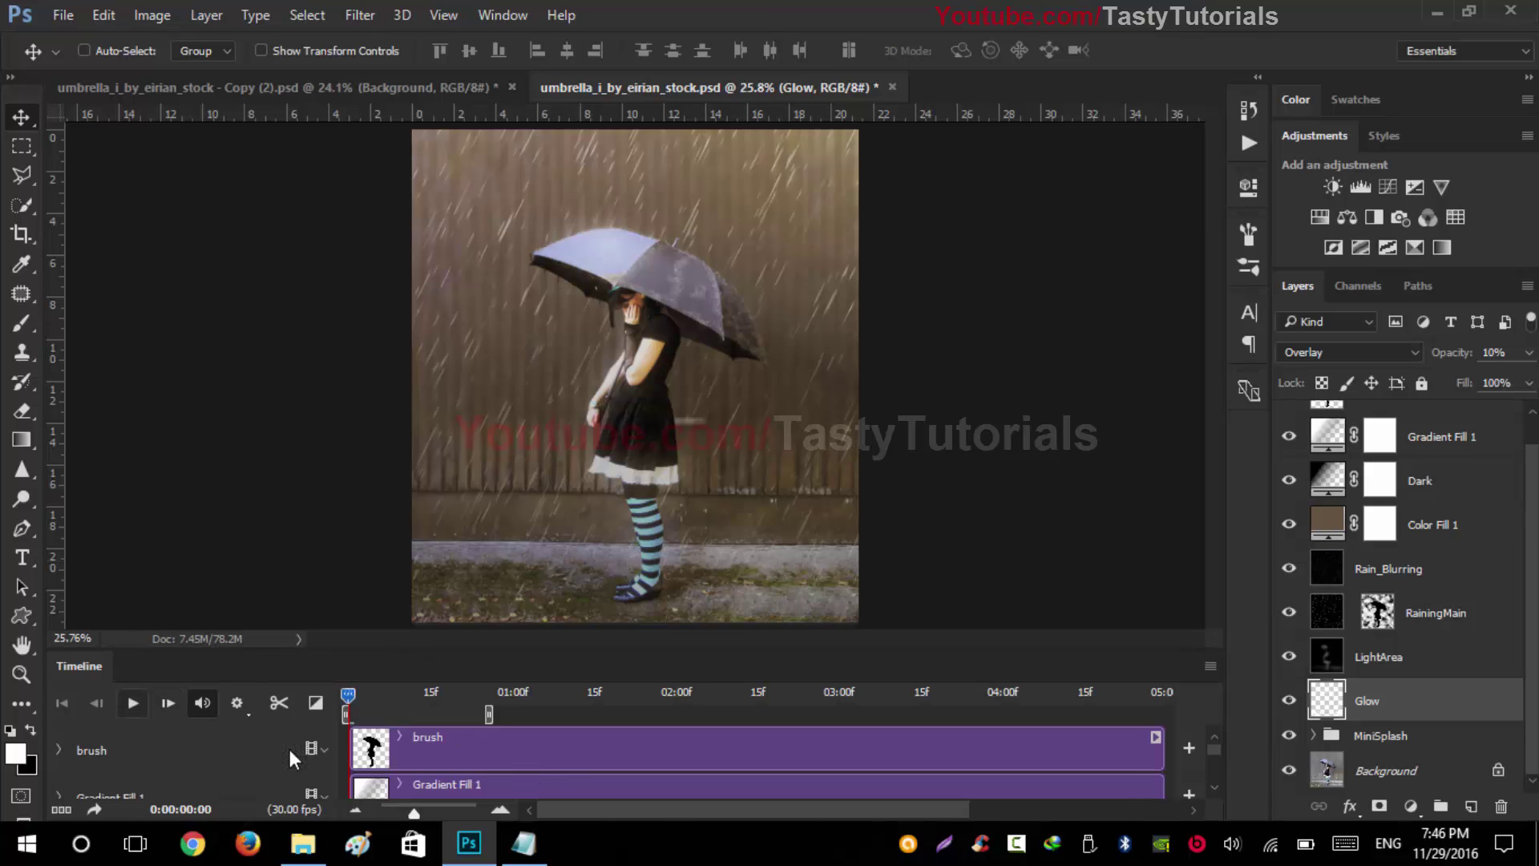
Step: Play the rain animation in the timeline, stop it and return the playhead to the first frame
click(132, 705)
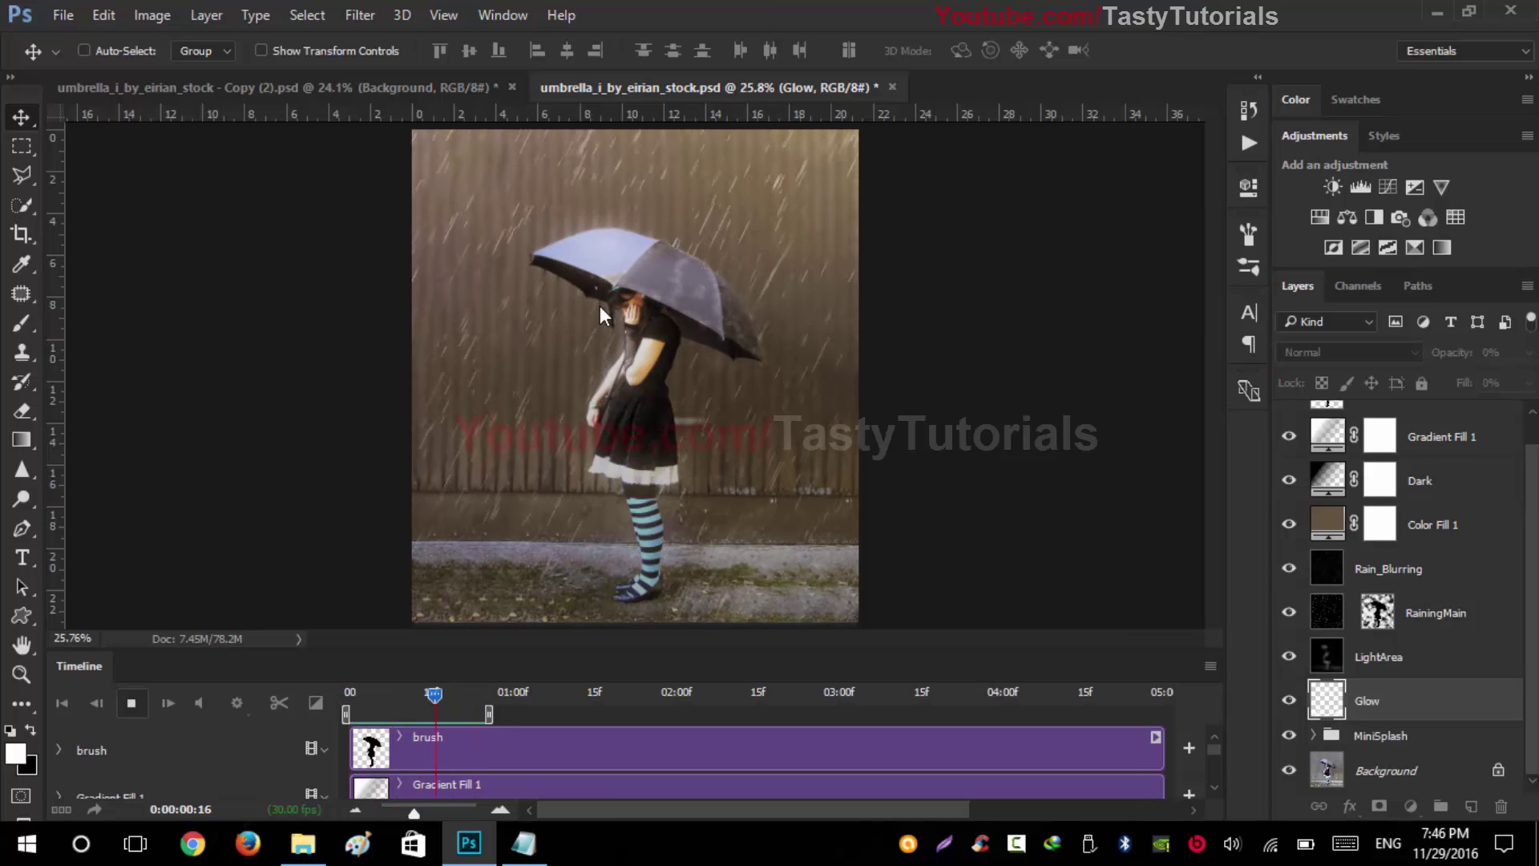
click(130, 703)
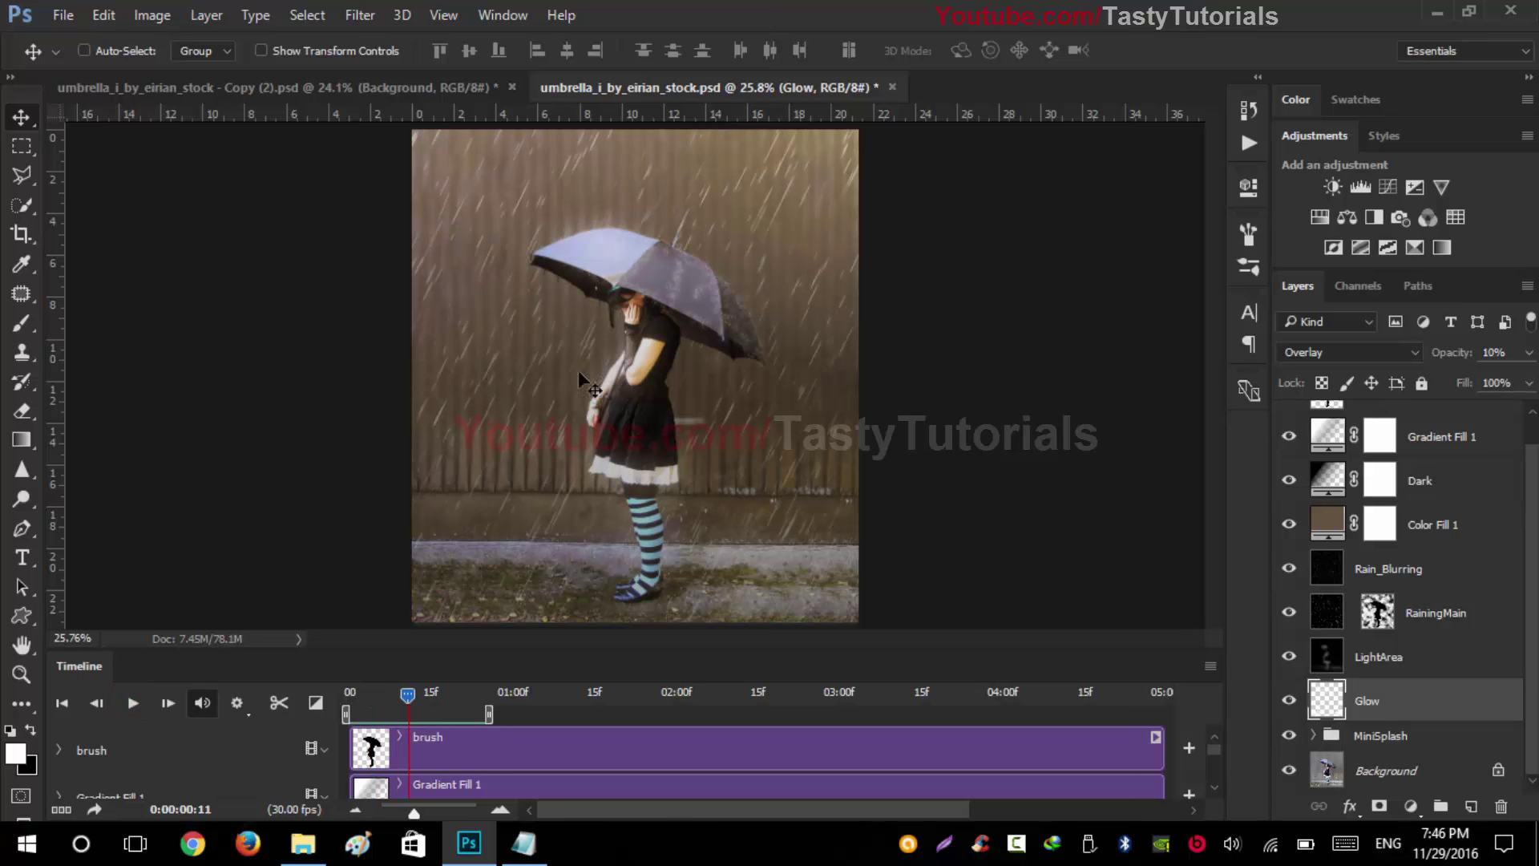
drag(407, 695, 313, 705)
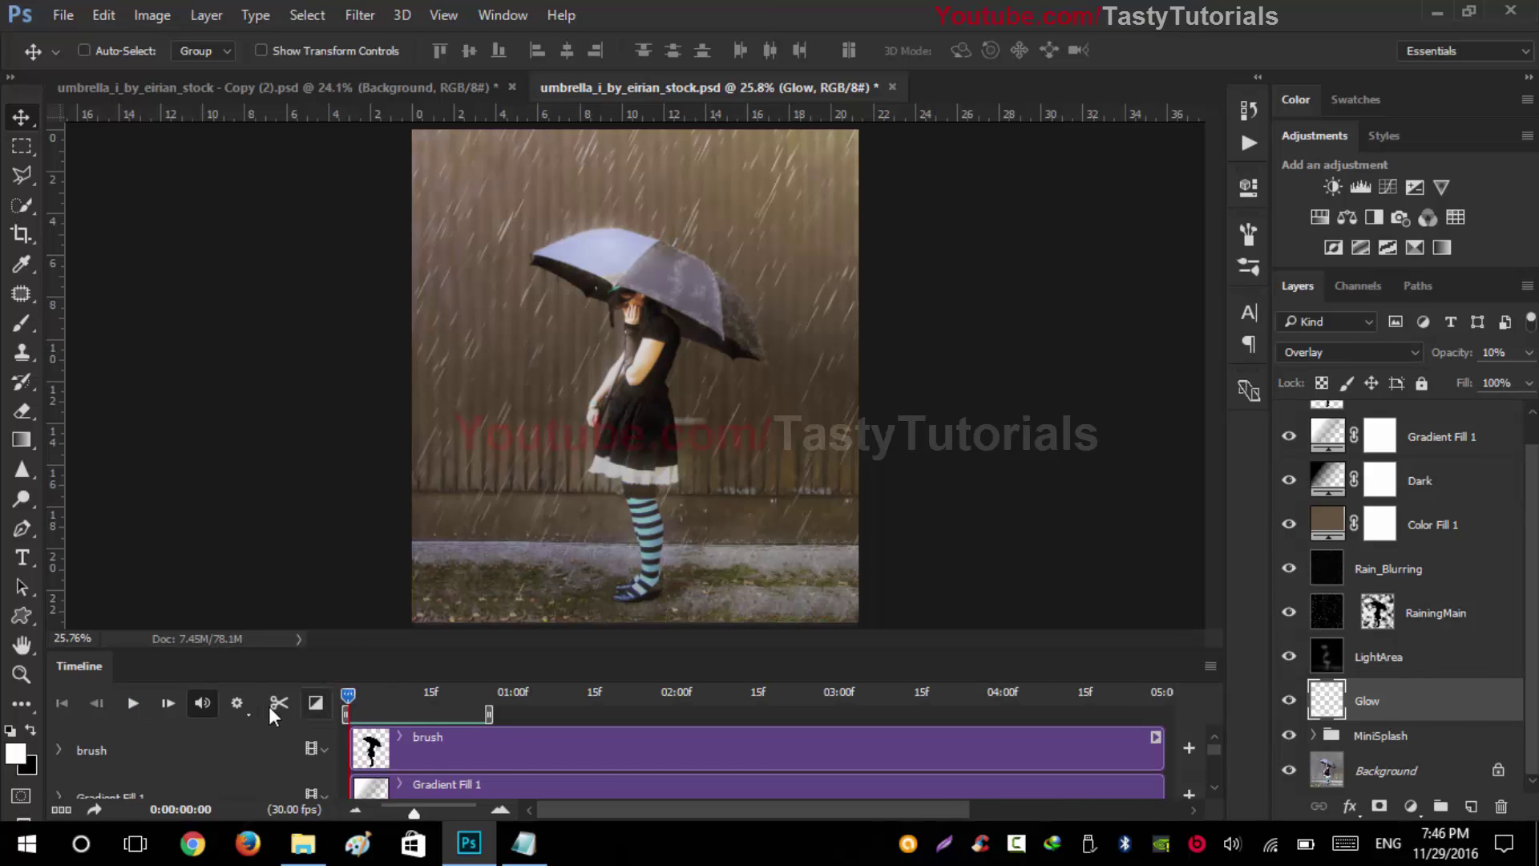
Step: Review the timeline's playback resolution choices and close the playback settings, leaving the resolution at 100%
click(239, 703)
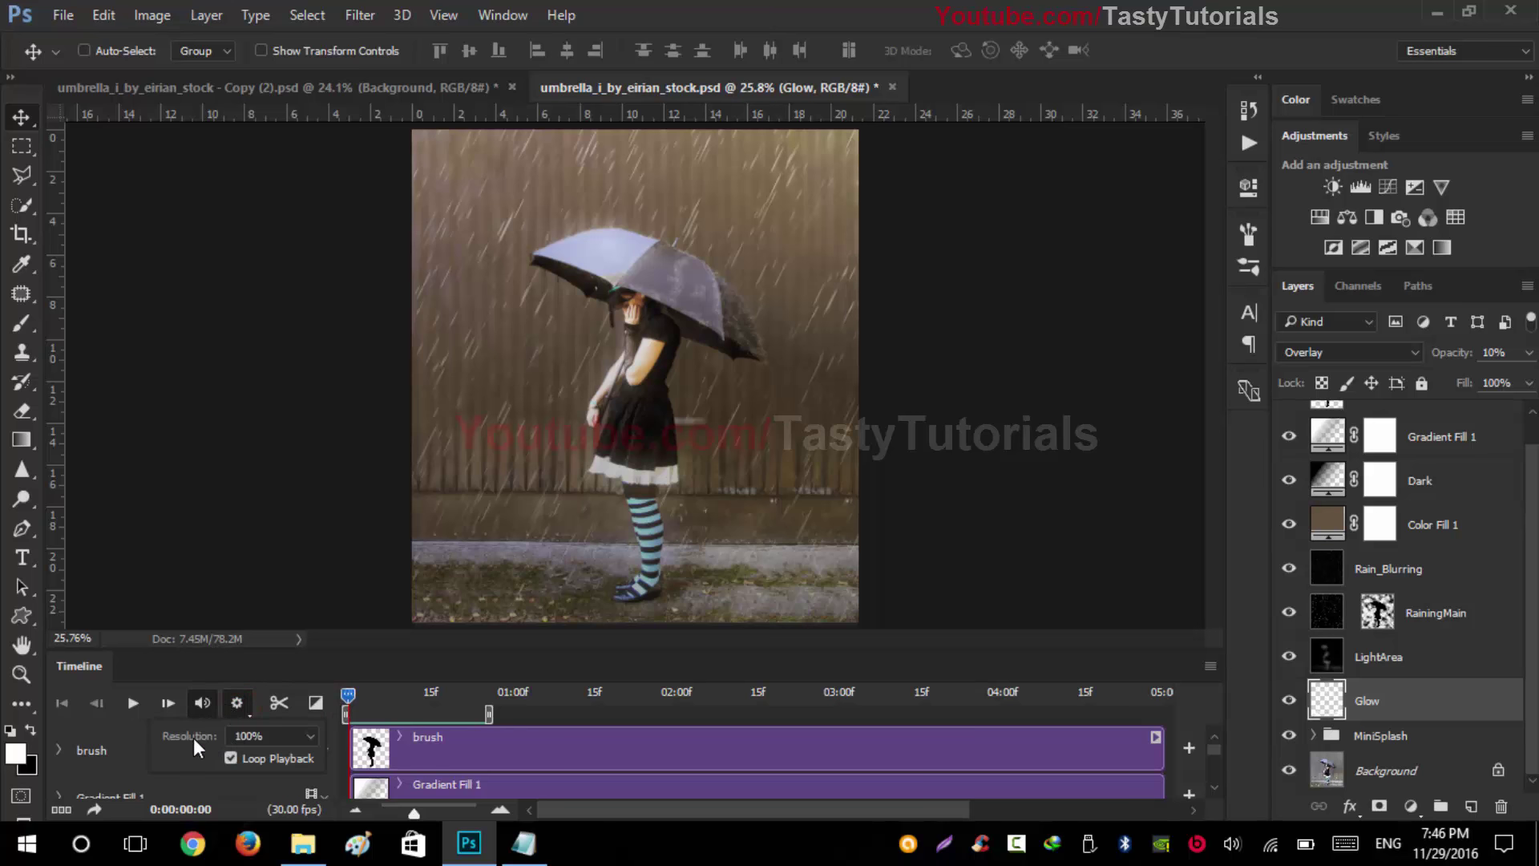
click(252, 735)
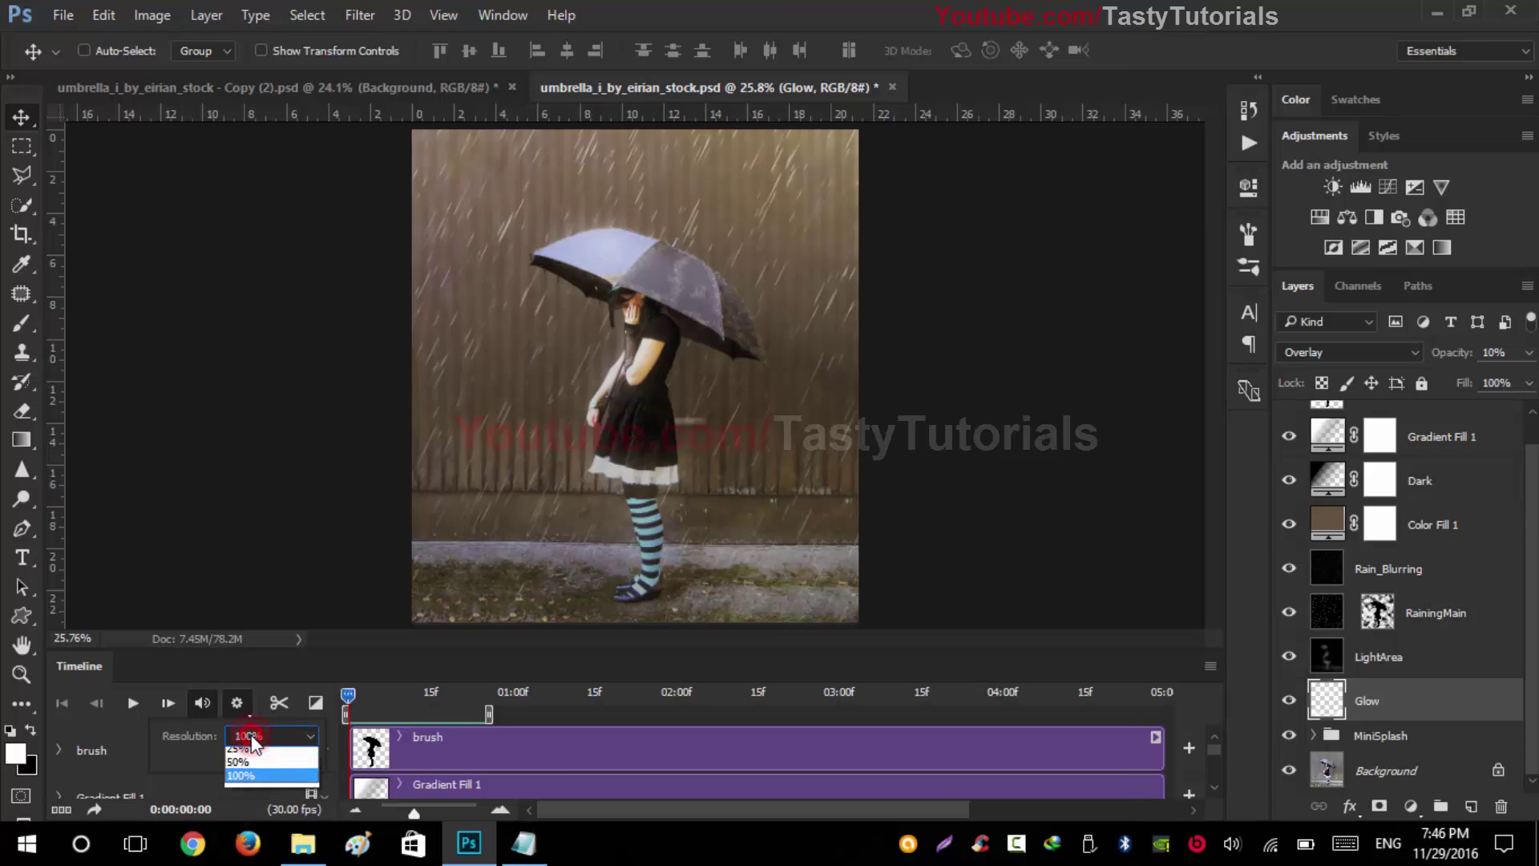
click(262, 737)
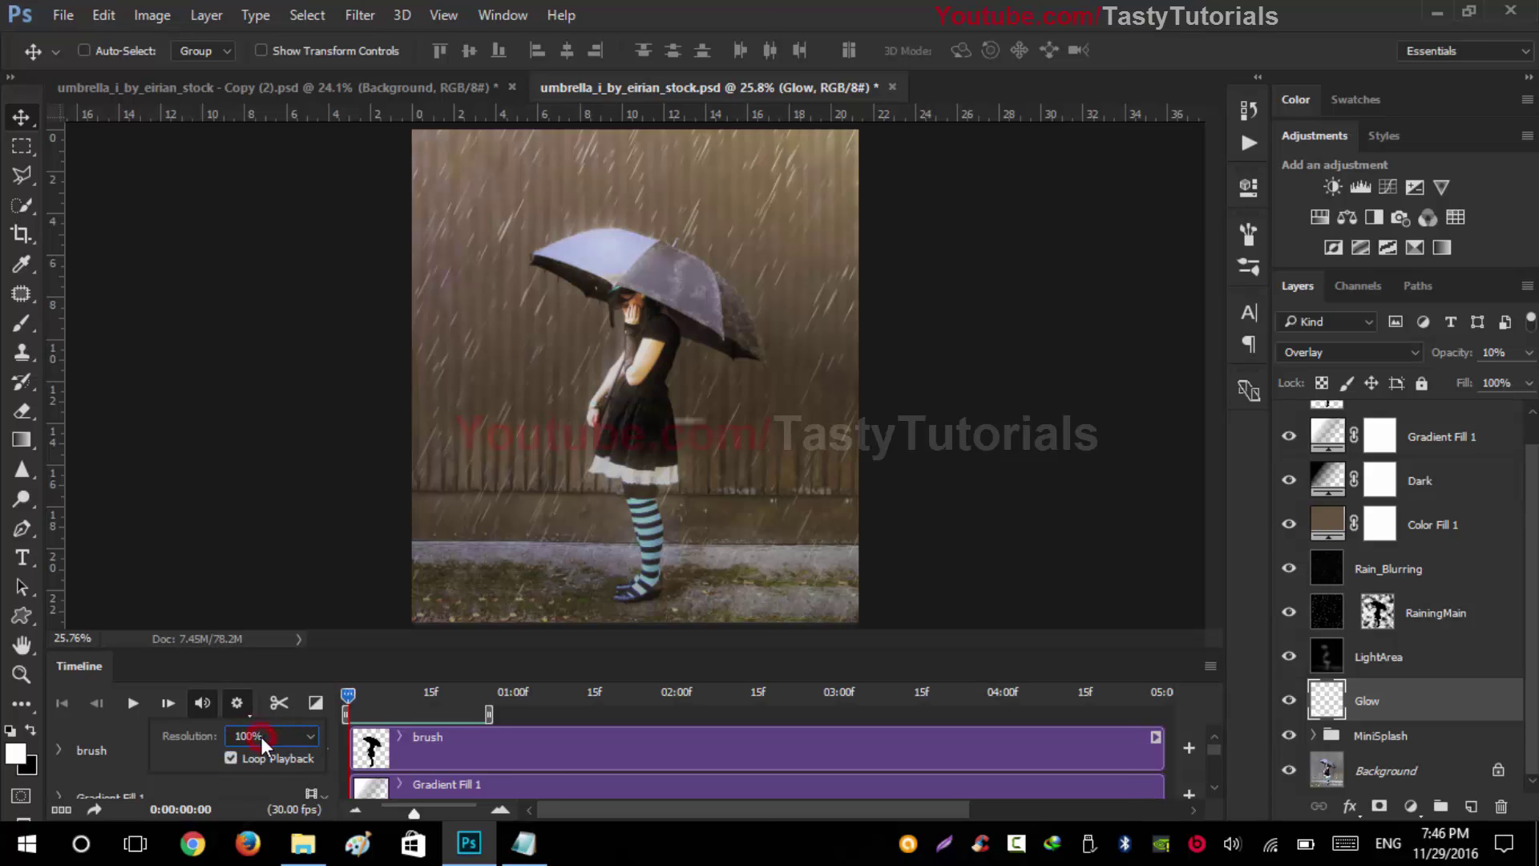
click(262, 738)
click(258, 736)
click(238, 701)
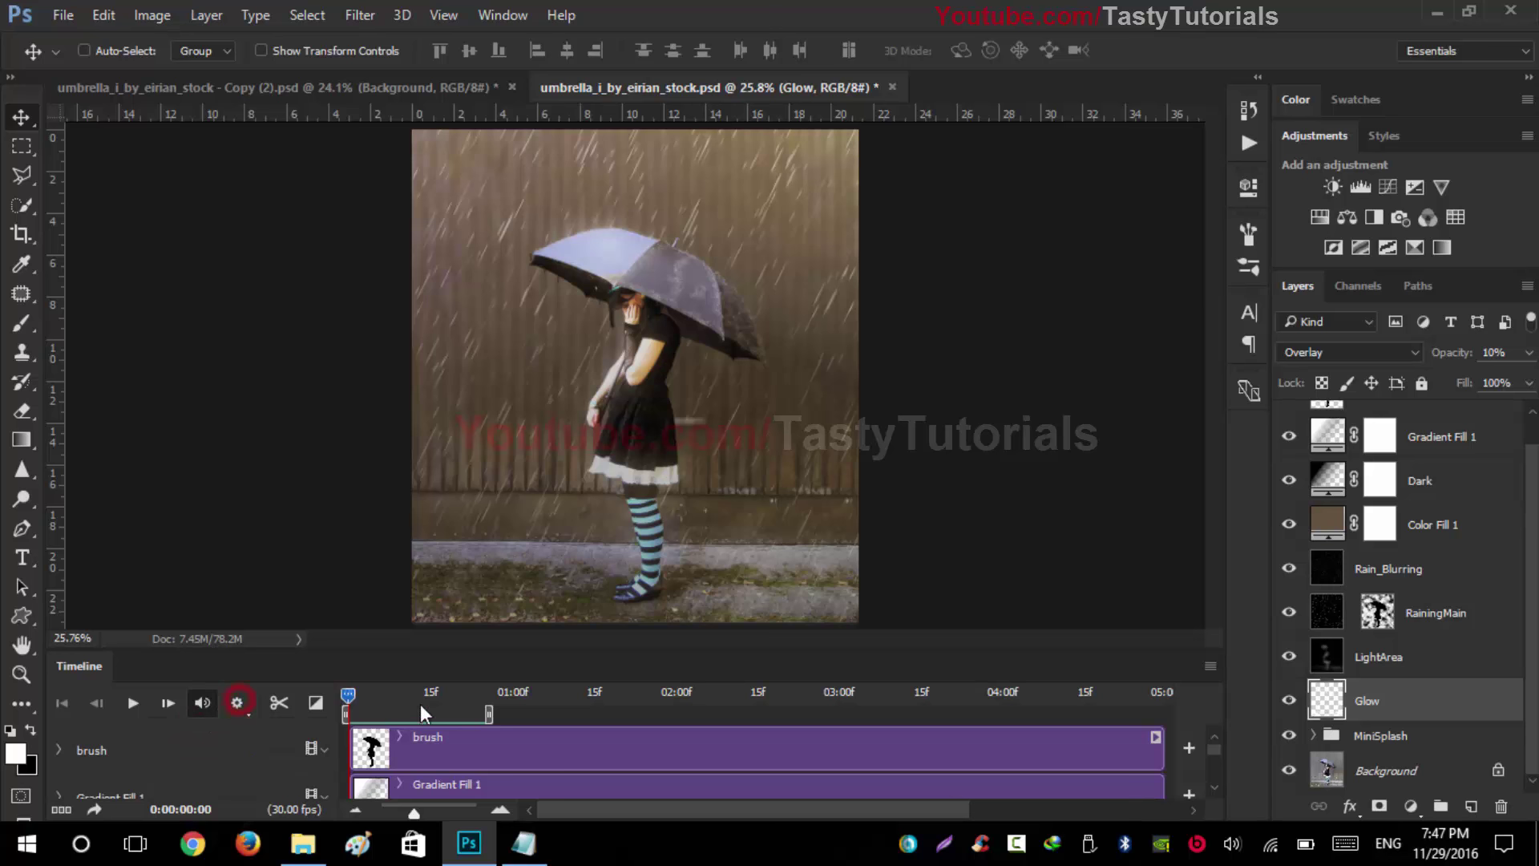
Step: Inspect the rain and umbrella splashes up close, then select the RainingMain layer and toggle its visibility off and on
click(349, 692)
scroll(692, 286, up, 4)
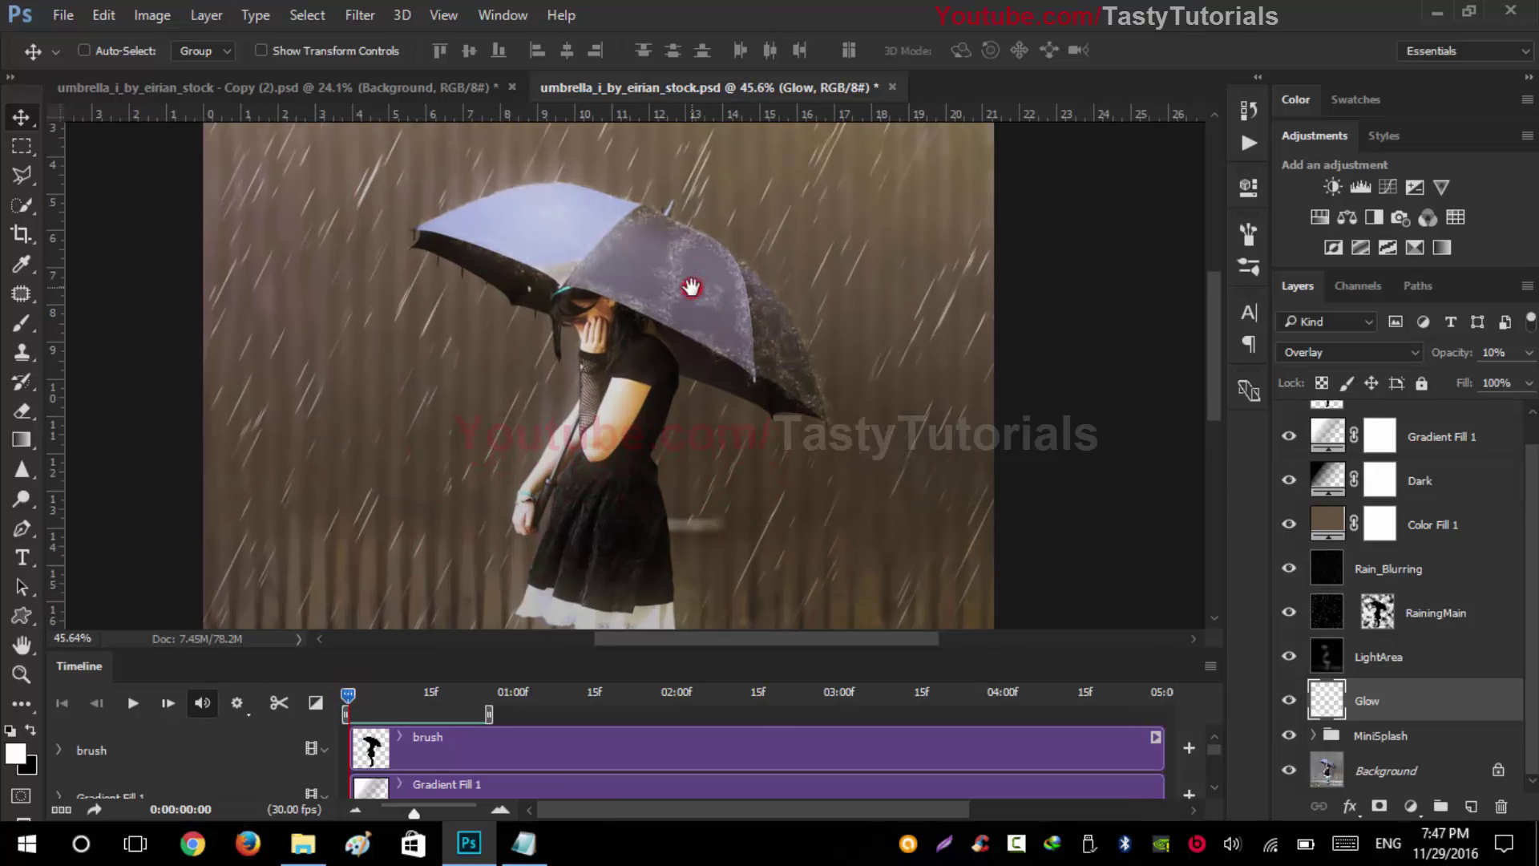
drag(691, 287, 678, 363)
scroll(840, 220, up, 2)
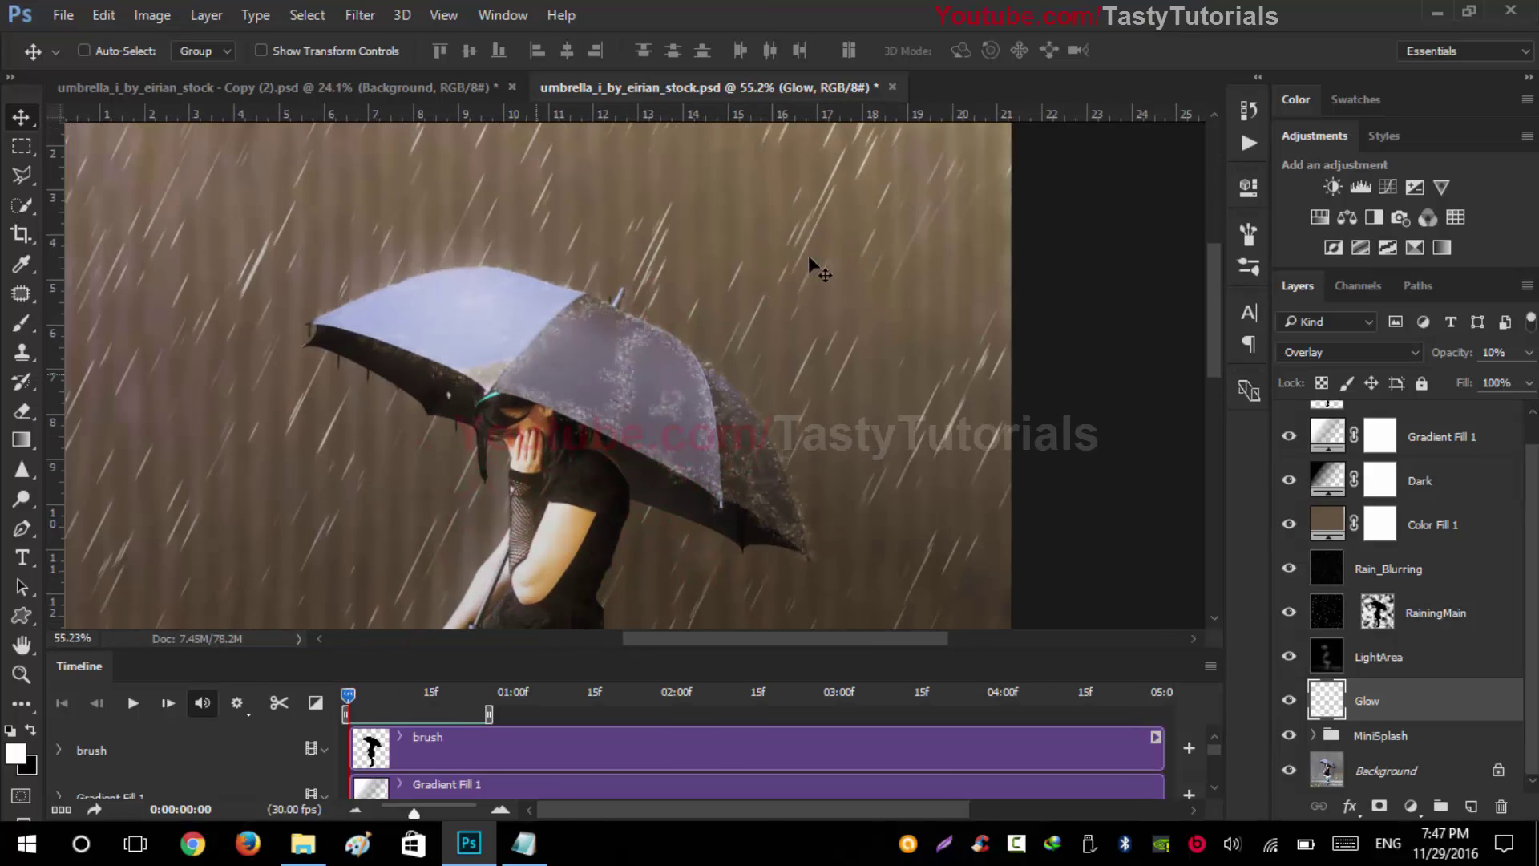
scroll(808, 255, down, 3)
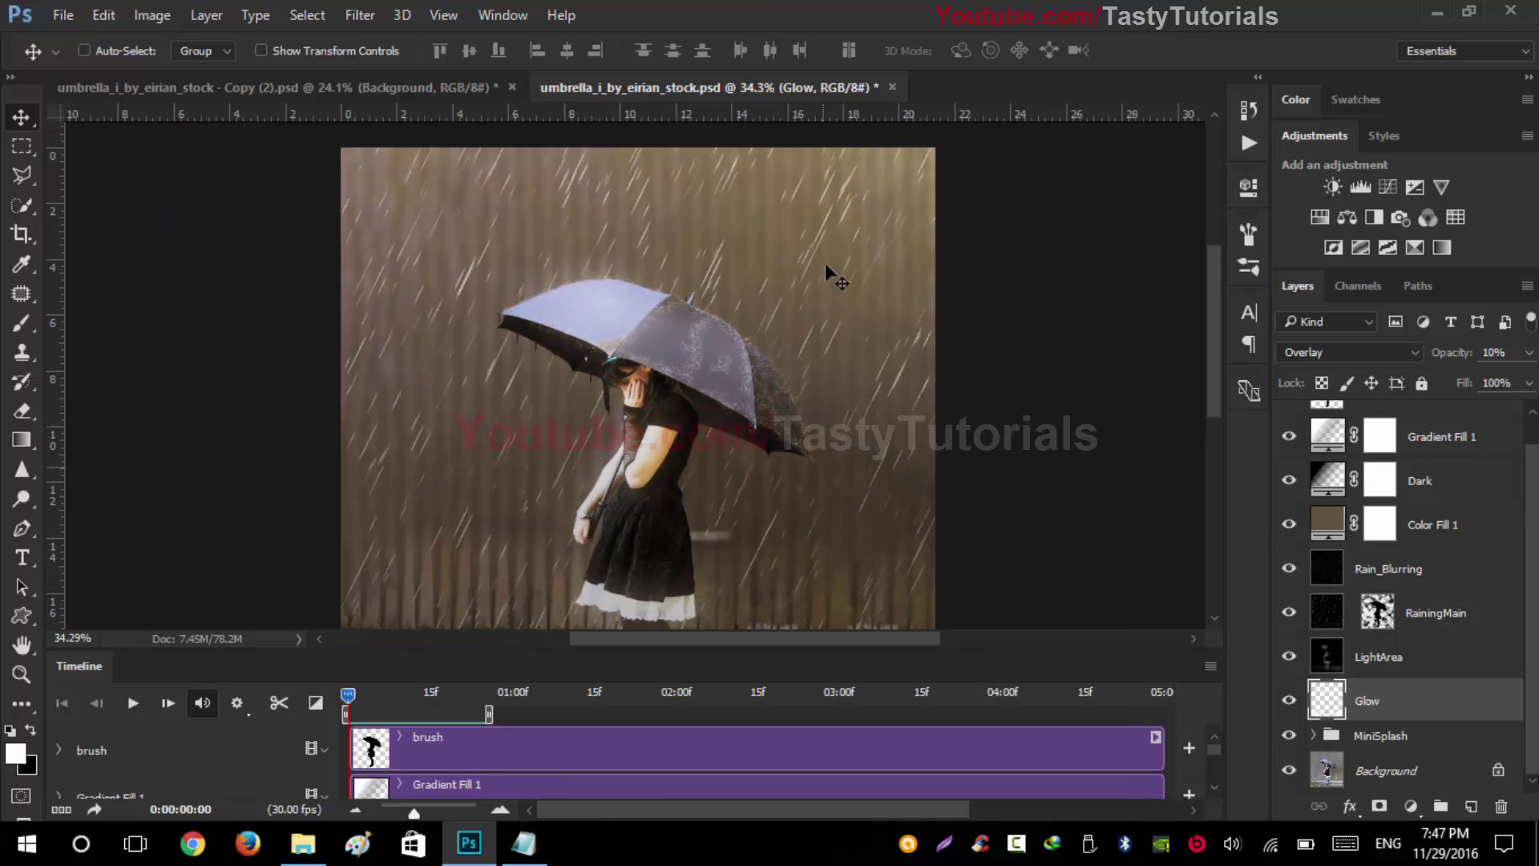
scroll(827, 277, down, 1)
scroll(850, 289, up, 3)
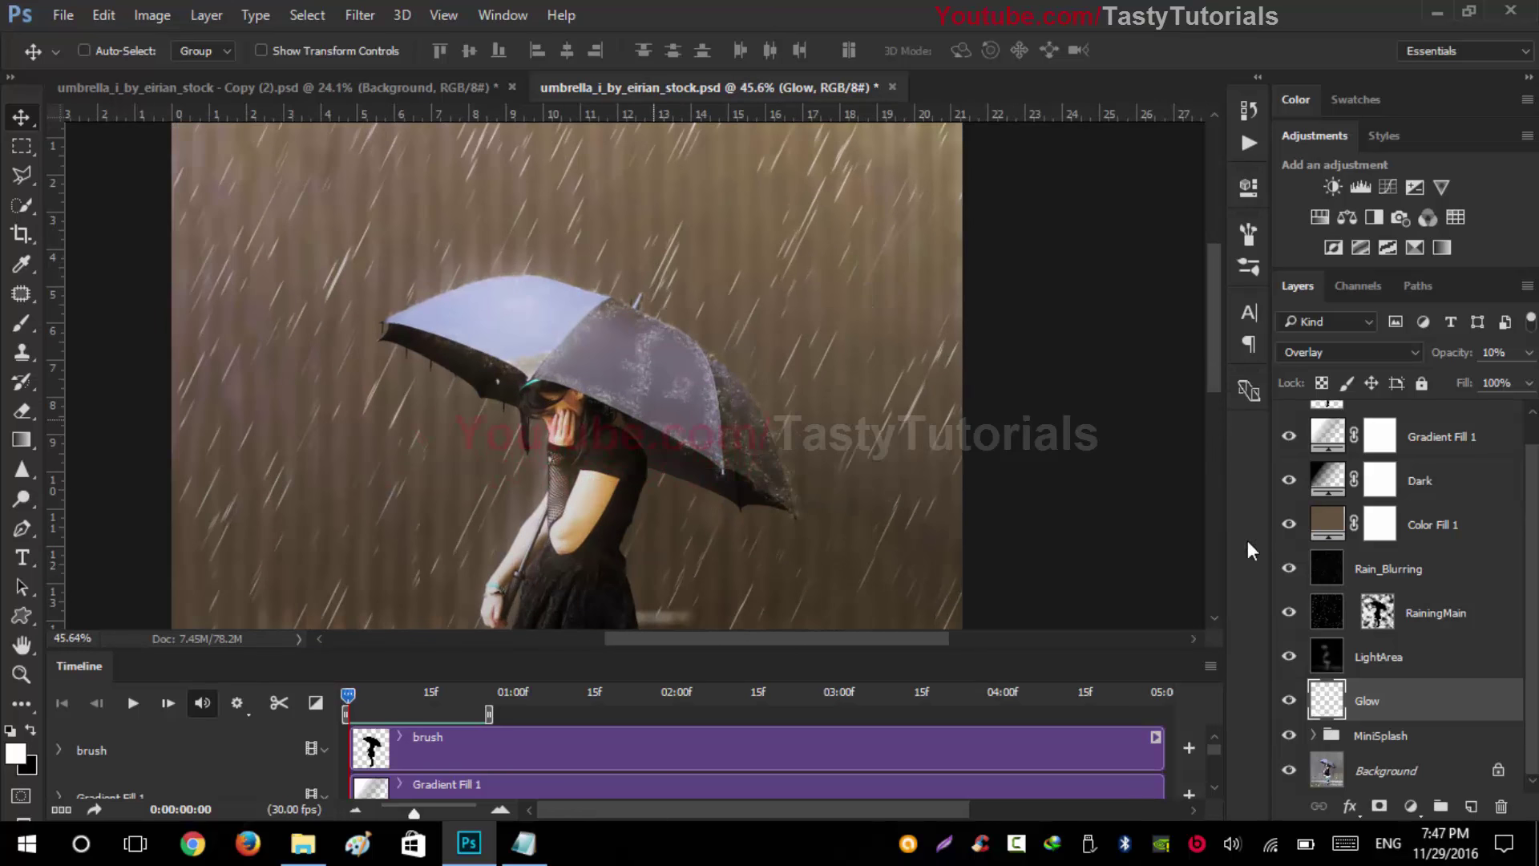
click(1453, 619)
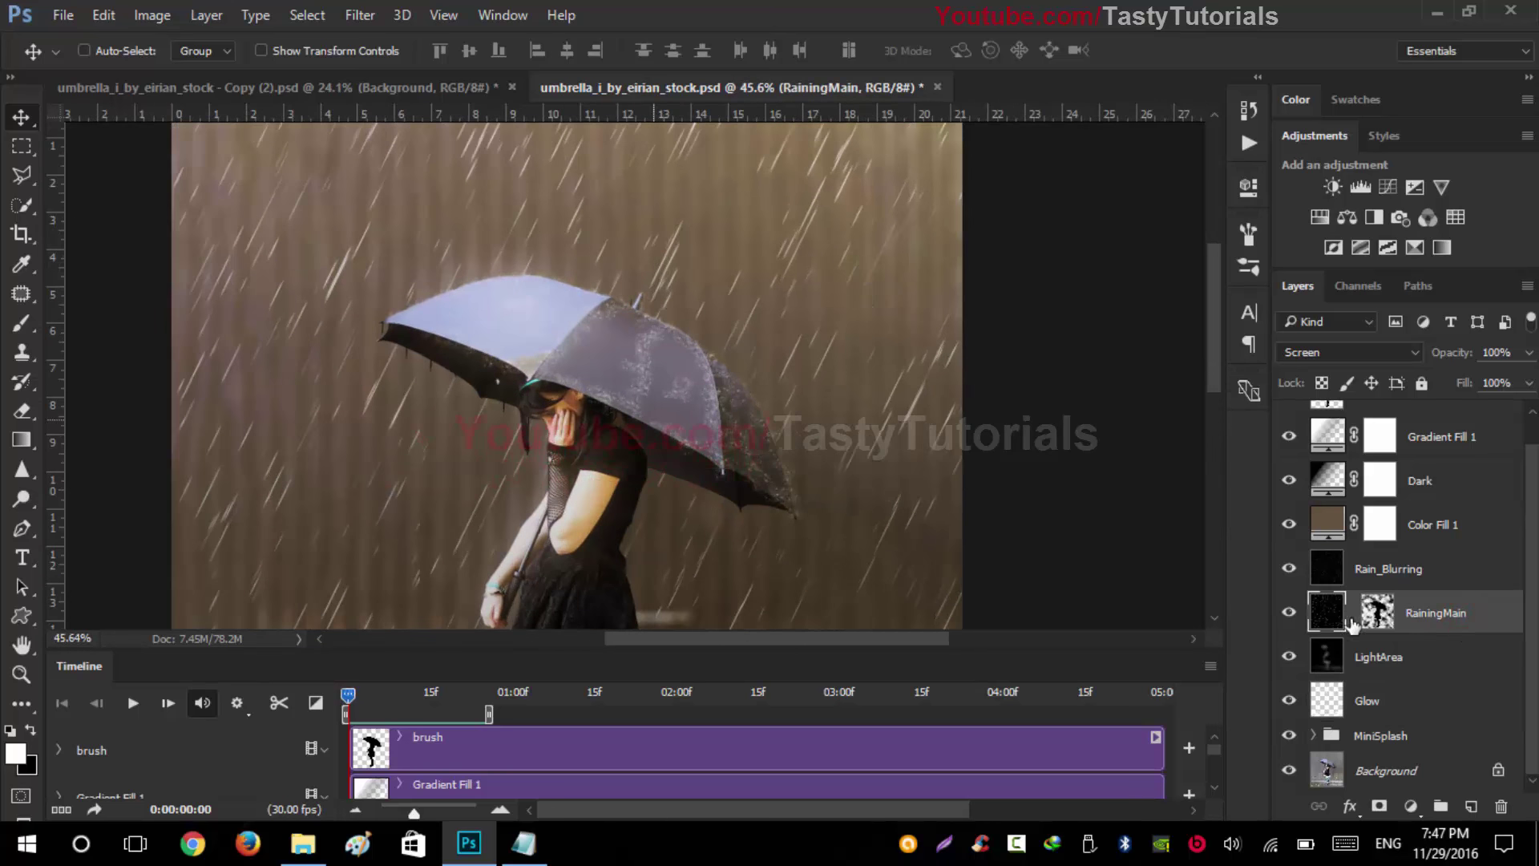
click(1291, 612)
click(1291, 612)
scroll(856, 353, down, 1)
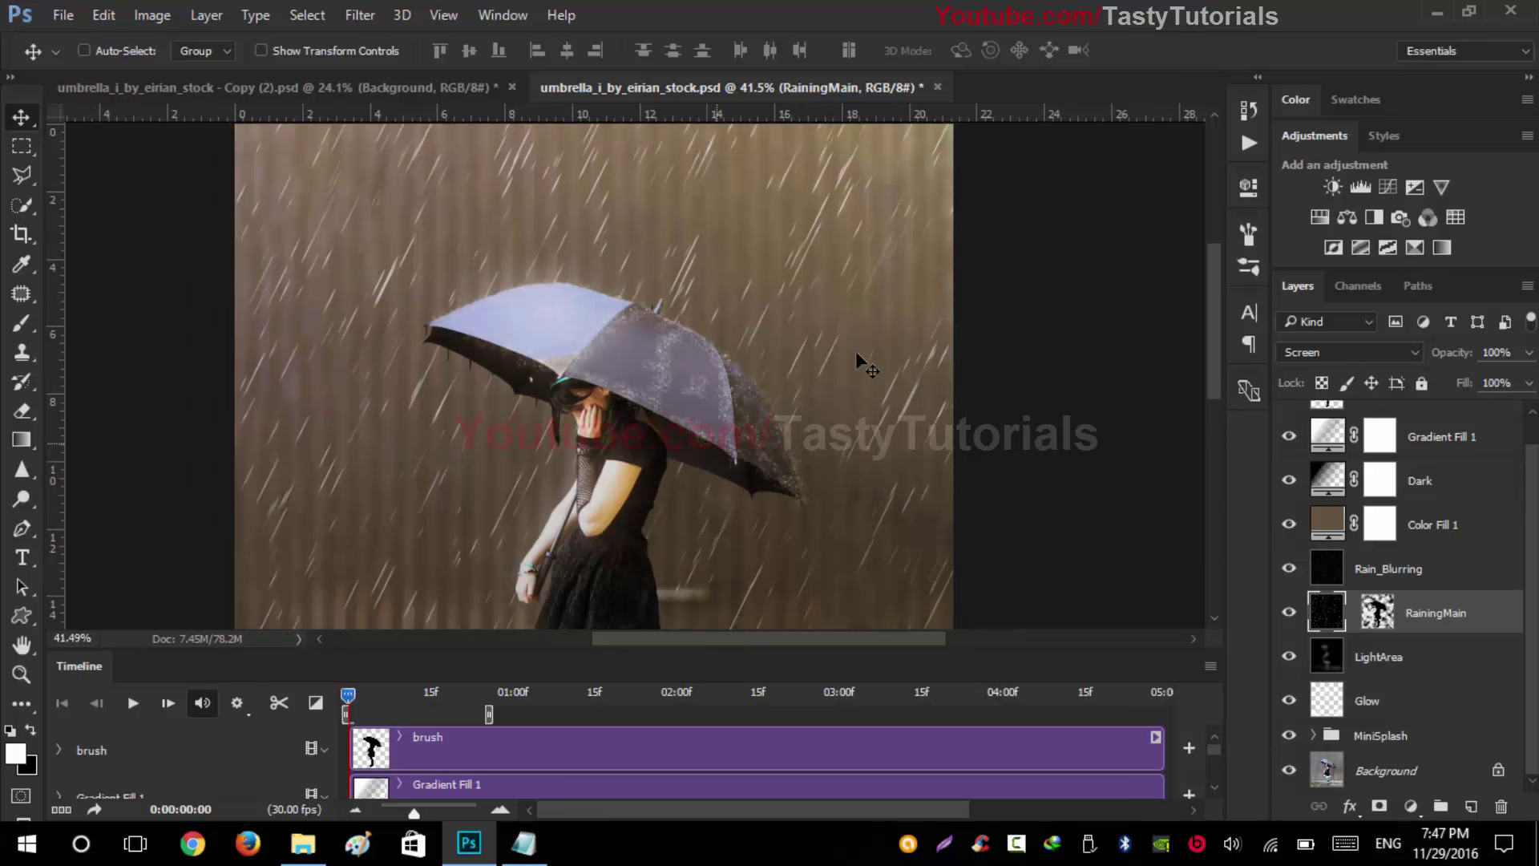
Step: Make two copies of the RainingMain layer, offsetting the copies across the image to thicken the rain, and advance the playhead one frame
scroll(856, 353, up, 1)
scroll(855, 353, down, 1)
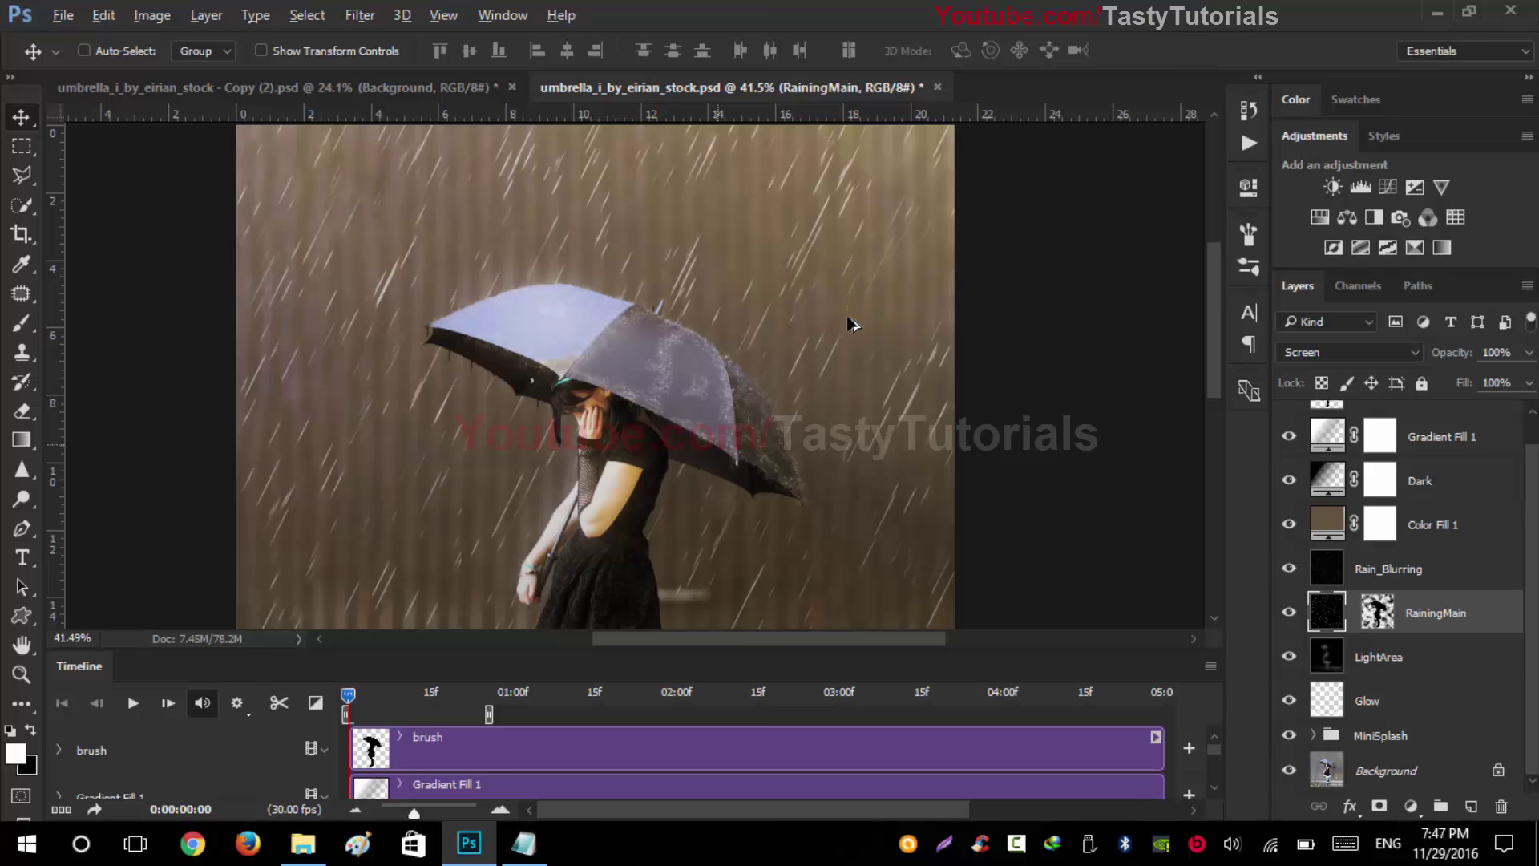
drag(853, 324, 752, 359)
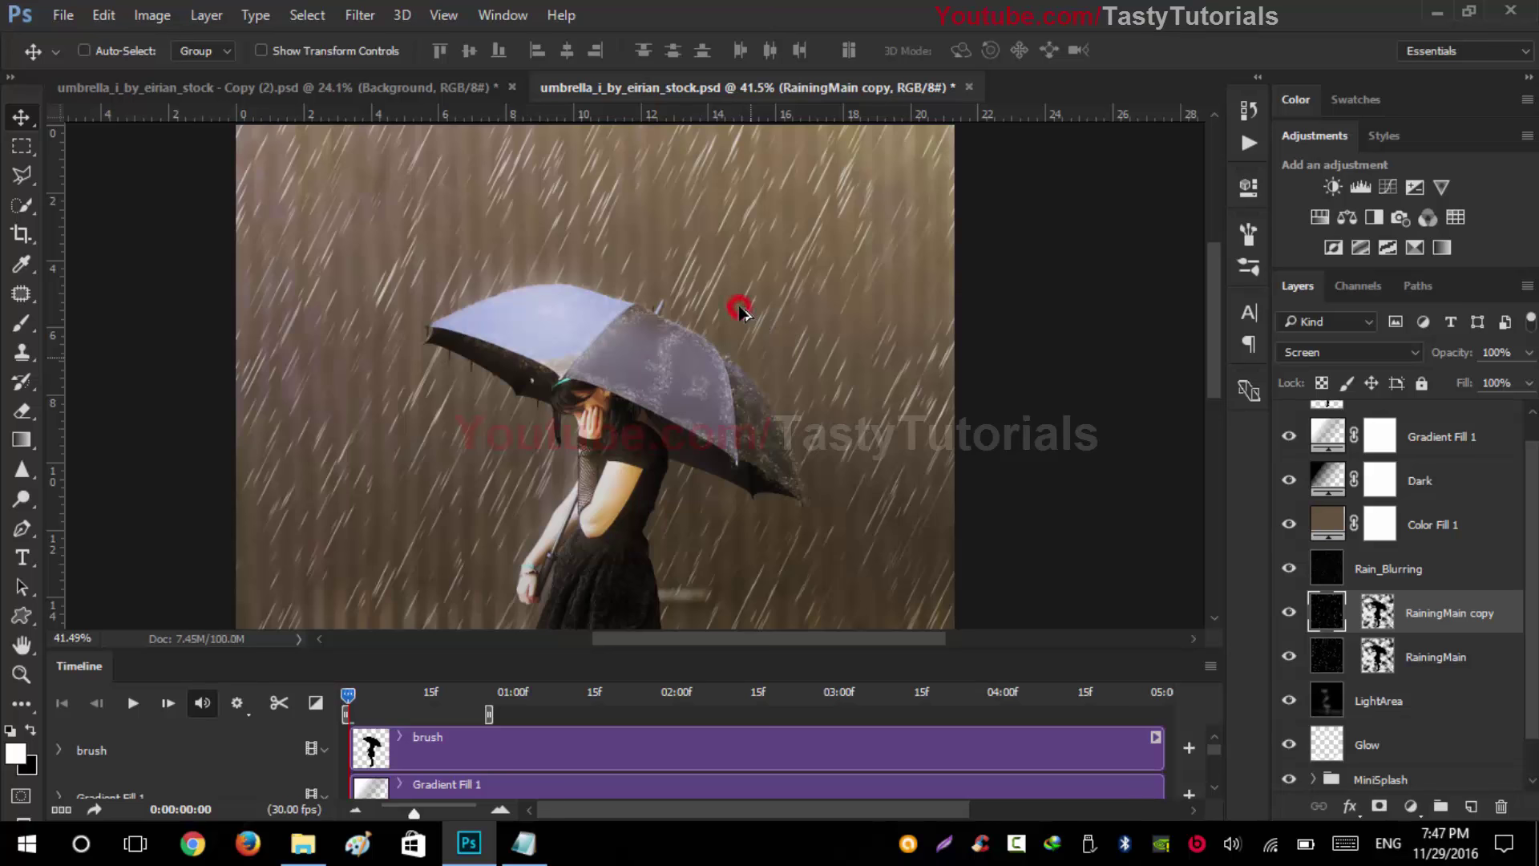
drag(739, 309, 869, 301)
key(ctrl+j)
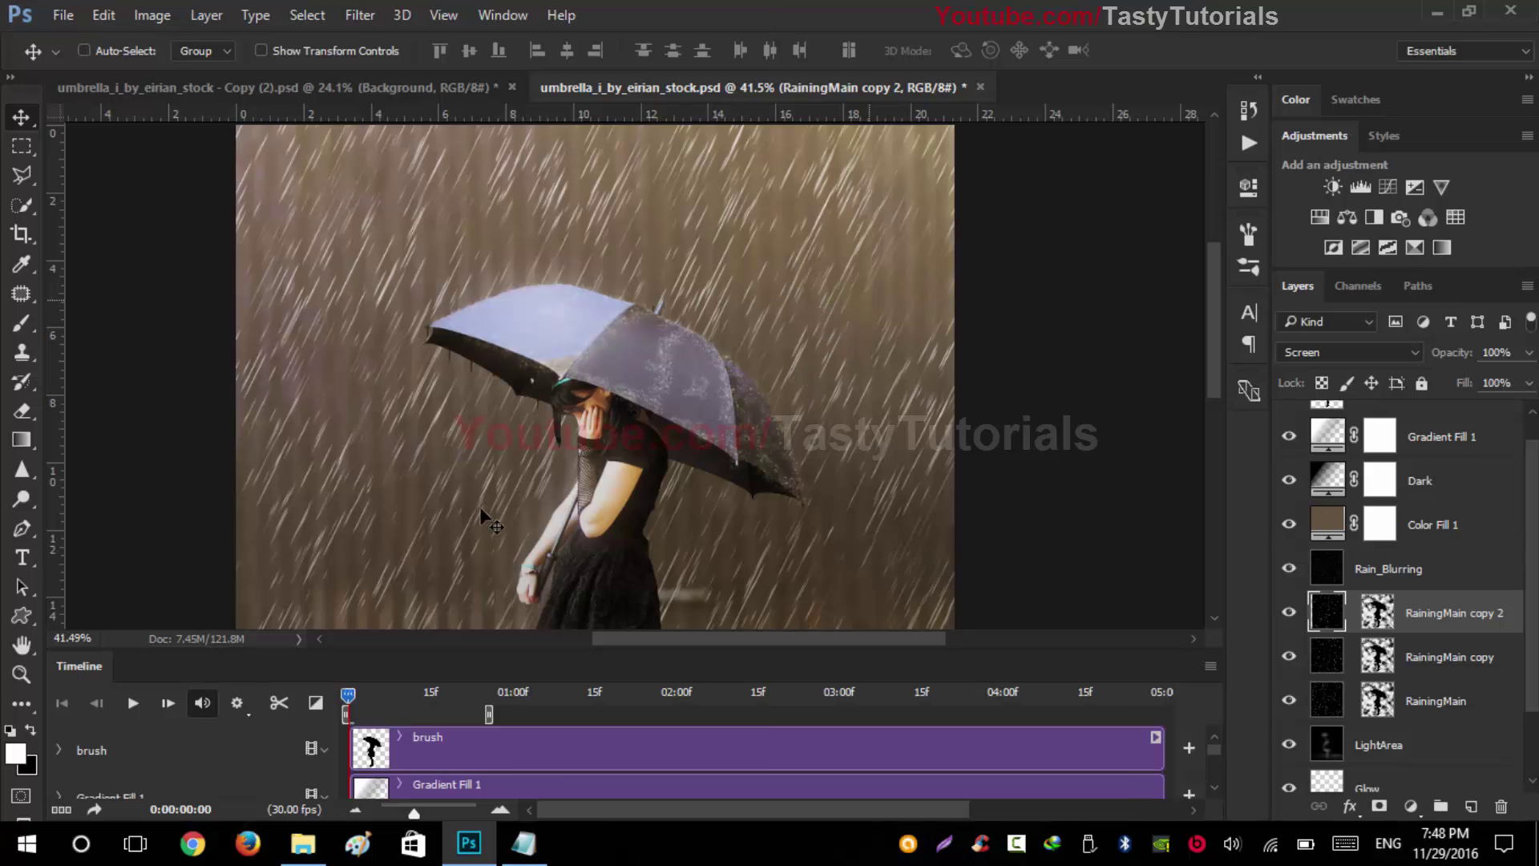
mouse_move(351, 688)
mouse_down()
mouse_move(405, 692)
mouse_move(353, 694)
mouse_up()
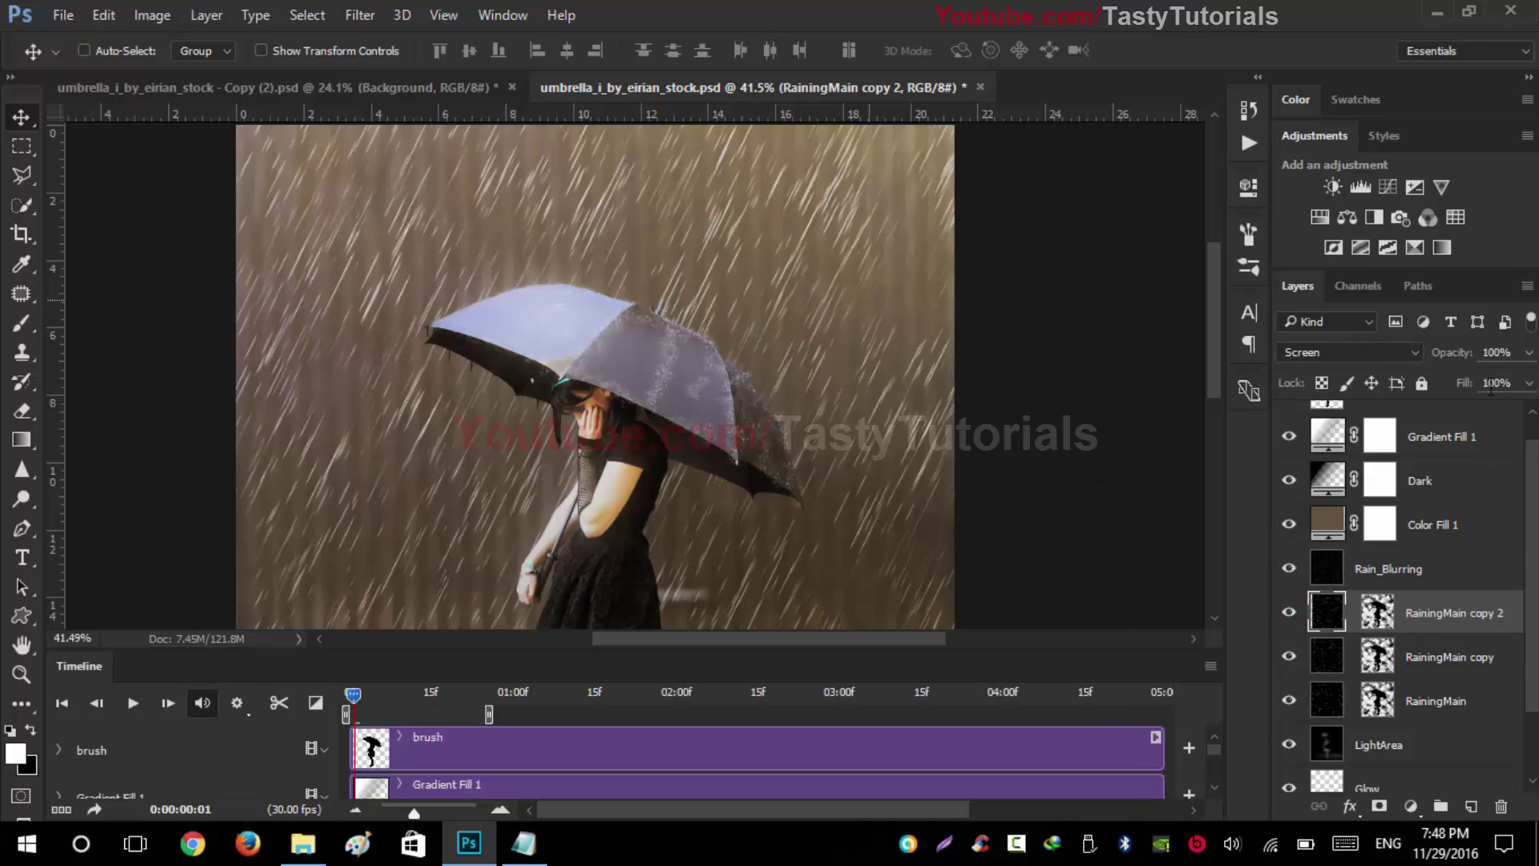
Step: Set the layer opacity to 28% for RainingMain copy 2, 56% for RainingMain copy and 84% for RainingMain
drag(1459, 359, 1369, 373)
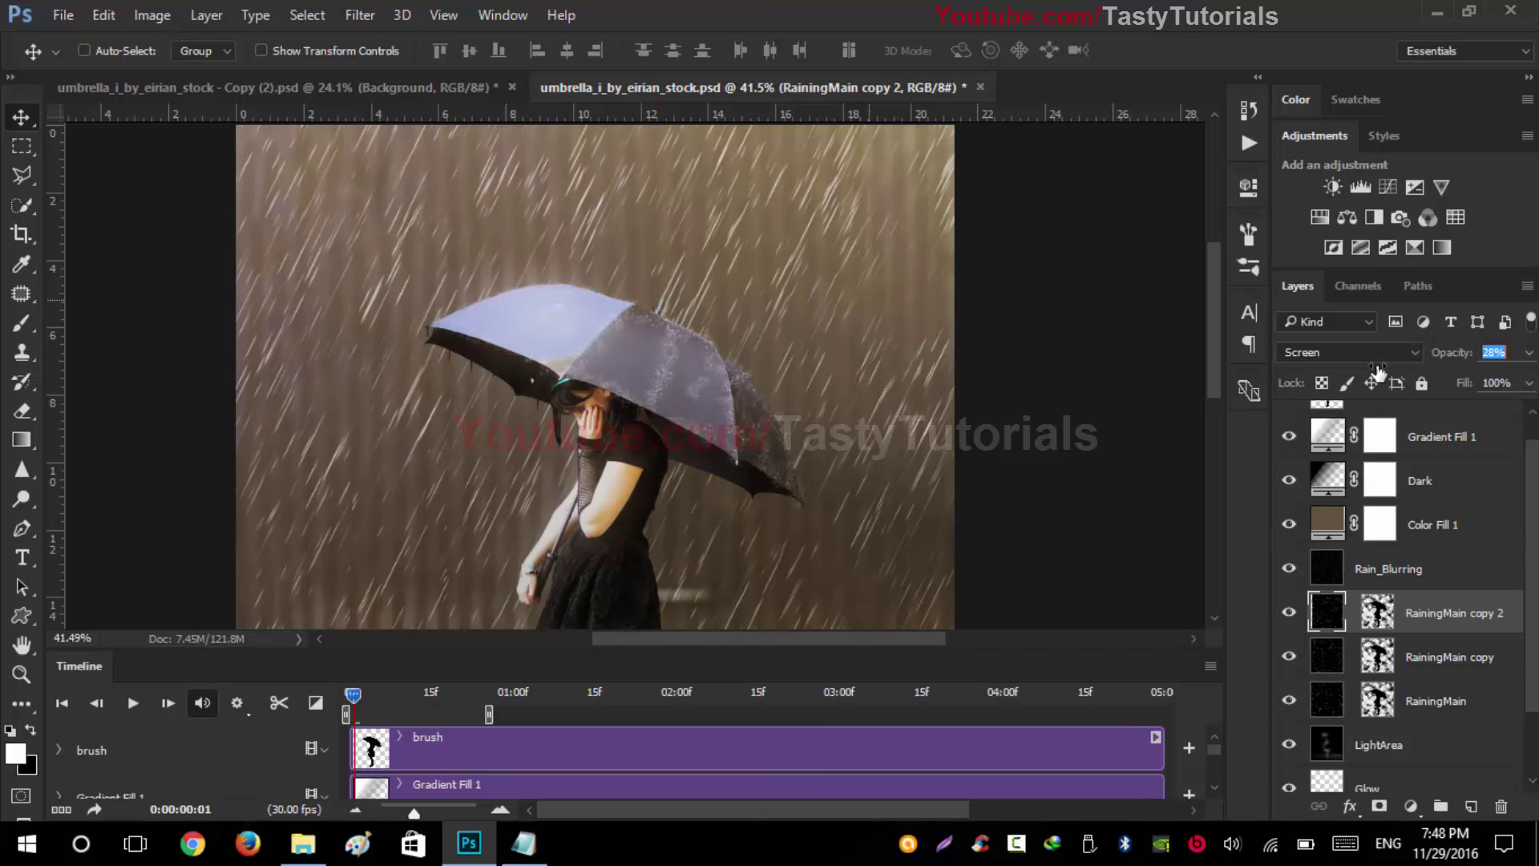
click(1415, 656)
drag(1453, 353, 1409, 361)
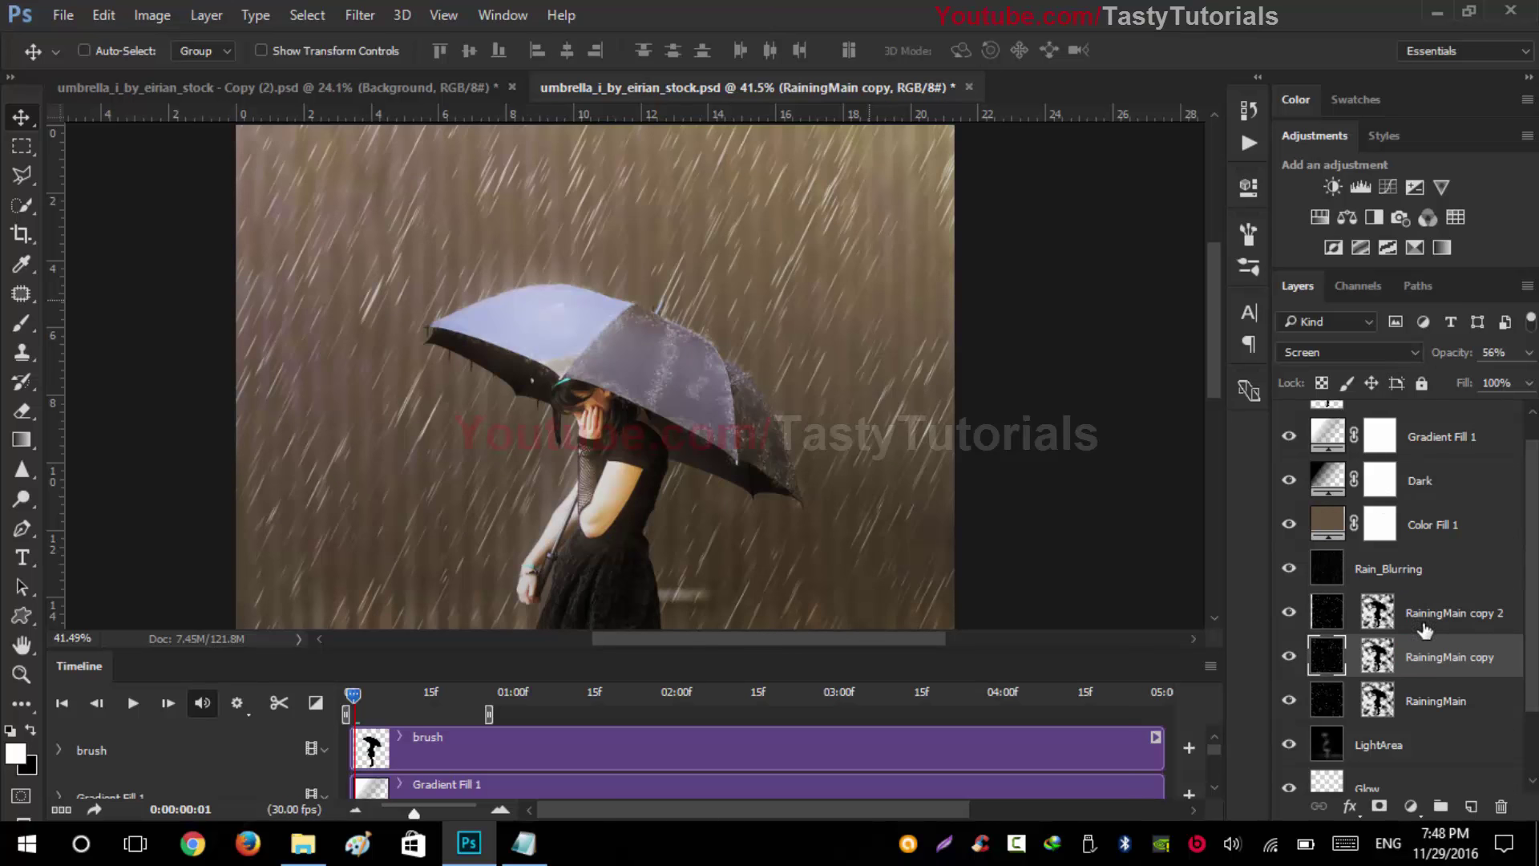
click(1435, 704)
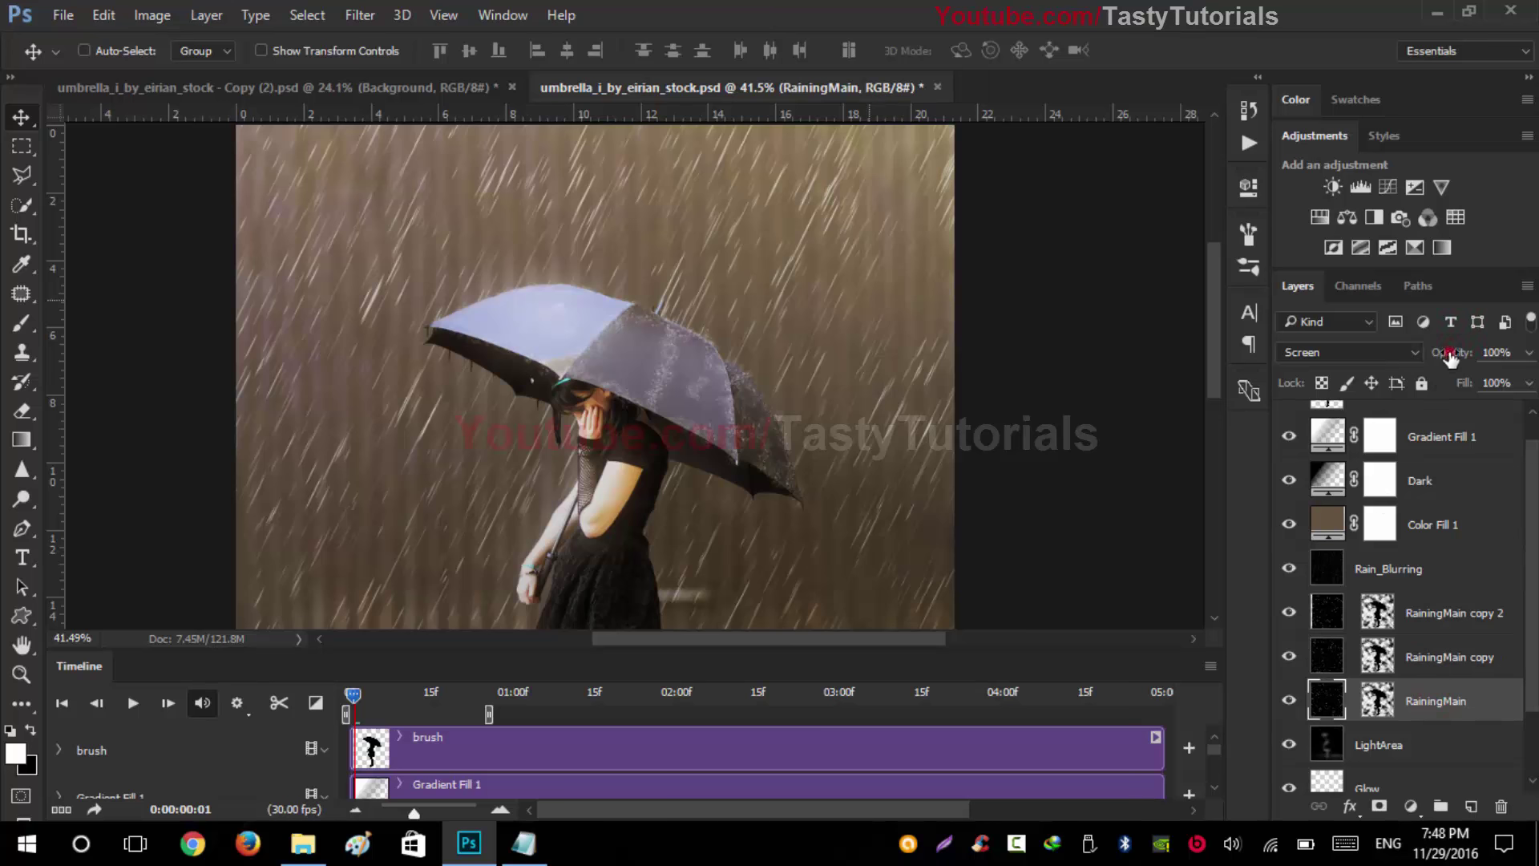
drag(1451, 357, 1418, 373)
drag(1433, 371, 1429, 370)
Step: Preview the rain animation with the whole image in view and stop the playback
scroll(817, 406, down, 1)
scroll(754, 393, down, 2)
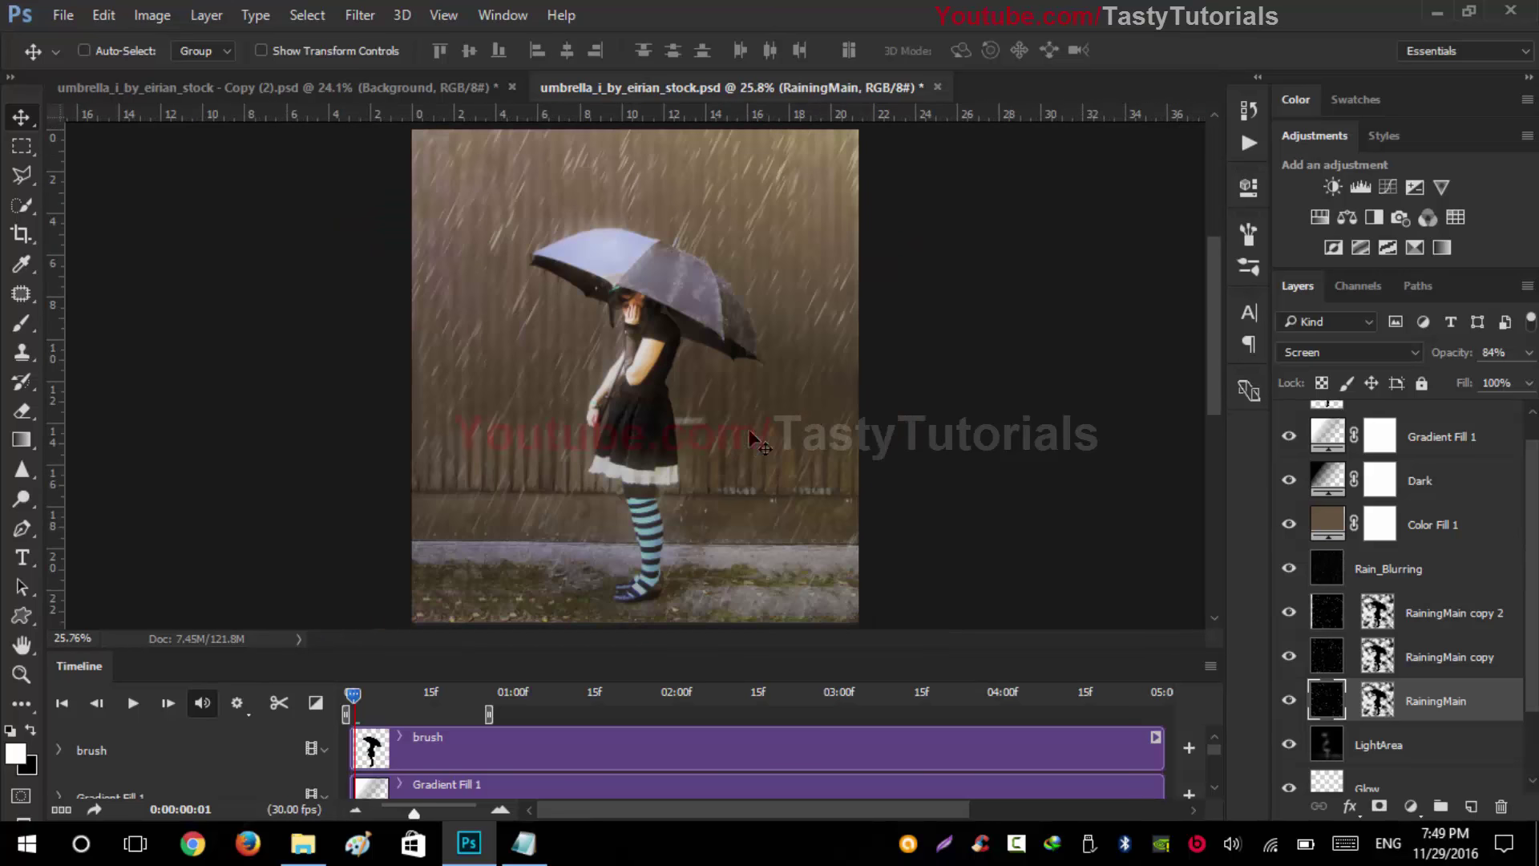
click(136, 704)
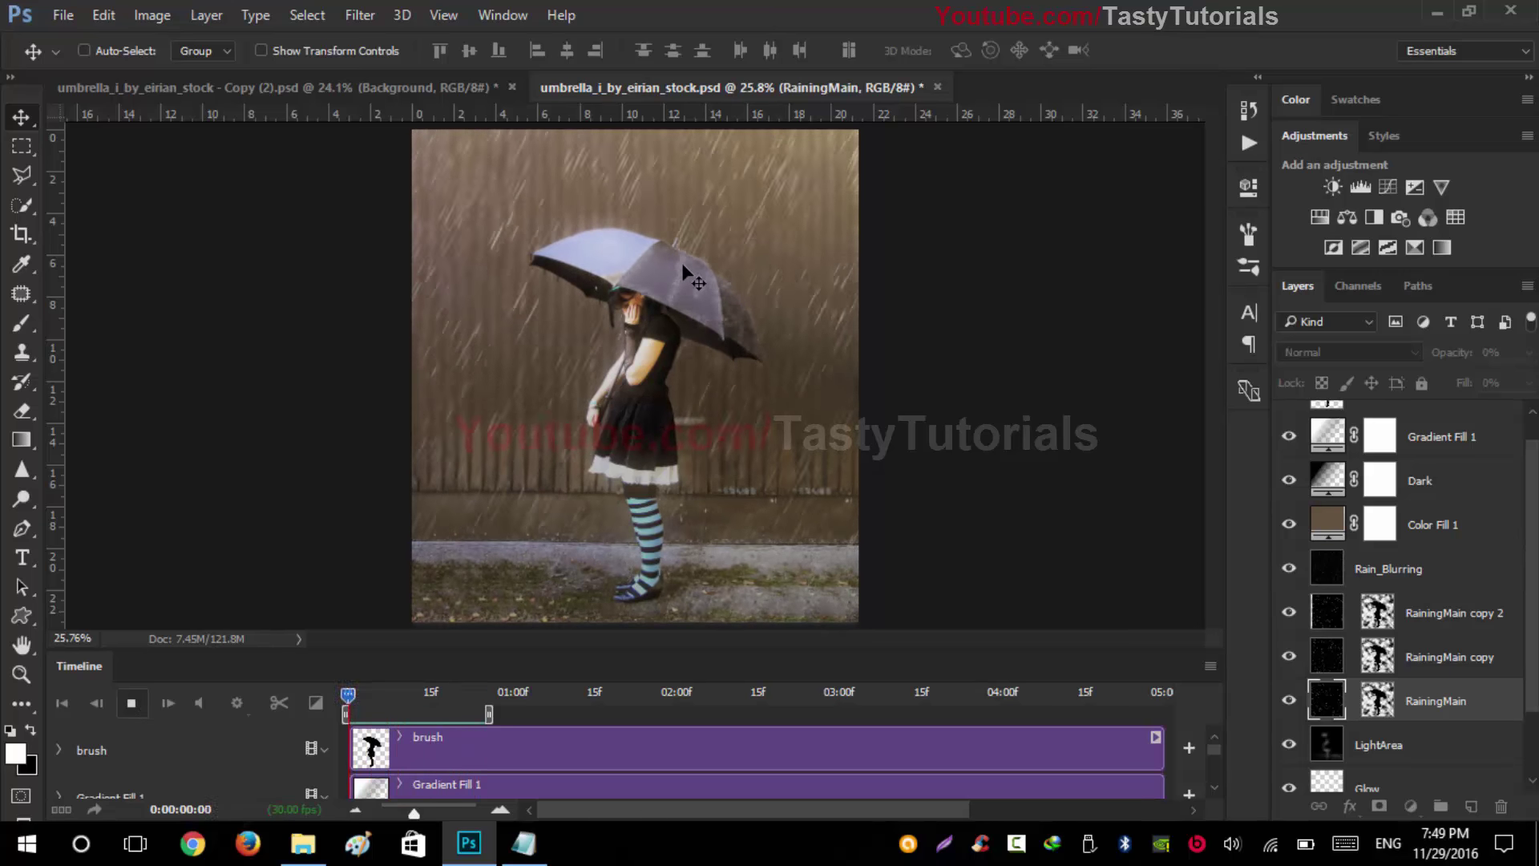
click(129, 703)
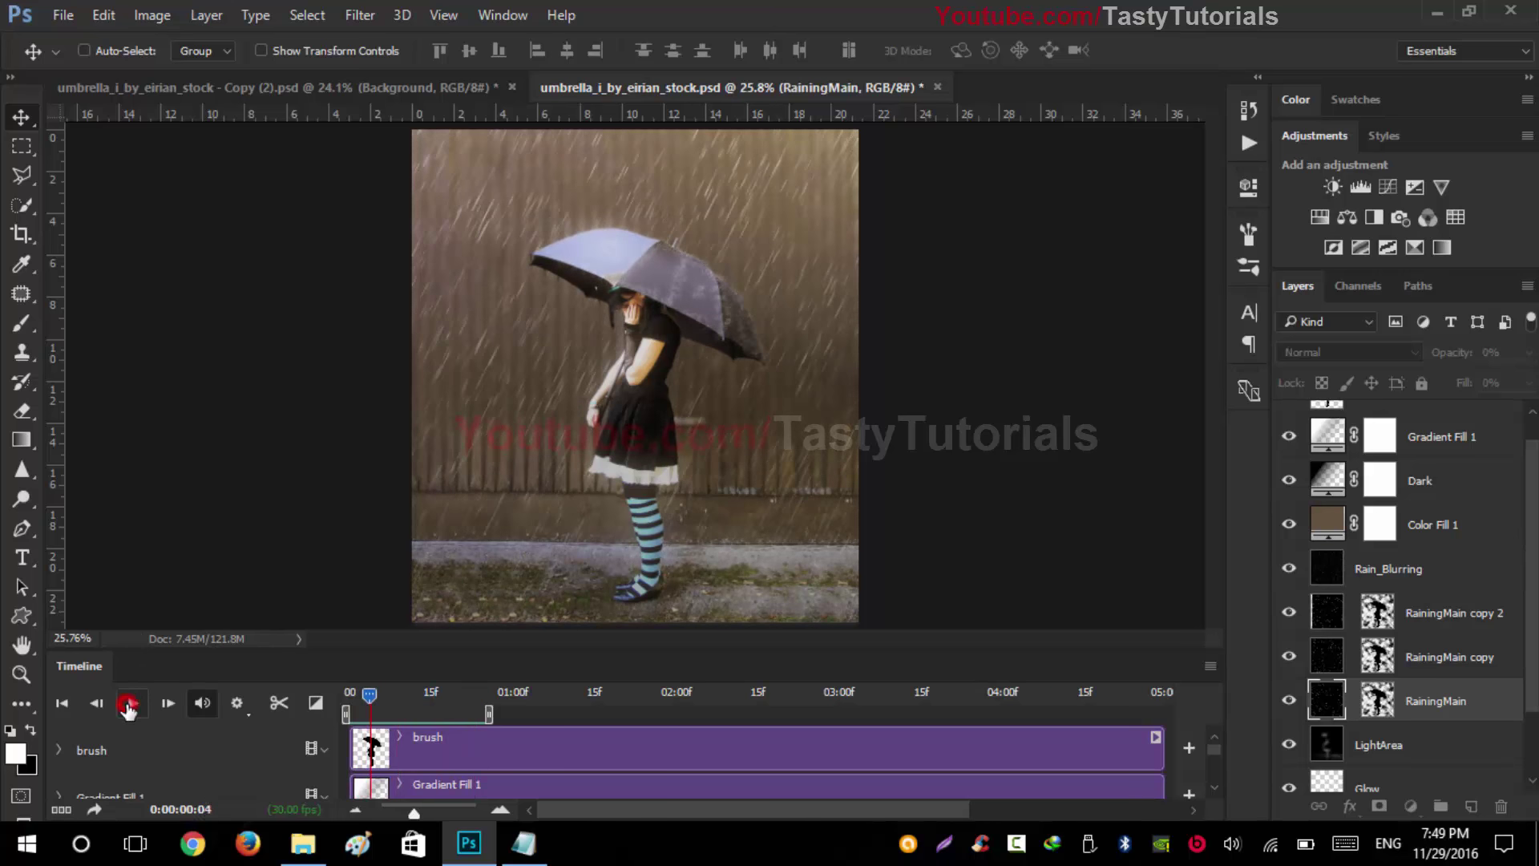
Step: Play and stop the rain animation twice while viewing the umbrella area up close
scroll(642, 252, up, 5)
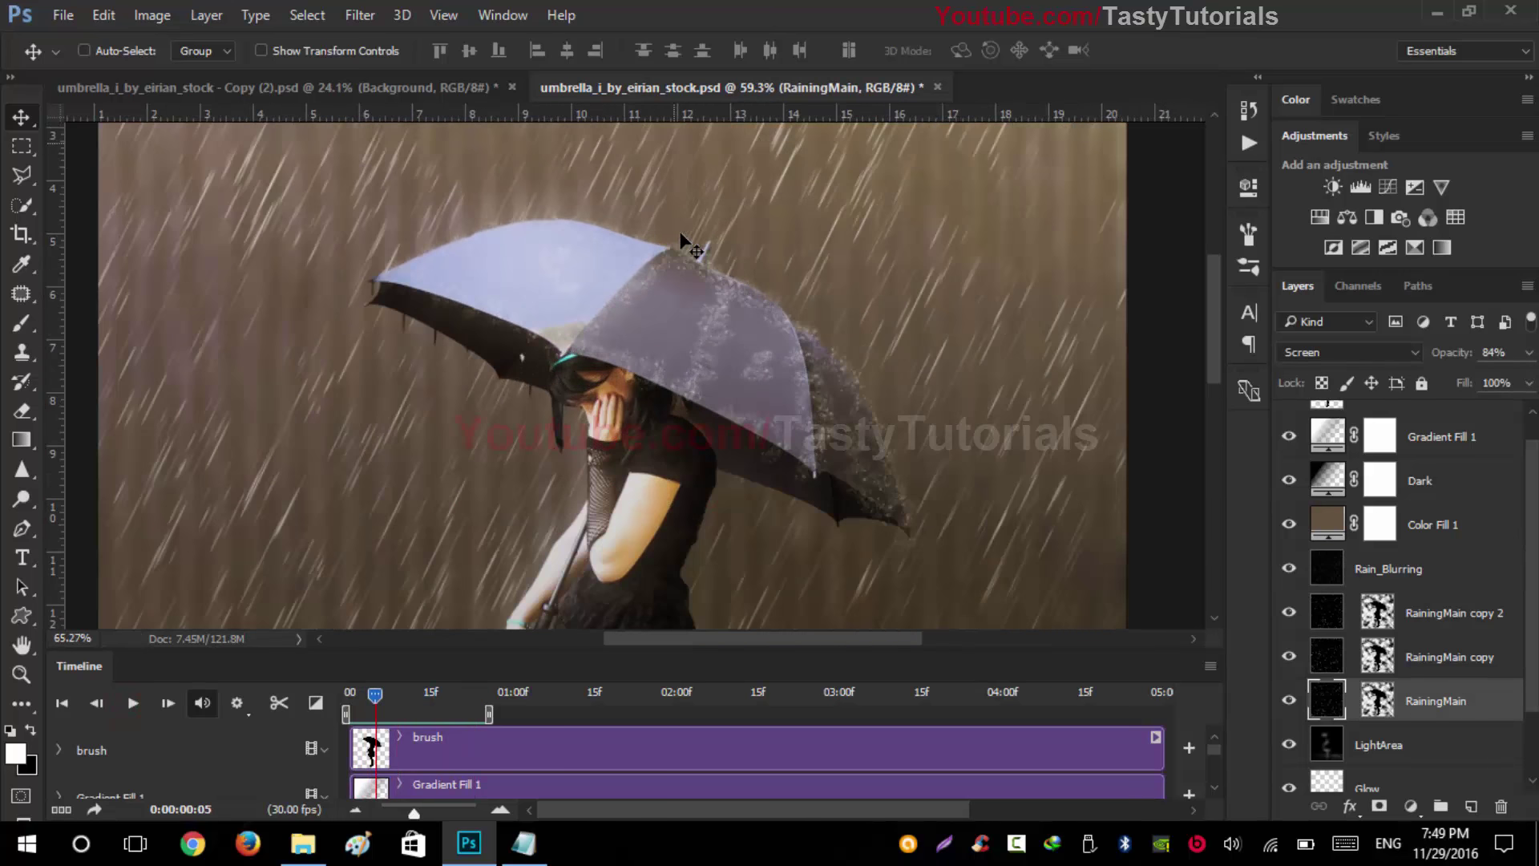
click(133, 706)
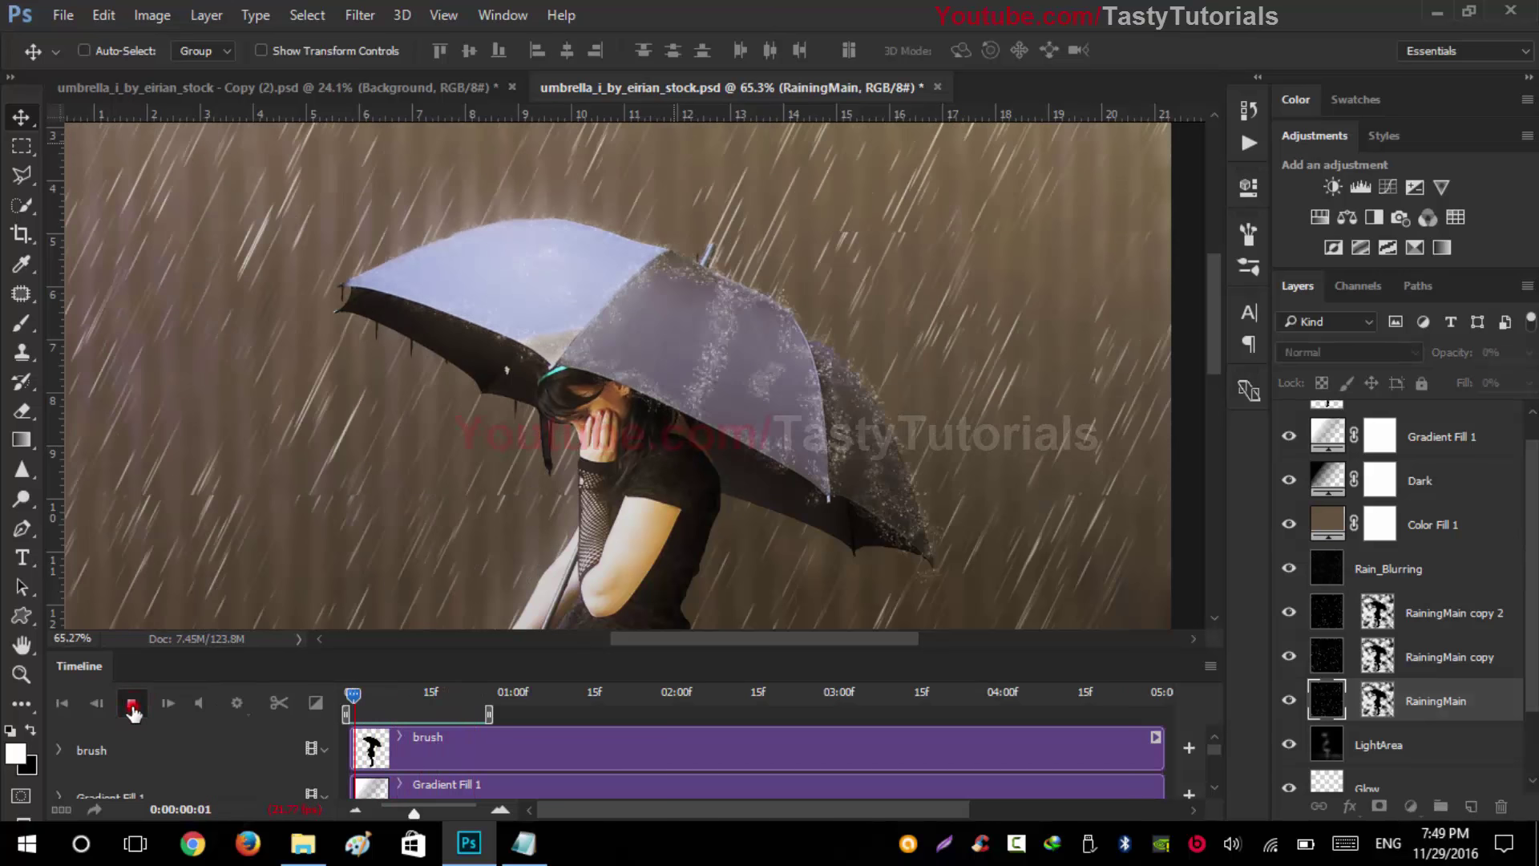
click(133, 705)
scroll(536, 493, down, 1)
scroll(536, 493, down, 1)
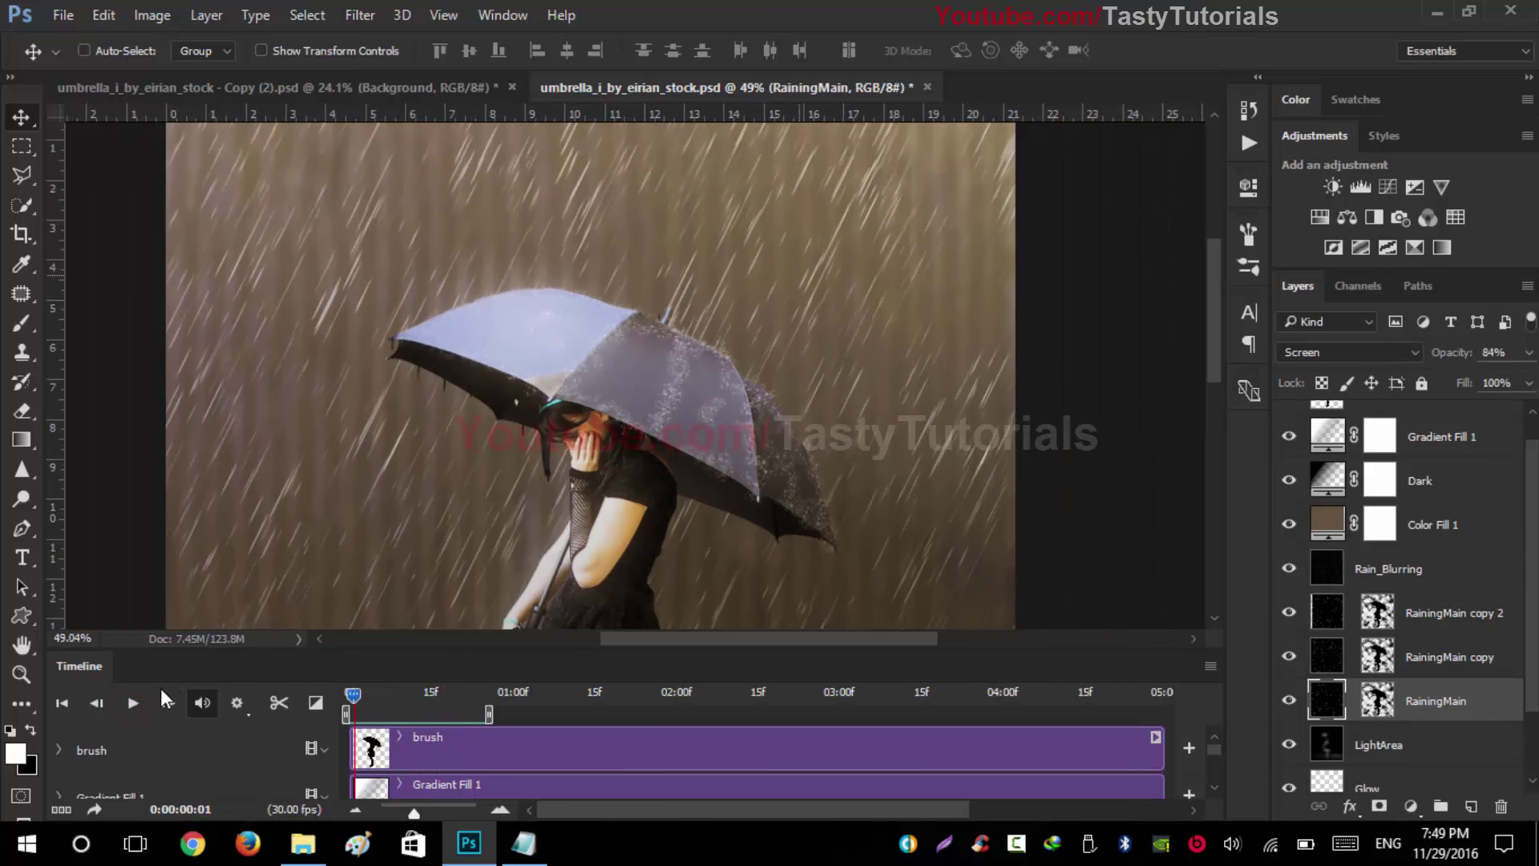
click(134, 703)
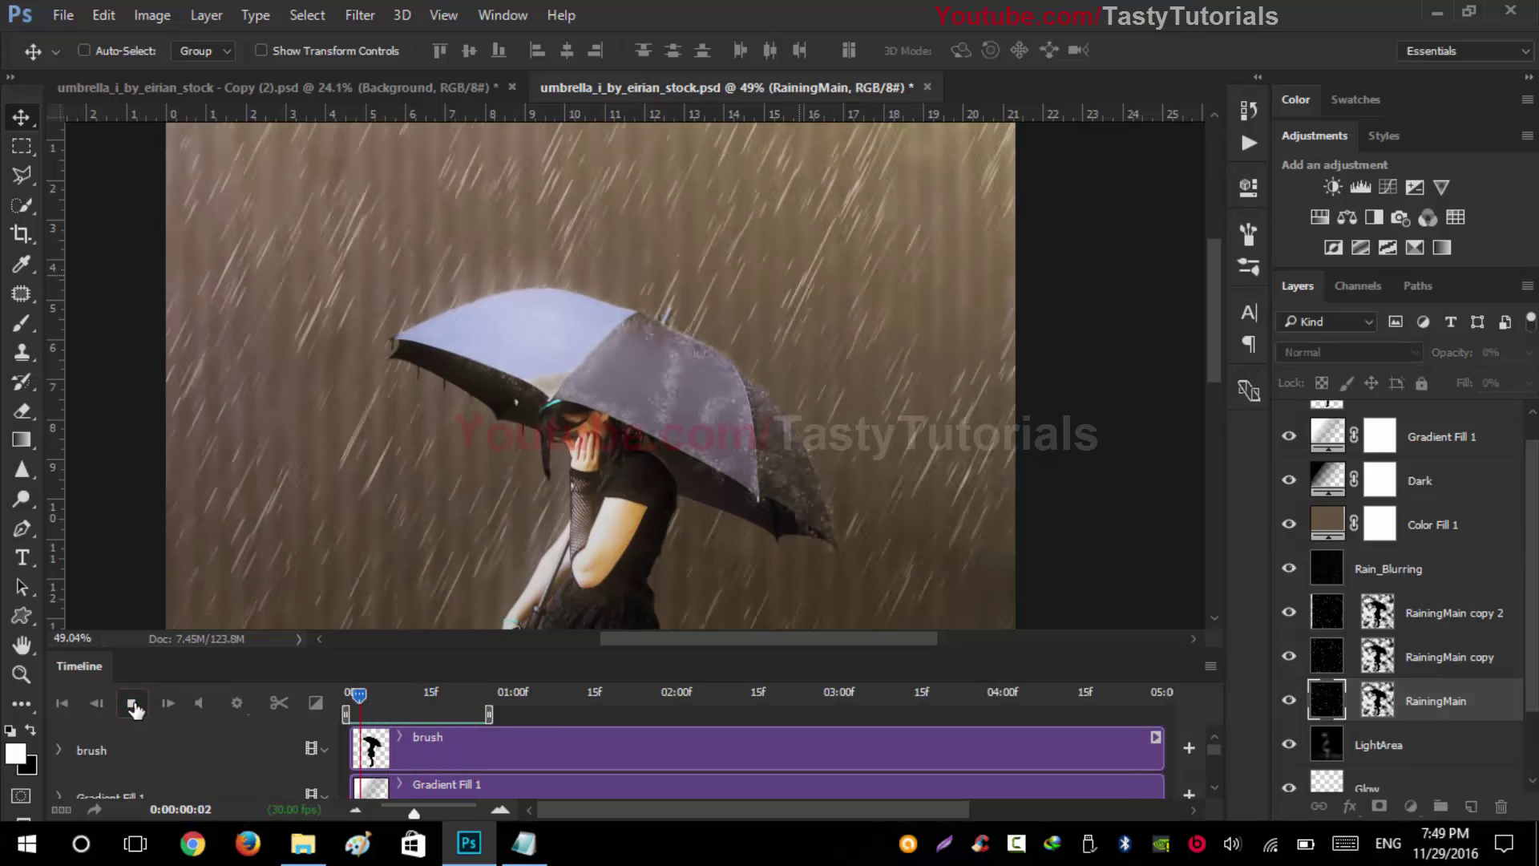
click(133, 705)
scroll(715, 396, down, 2)
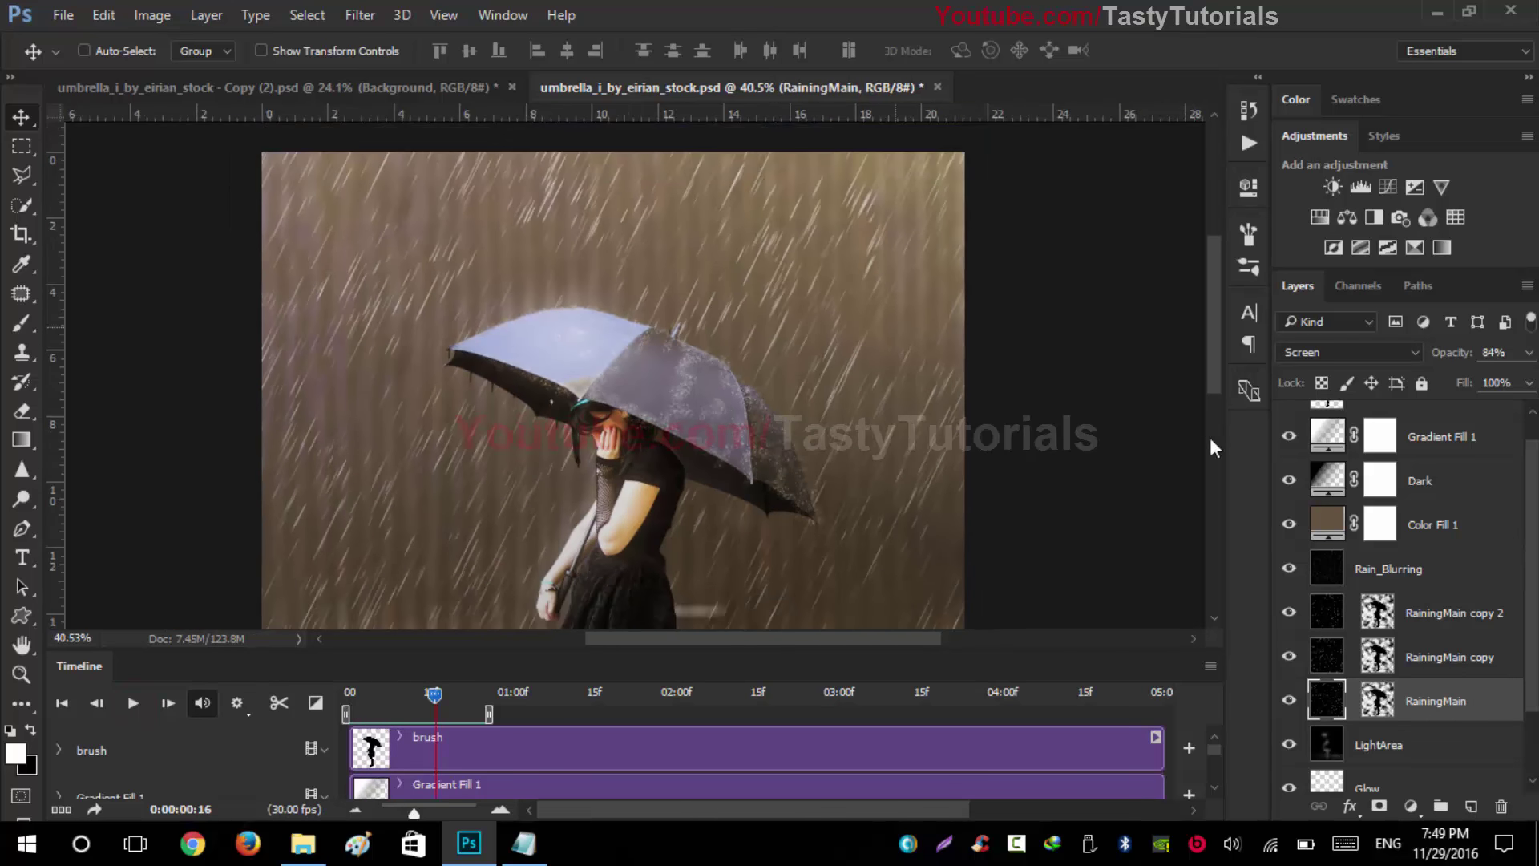
Step: Set the MiniSplash group's opacity to 75%
scroll(1467, 581, down, 1)
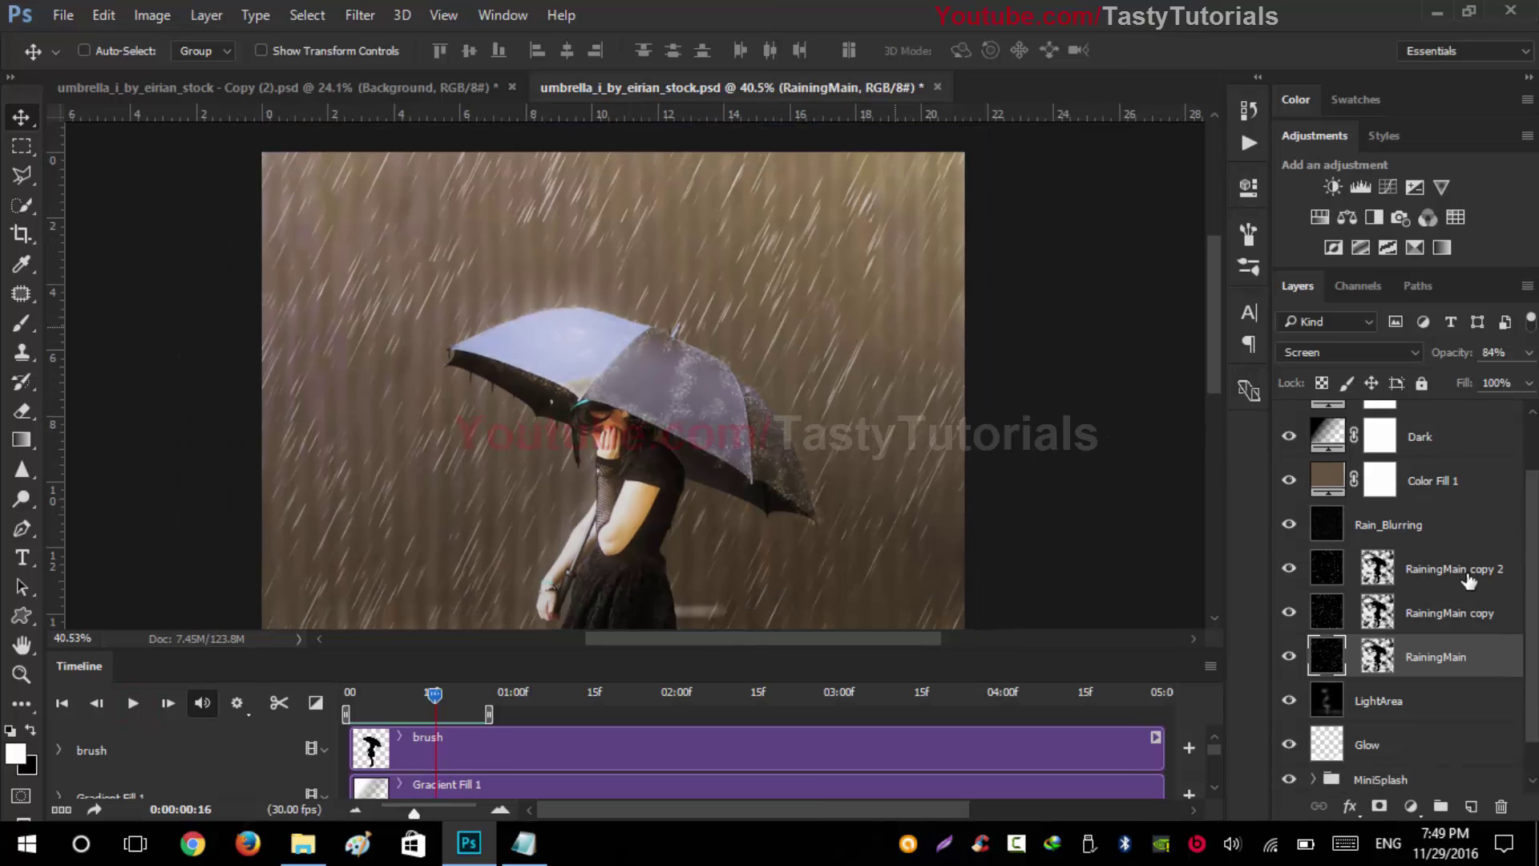
scroll(1469, 582, down, 1)
click(1395, 736)
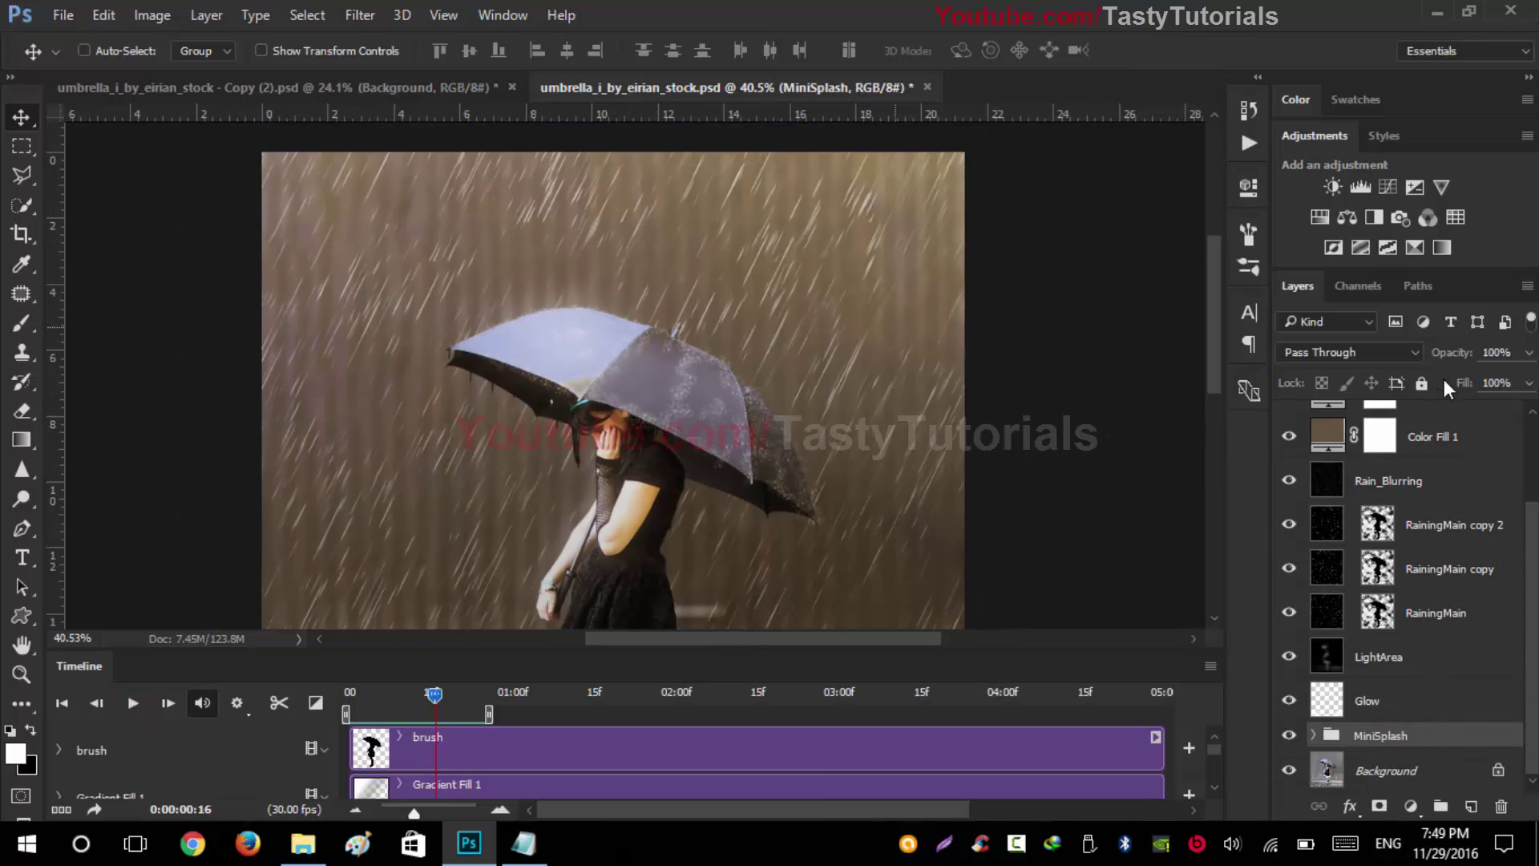
drag(1456, 357, 1403, 367)
drag(1427, 362, 1437, 362)
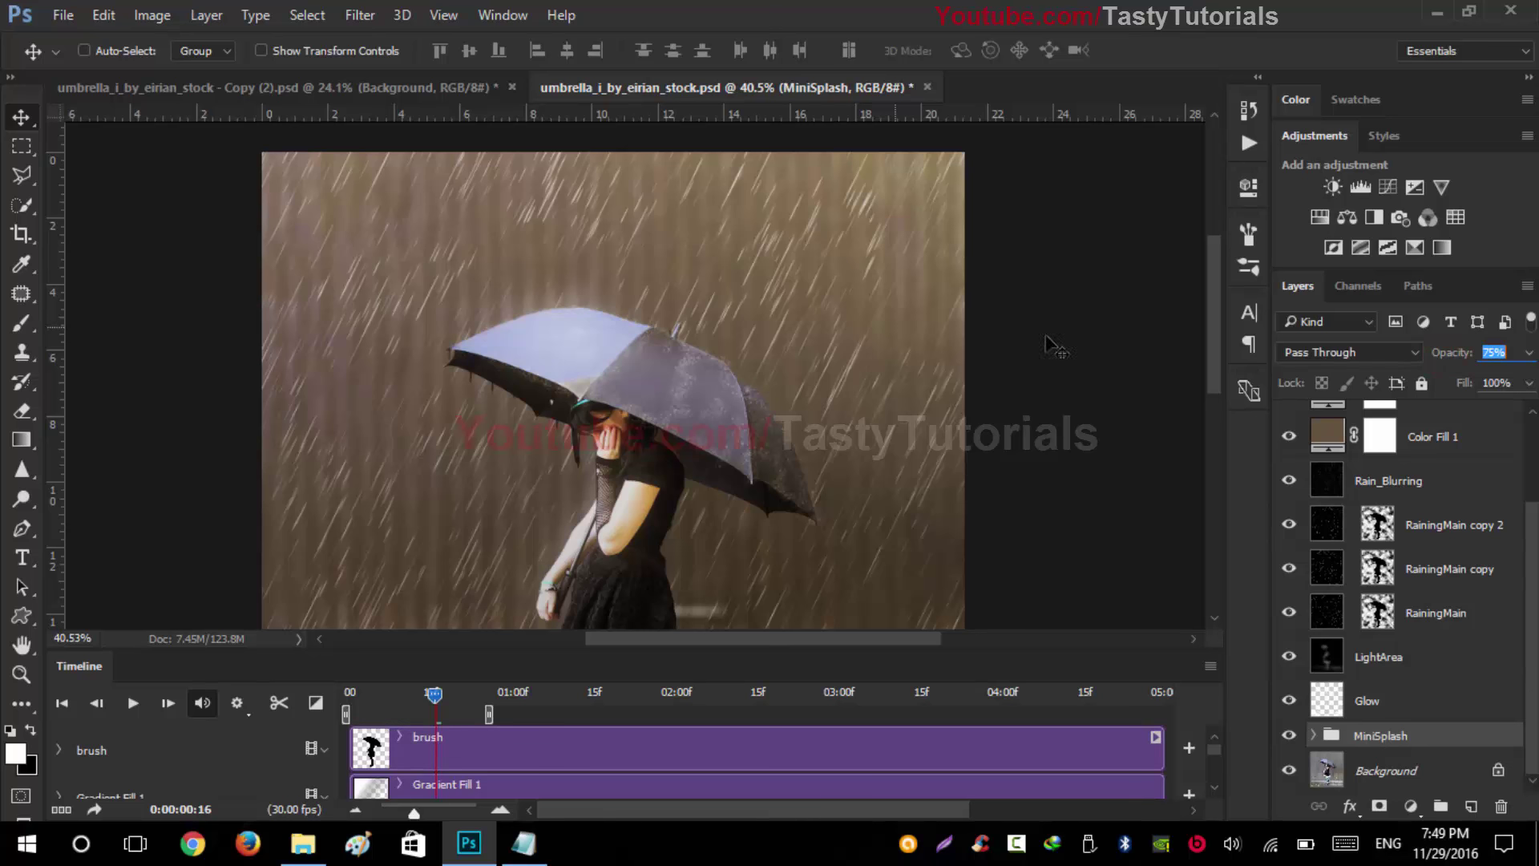
click(872, 343)
Step: Play the animation from the first frame around the umbrella, and again around the girl's feet, stopping it each time
drag(430, 692, 348, 693)
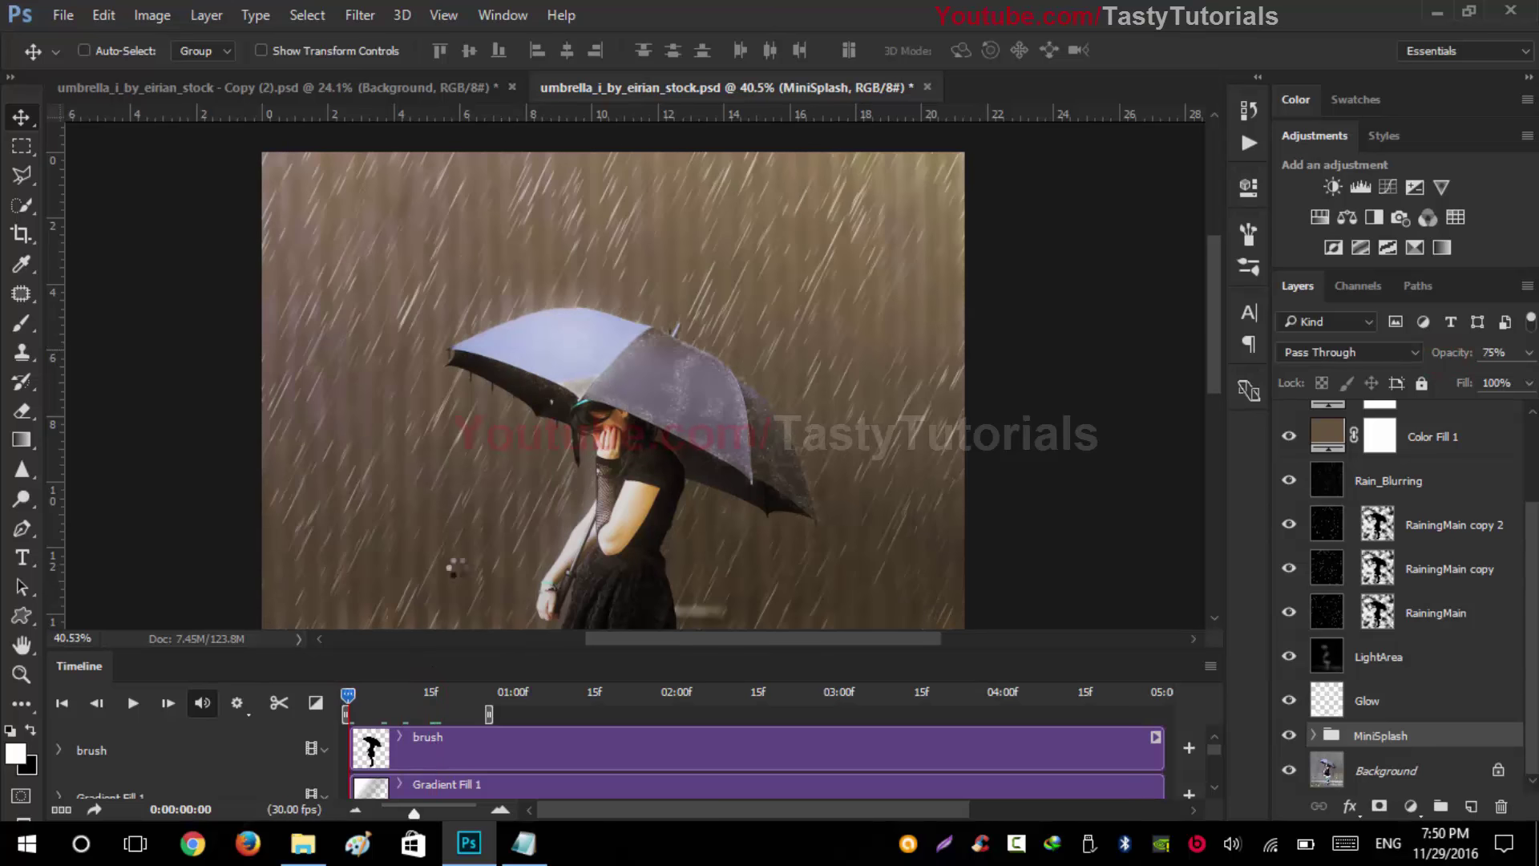
key(space)
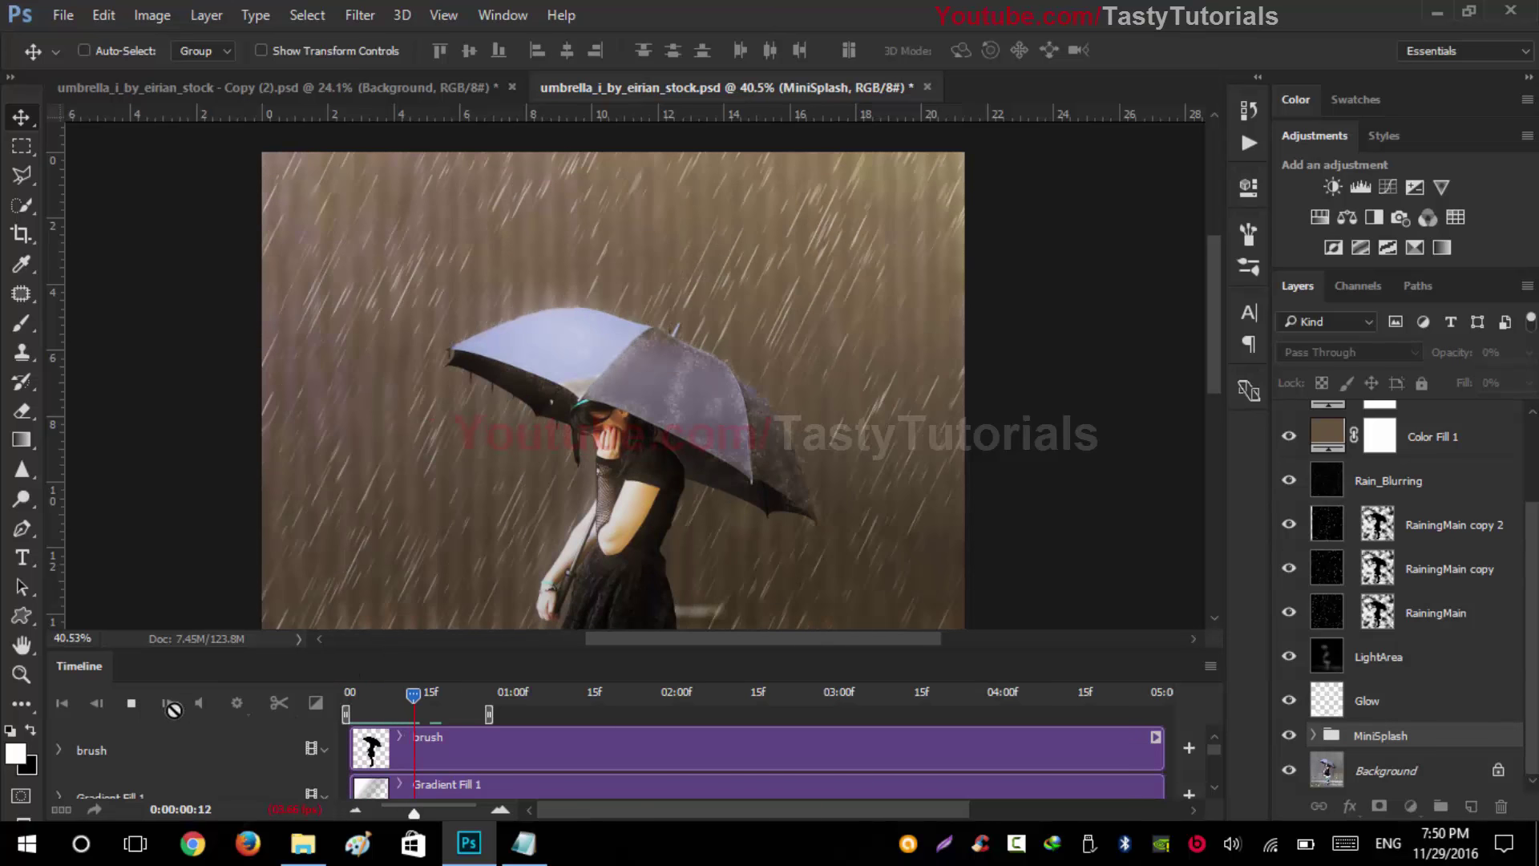
click(131, 703)
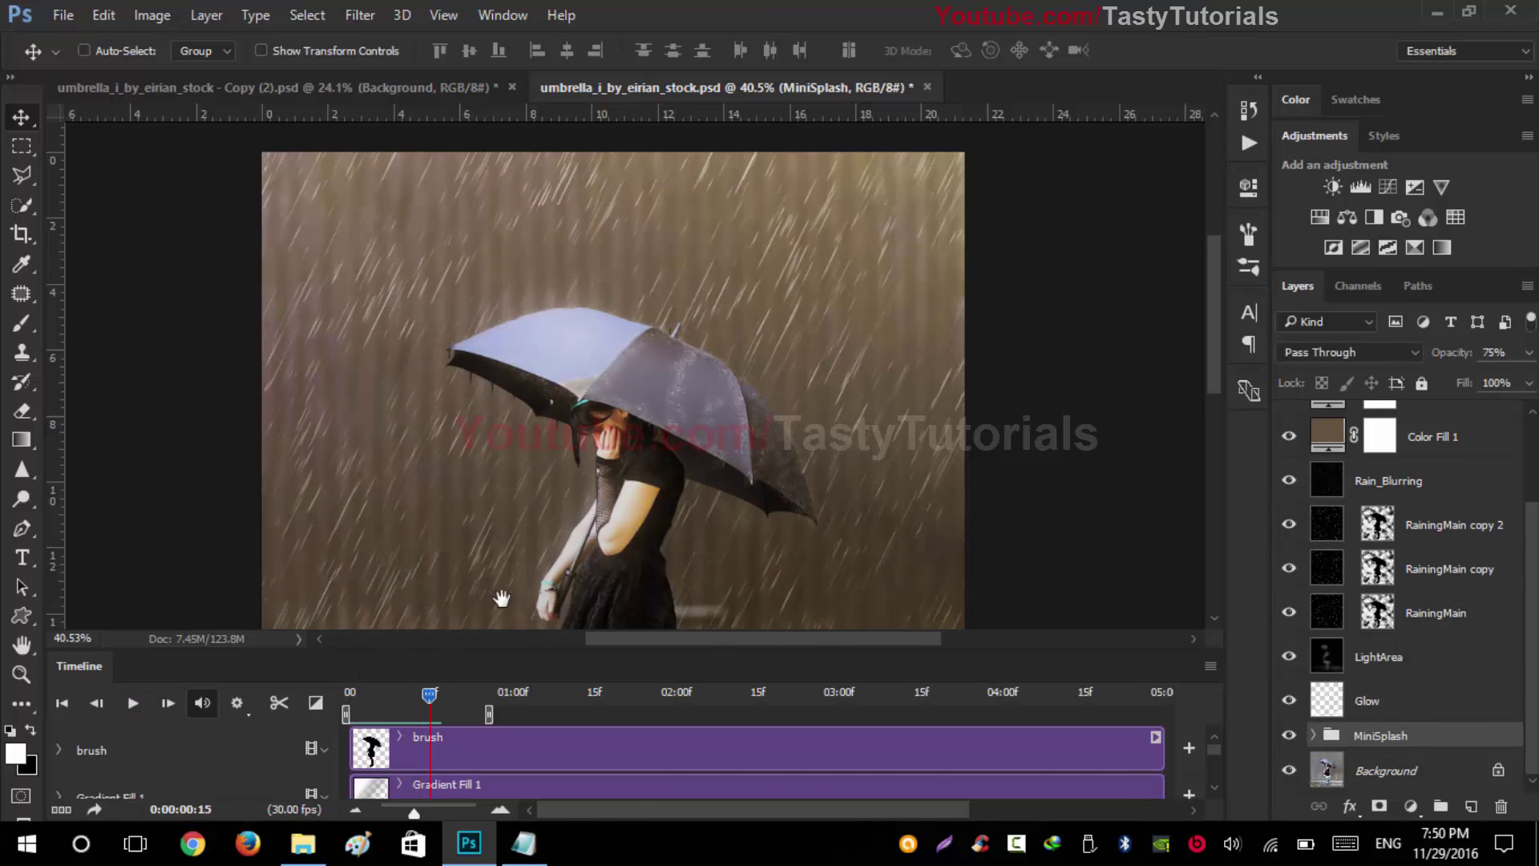
drag(556, 594, 532, 535)
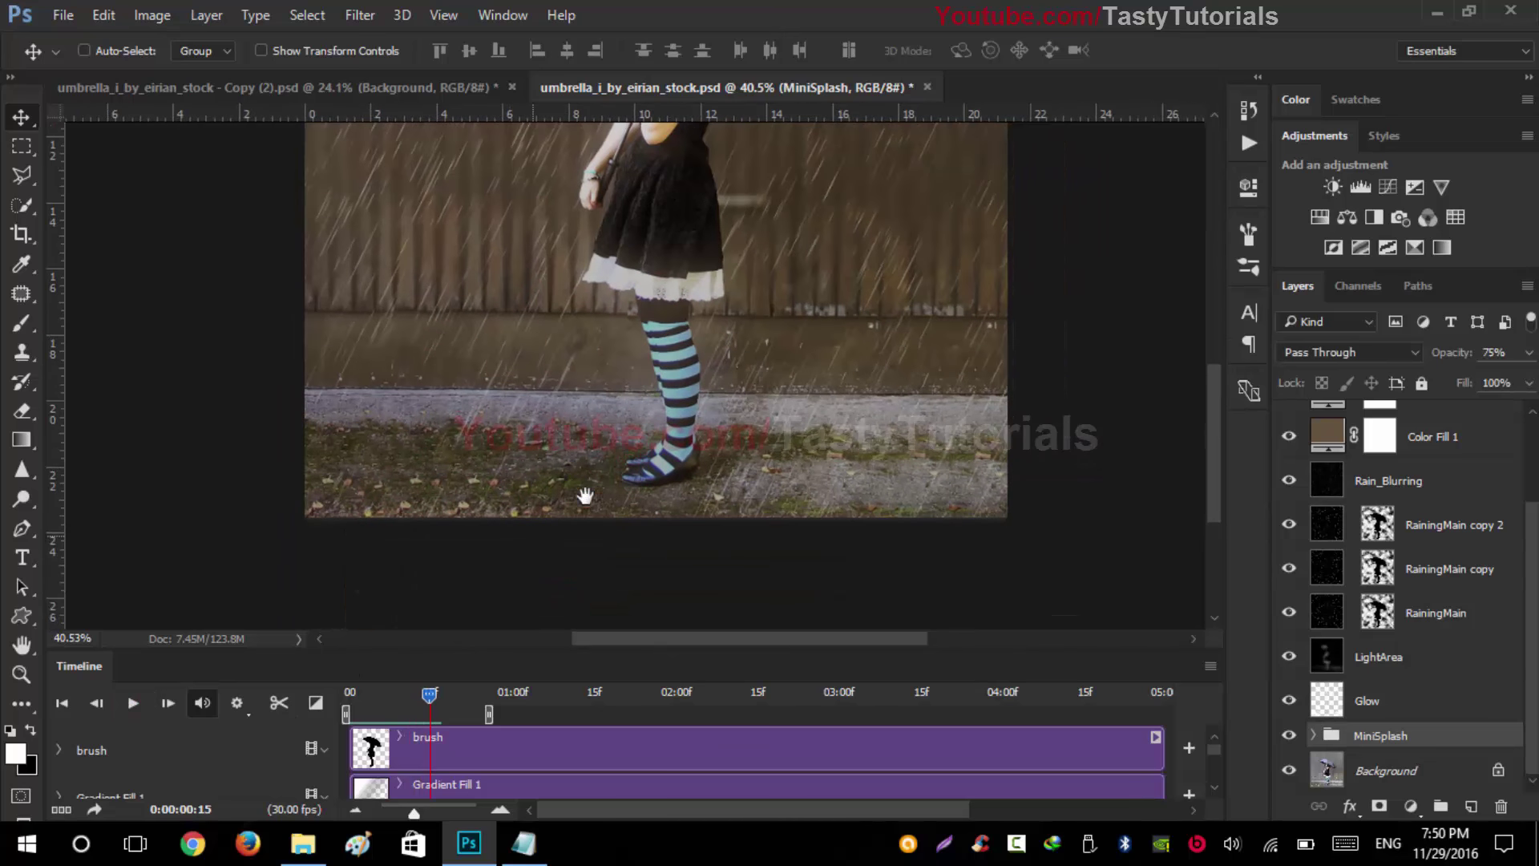
click(132, 703)
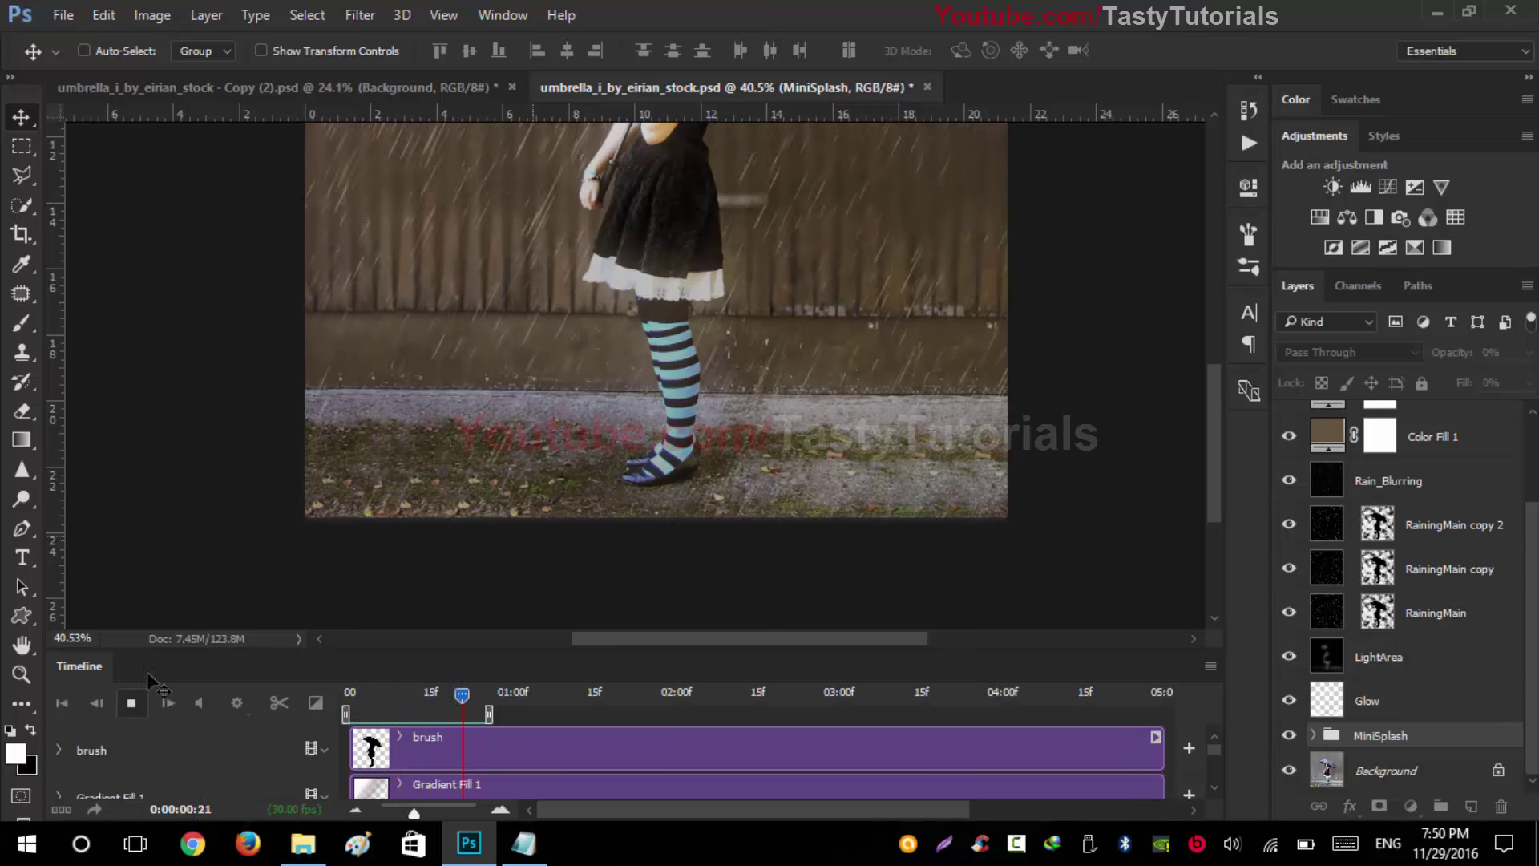
click(132, 703)
Step: Toggle RainingMain copy 2 and RainingMain copy off and on to compare how each contributes to the rain
scroll(682, 317, down, 3)
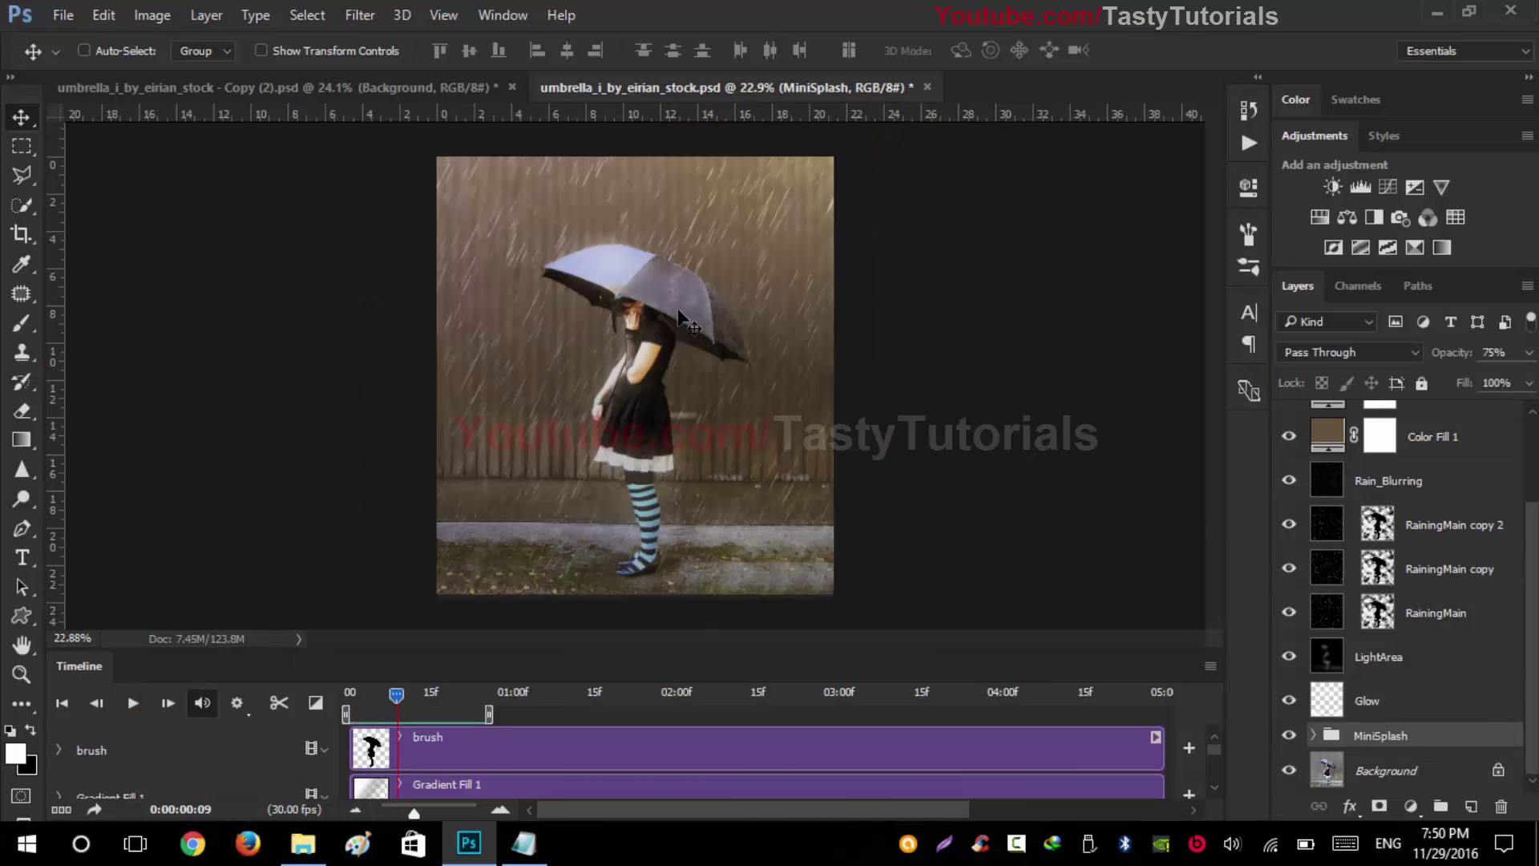
scroll(681, 317, up, 2)
mouse_move(1214, 408)
mouse_down()
mouse_move(1216, 357)
mouse_move(1214, 411)
mouse_up()
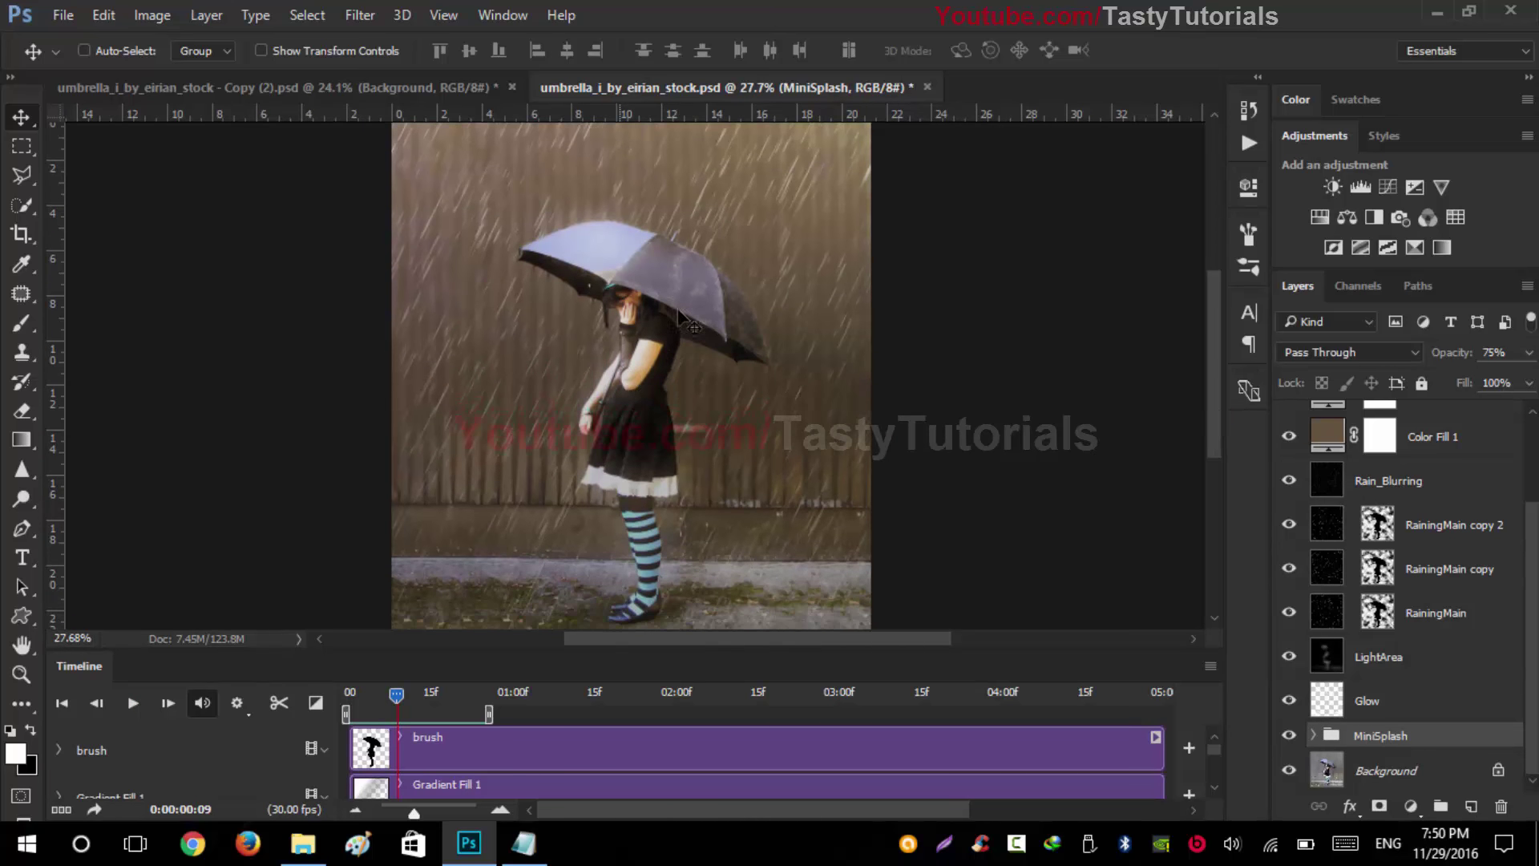
scroll(1425, 579, up, 3)
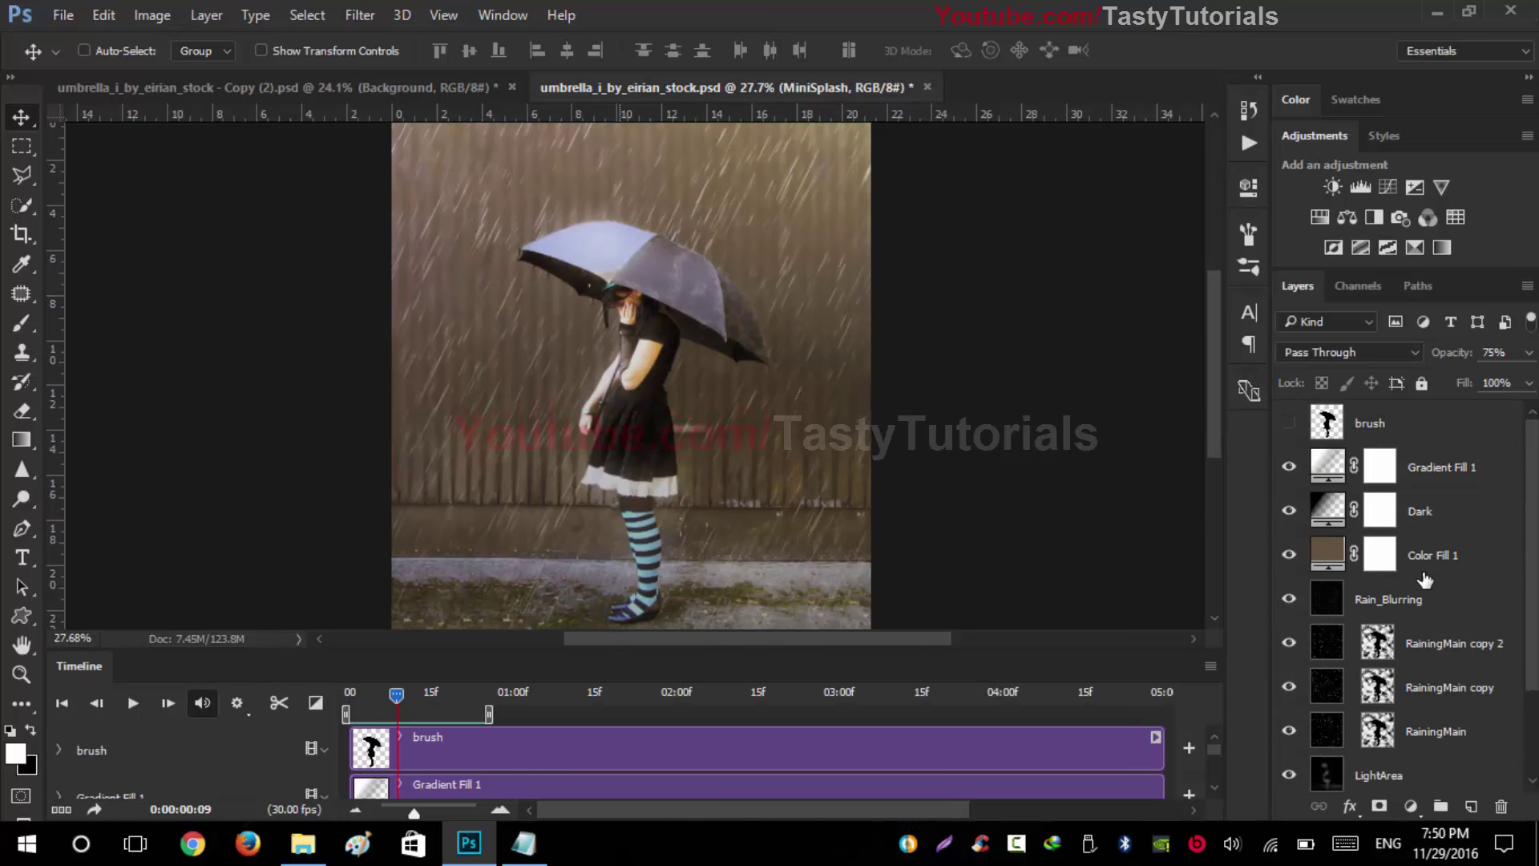
scroll(772, 267, up, 3)
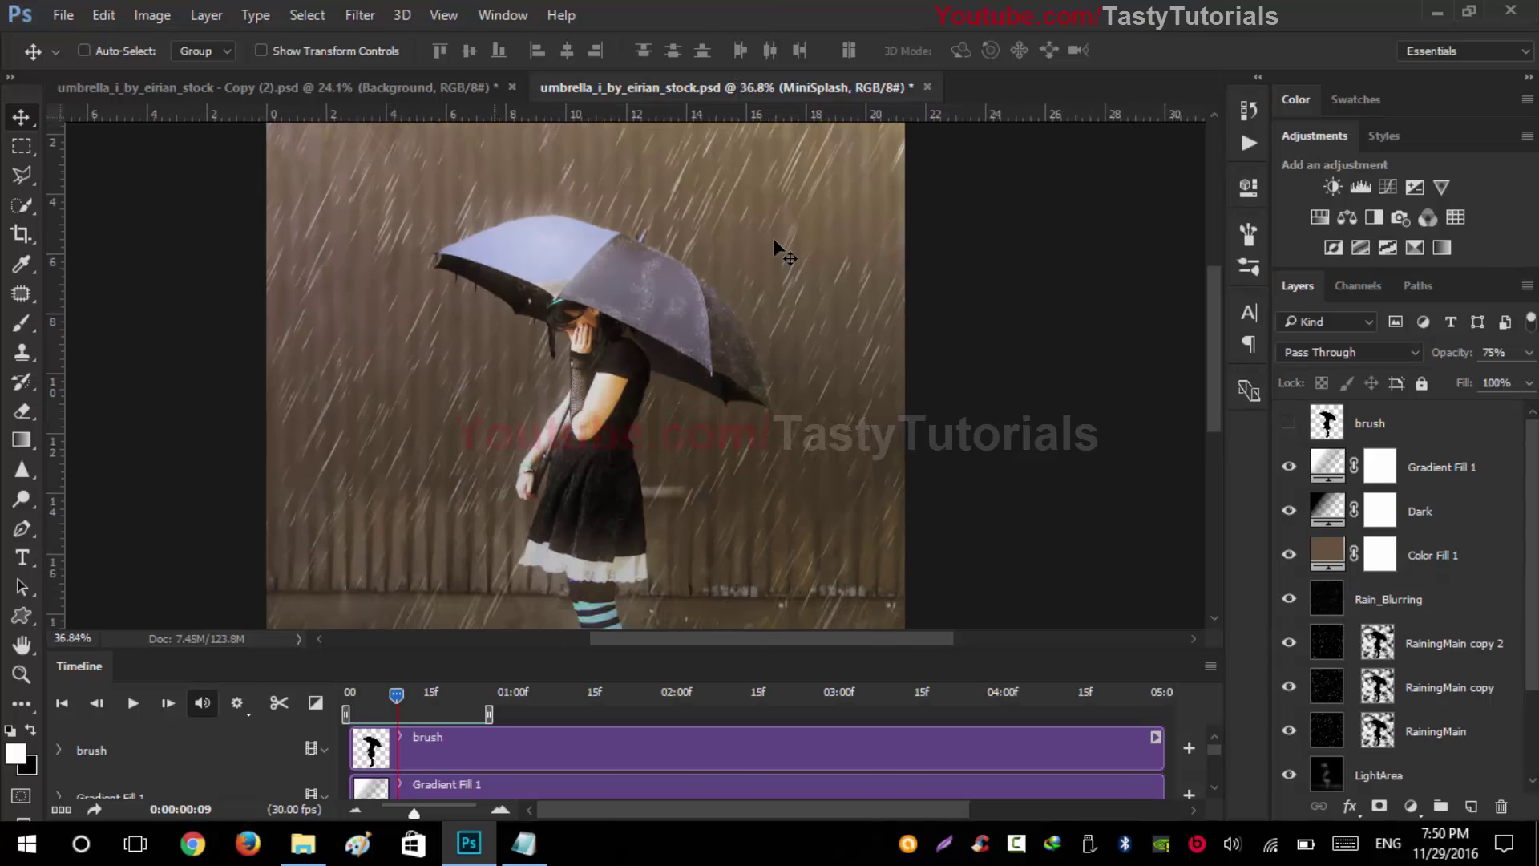
click(1445, 638)
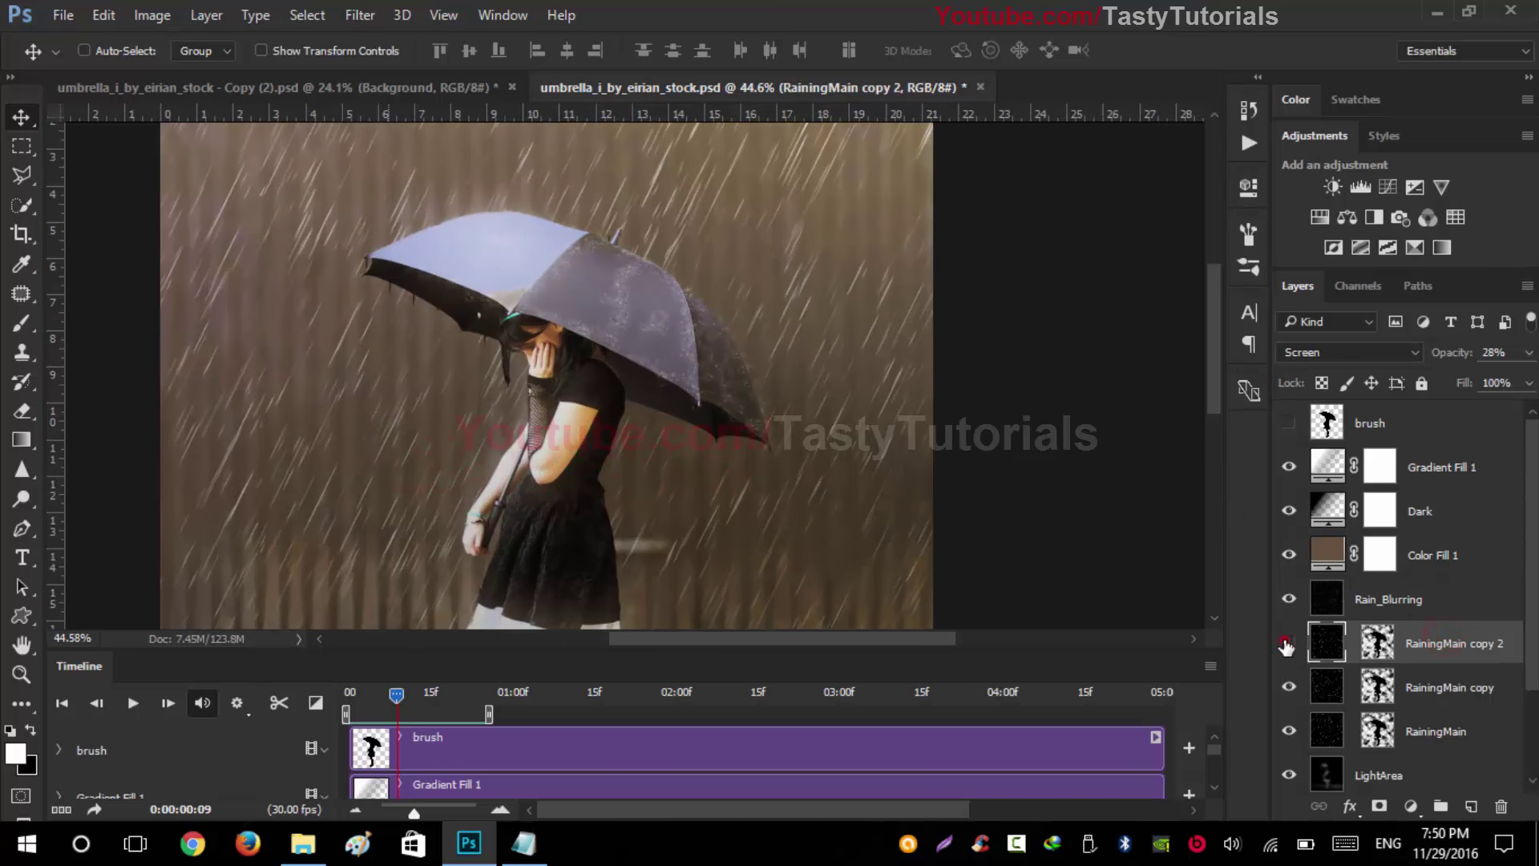
click(1288, 644)
click(1288, 643)
click(1287, 686)
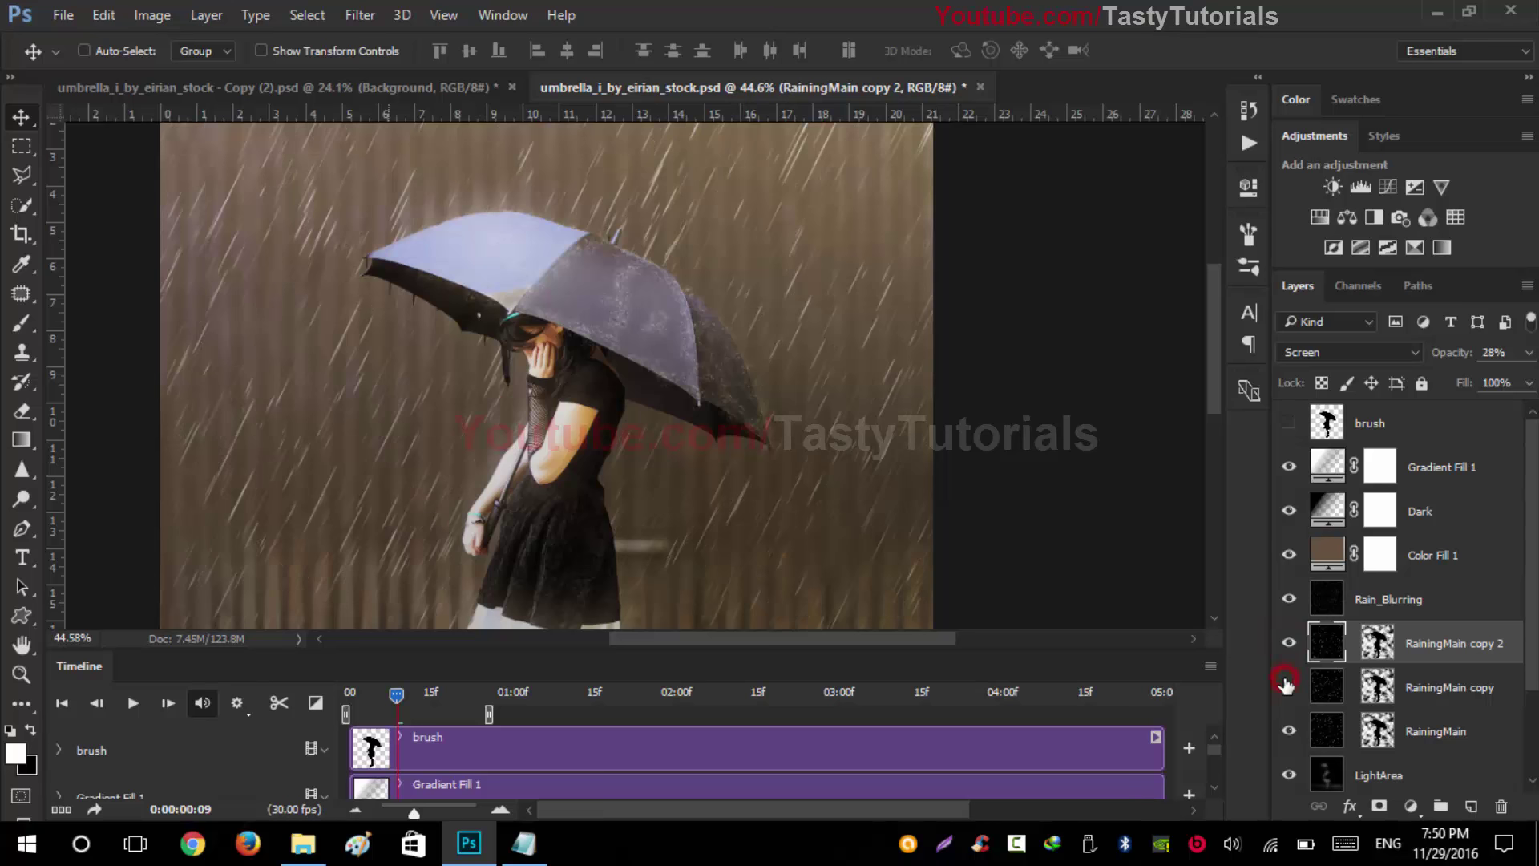
click(1287, 686)
Step: Lower the opacity of RainingMain copy to 47%, reduce RainingMain's slightly and set Rain_Blurring's to 68%
click(1471, 696)
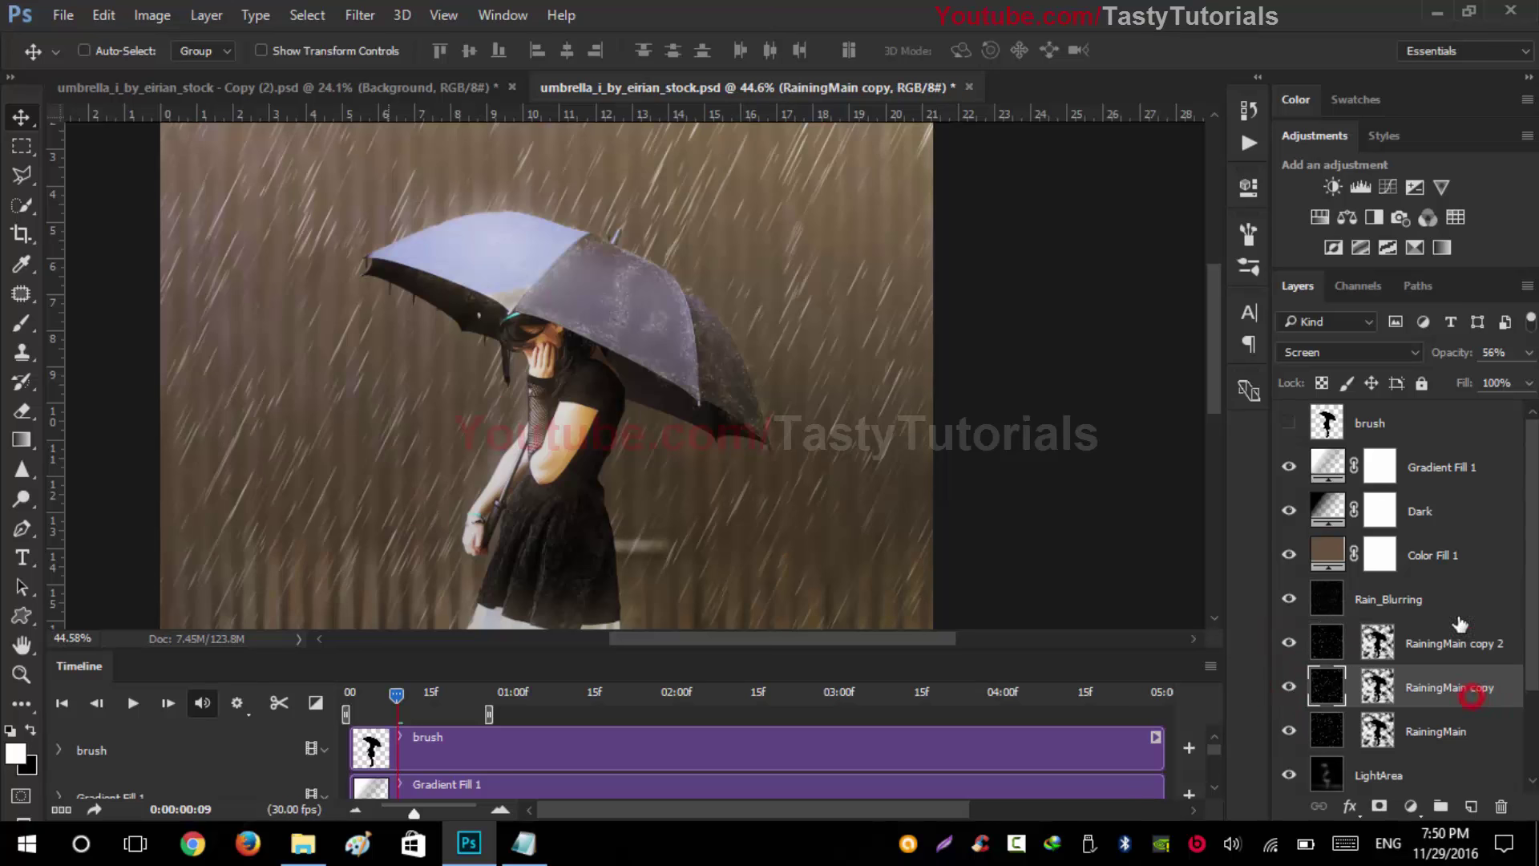
click(1452, 353)
click(1493, 354)
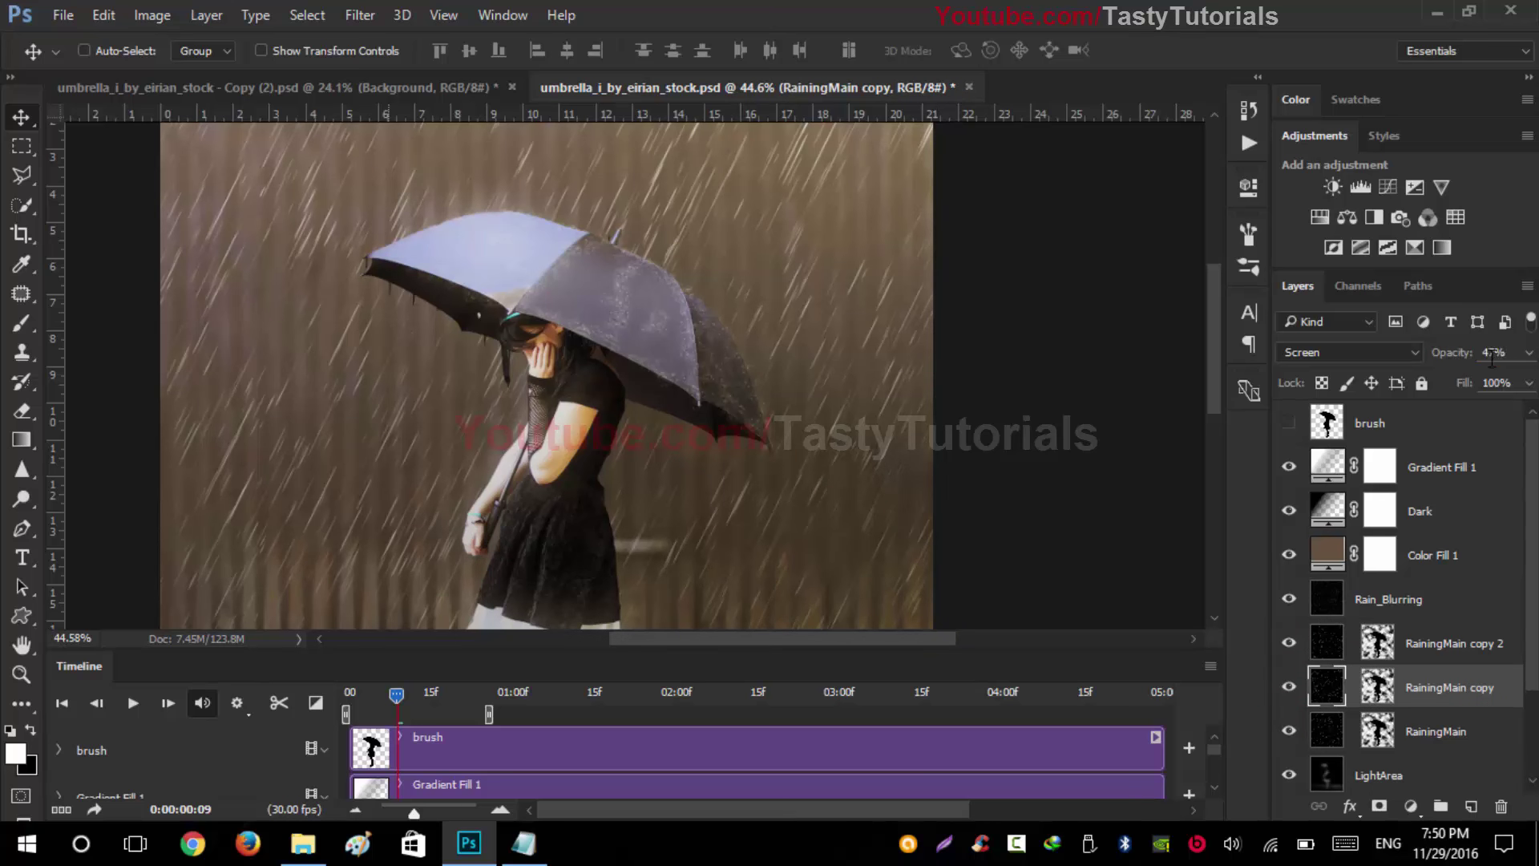
click(1434, 716)
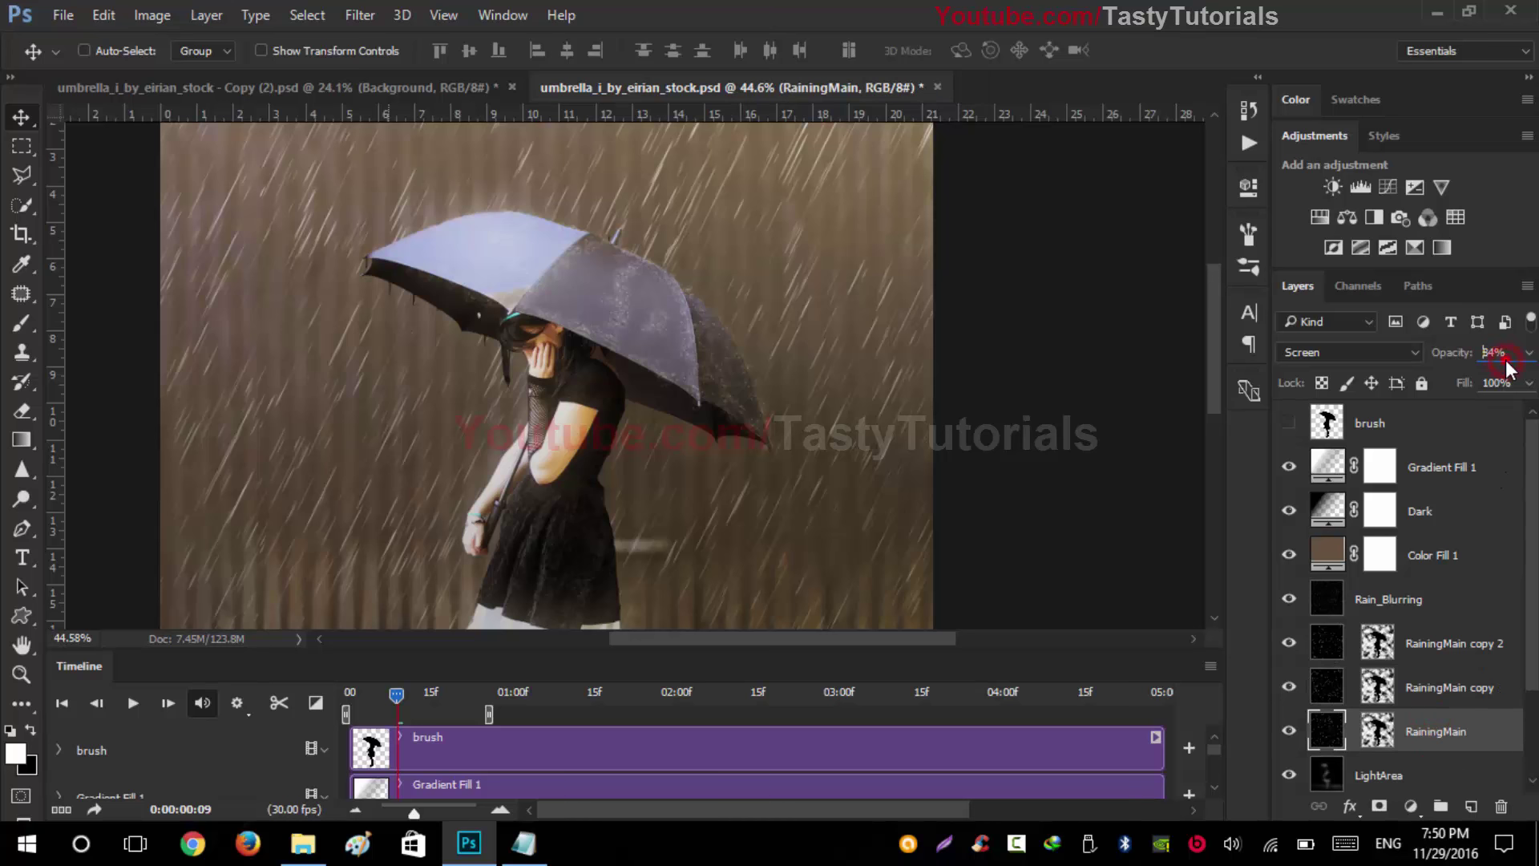
key(Down)
click(1423, 611)
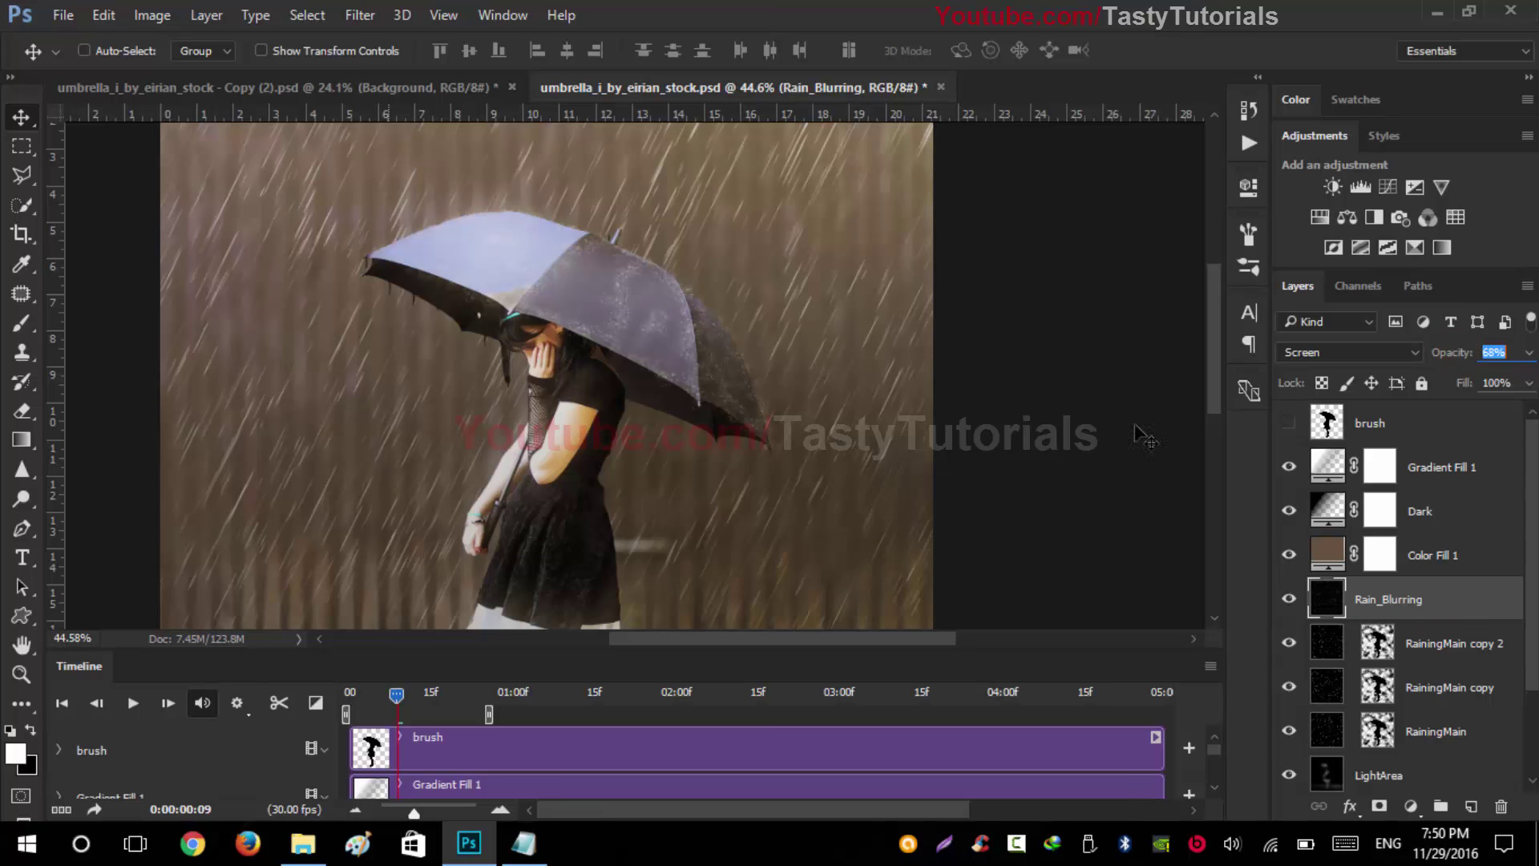
Step: Play the rain animation twice with more of the photo in view, stopping it each time
scroll(868, 429, down, 2)
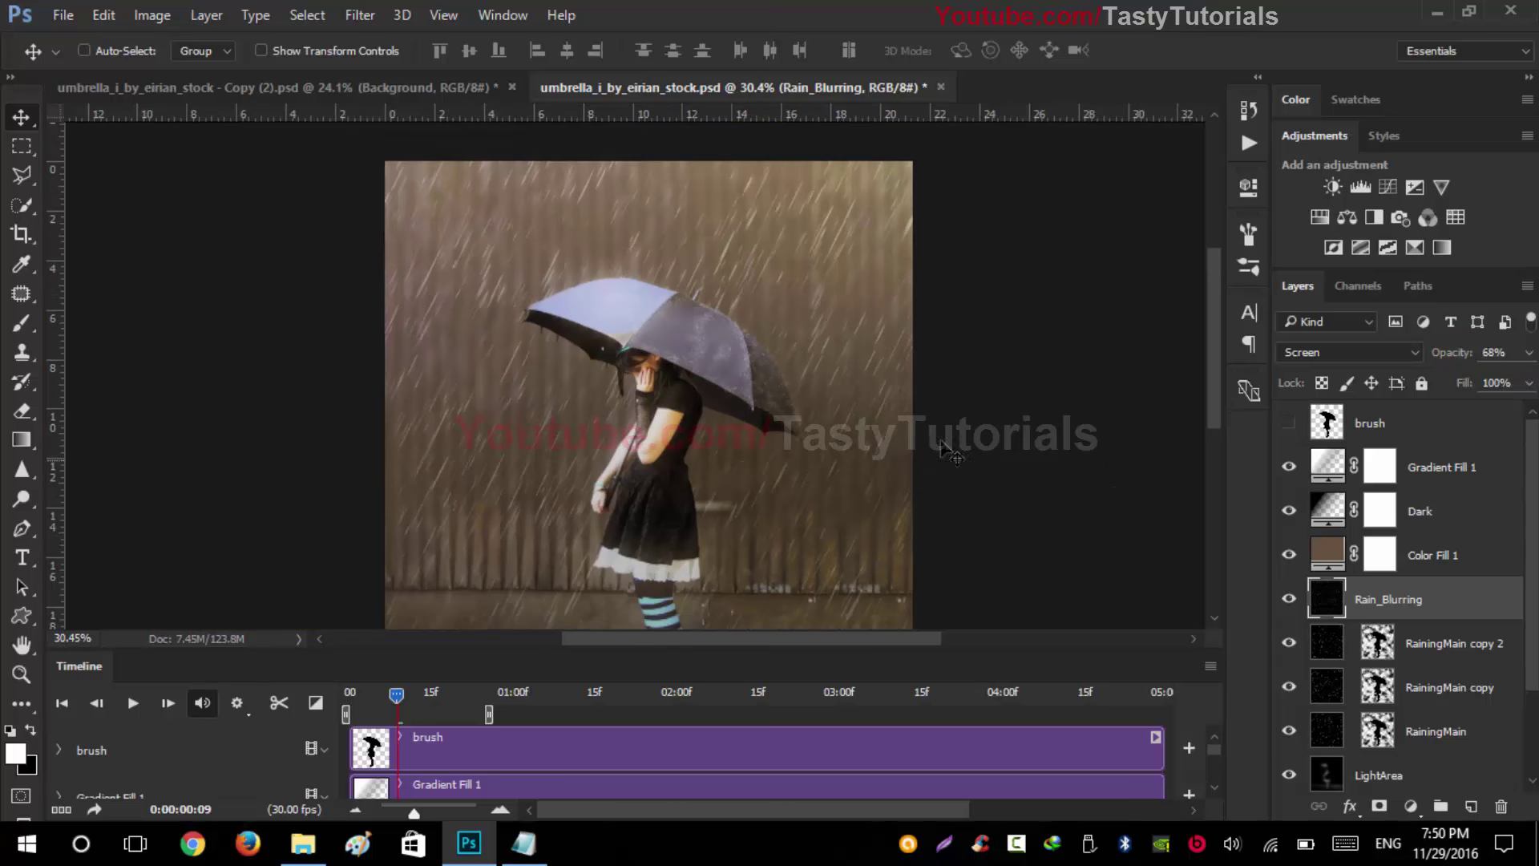
drag(372, 699, 348, 696)
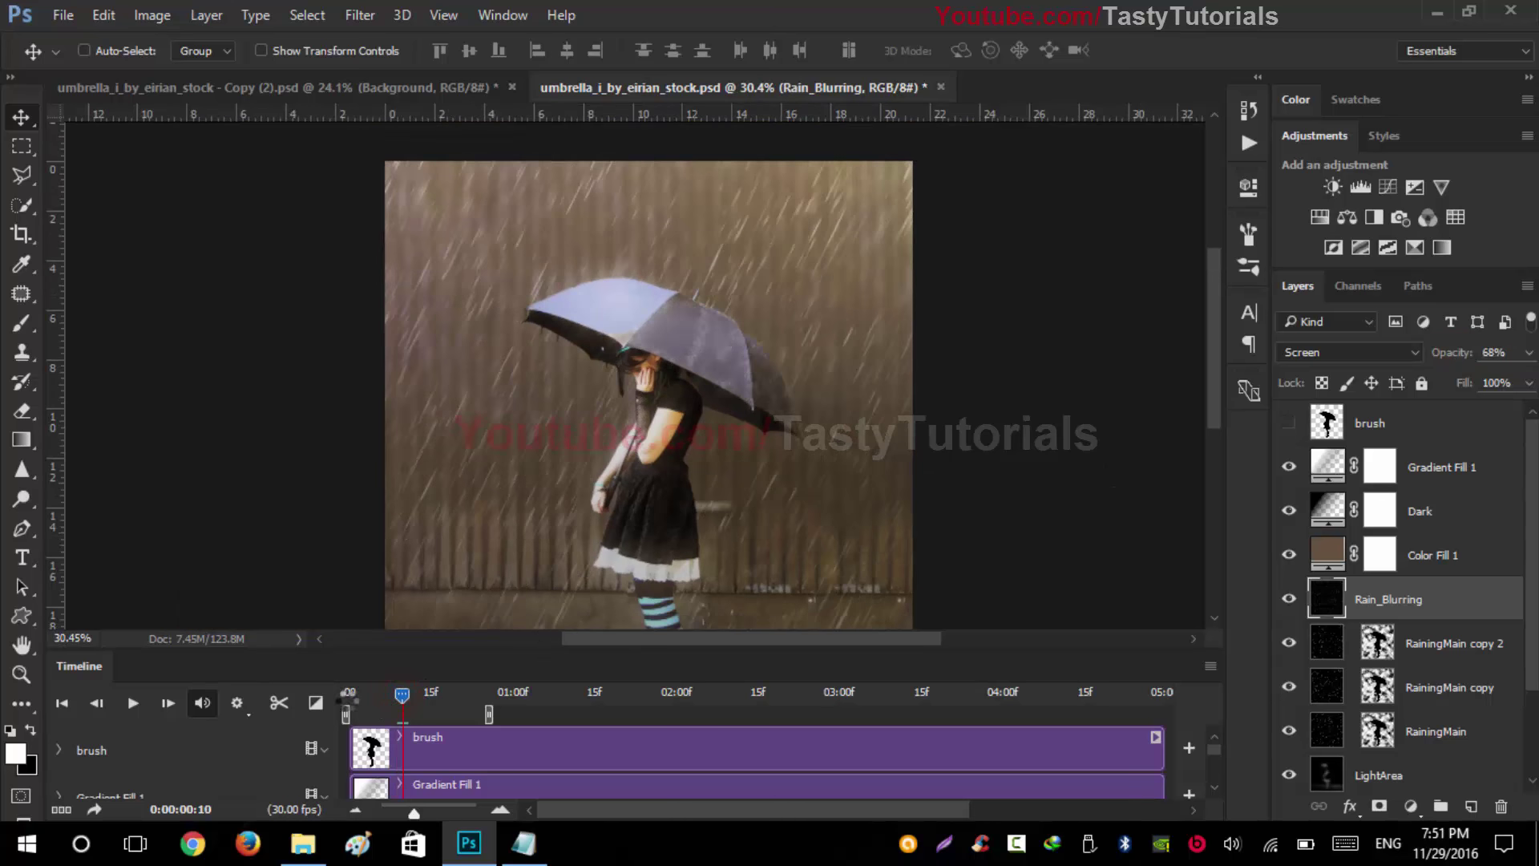
key(space)
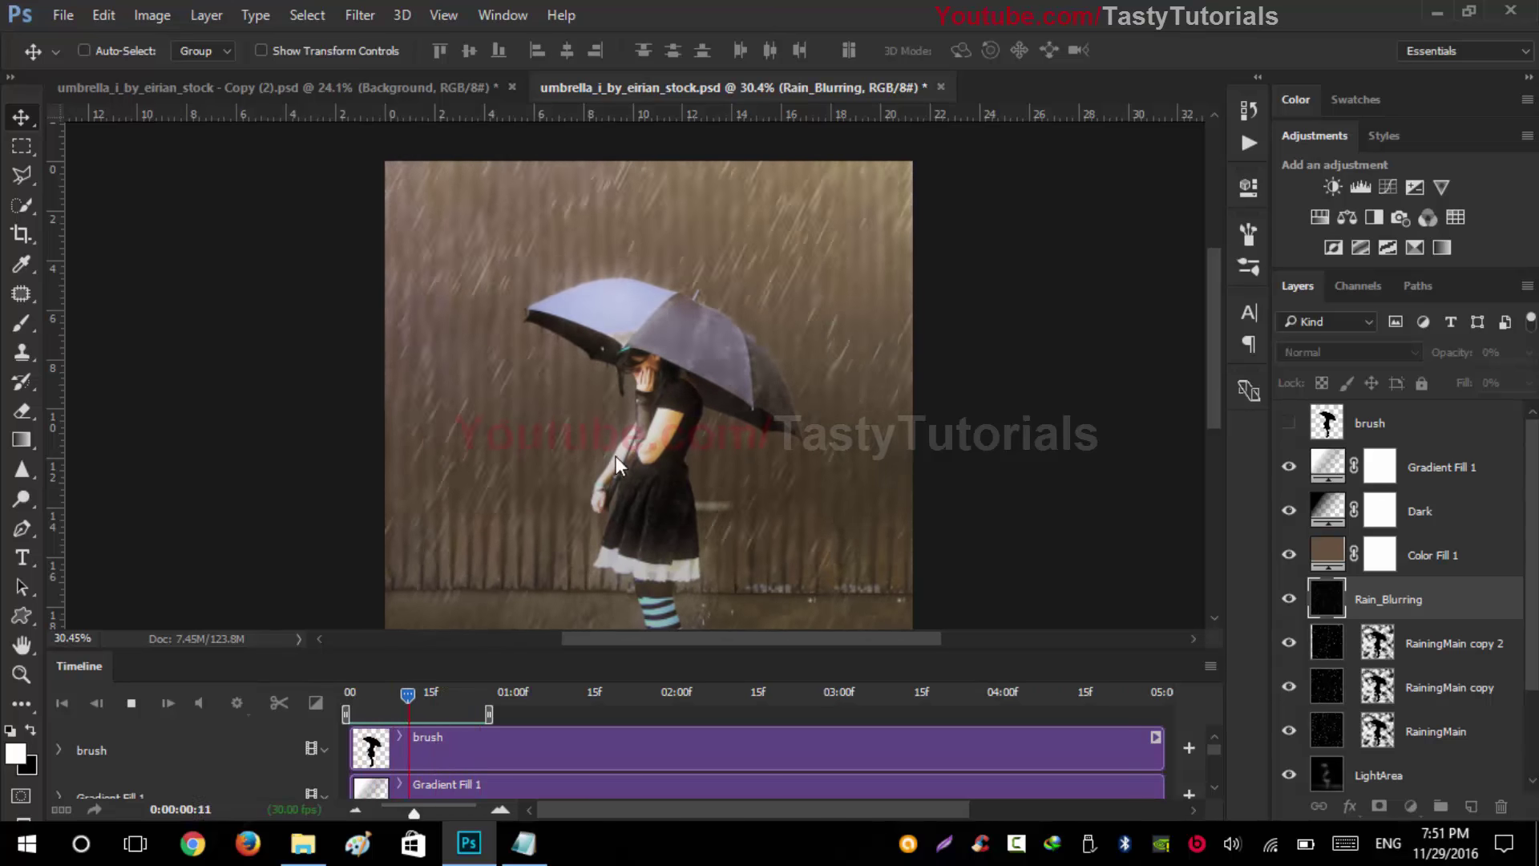
click(133, 705)
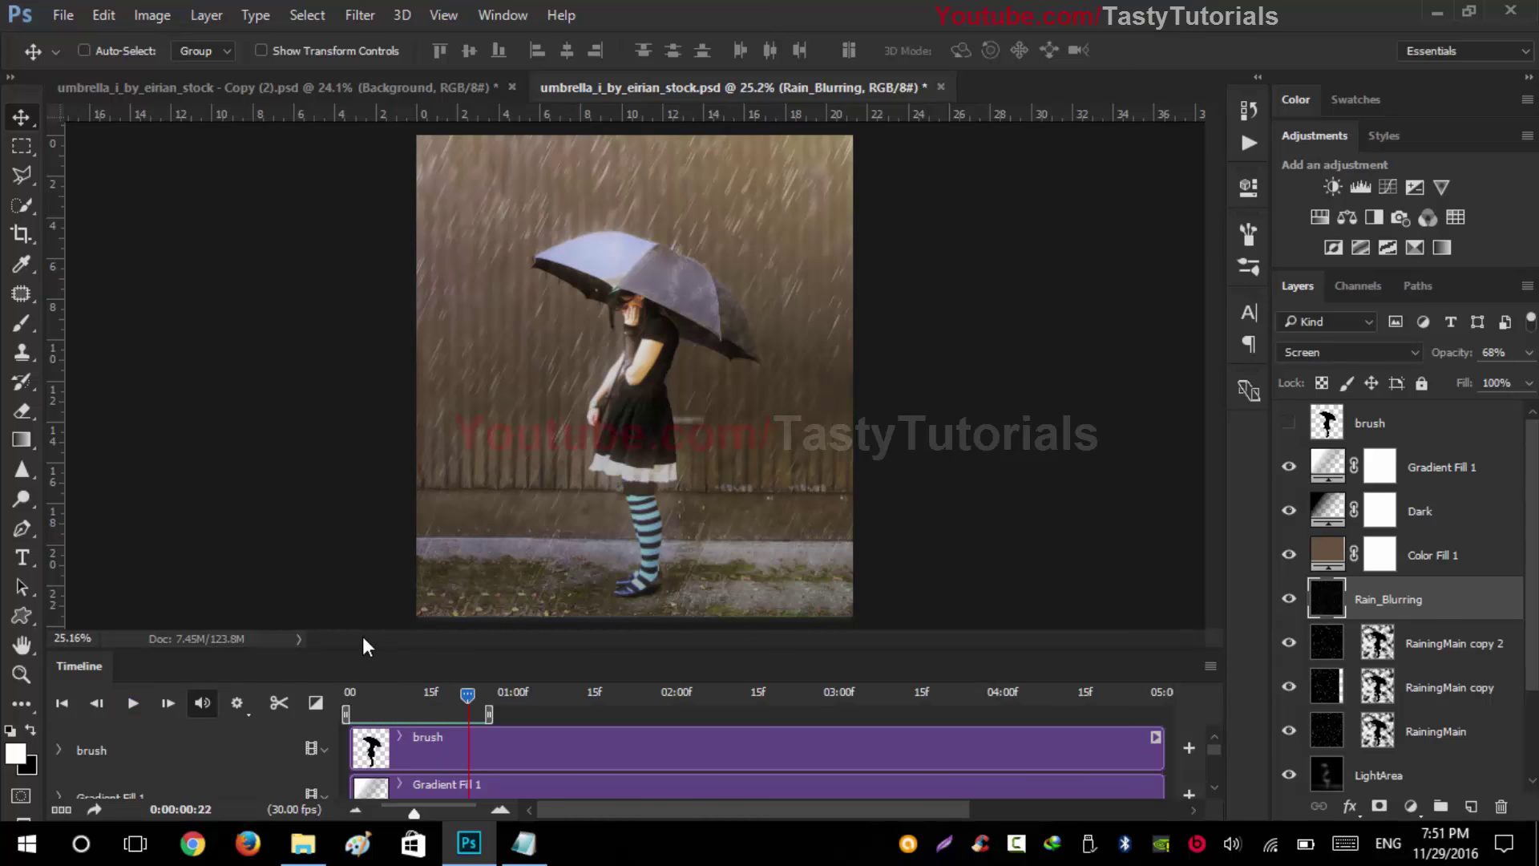
click(133, 703)
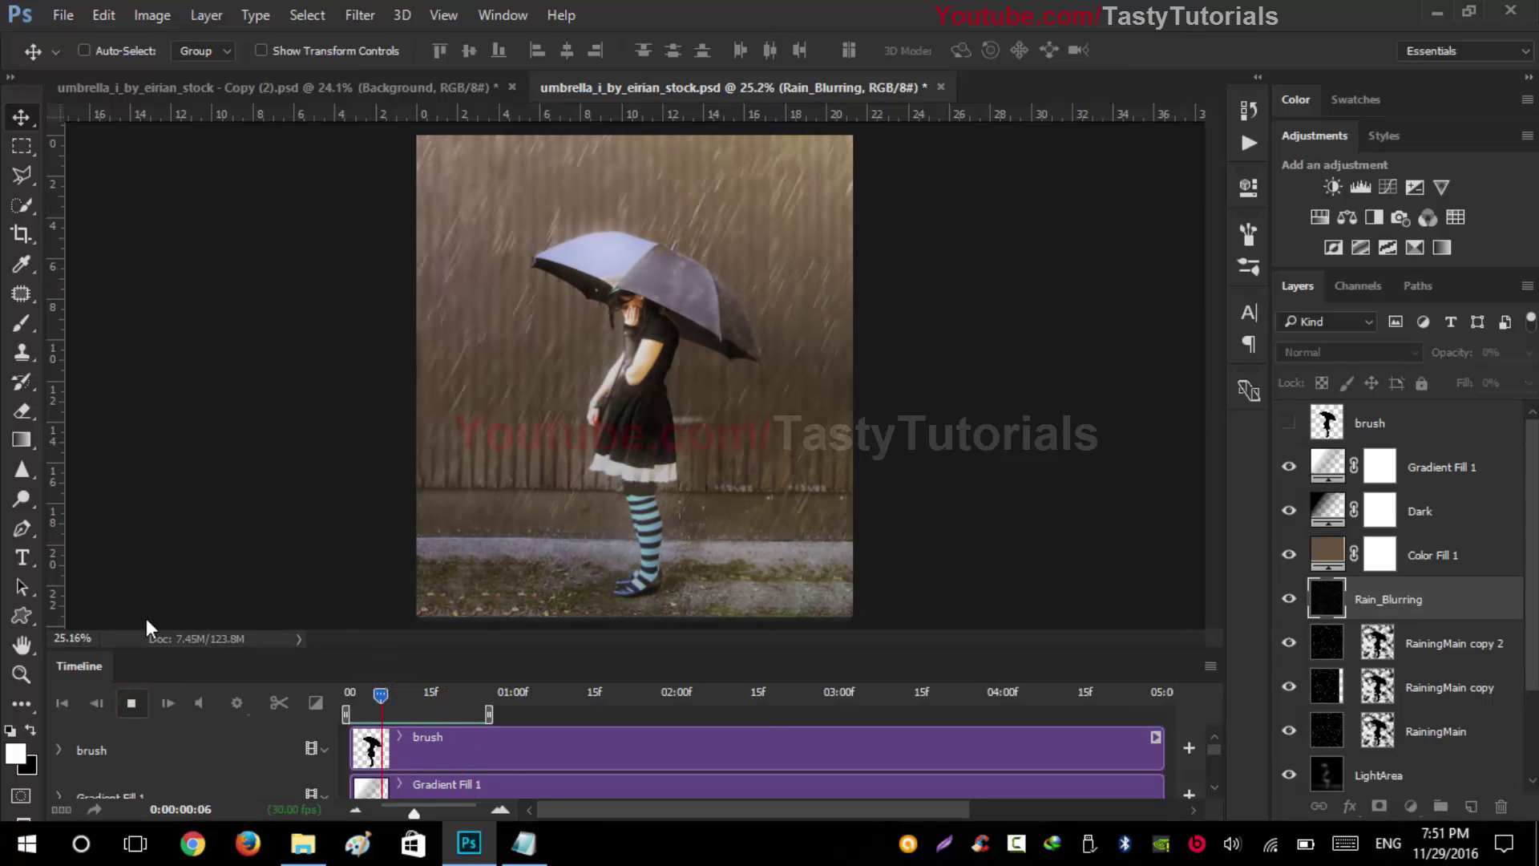
click(132, 703)
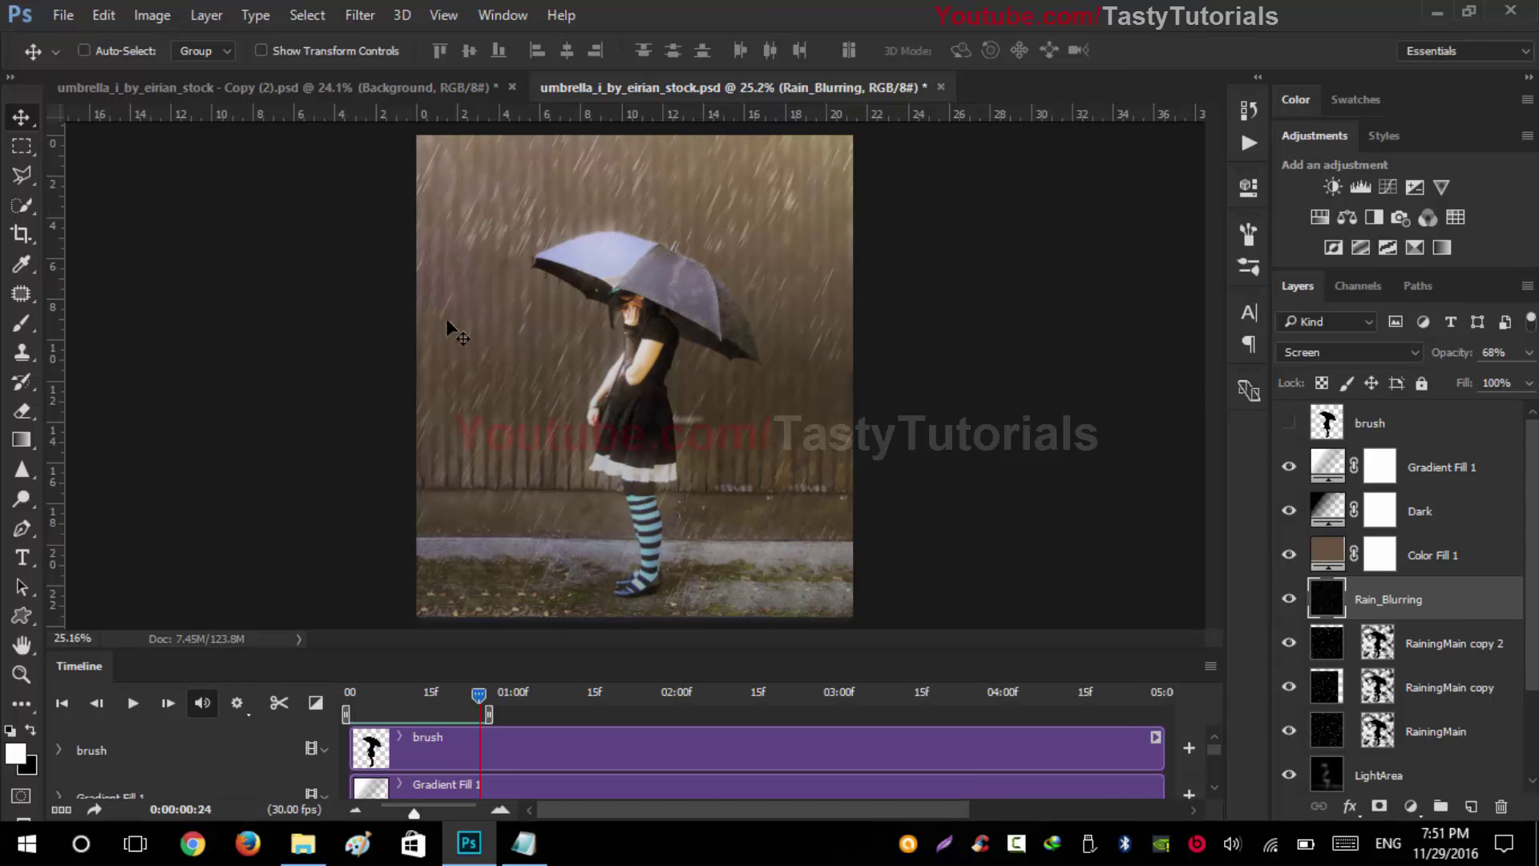
Step: Start a Save for Web (Legacy) export of the animation and show only the optimized GIF preview
click(70, 13)
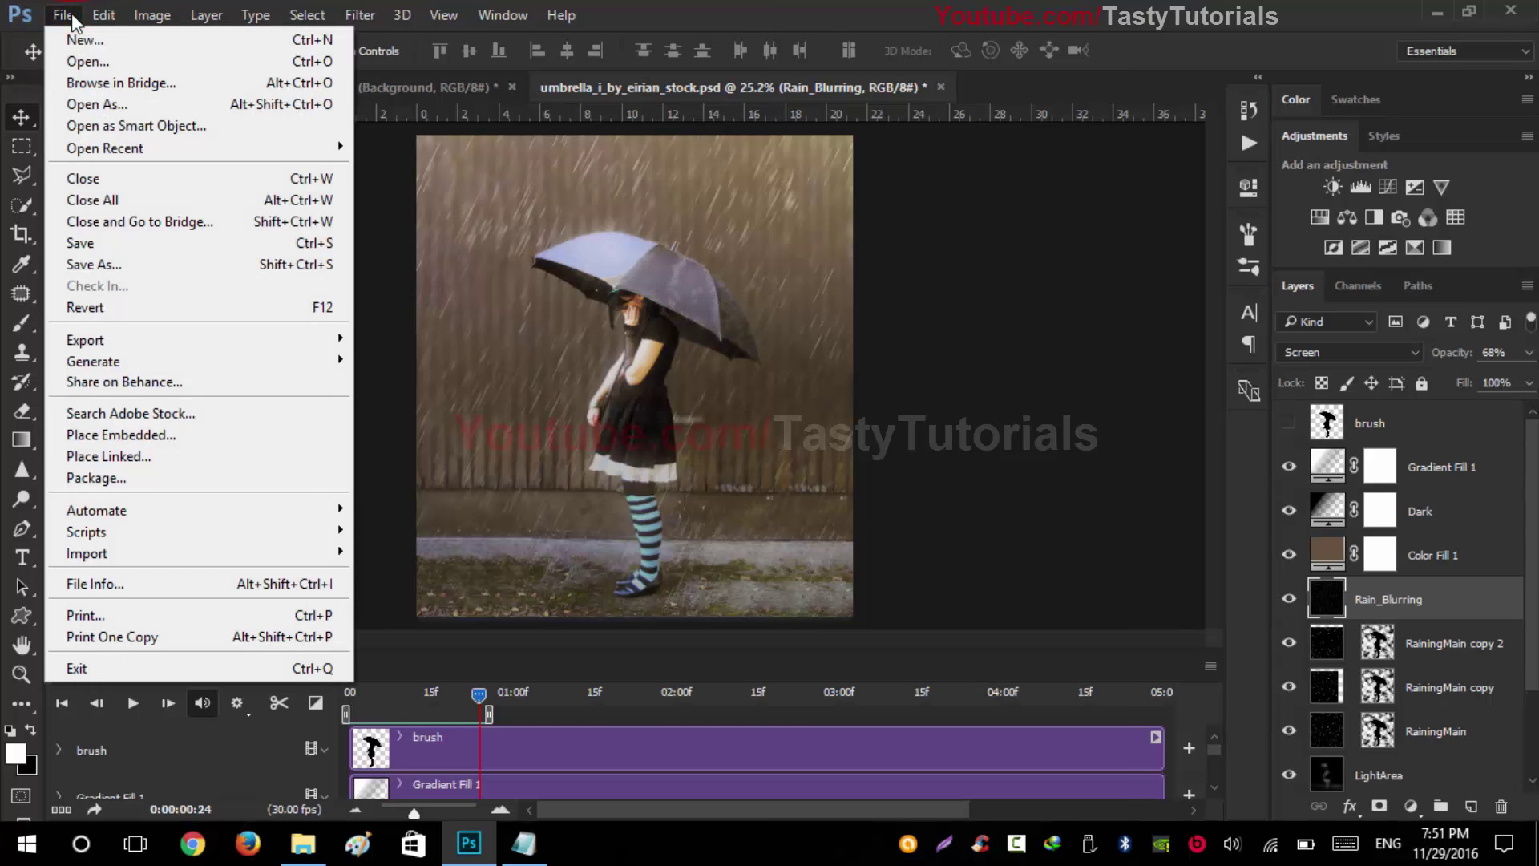
mouse_move(176, 339)
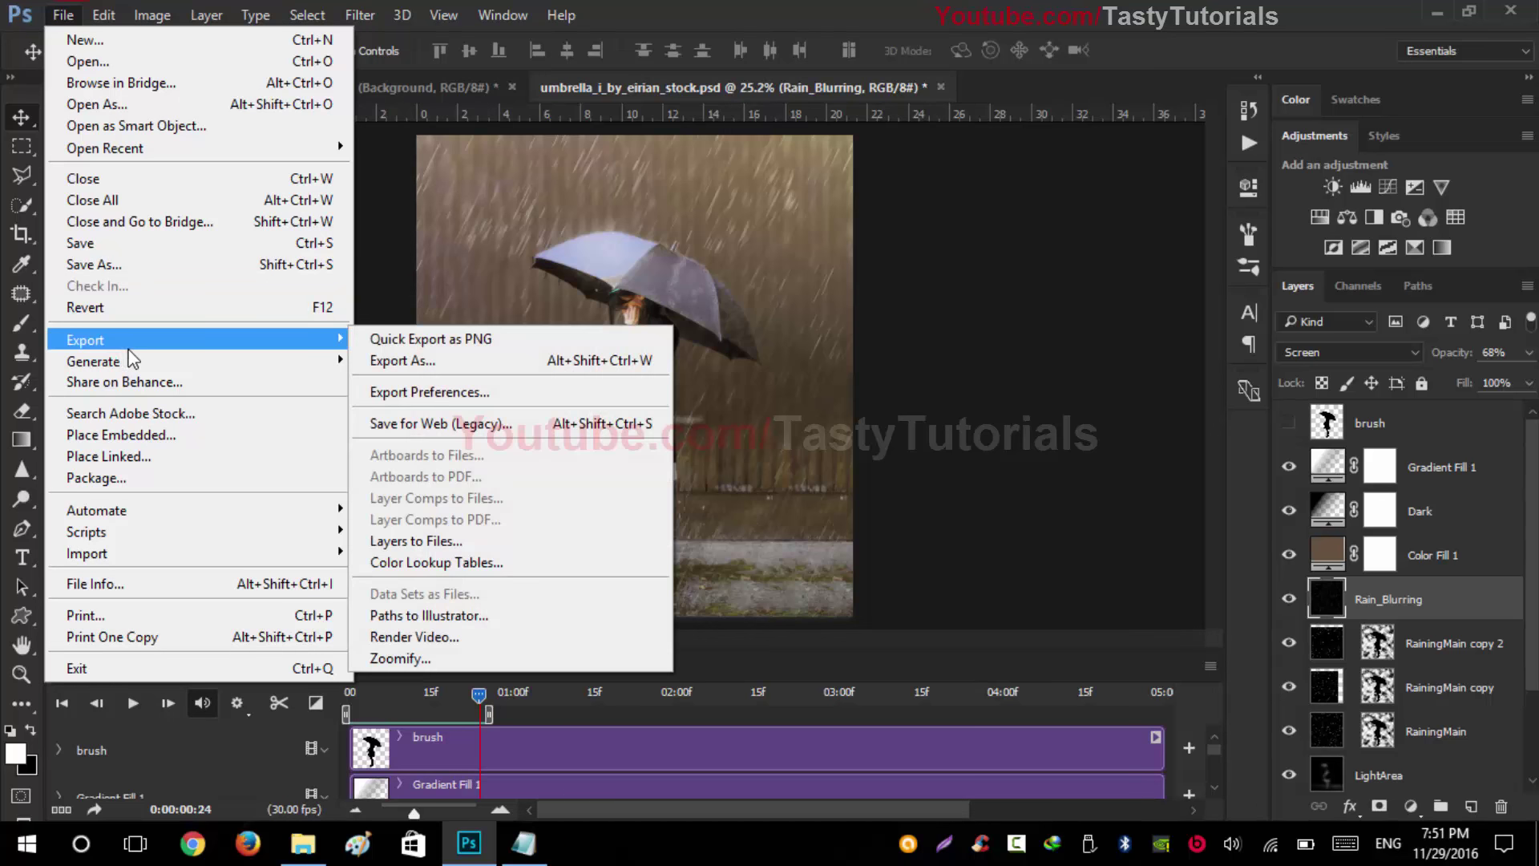
click(472, 431)
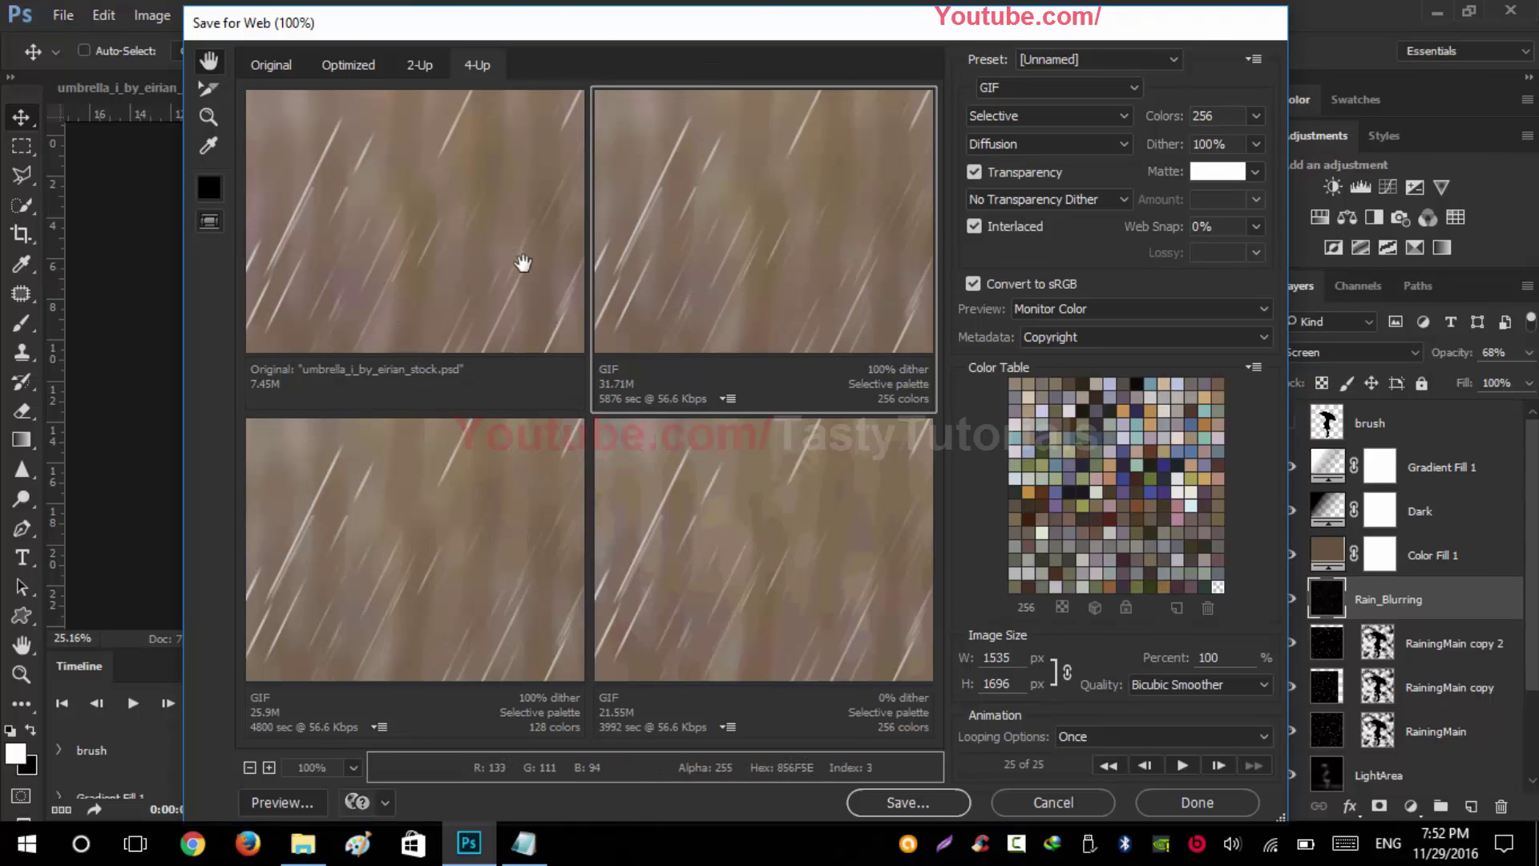
click(345, 64)
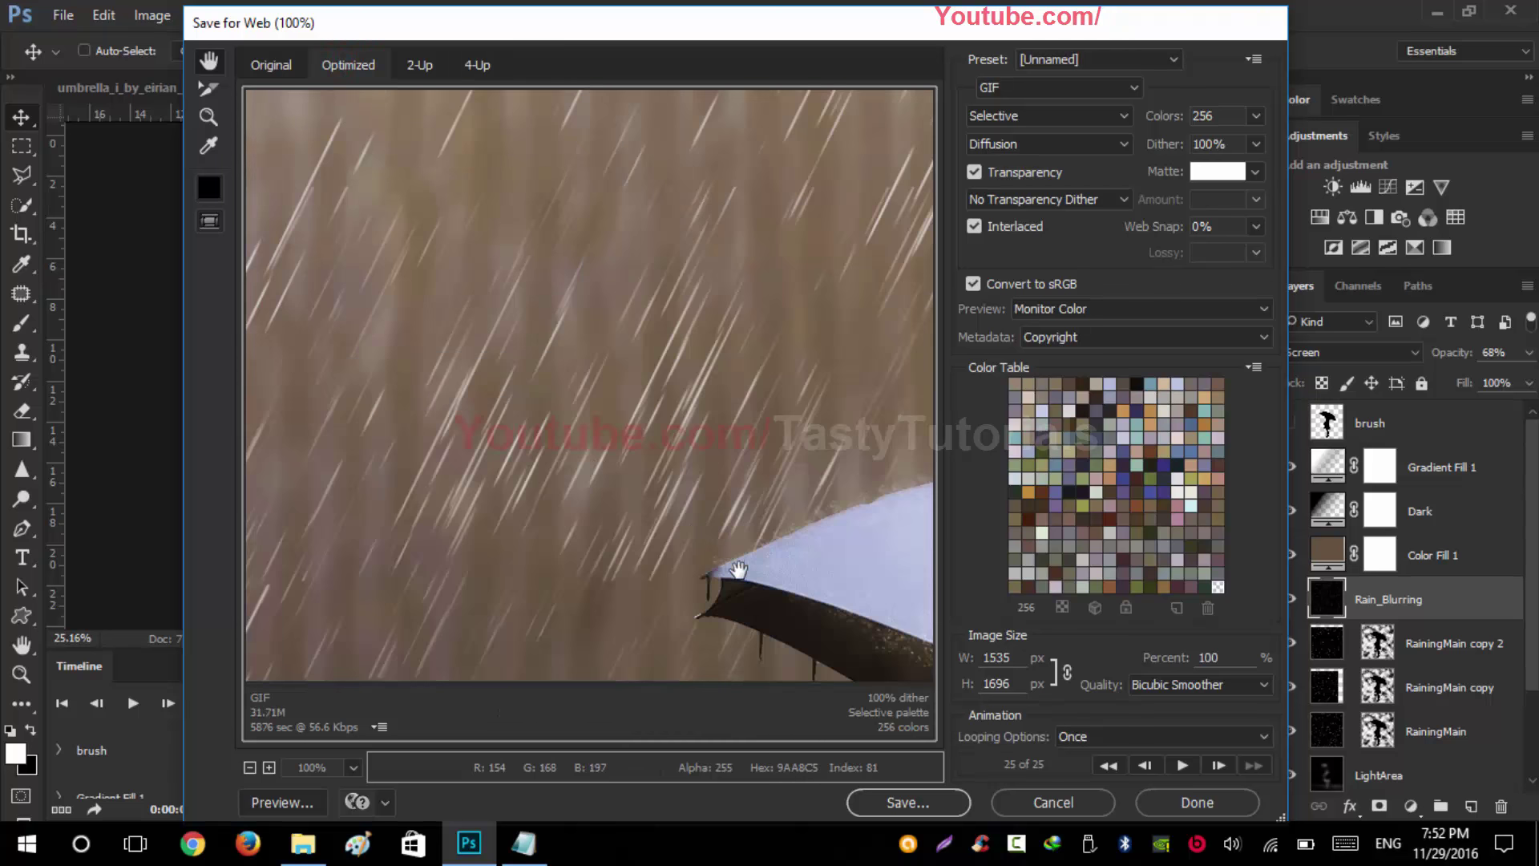
Step: Inspect the optimized preview around the girl and umbrella, and play the animation there briefly
drag(739, 572, 471, 352)
drag(795, 527, 487, 300)
drag(571, 482, 535, 226)
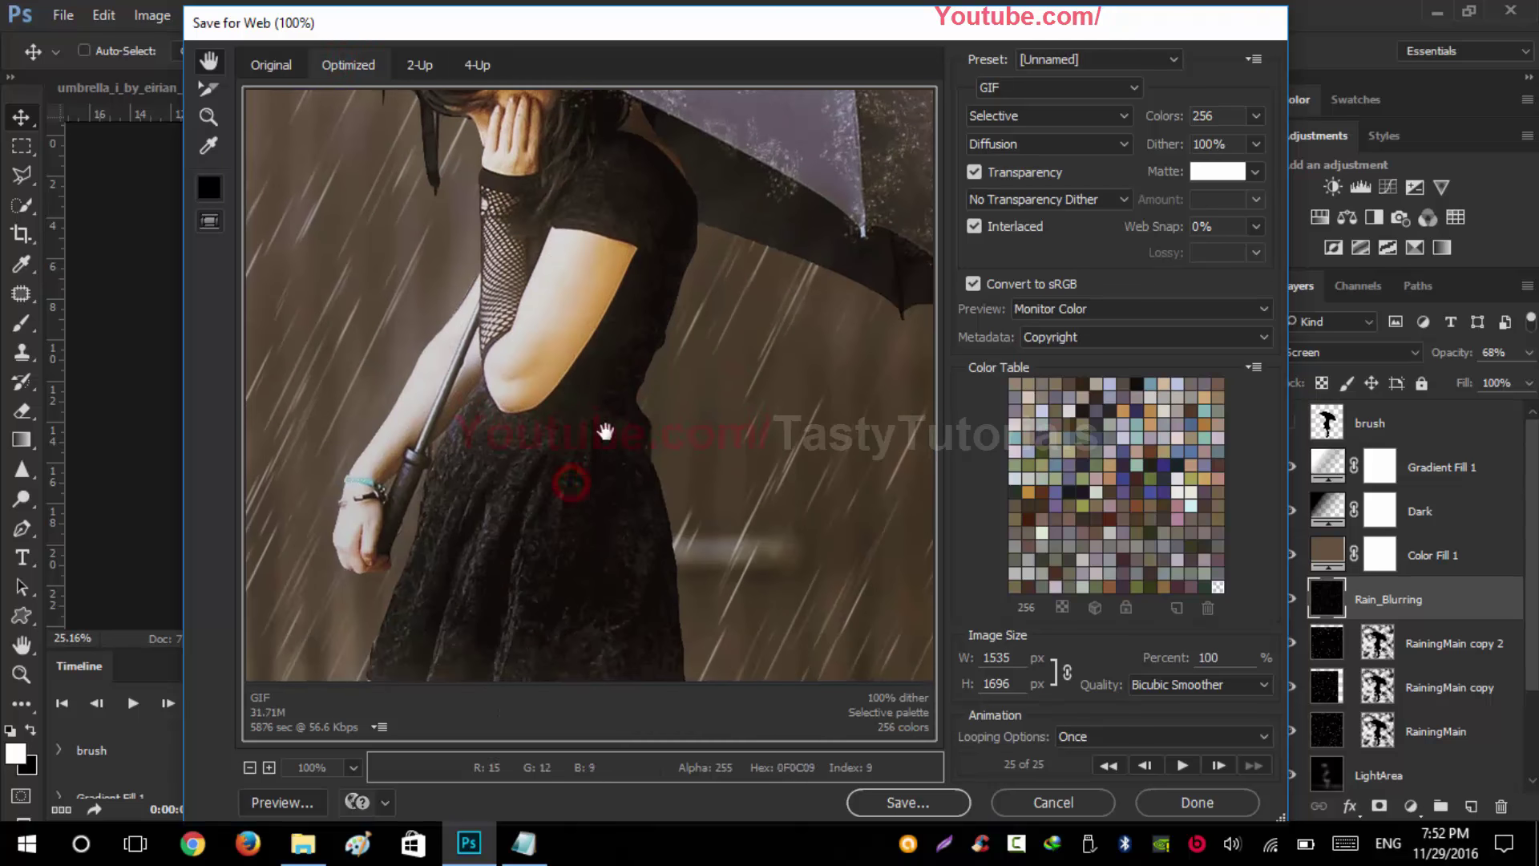
mouse_move(605, 433)
mouse_down()
mouse_move(601, 278)
mouse_move(567, 441)
mouse_move(597, 419)
mouse_up()
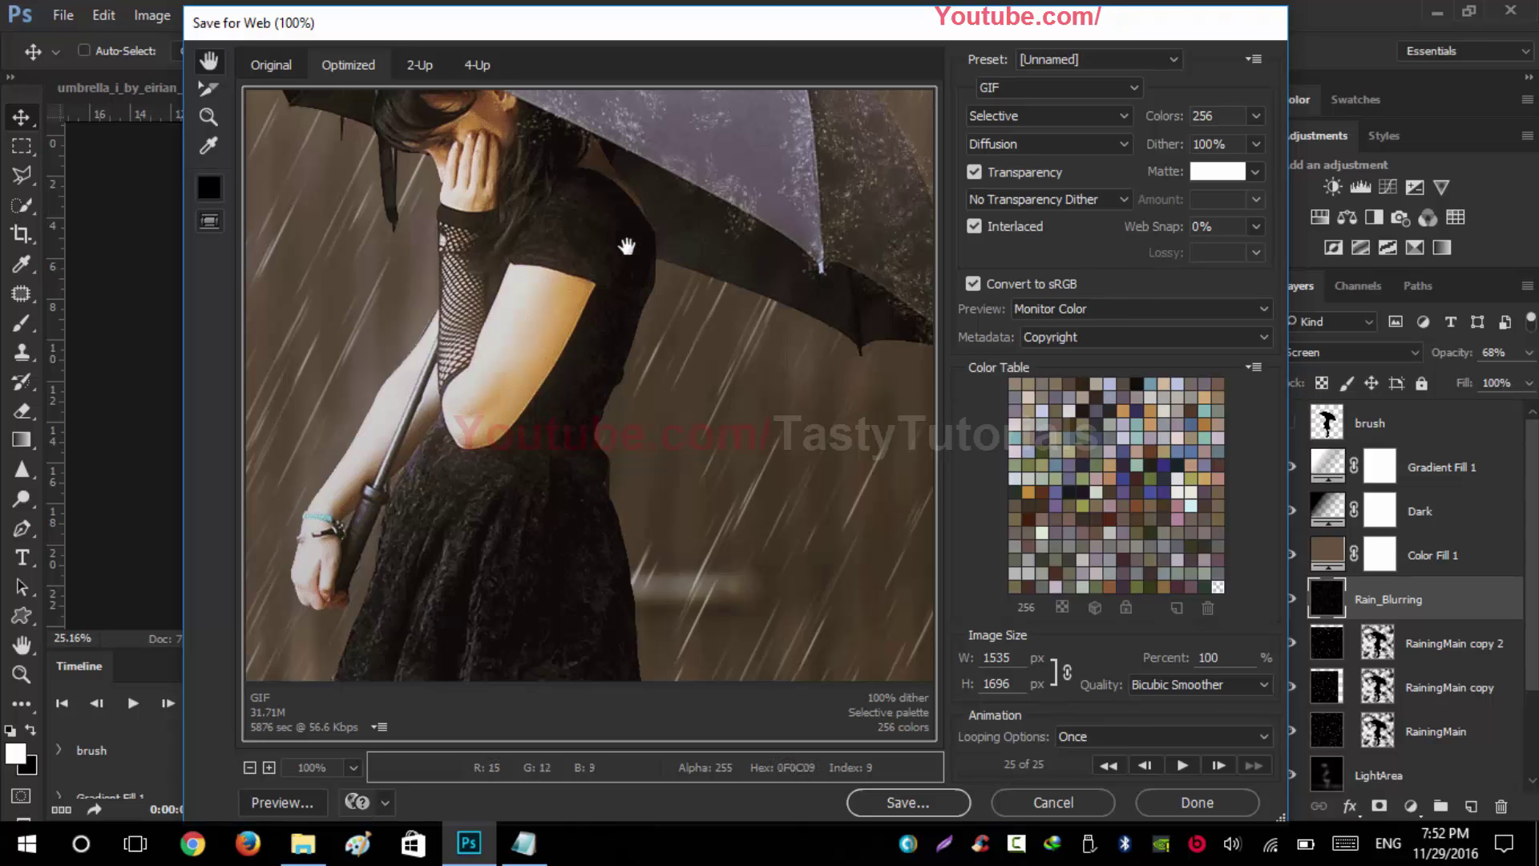
drag(577, 281, 609, 347)
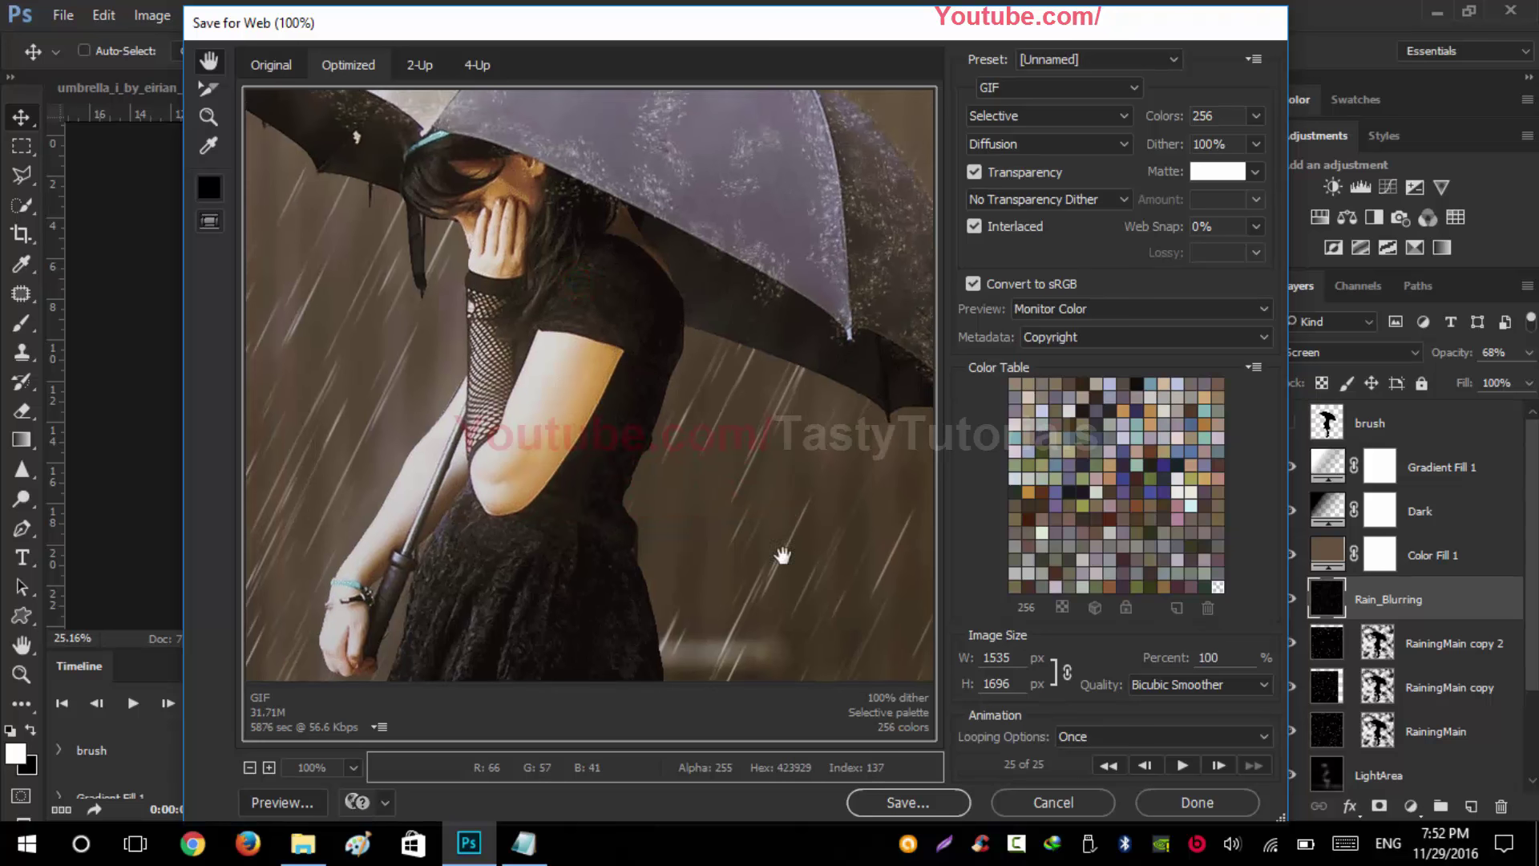
click(1181, 767)
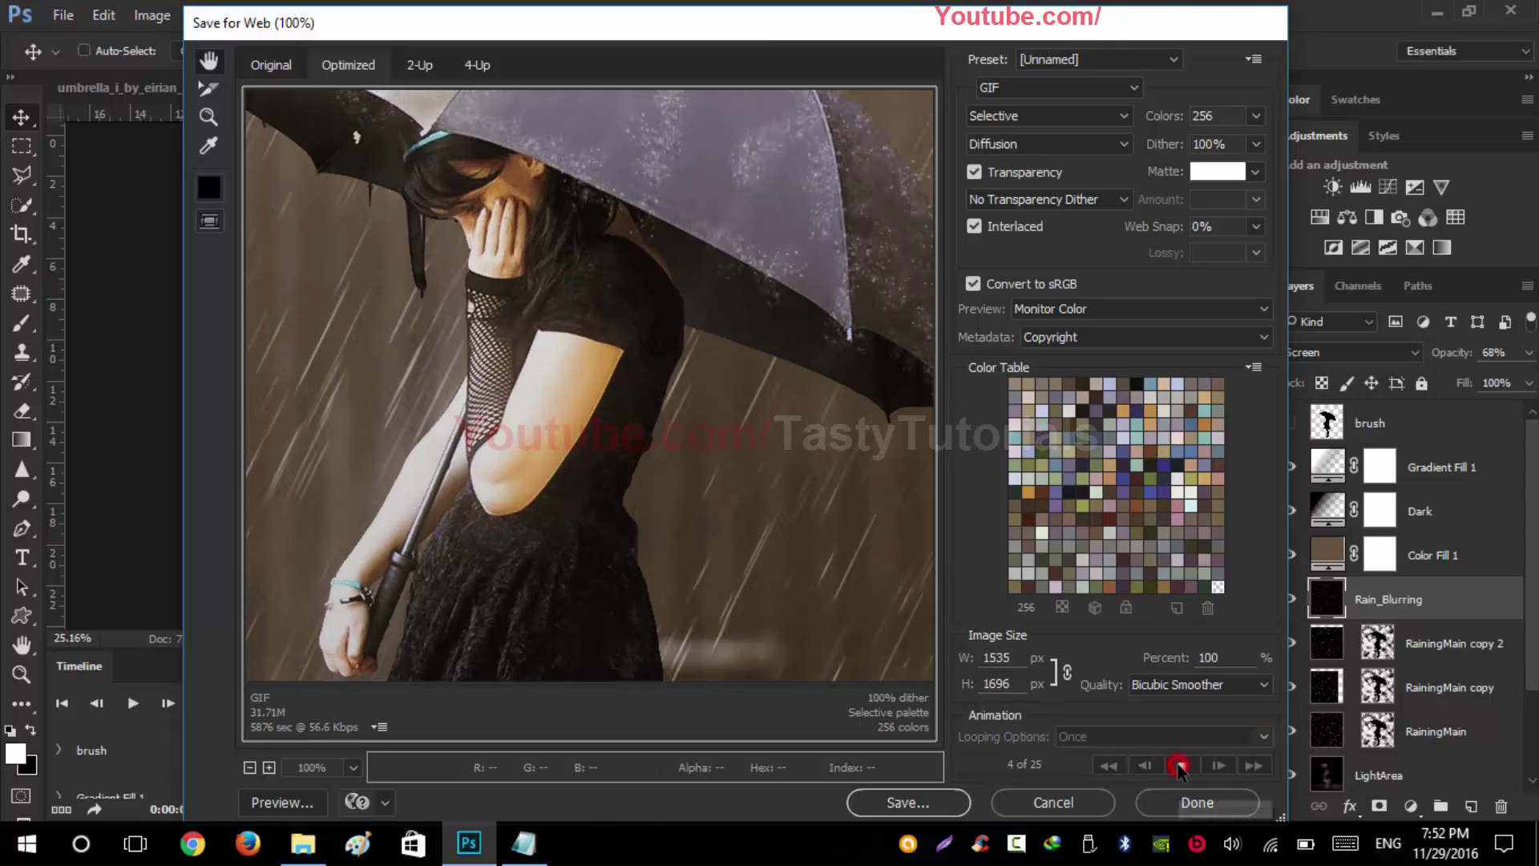
click(1181, 767)
click(1181, 767)
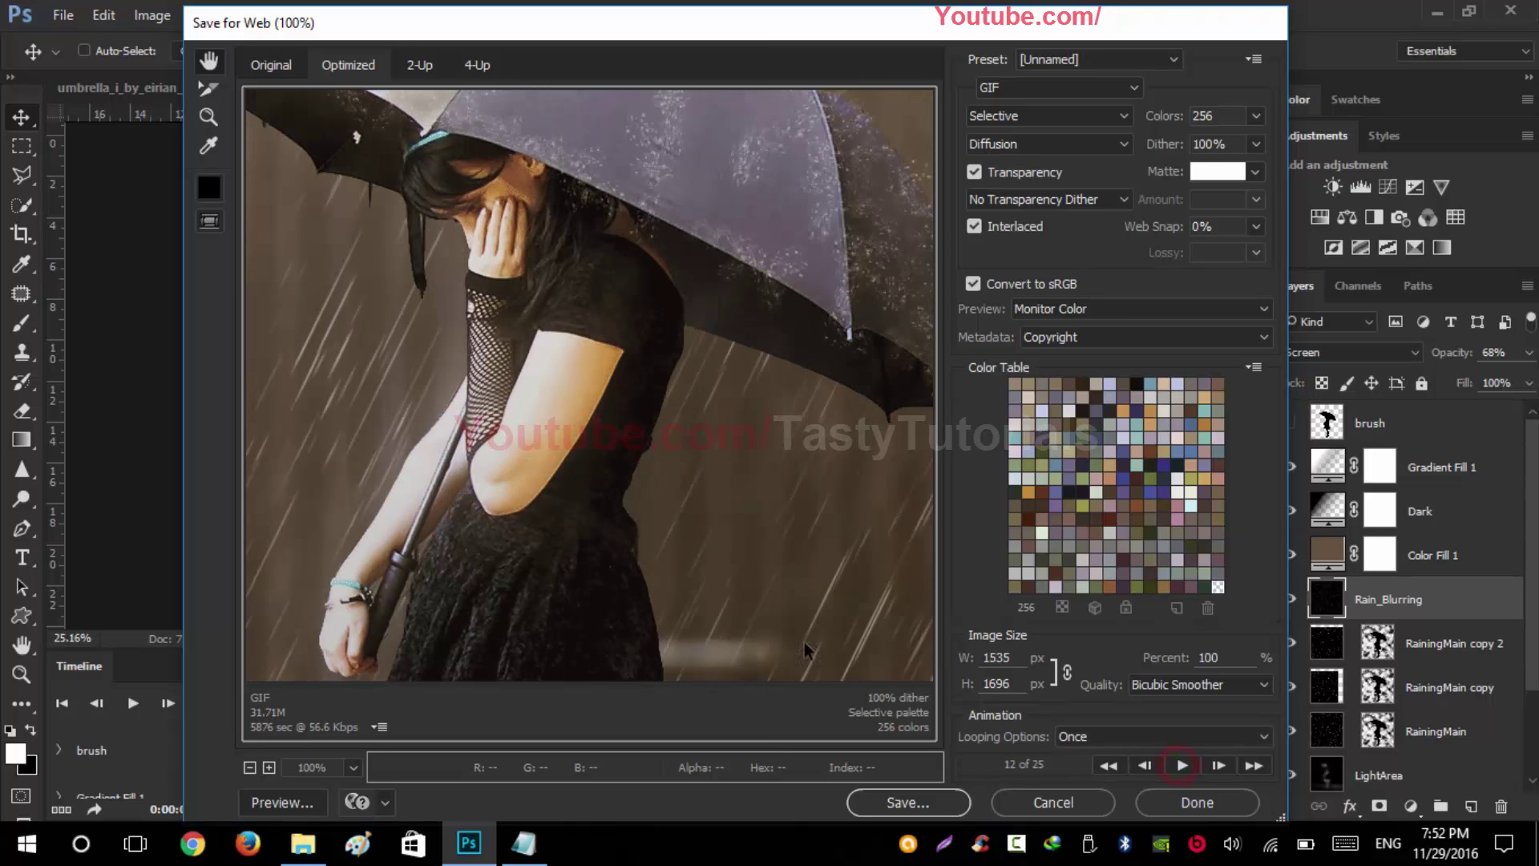
Step: Switch the preview to the original image and examine the girl's dress and legs for comparison with the optimized version
click(271, 65)
scroll(629, 471, down, 5)
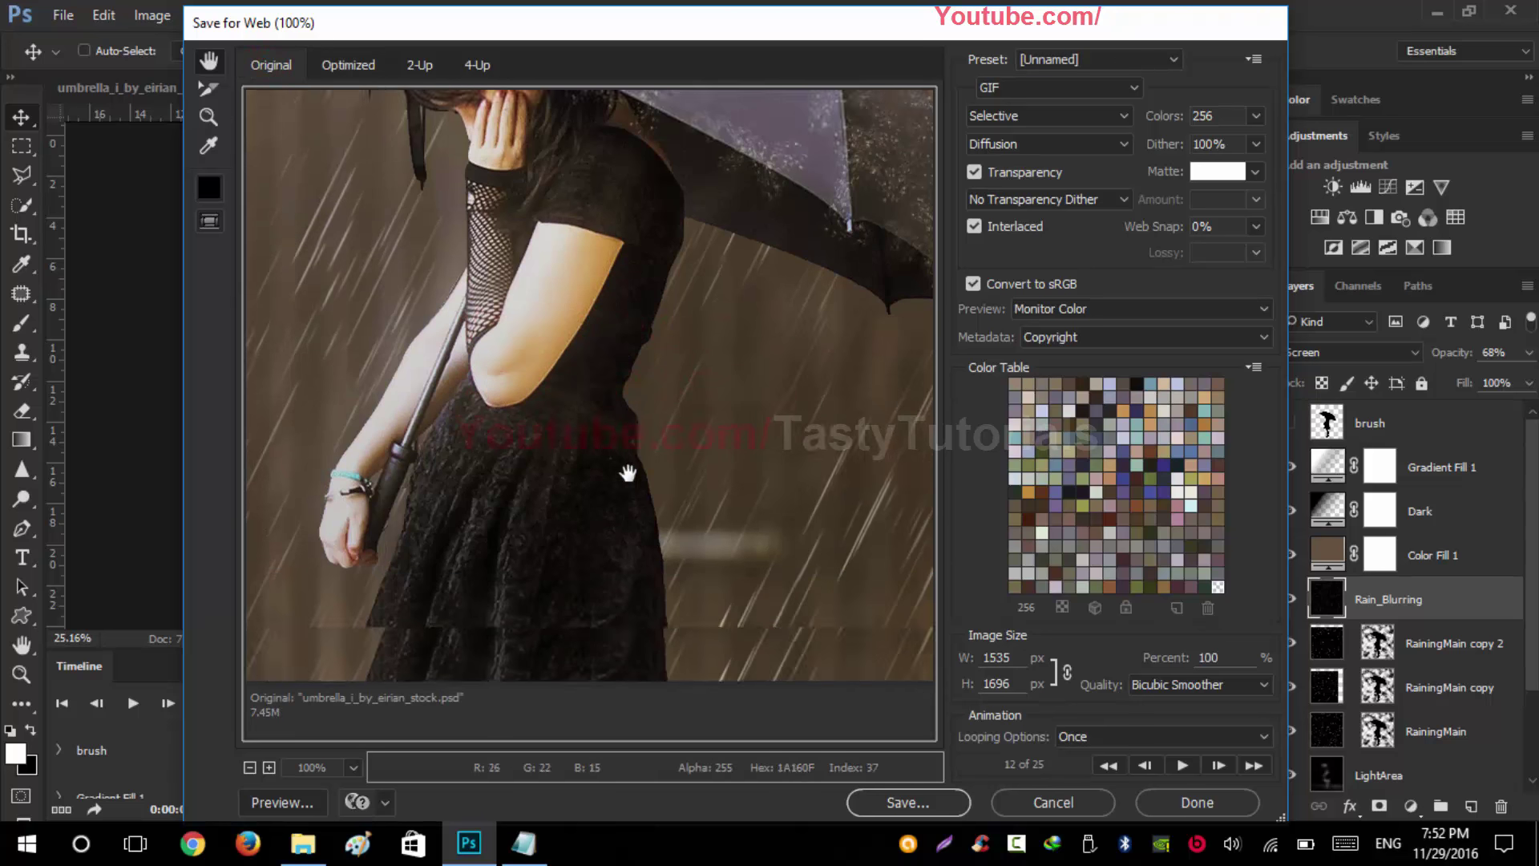
scroll(498, 432, down, 4)
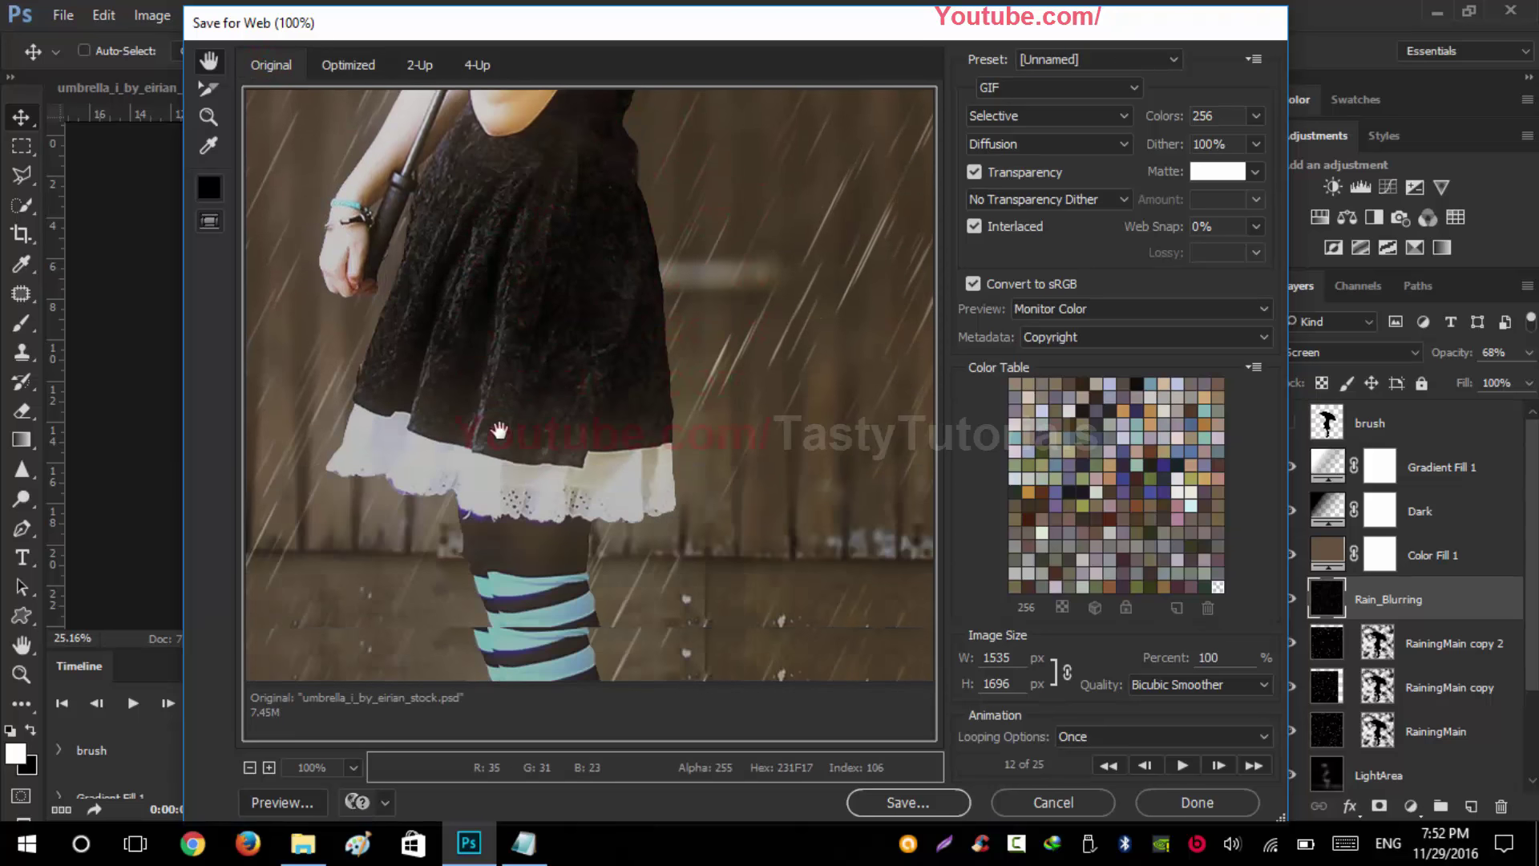
scroll(499, 425, up, 3)
click(347, 78)
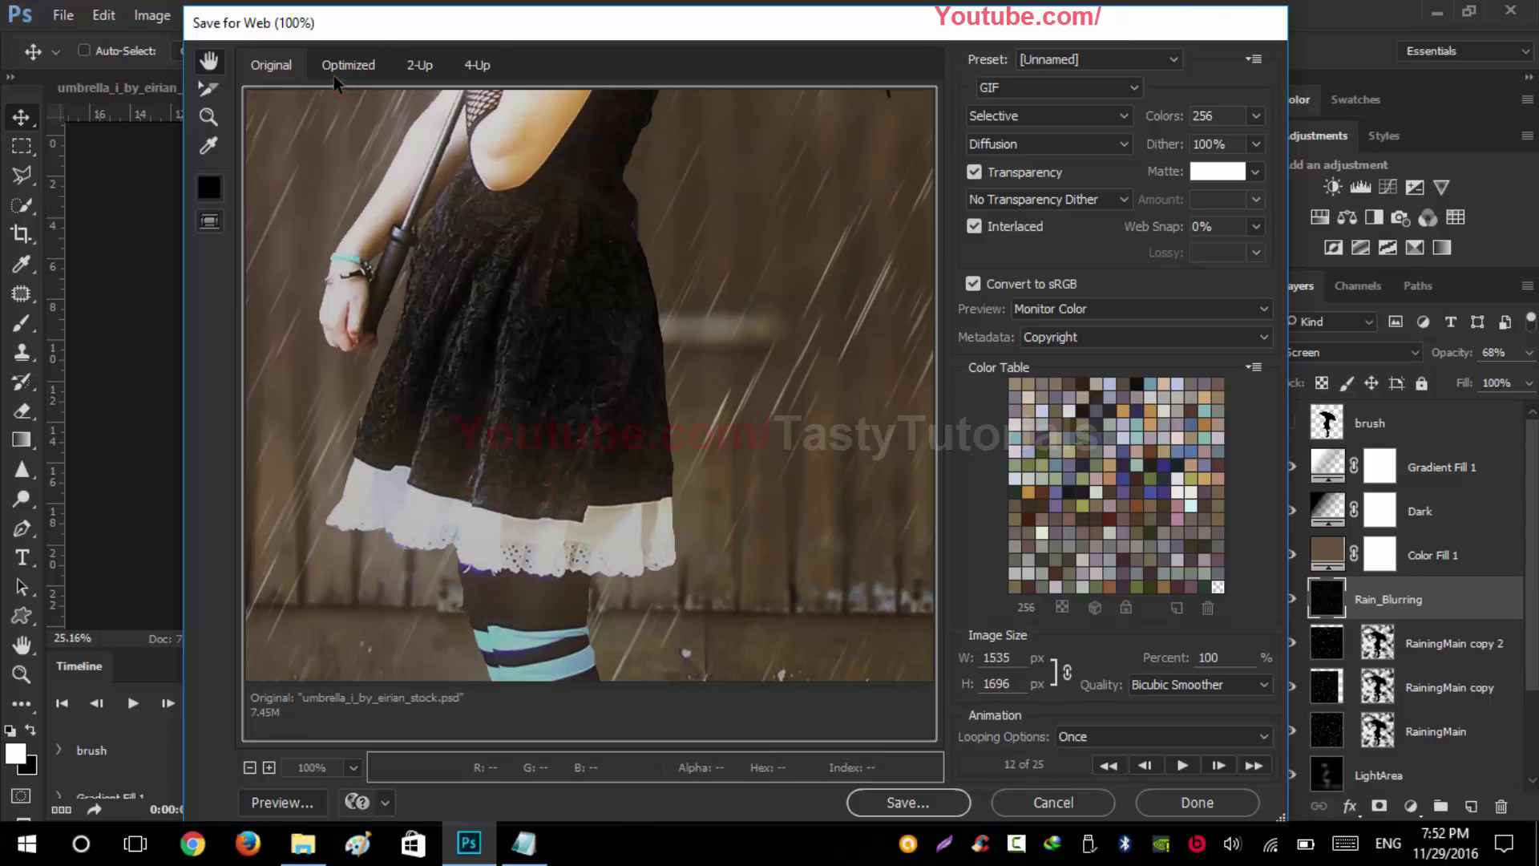
click(273, 64)
click(276, 65)
Step: Reduce the export preview to 33.3% so the whole photo fits, and play the animation in it
drag(517, 28, 457, 23)
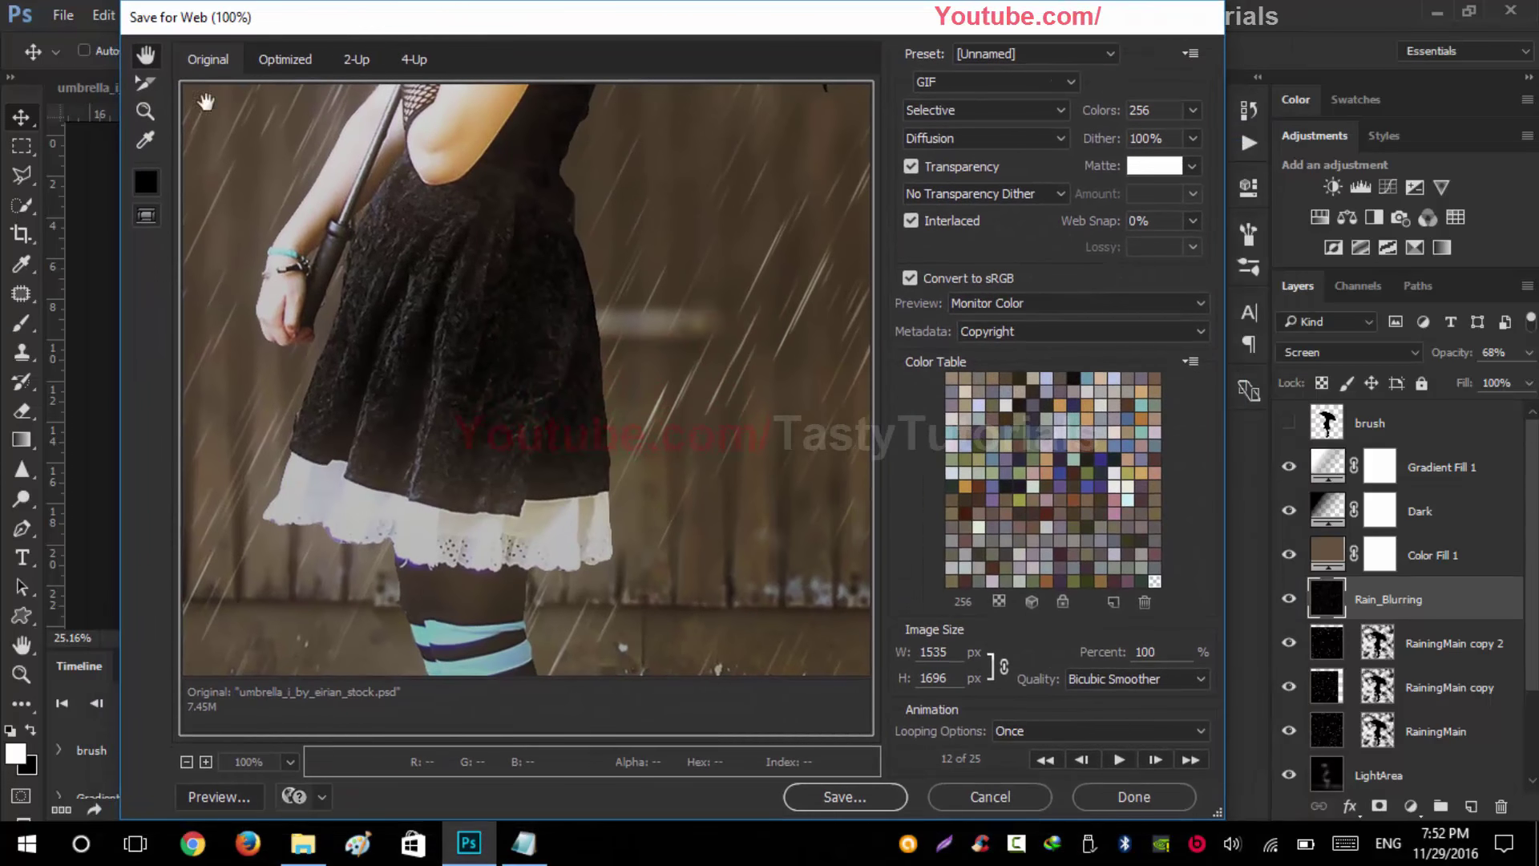
scroll(489, 465, down, 3)
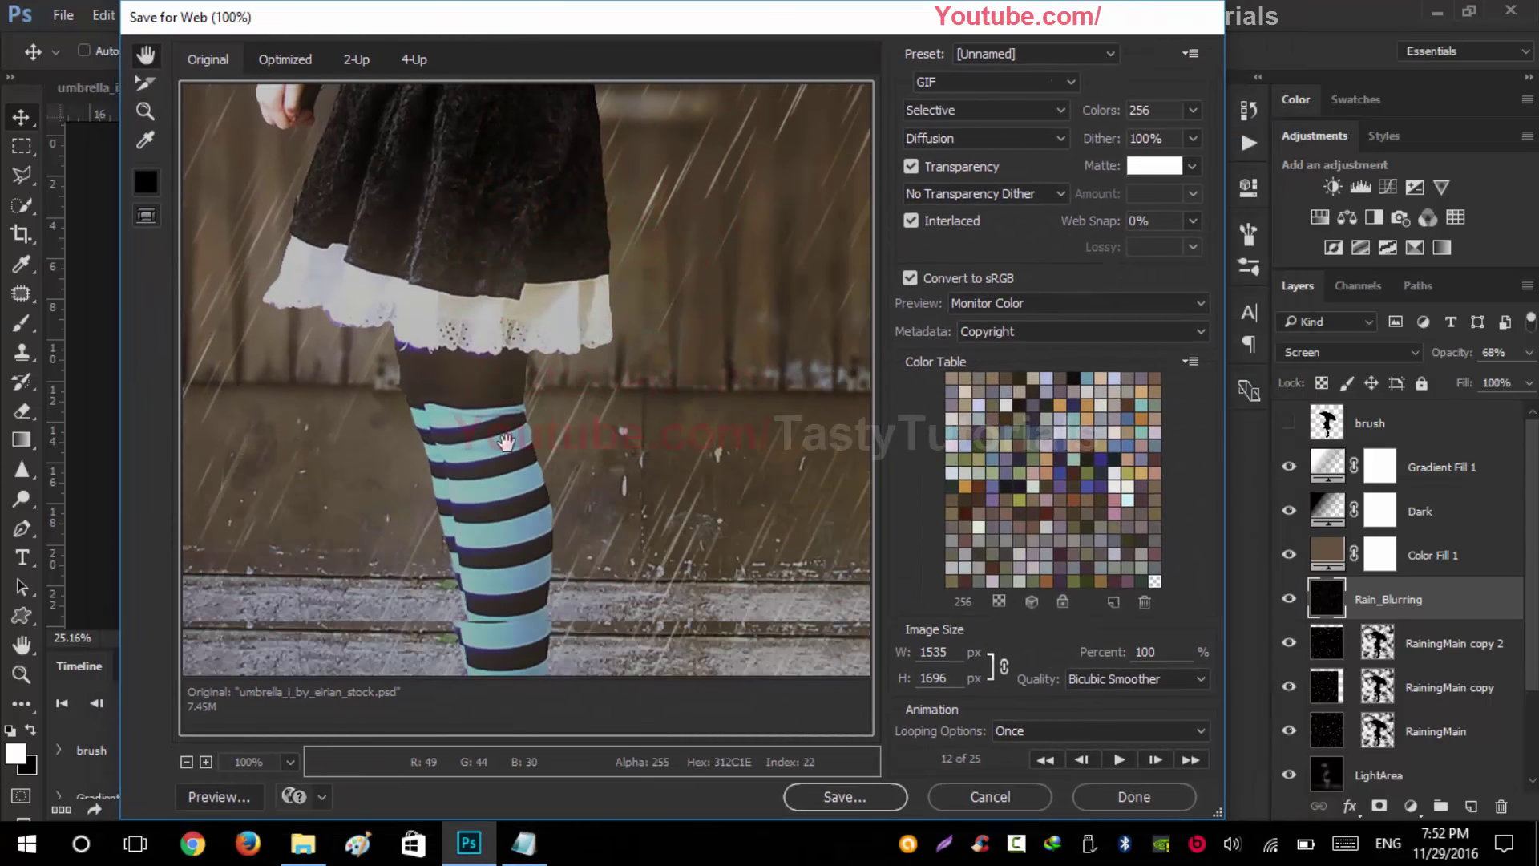
click(187, 762)
click(186, 761)
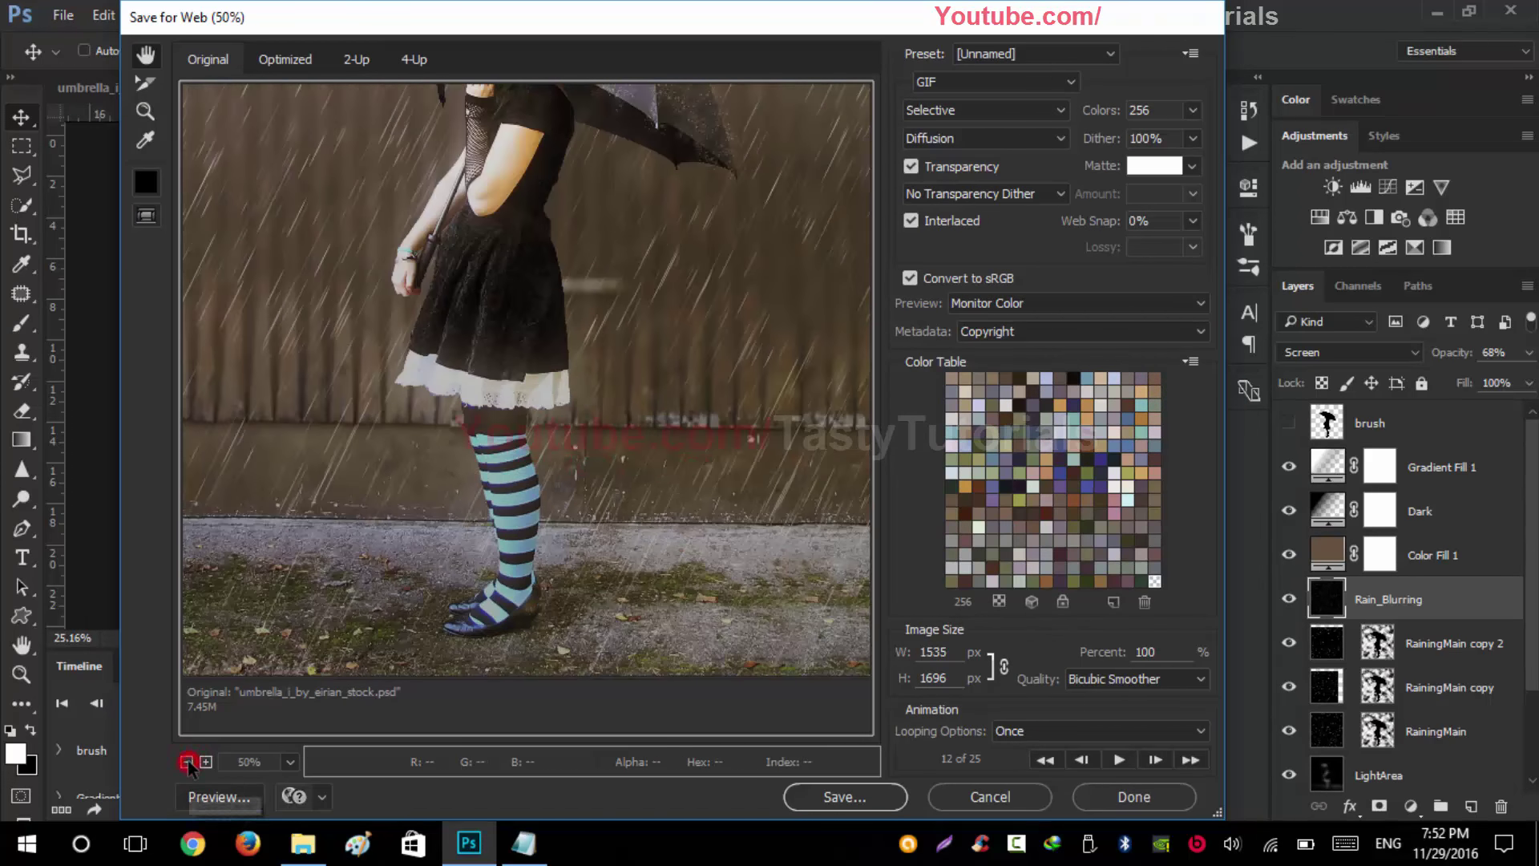
click(187, 761)
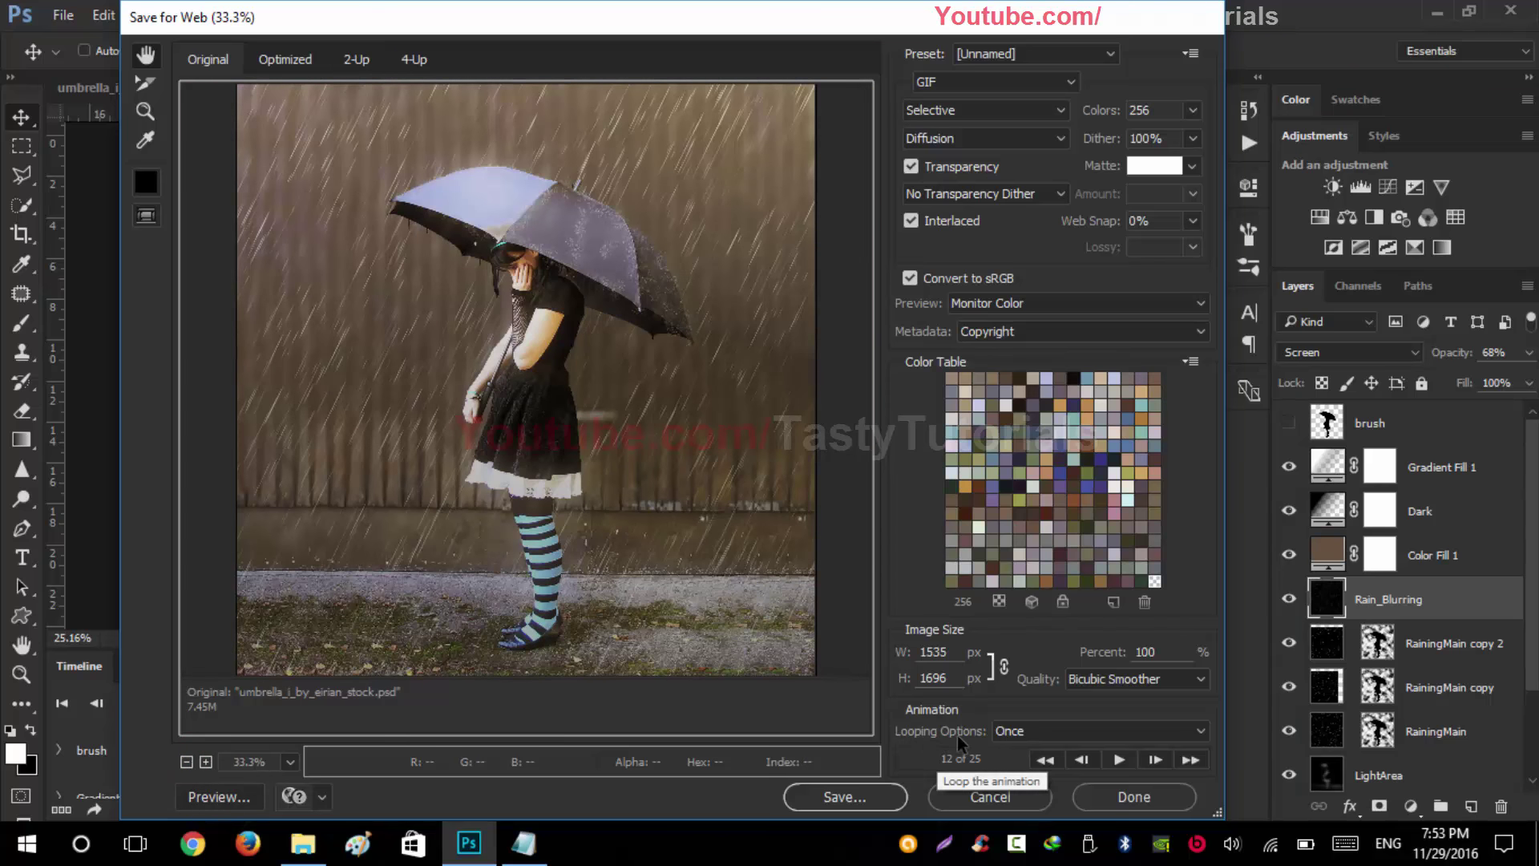
click(1111, 766)
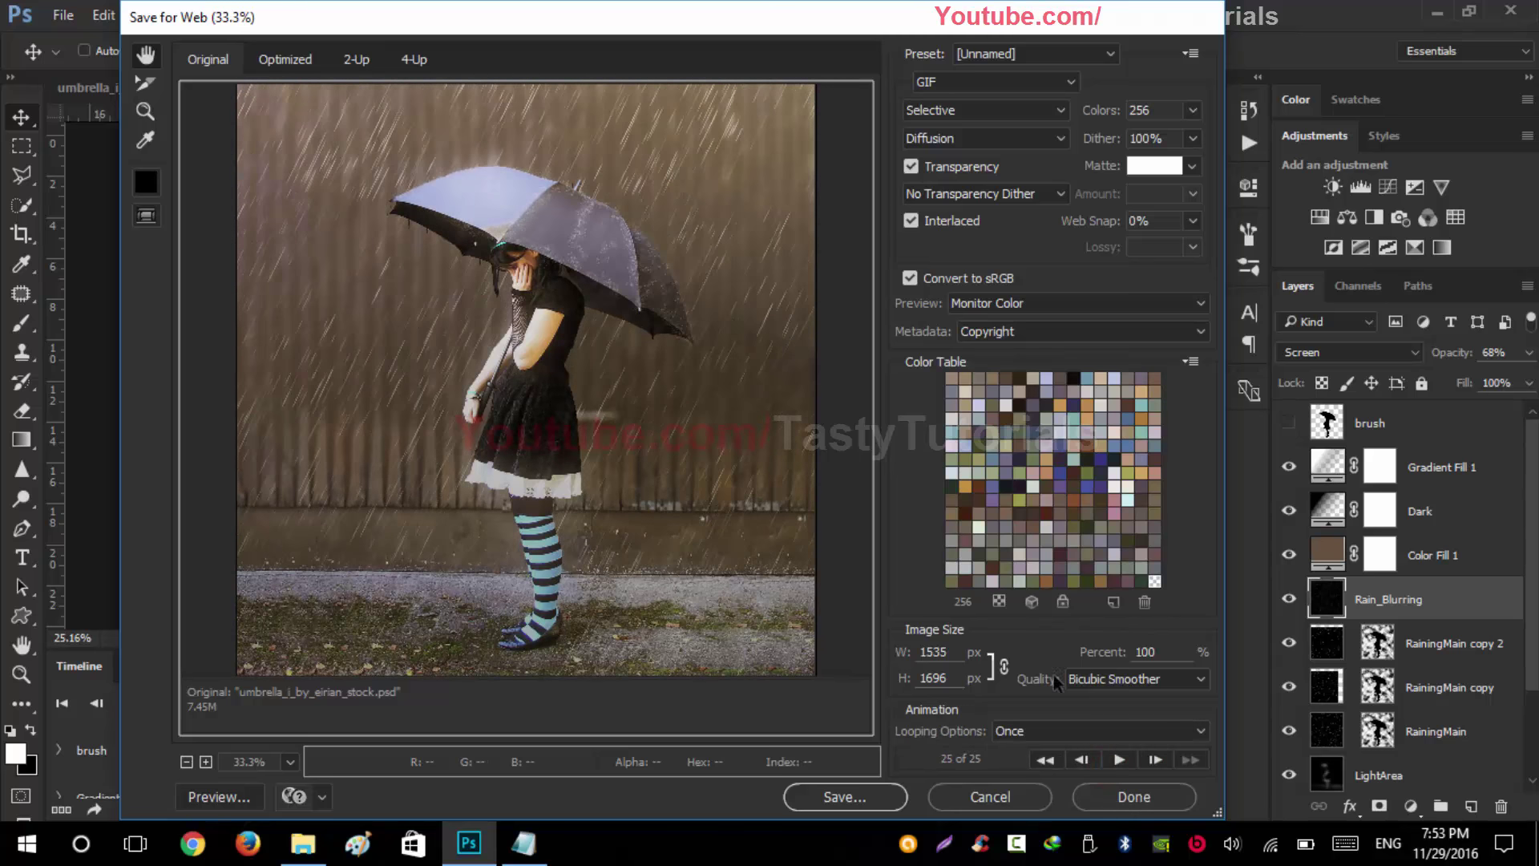
click(1120, 768)
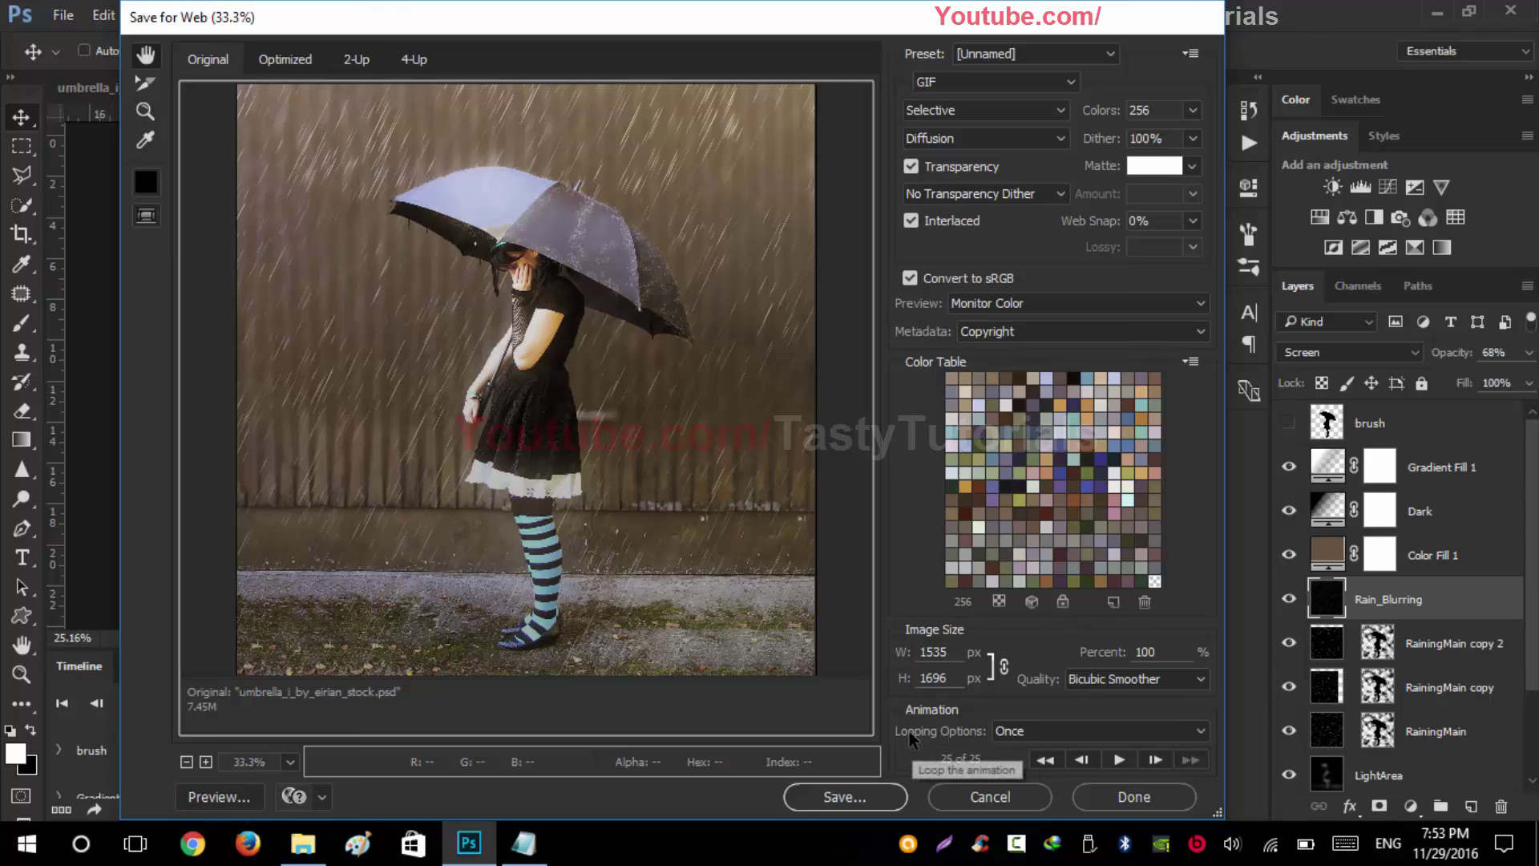
Step: Set the exported animation to loop Forever and play it in the preview
click(1007, 732)
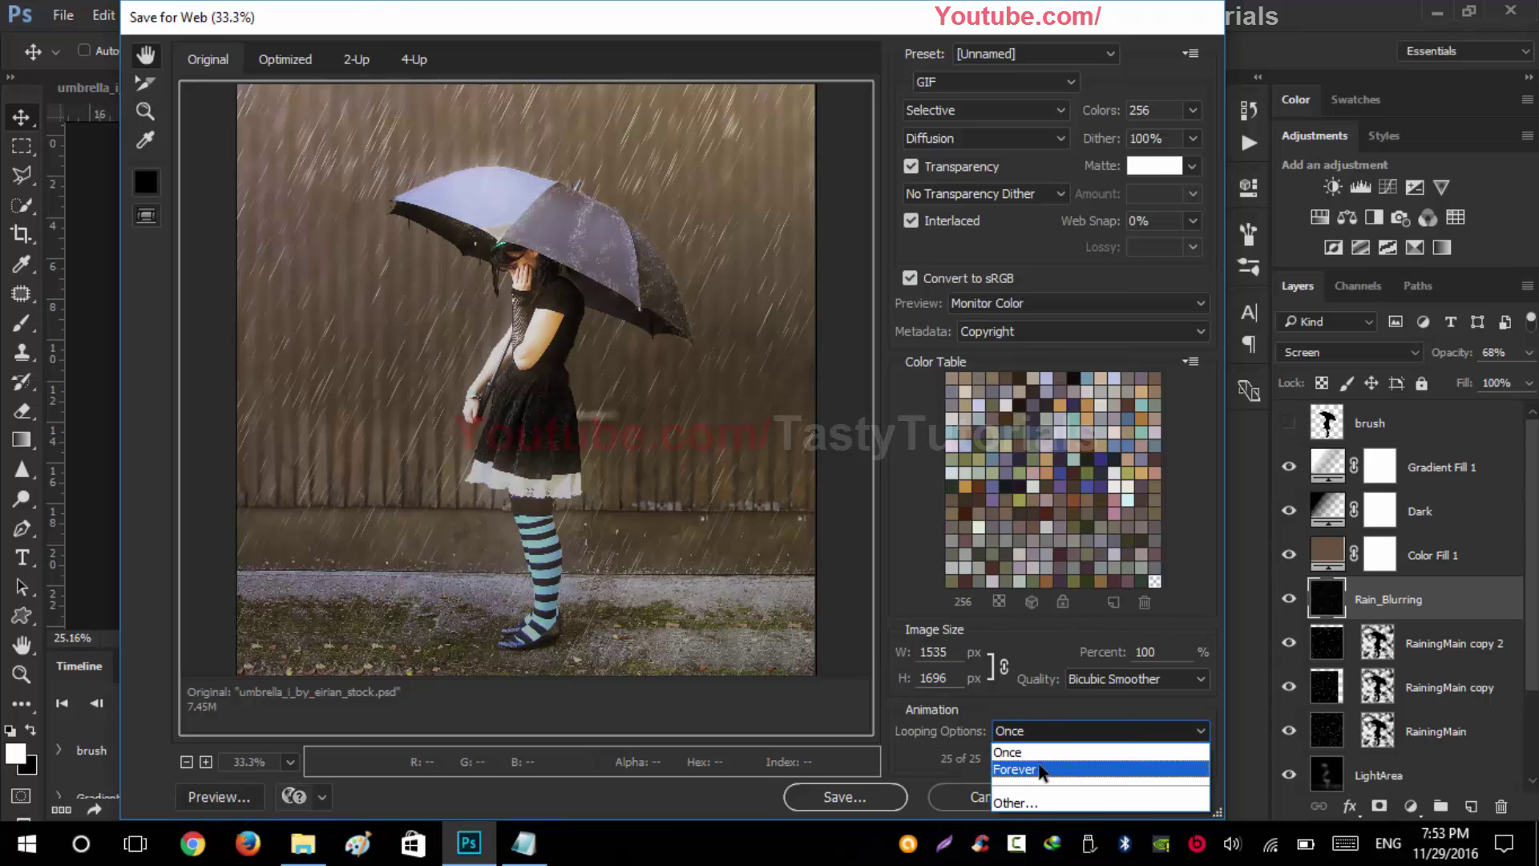
click(1035, 761)
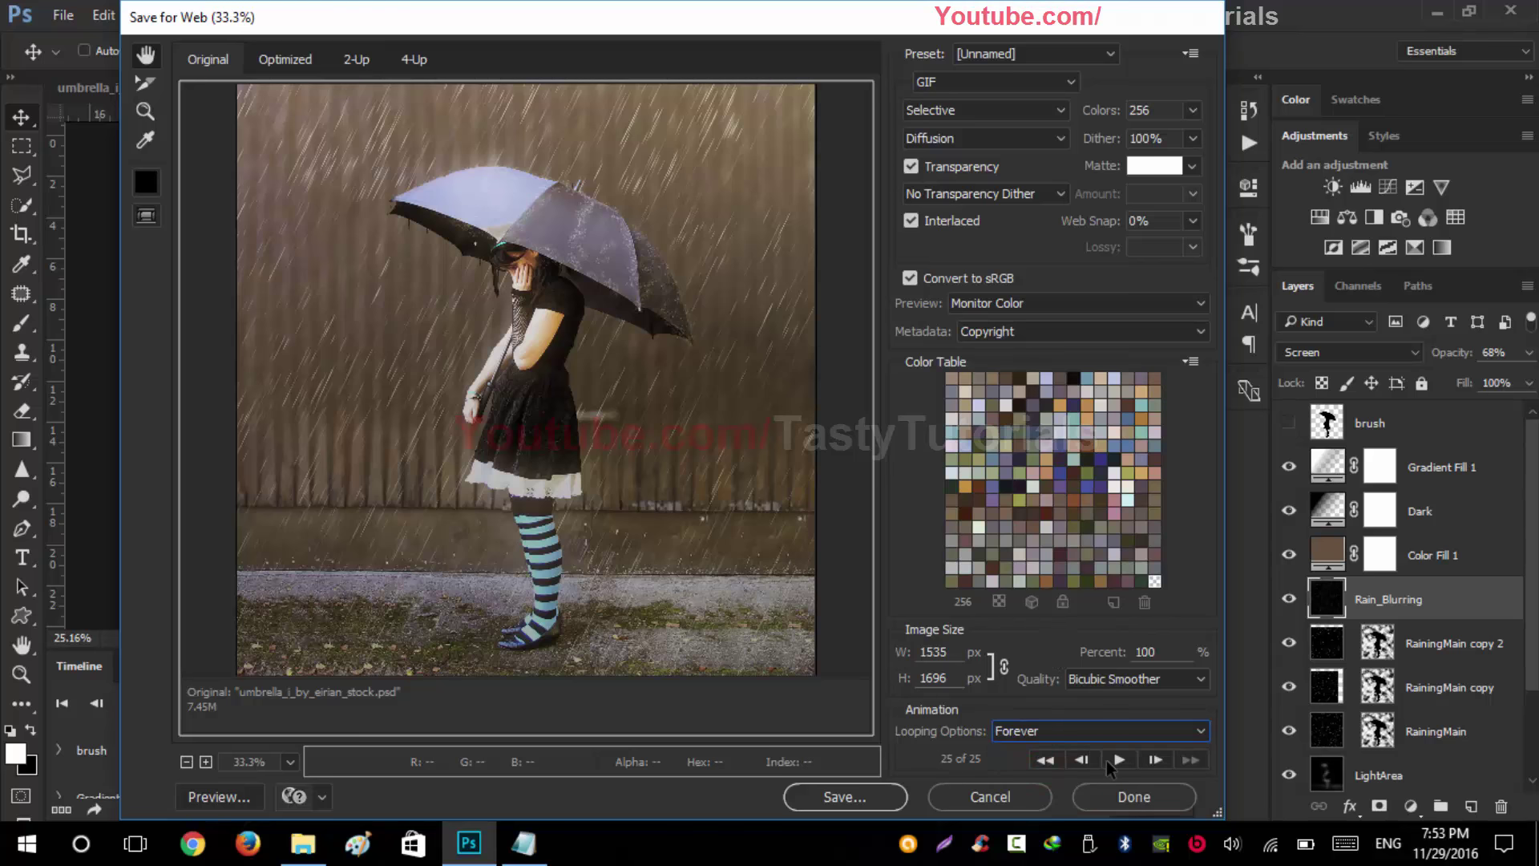
click(1117, 762)
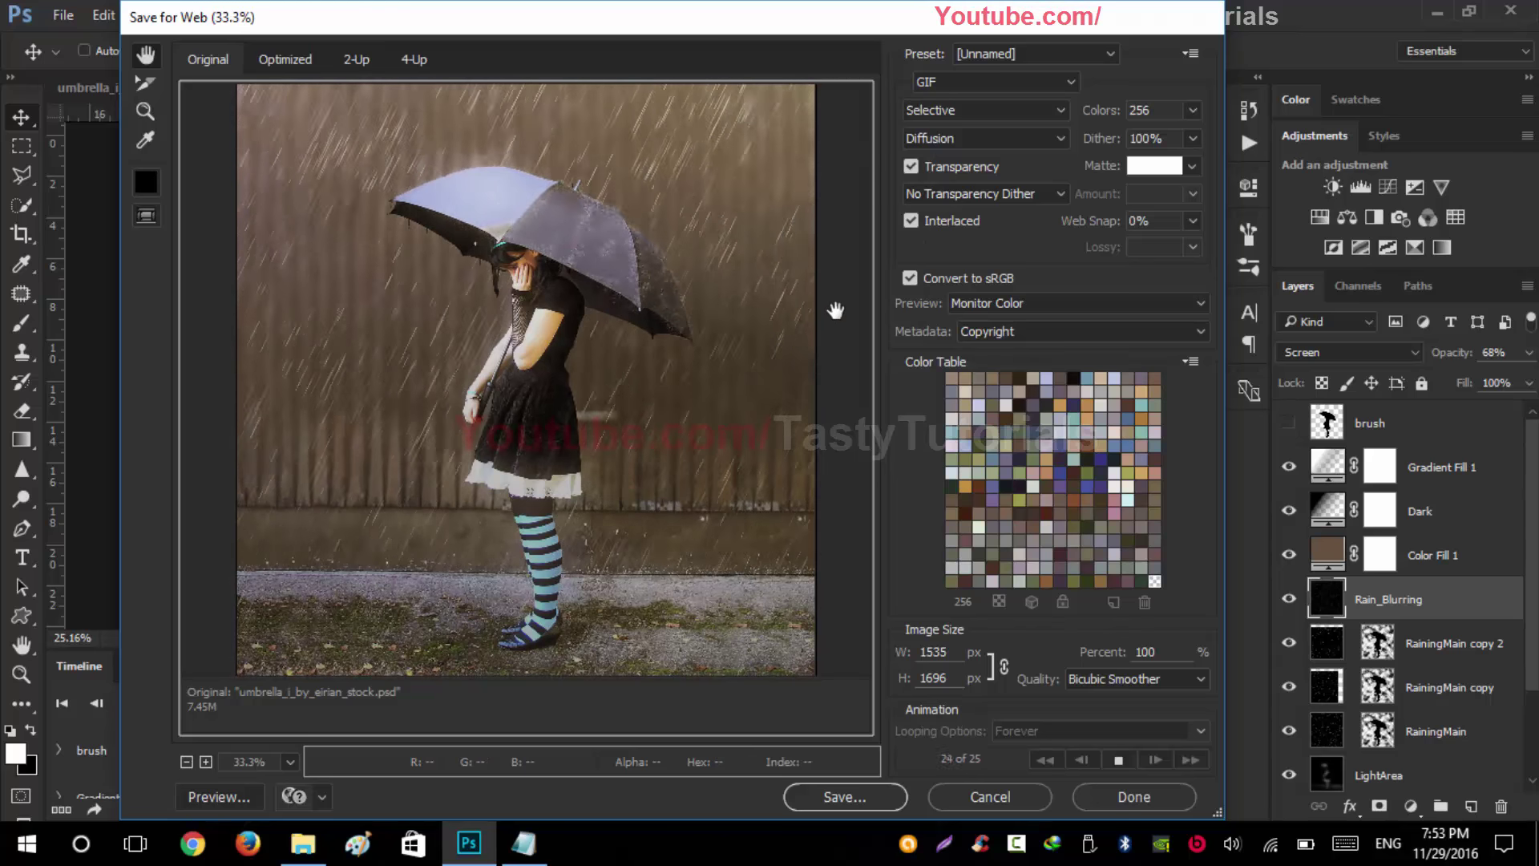
Step: Check the color reduction and file format choices, keeping Selective and GIF
click(977, 113)
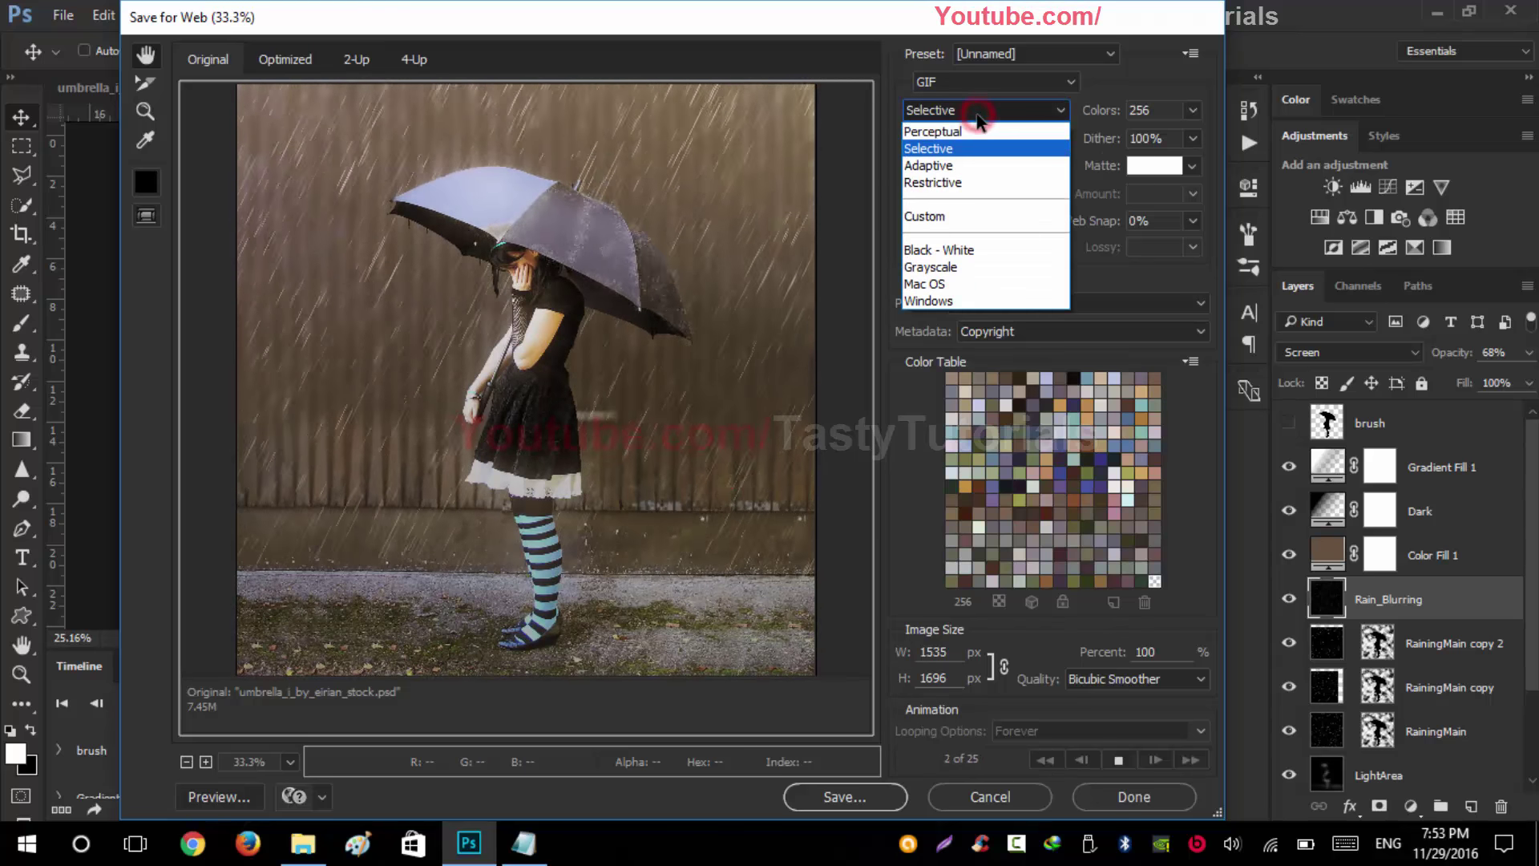
click(978, 112)
click(985, 83)
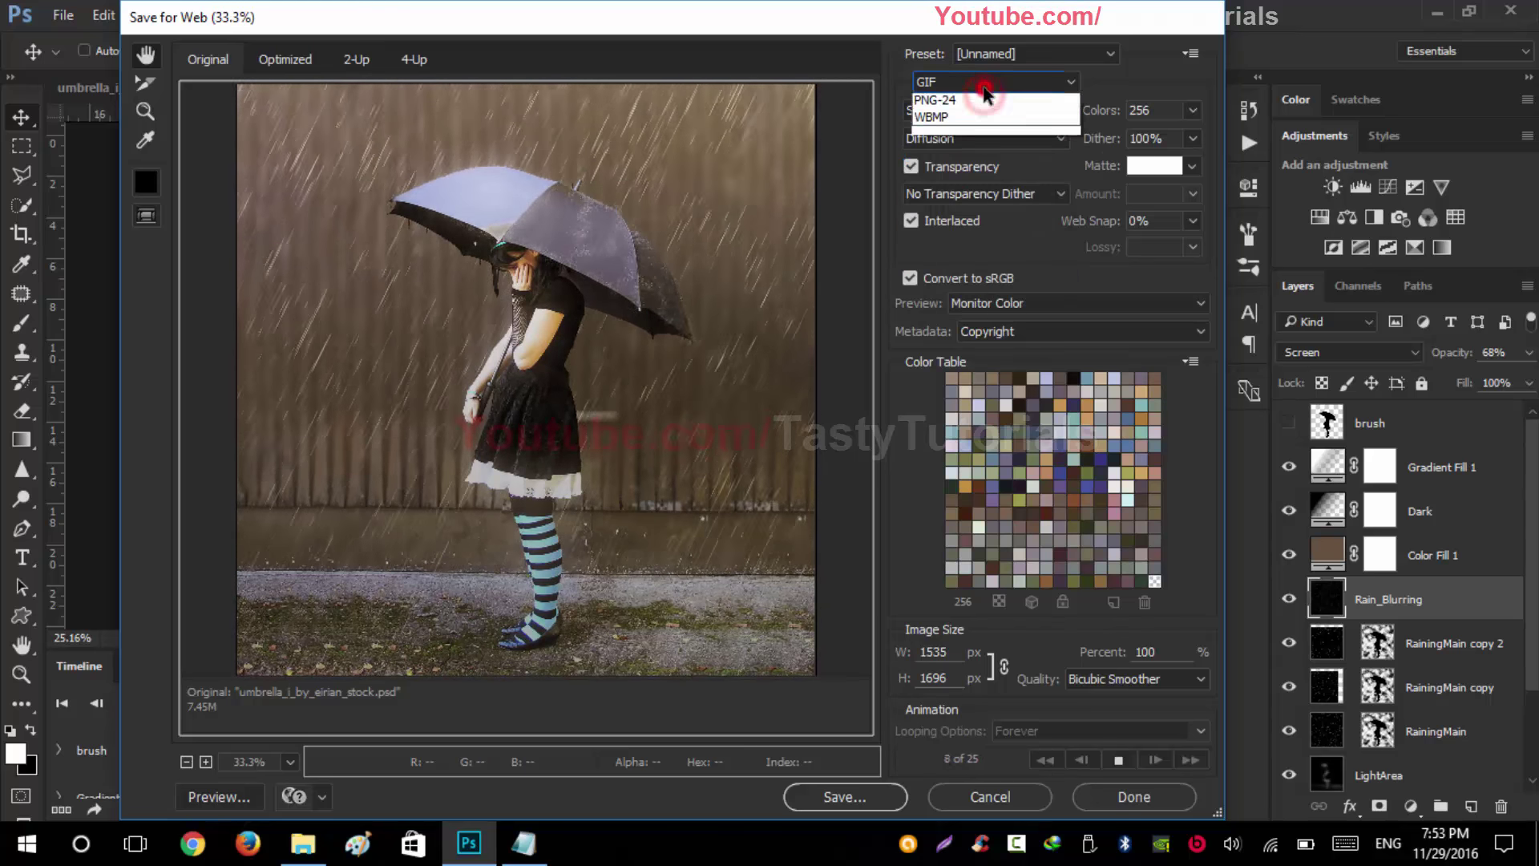
click(985, 99)
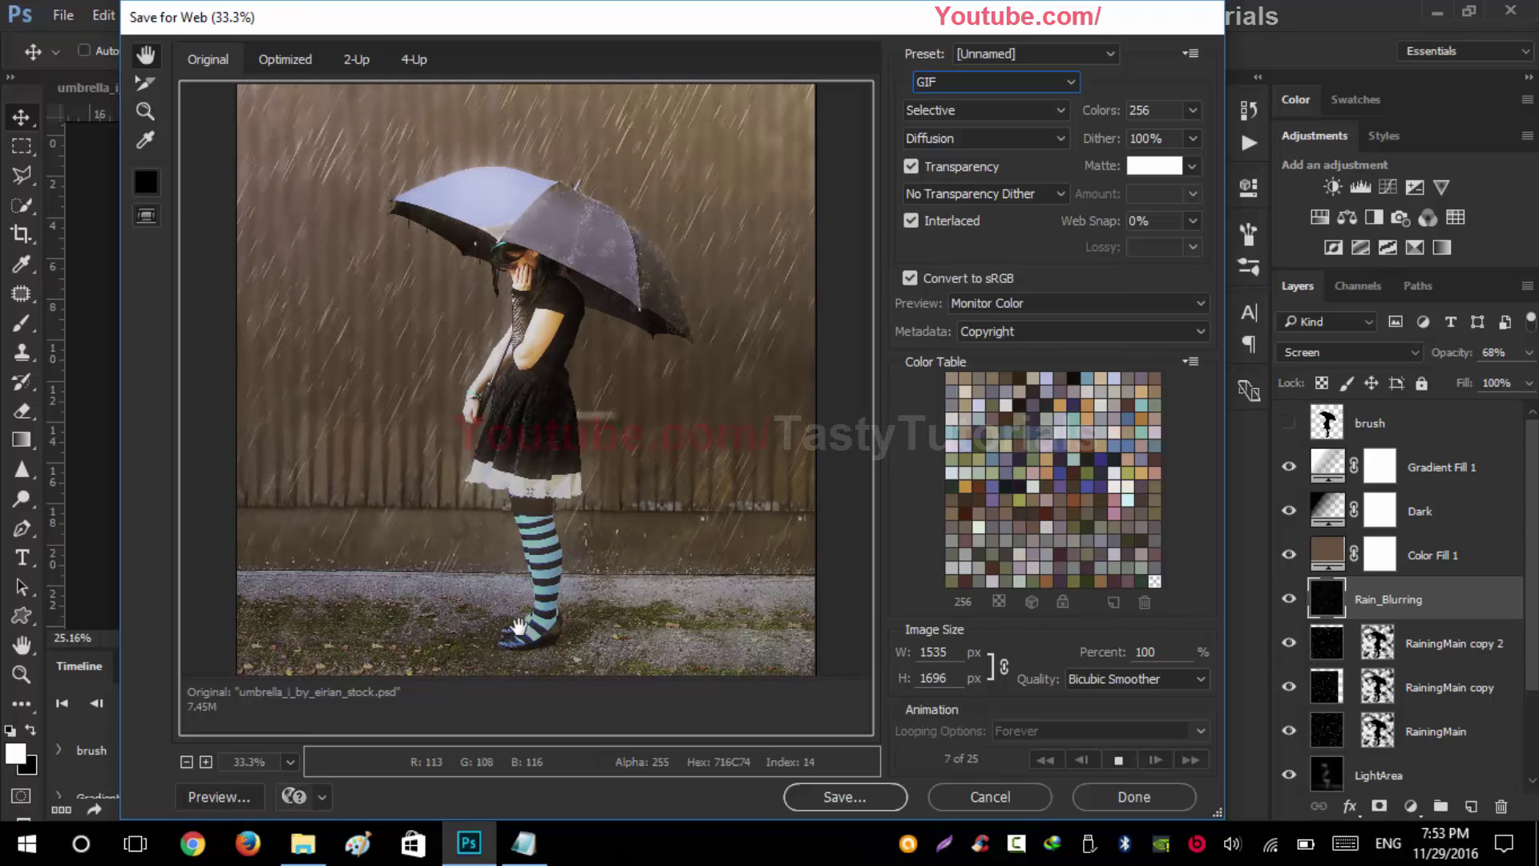
Step: Start saving the optimized GIF and choose the Raining folder on the Softwares (F:) drive as its destination
click(880, 805)
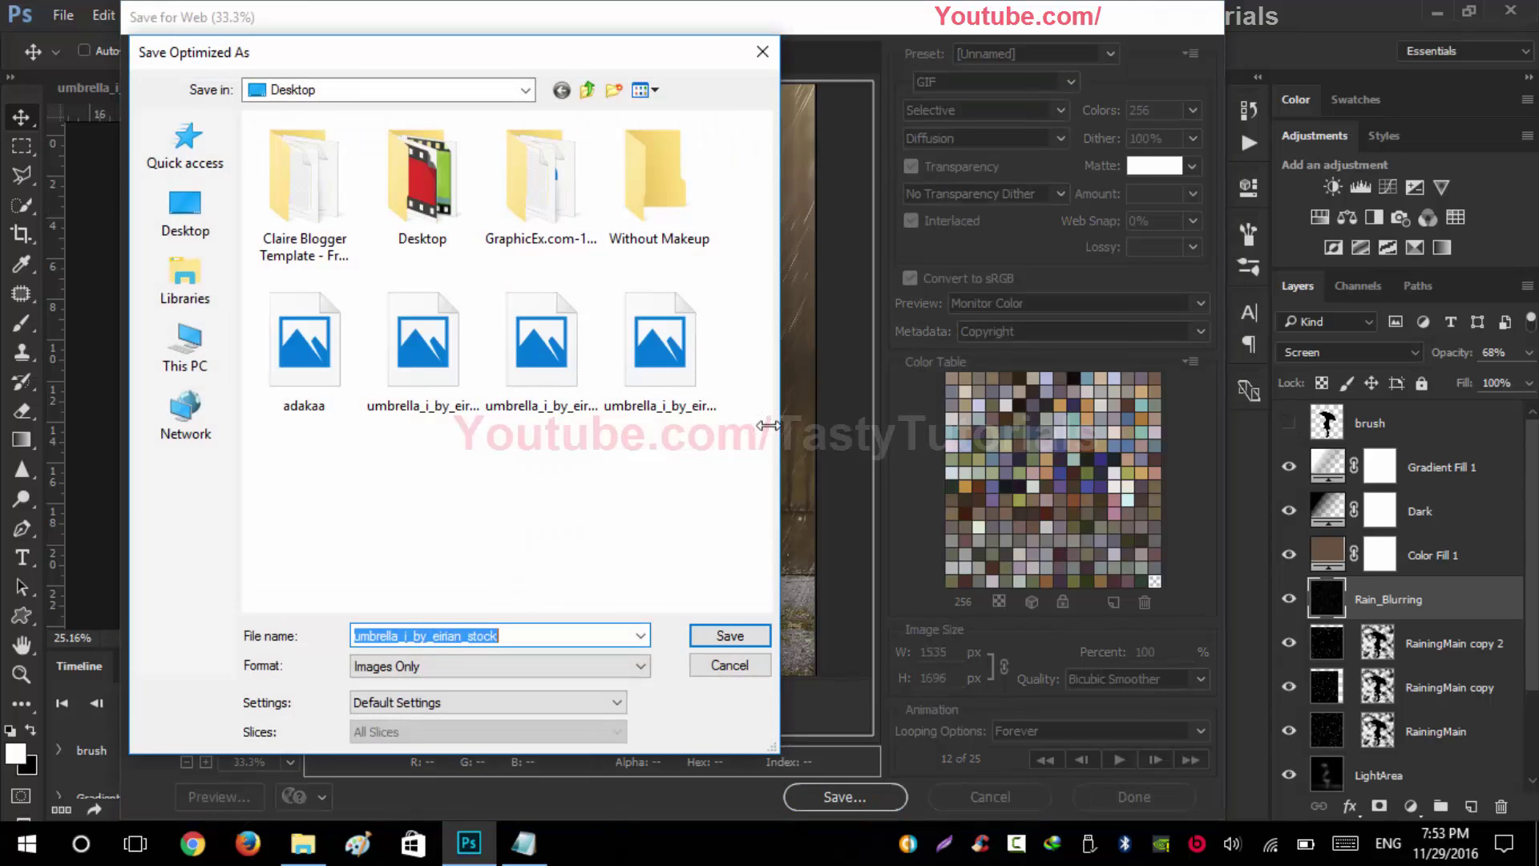
drag(453, 60, 587, 69)
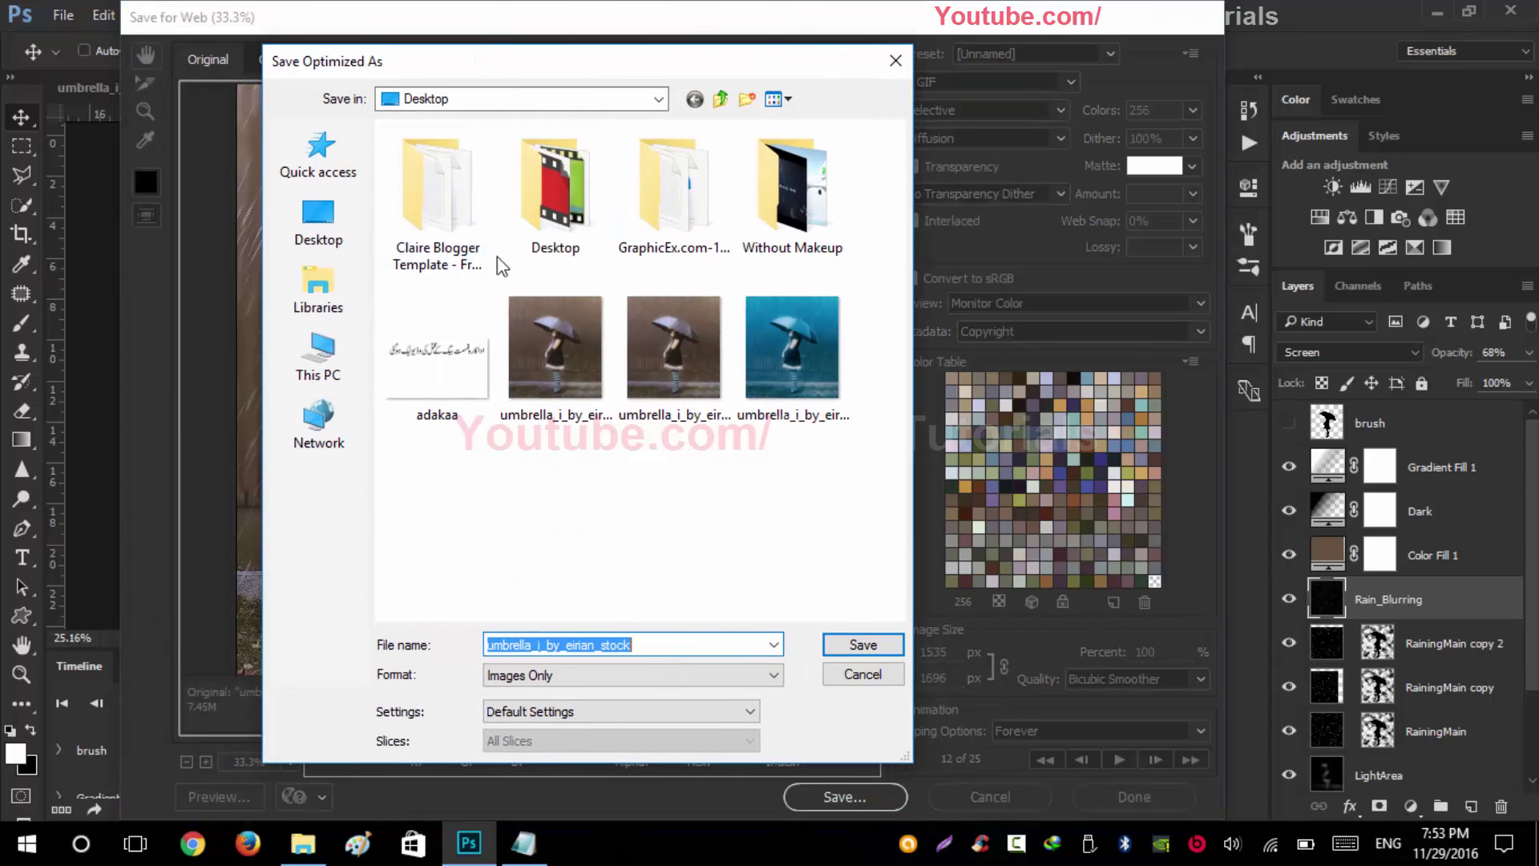
click(315, 357)
double_click(680, 429)
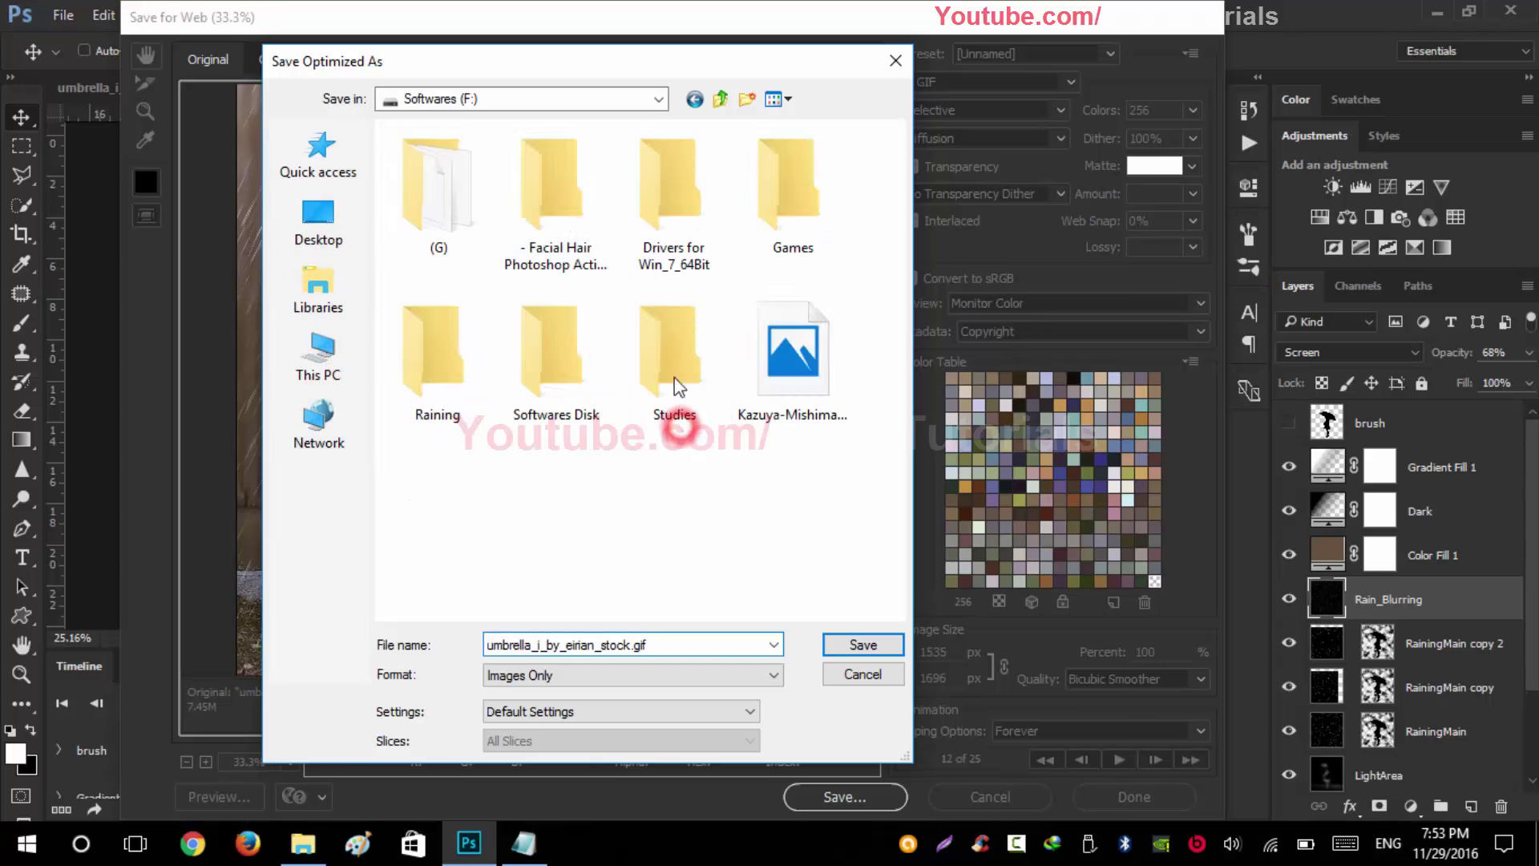
double_click(443, 353)
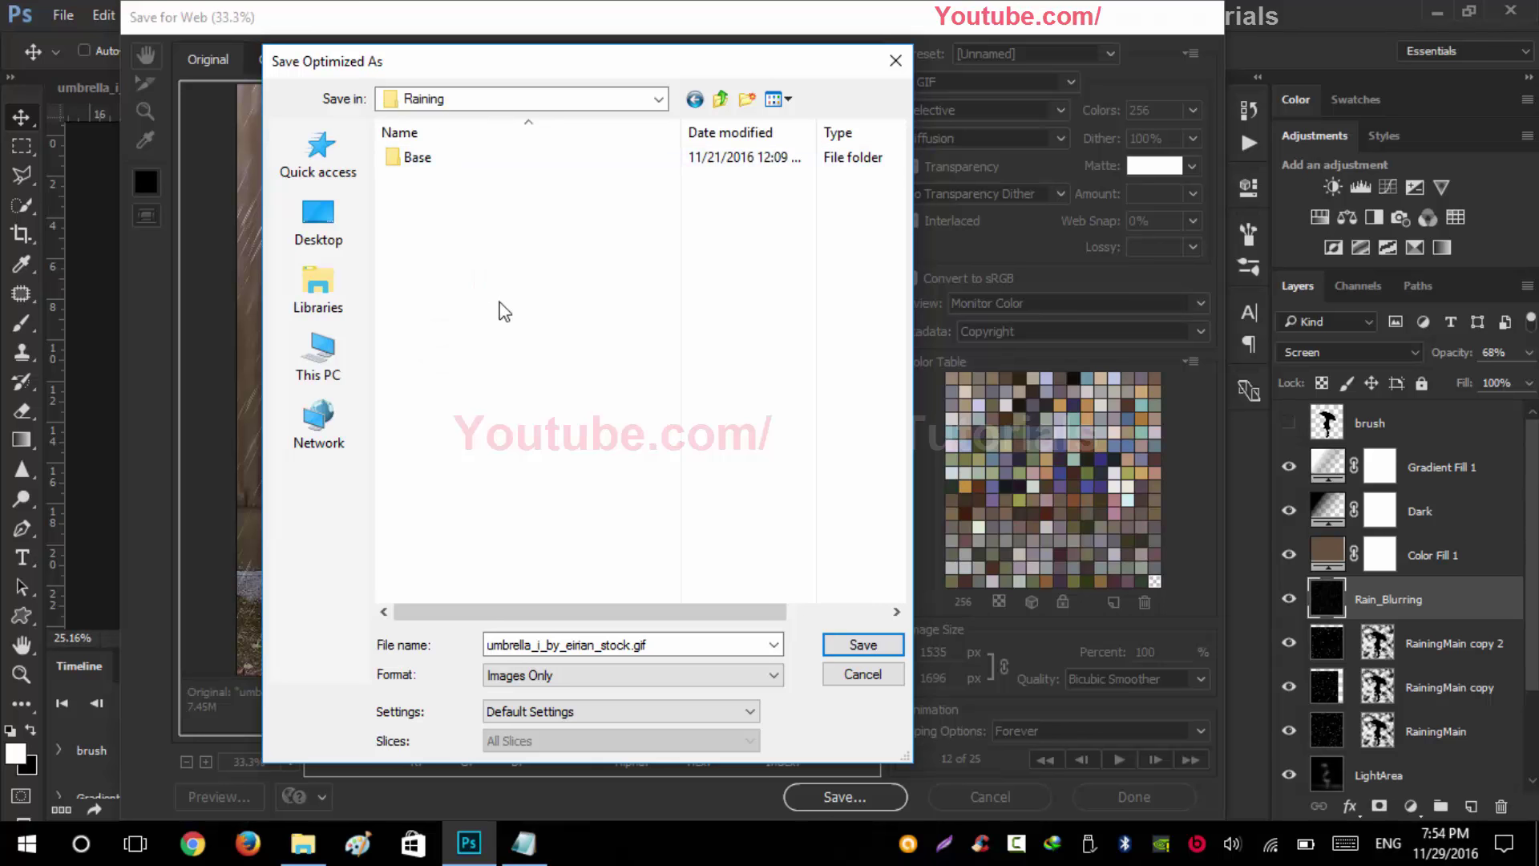
Step: Name the optimized GIF Raining and save it in the chosen folder
click(643, 635)
key(Caps_Lock)
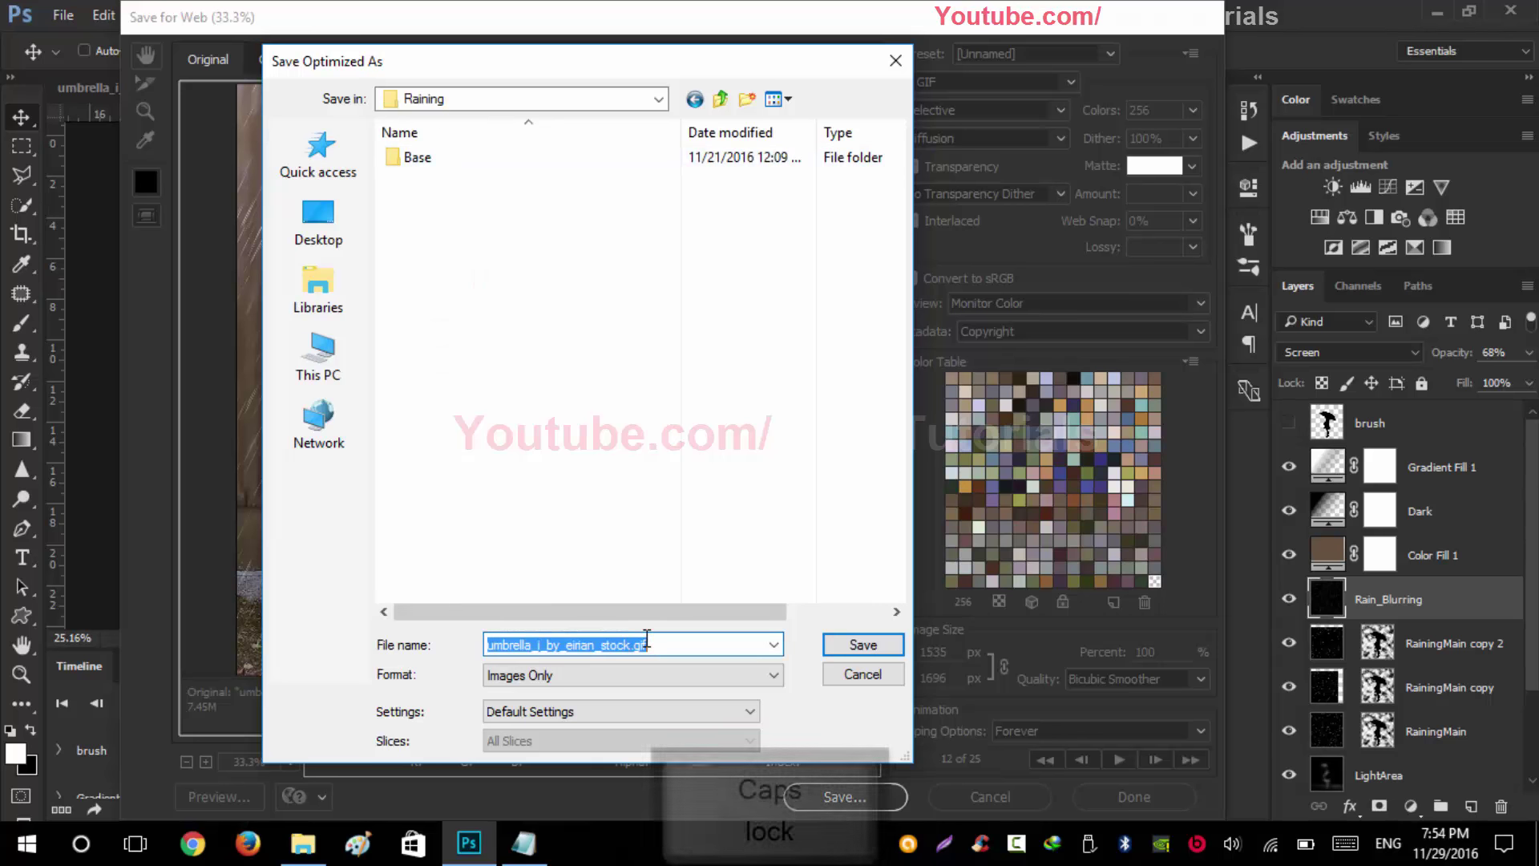
text(Raining)
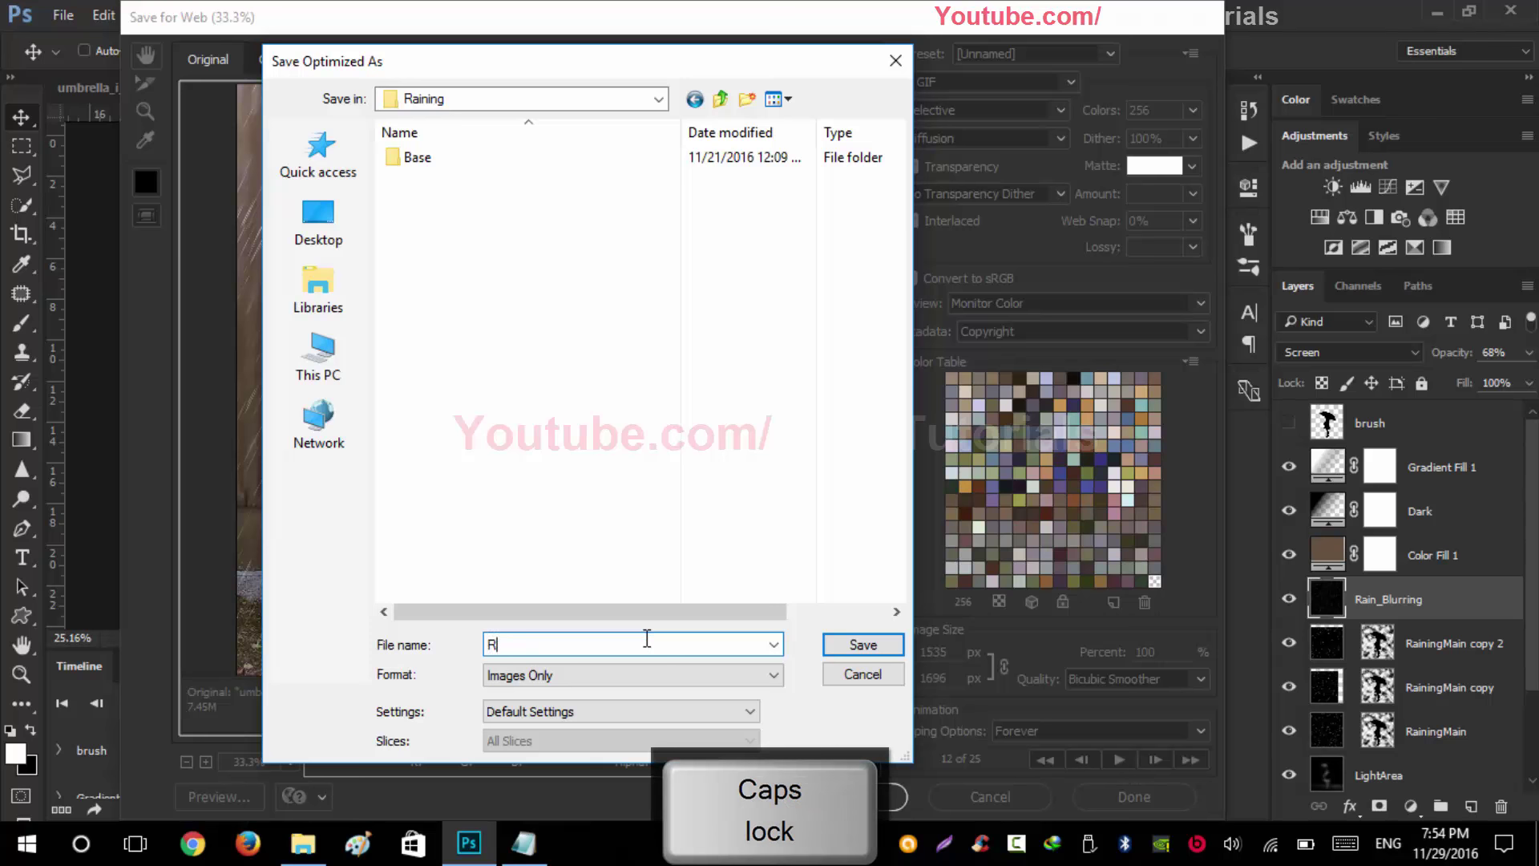
click(851, 639)
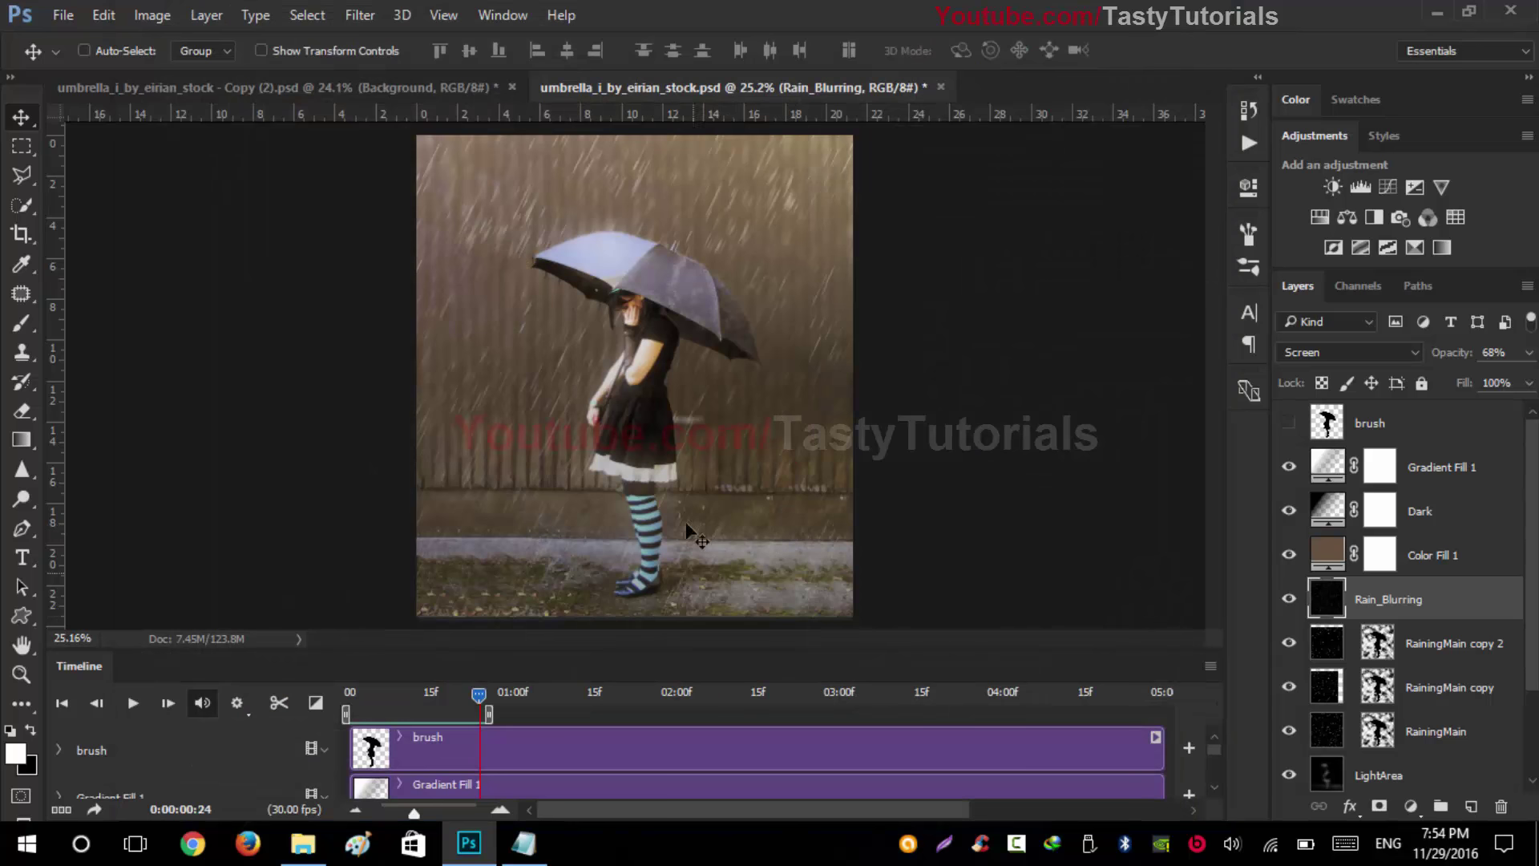
Step: Switch to File Explorer, open the saved Raining GIF in the Photos viewer and watch it full screen
click(299, 850)
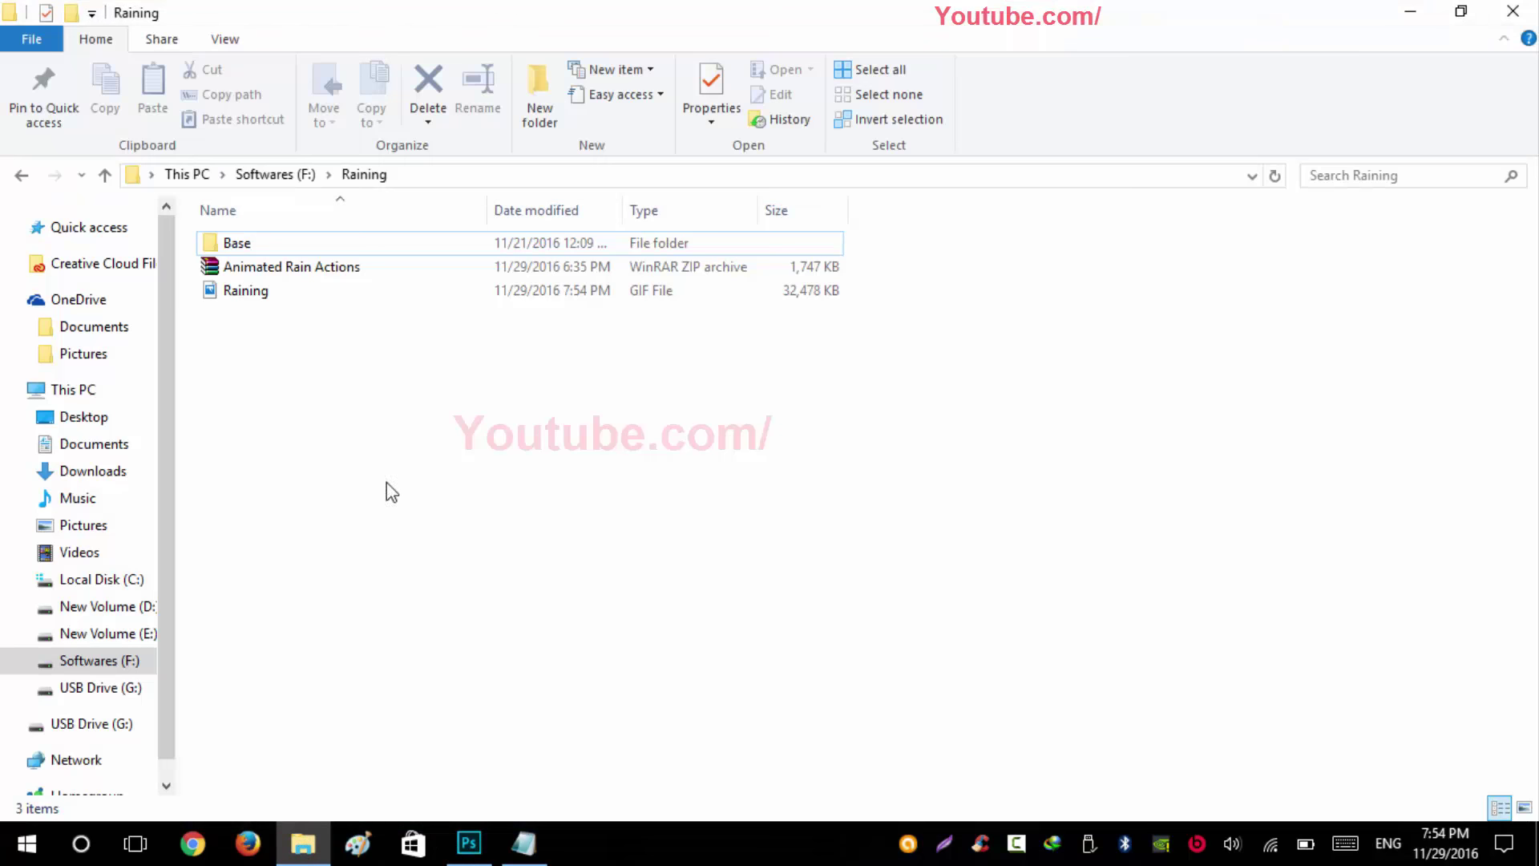
click(345, 299)
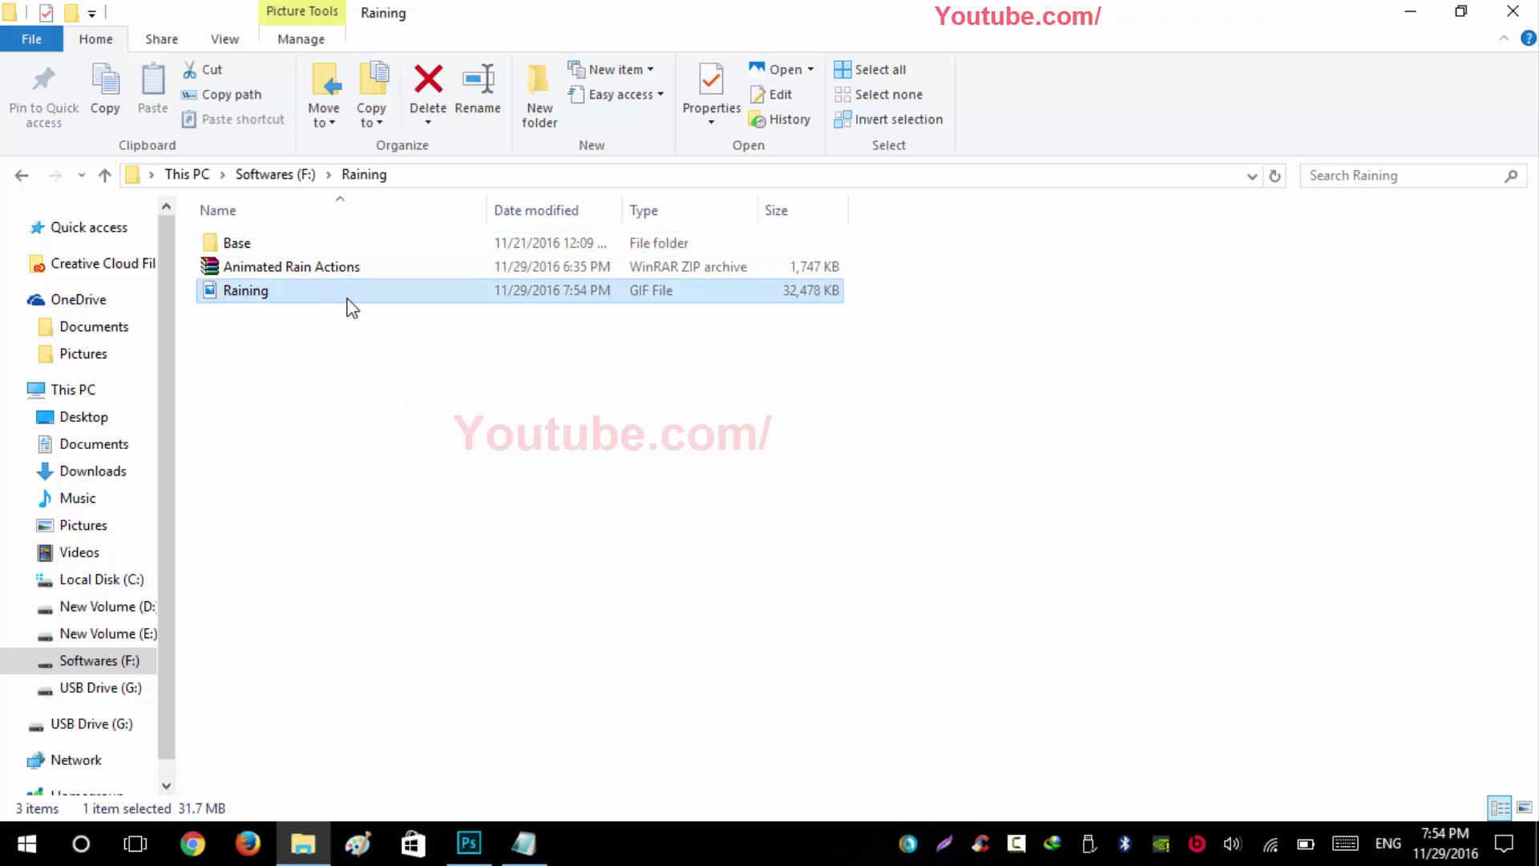
double_click(347, 299)
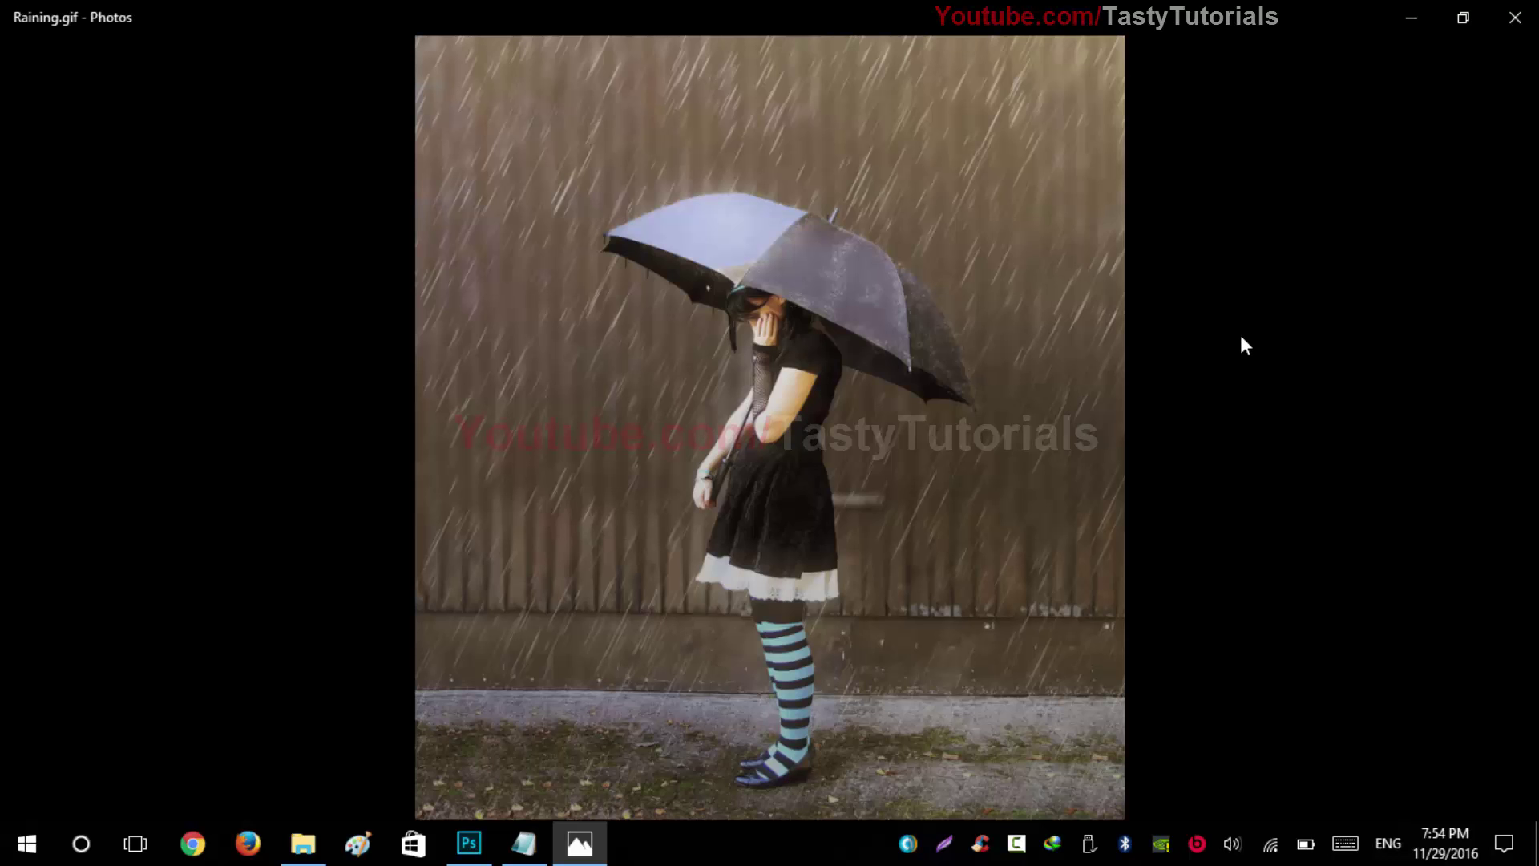
click(1344, 349)
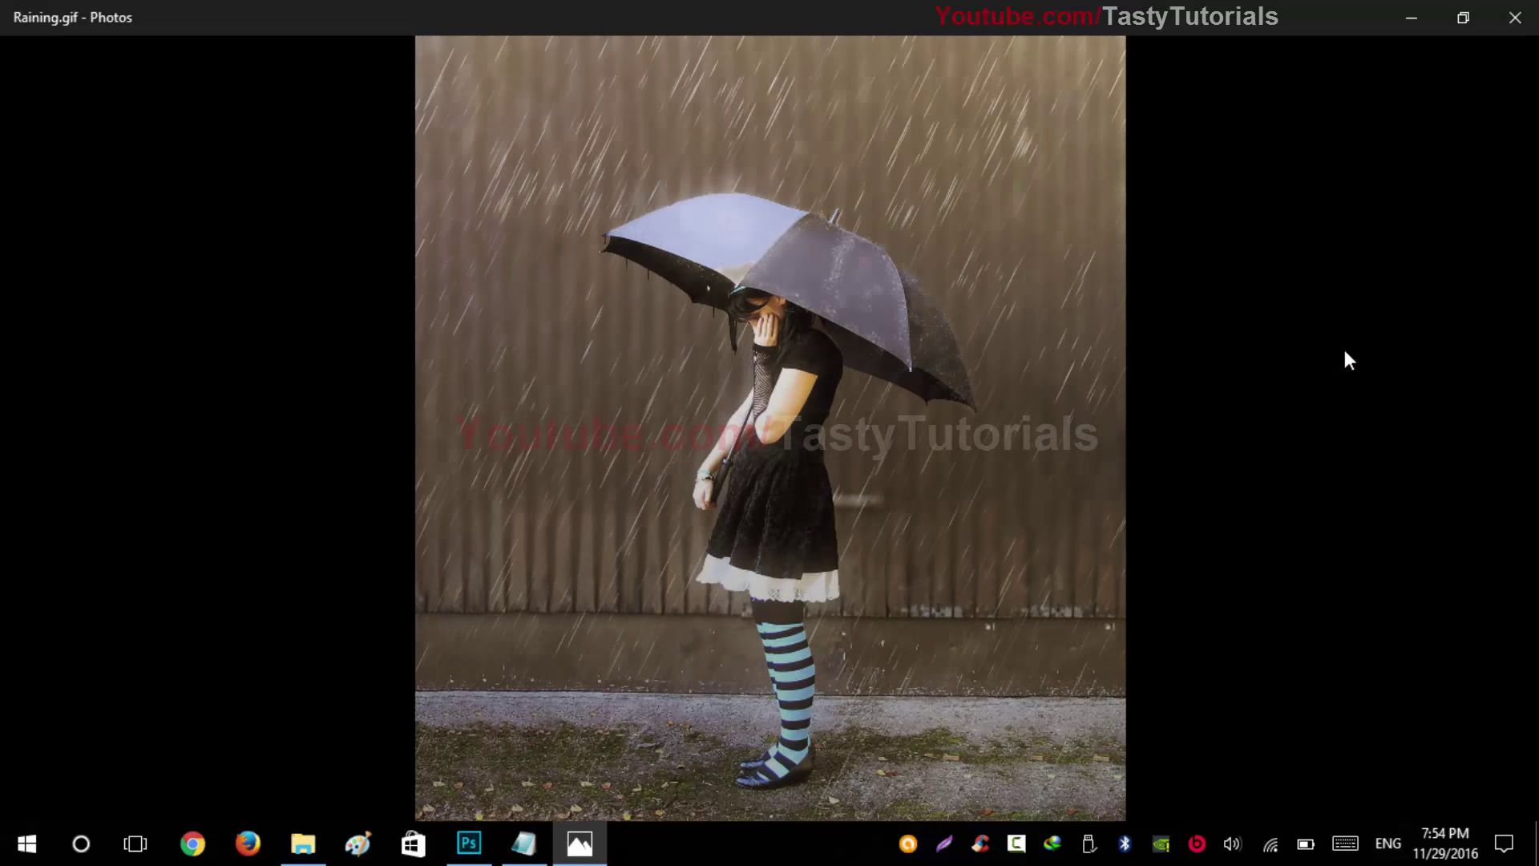
click(1499, 782)
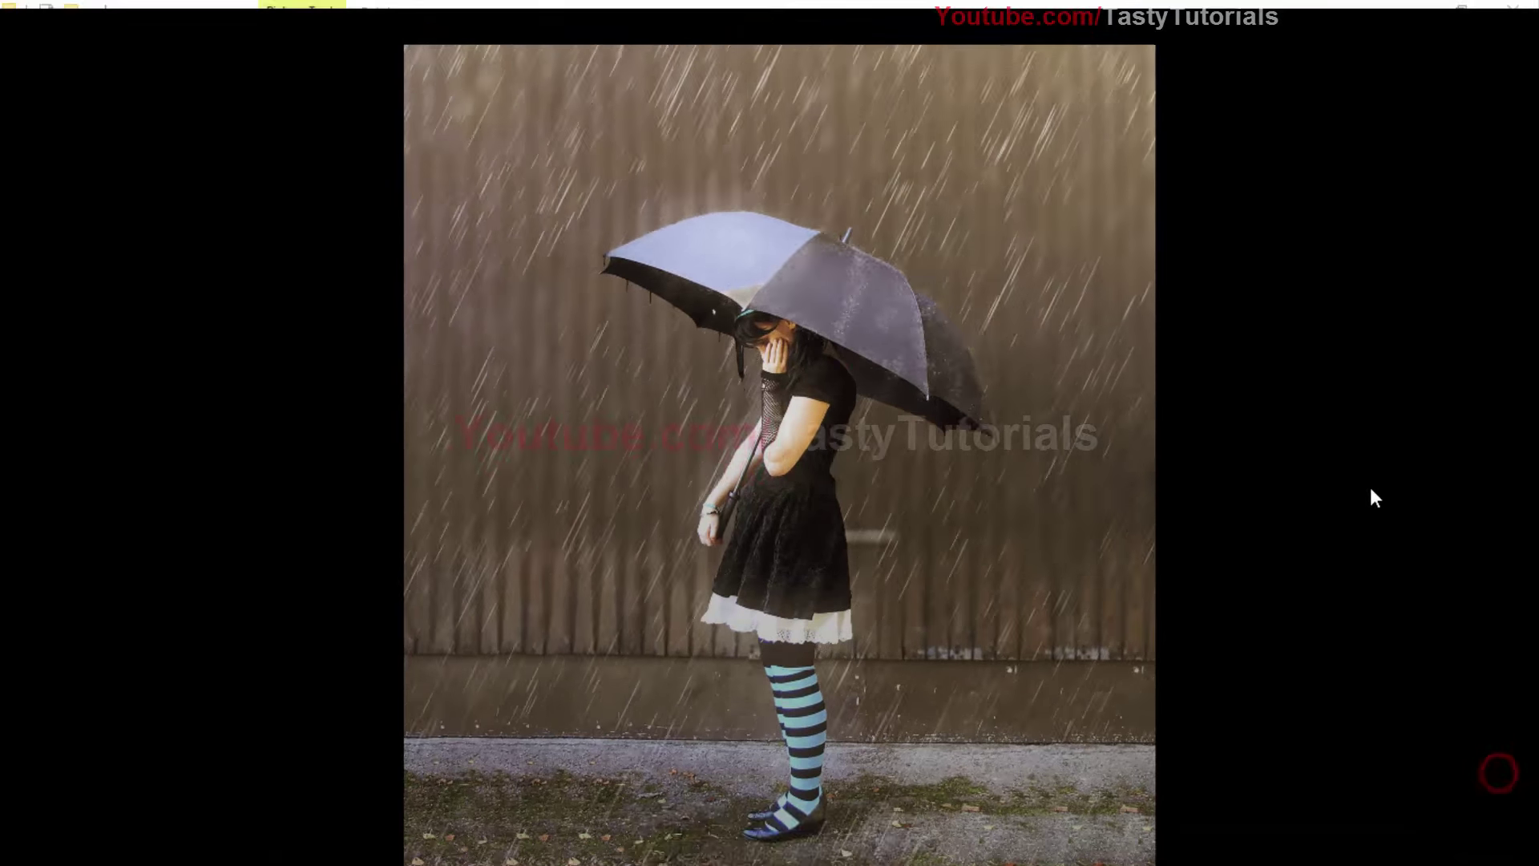
click(1369, 450)
click(1370, 451)
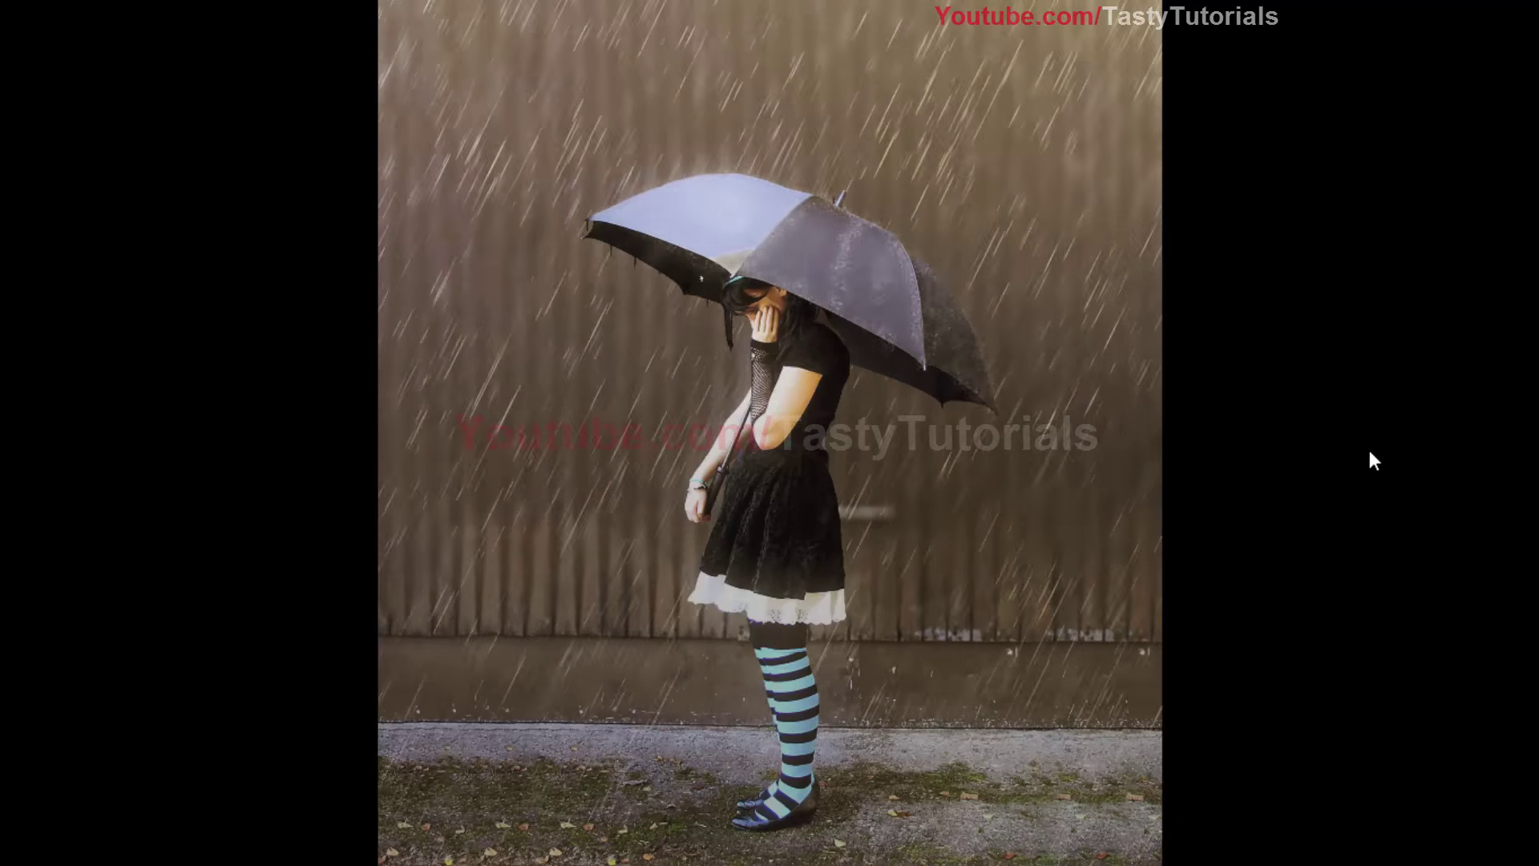
mouse_move(1340, 412)
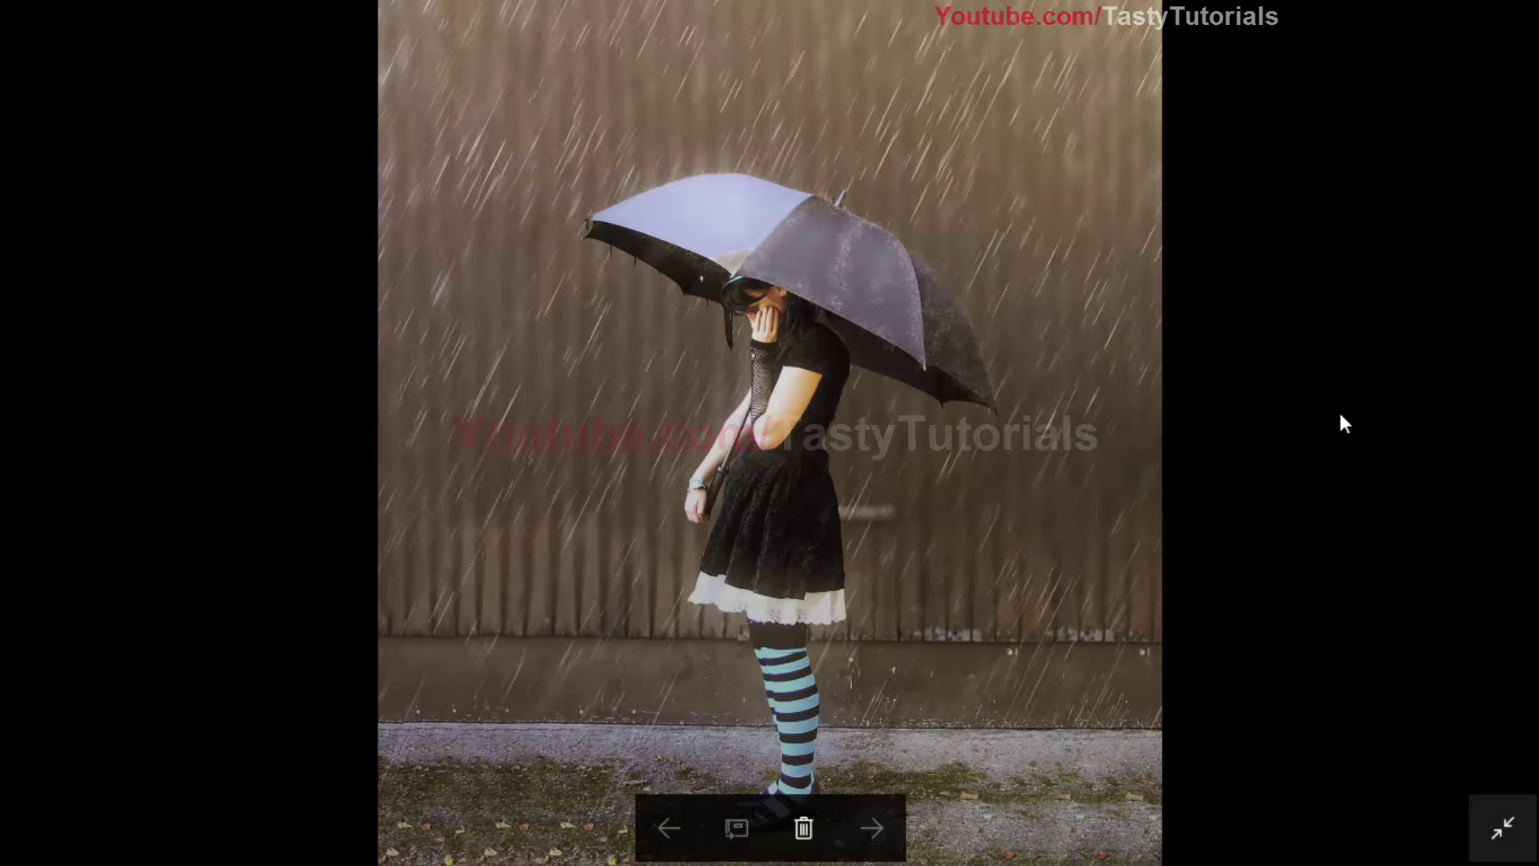
Step: Exit the full-screen view, watch the rain loop in the normal viewer window and close the GIF
click(1509, 805)
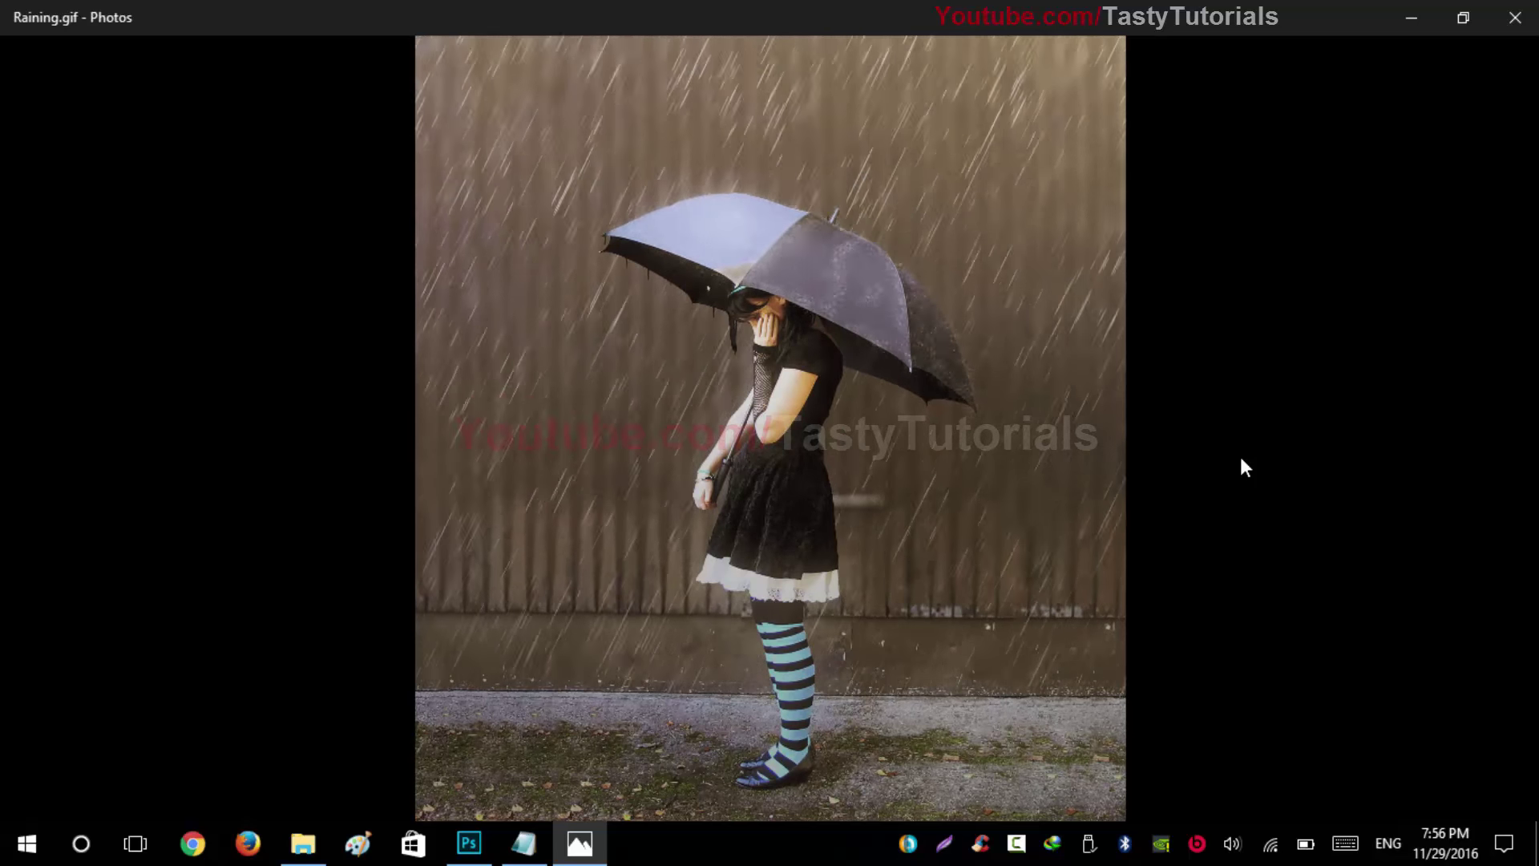
mouse_move(1239, 452)
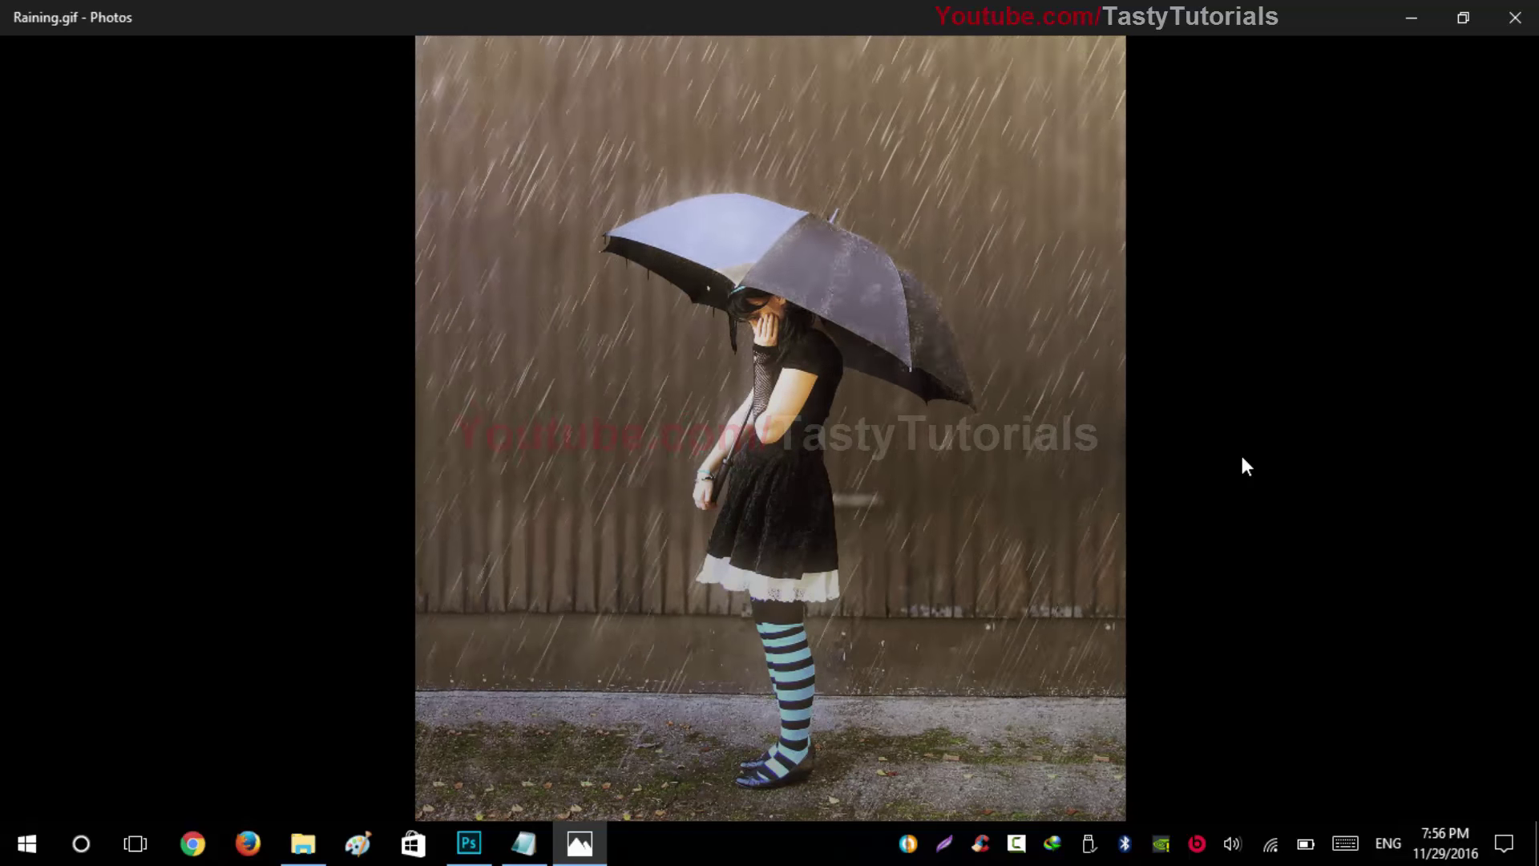
click(1242, 458)
click(1515, 16)
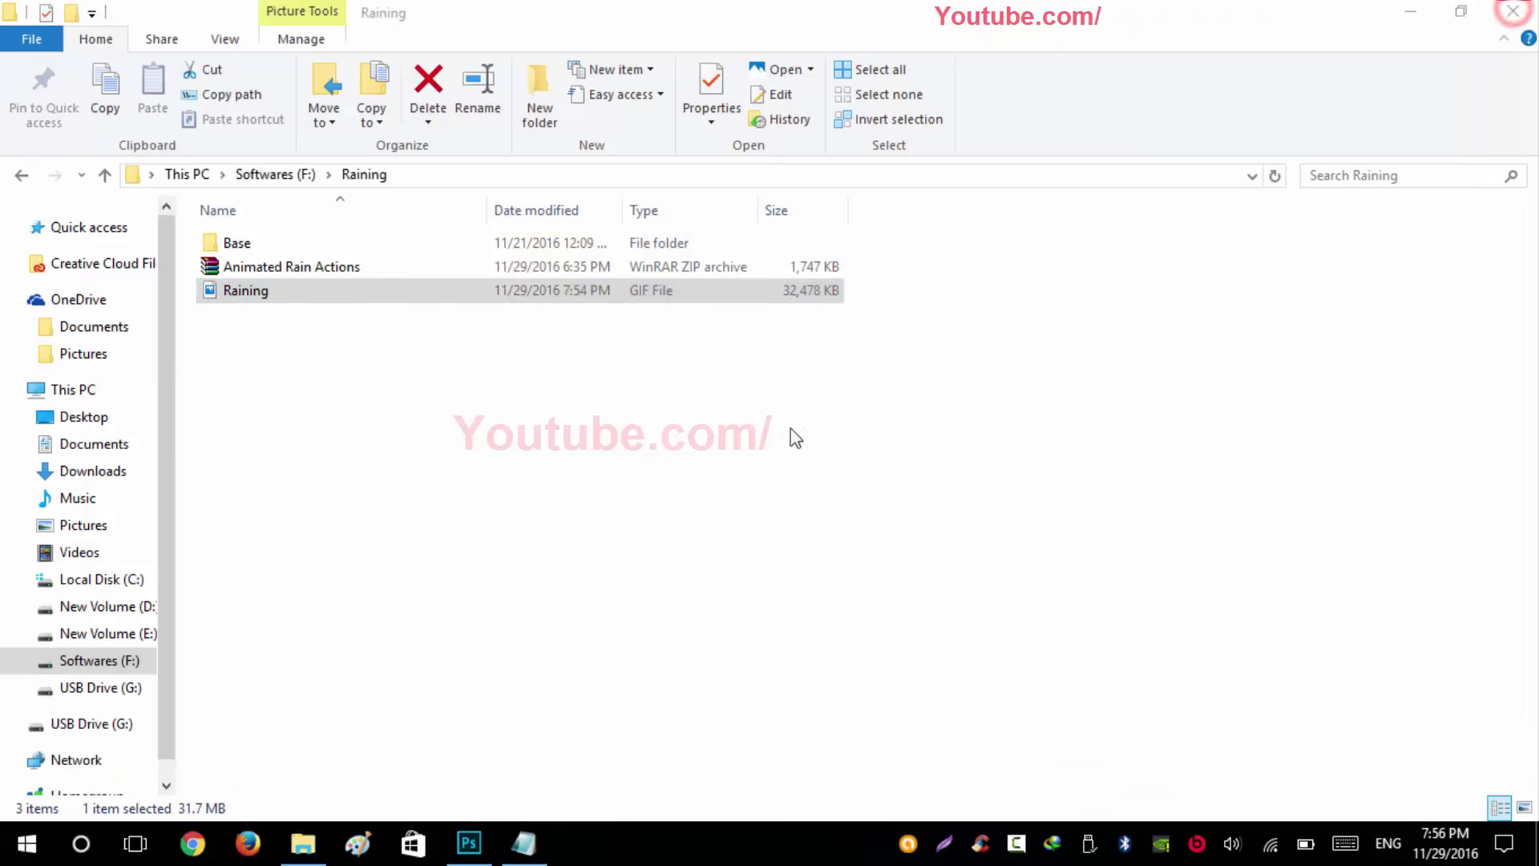
Step: Switch back to Photoshop, play the rain animation in the timeline and stop it
click(469, 843)
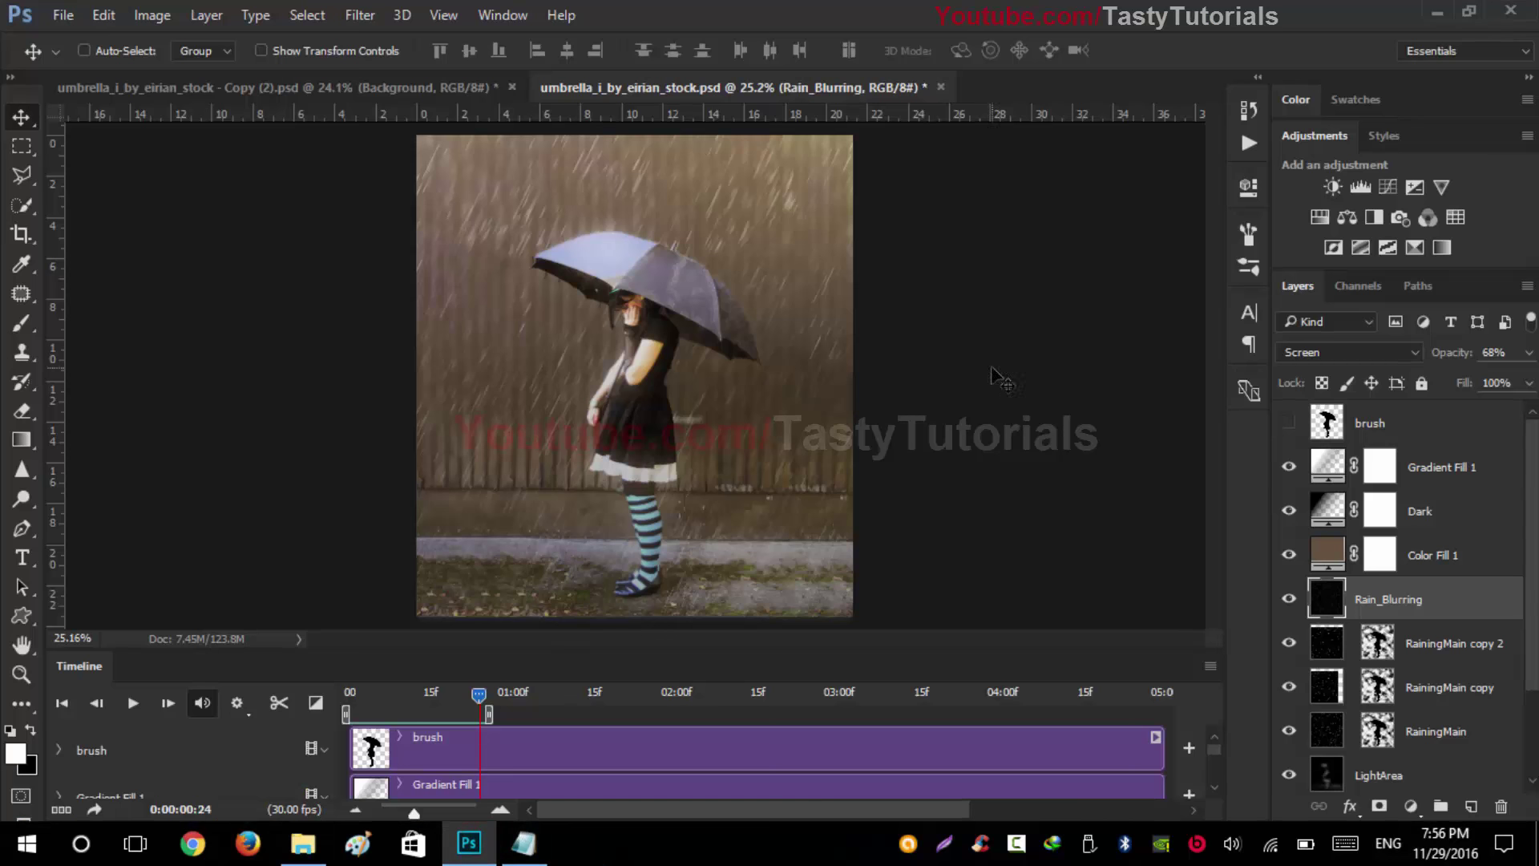
click(134, 704)
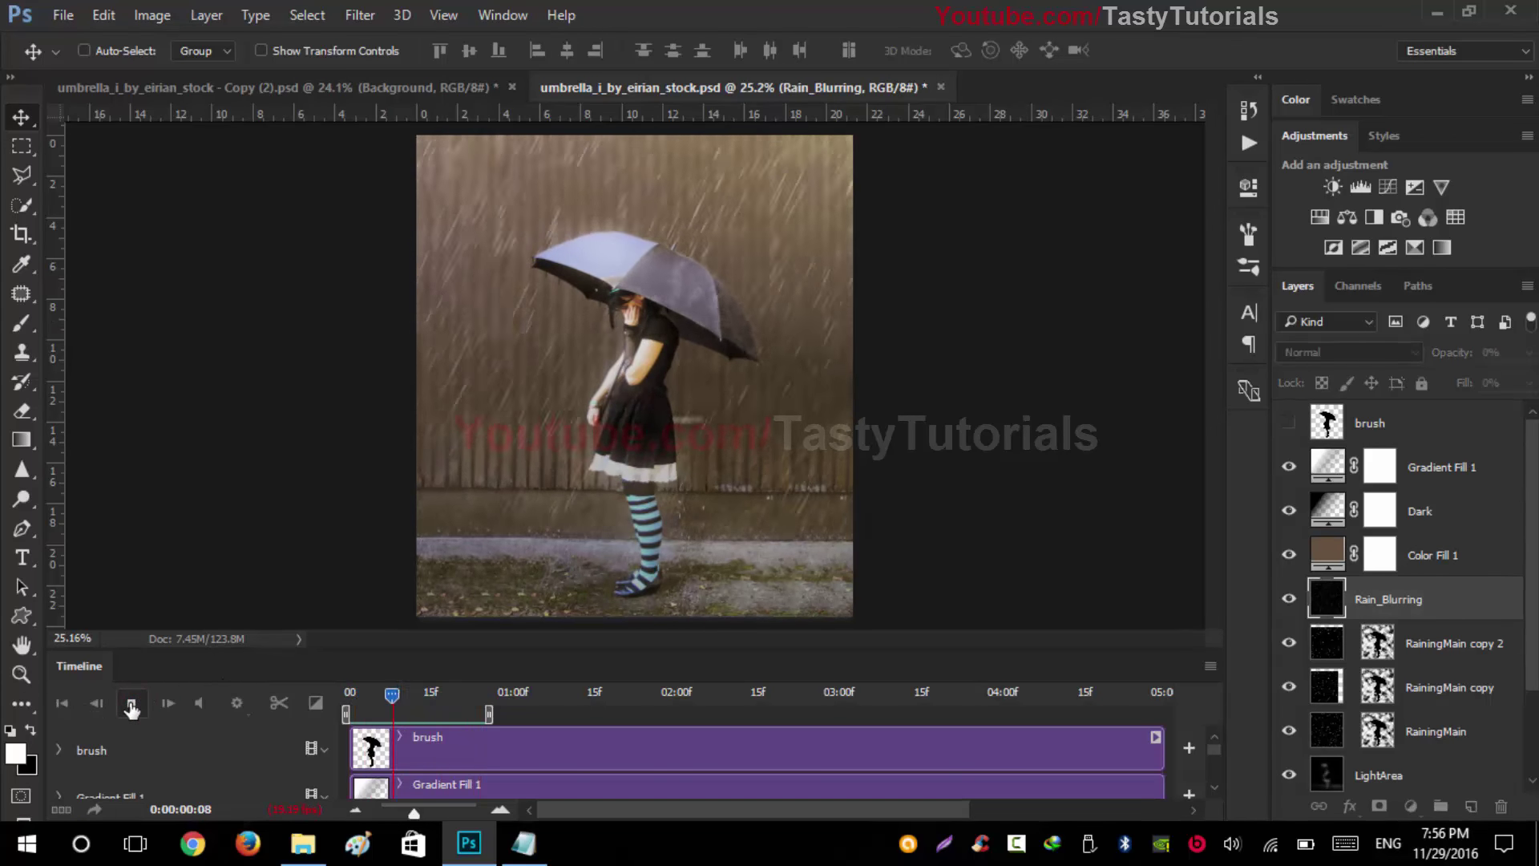
click(130, 704)
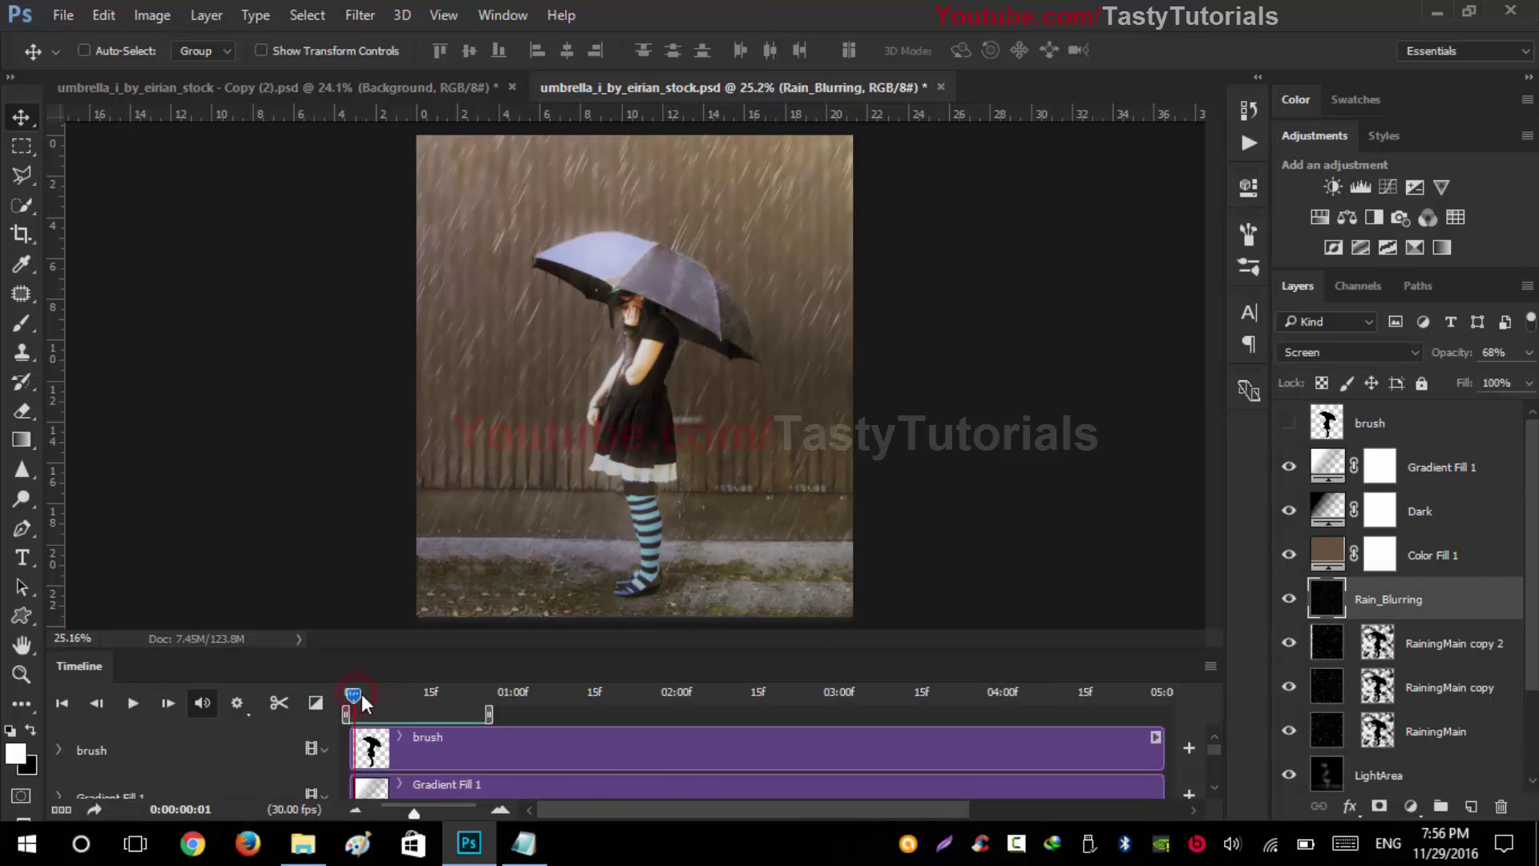
Step: Keep the work area starting at frame 0, extend its end slightly toward 01:00f and check the loop in playback
drag(358, 696, 351, 695)
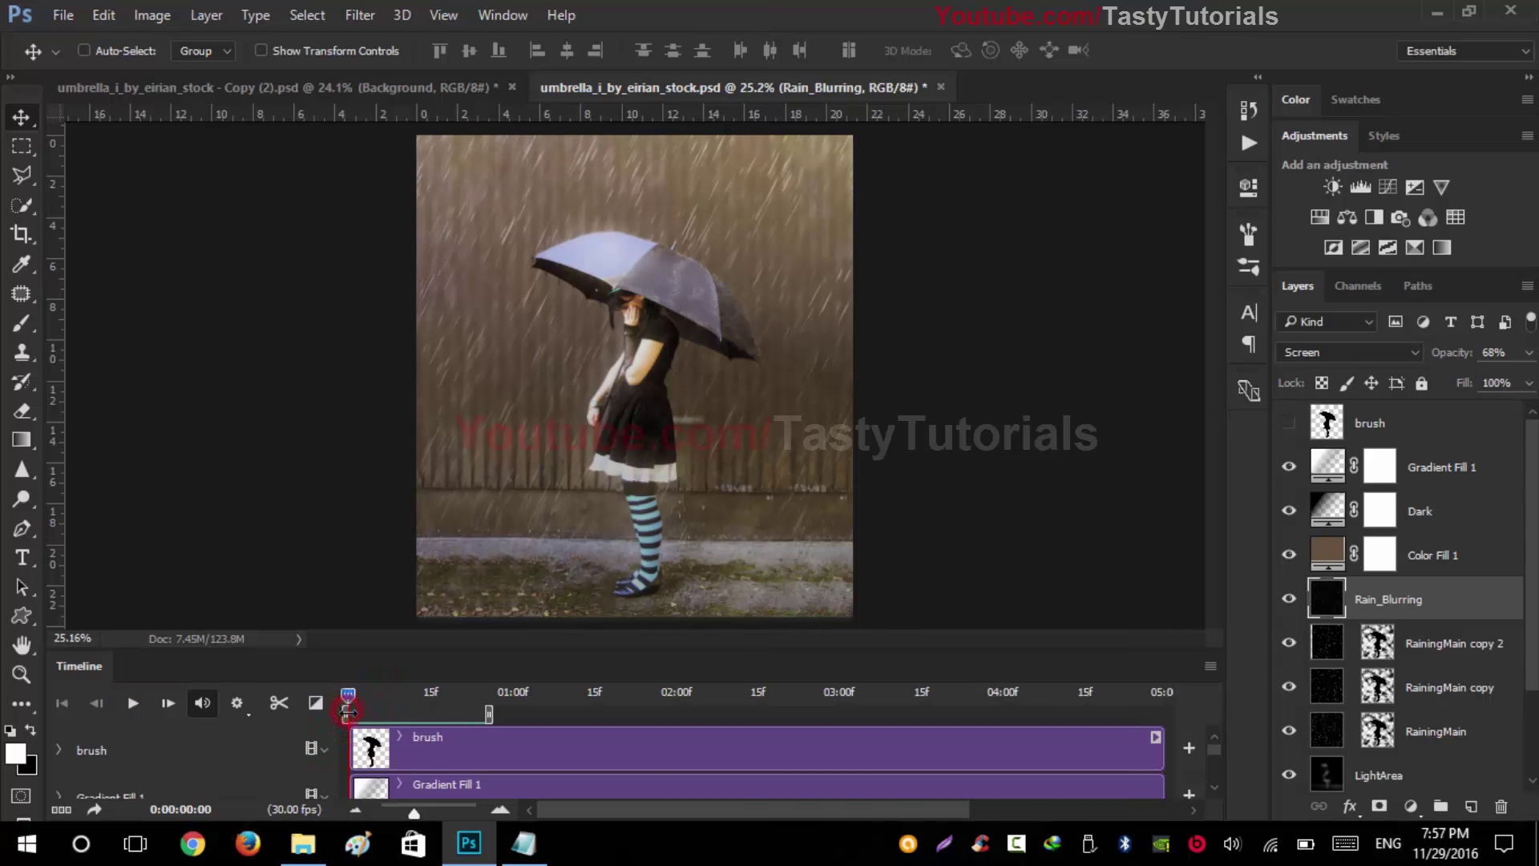
mouse_move(365, 713)
mouse_down()
mouse_move(366, 694)
mouse_move(486, 694)
mouse_move(364, 695)
mouse_move(385, 702)
mouse_move(345, 713)
mouse_up()
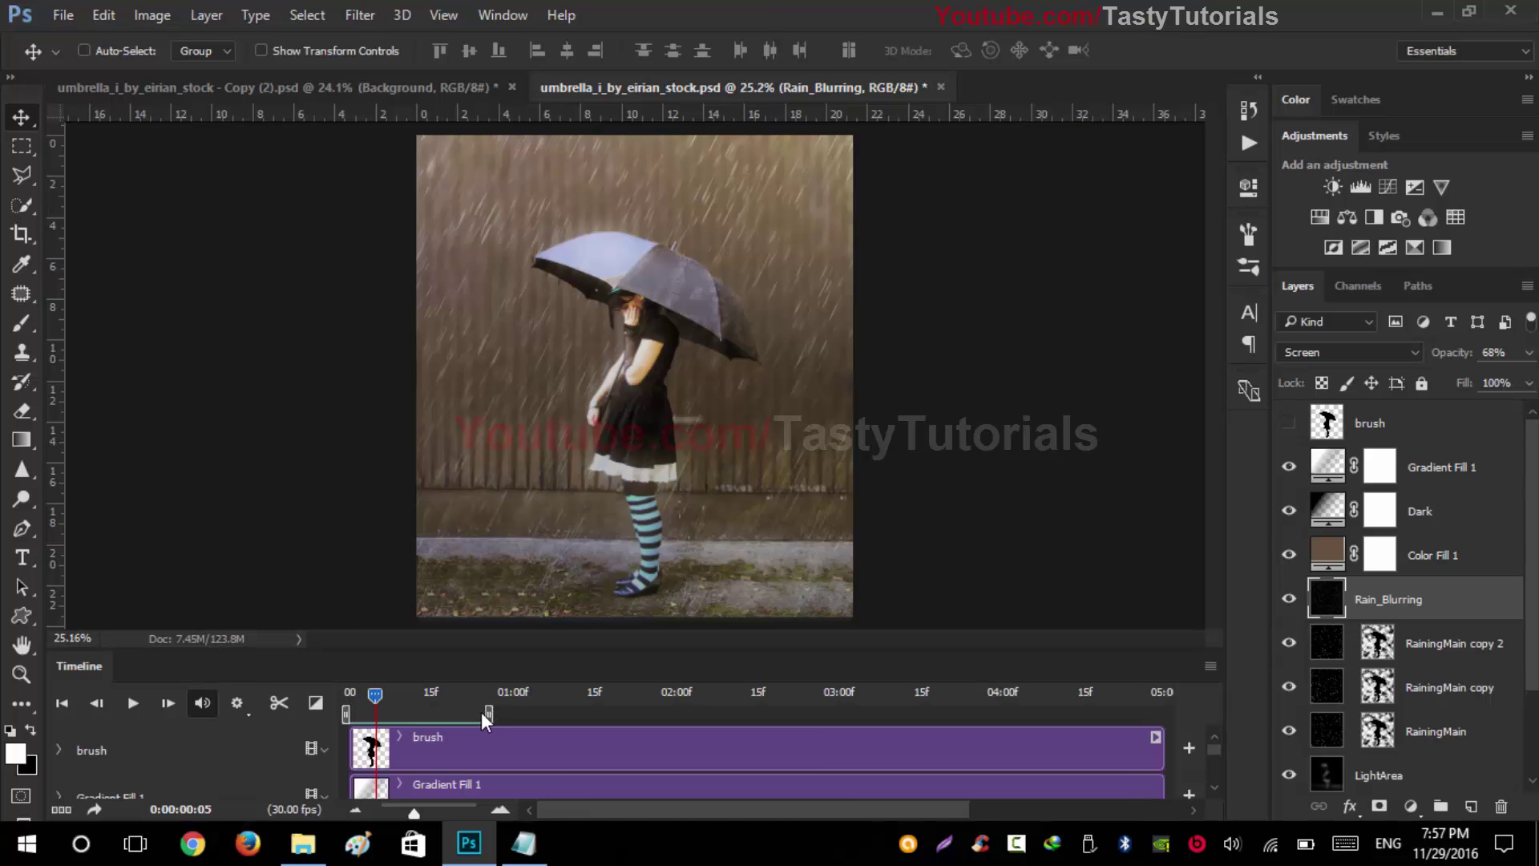
mouse_move(486, 713)
mouse_down()
mouse_move(473, 712)
mouse_move(491, 713)
mouse_up()
drag(377, 691, 427, 703)
key(space)
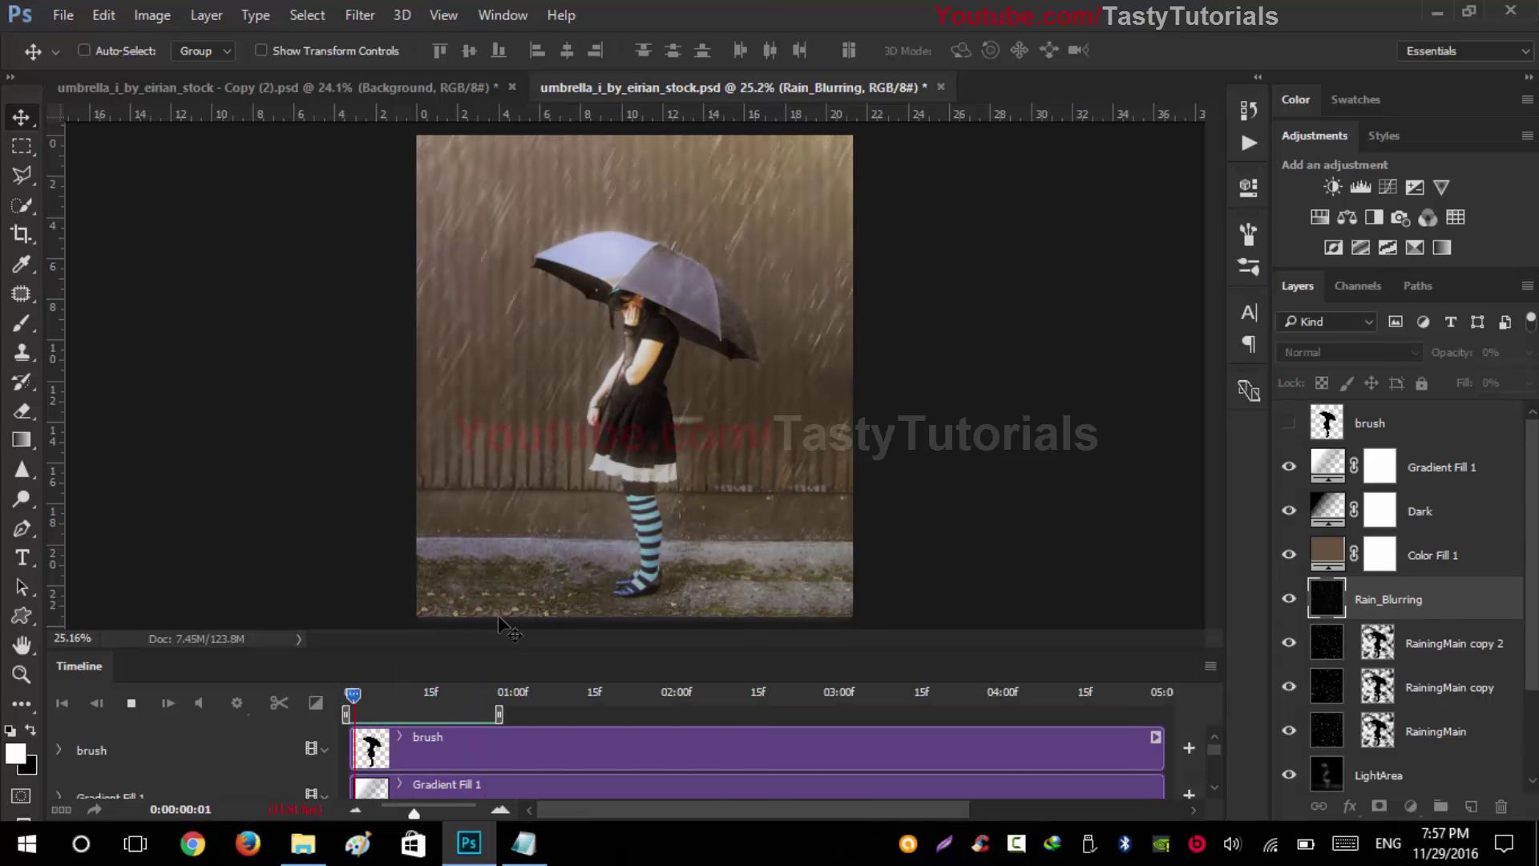
scroll(622, 327, up, 1)
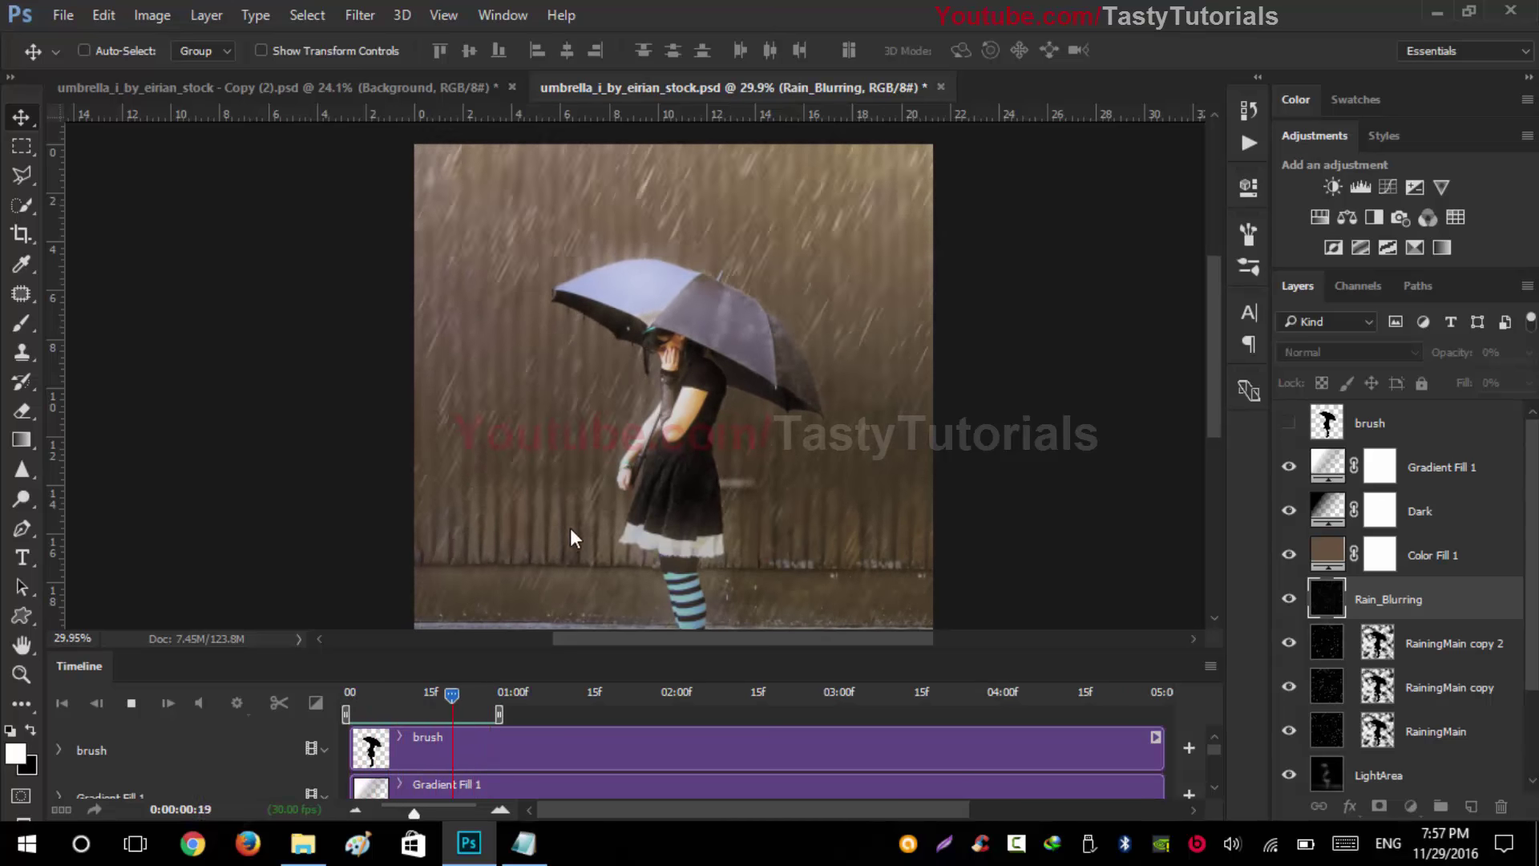
key(space)
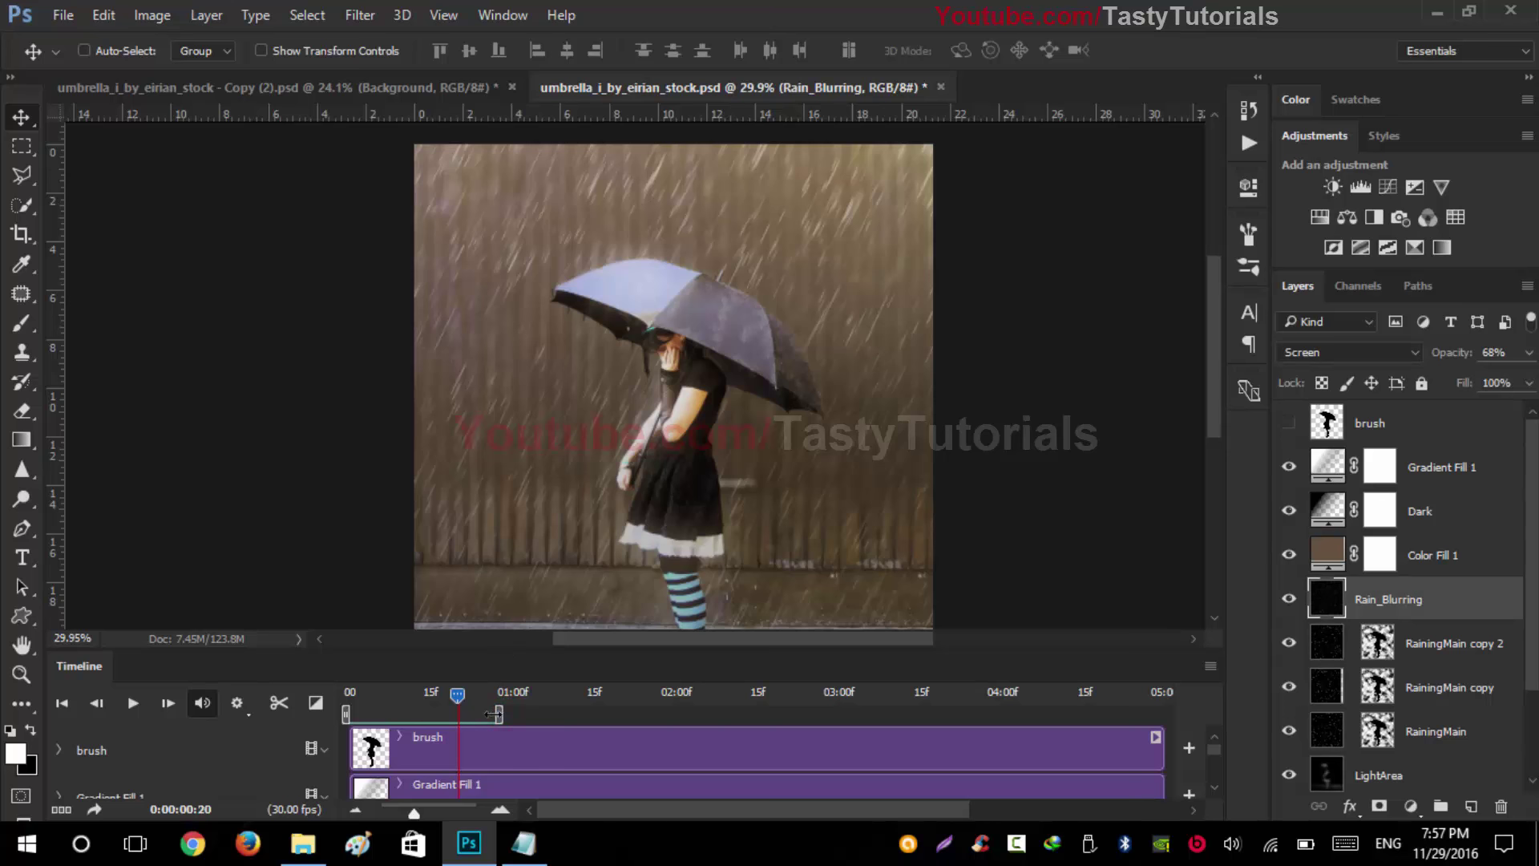
Step: Pull the work area's end back a few frames, check the loop in playback and fit the photo on screen
drag(493, 713, 484, 713)
key(space)
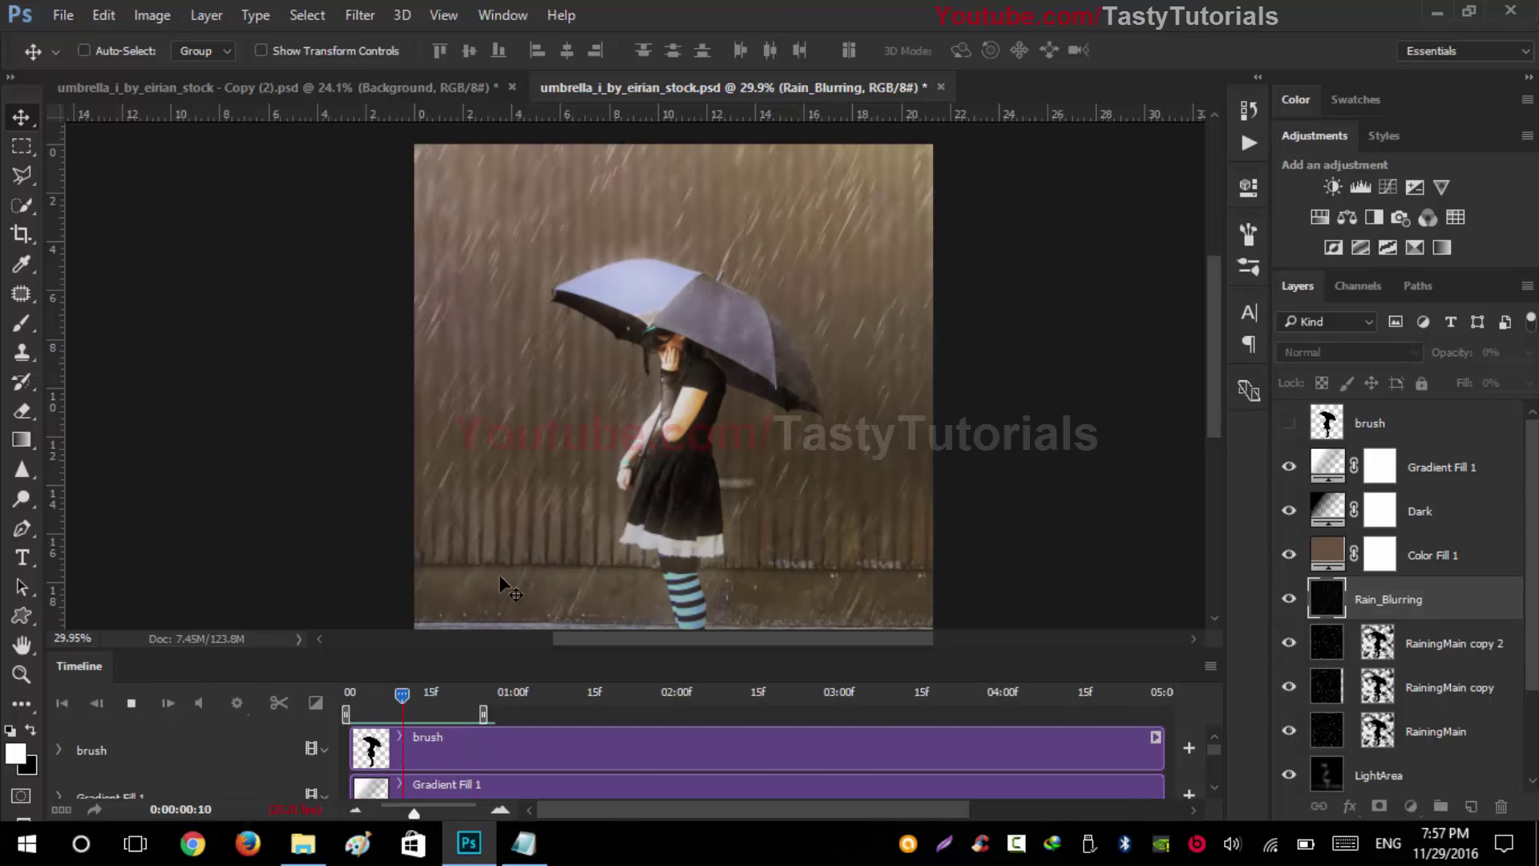
click(132, 703)
key(ctrl+0)
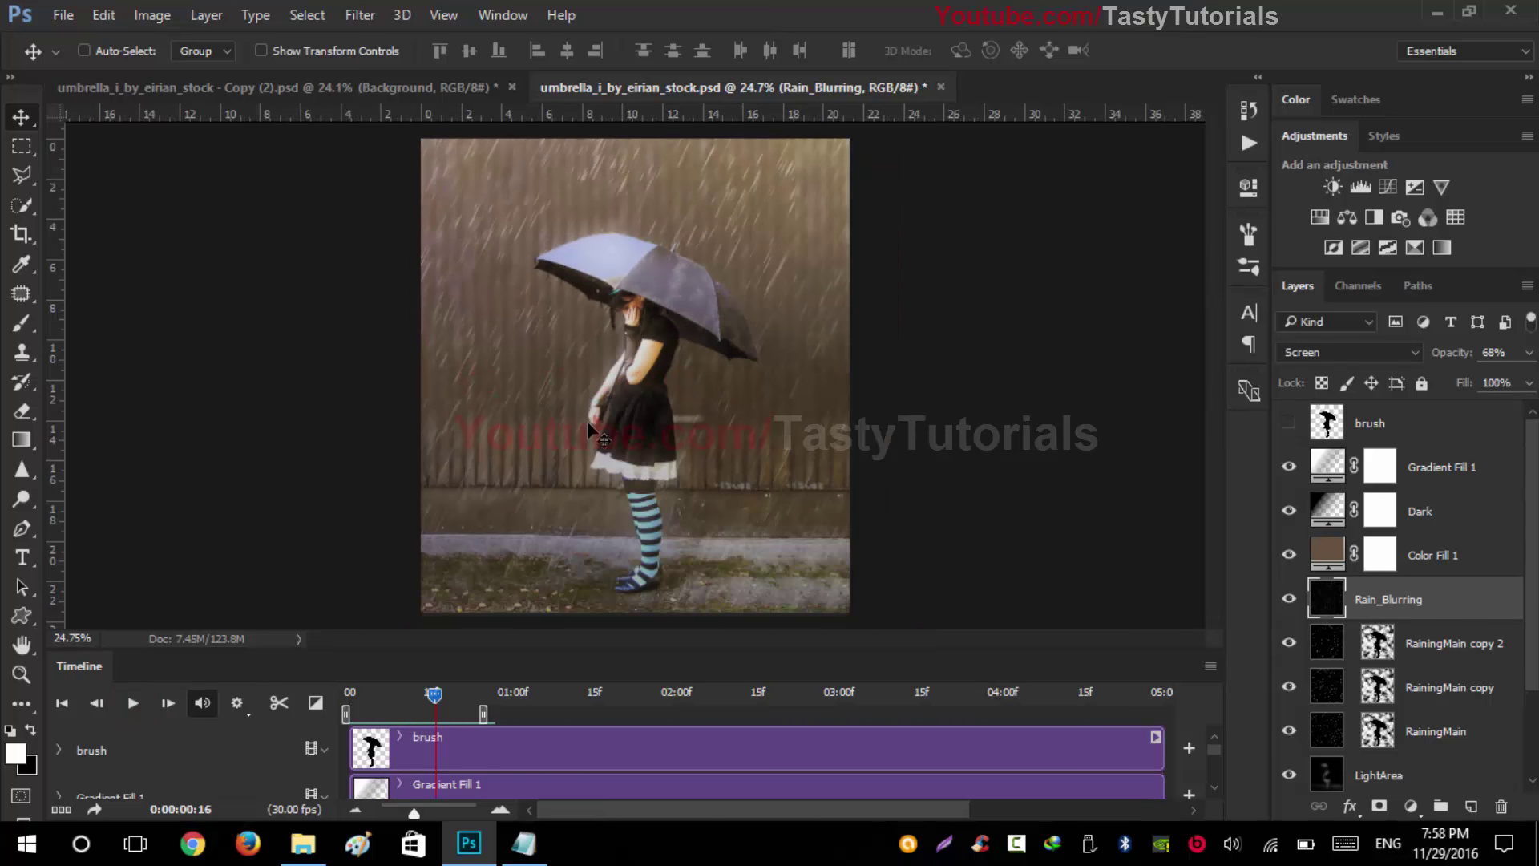